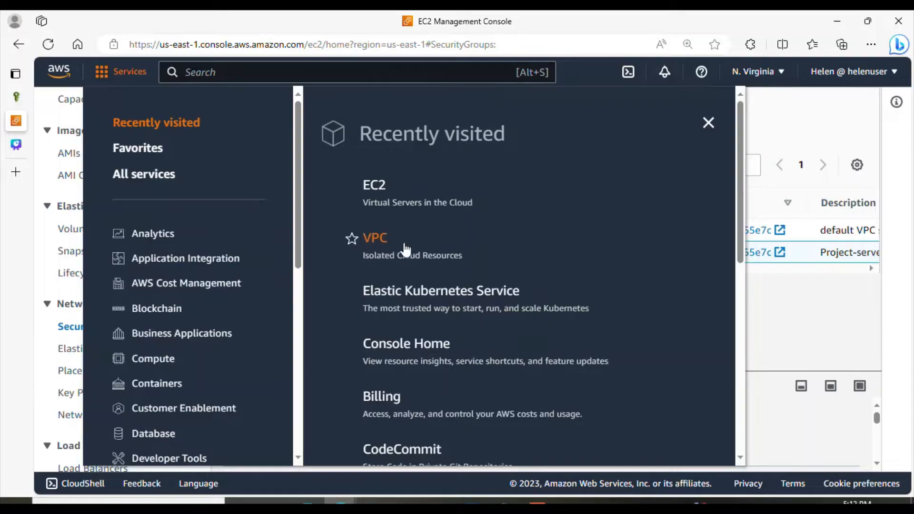
Step: Find the VPC service and start creating a new VPC from its dashboard
click(232, 72)
text(VPC)
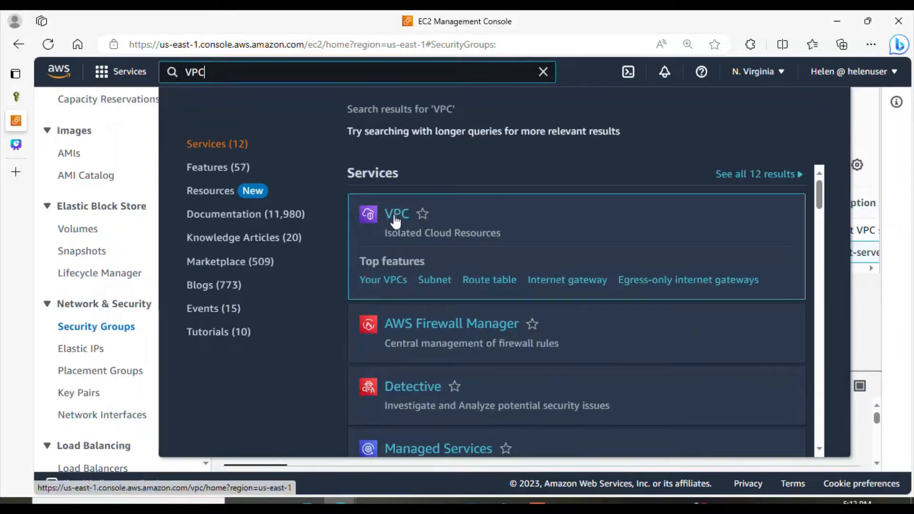
click(399, 216)
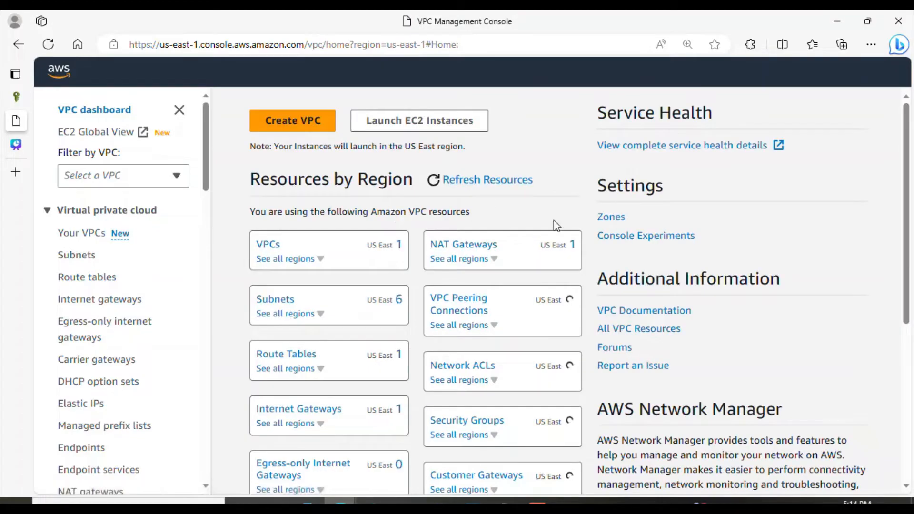
click(276, 122)
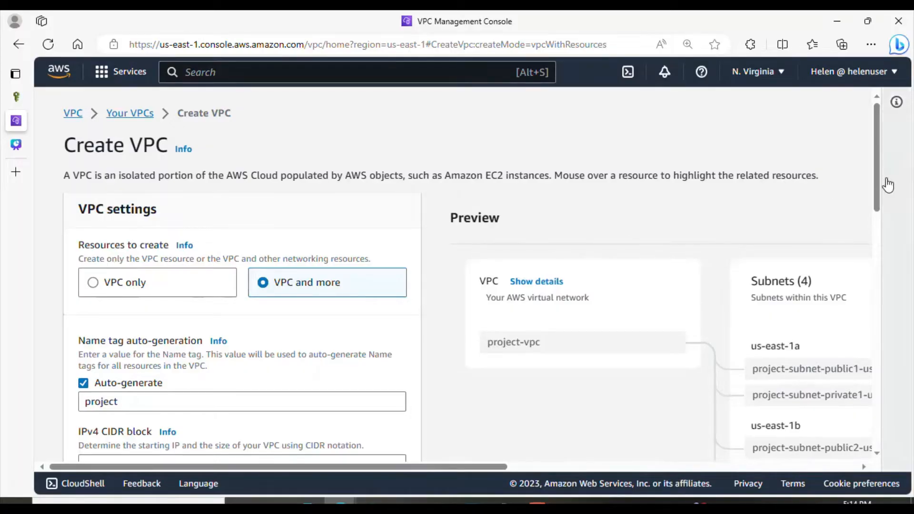
Step: Set the auto-generated name tag for the VPC and its resources to eks
drag(877, 180, 885, 216)
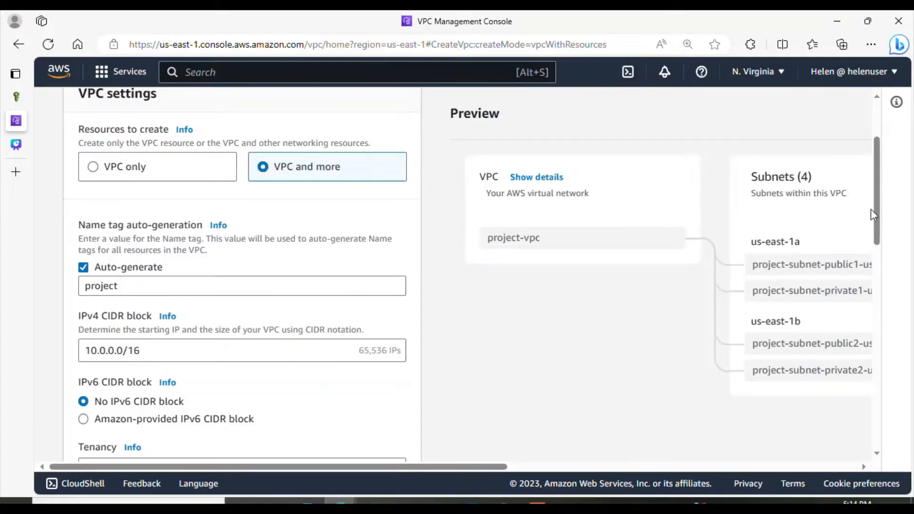
scroll(101, 271, up, 1)
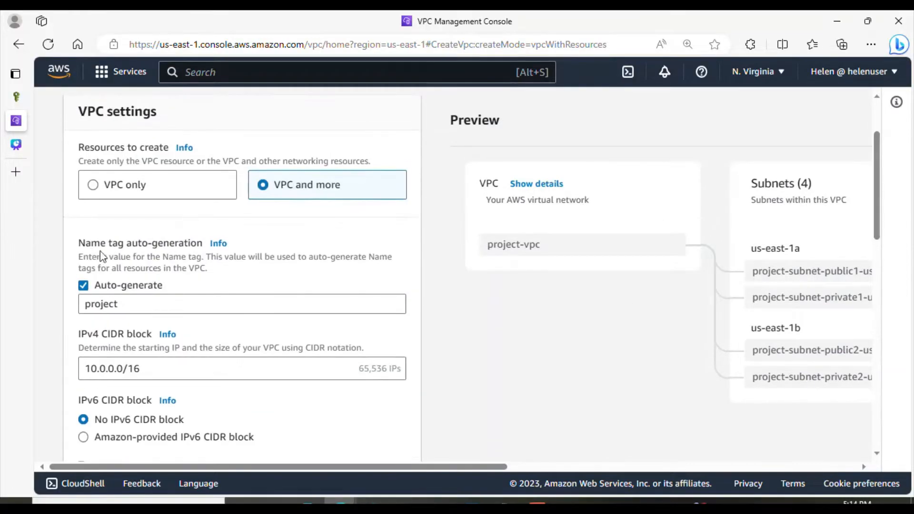
drag(142, 304, 84, 303)
text(e)
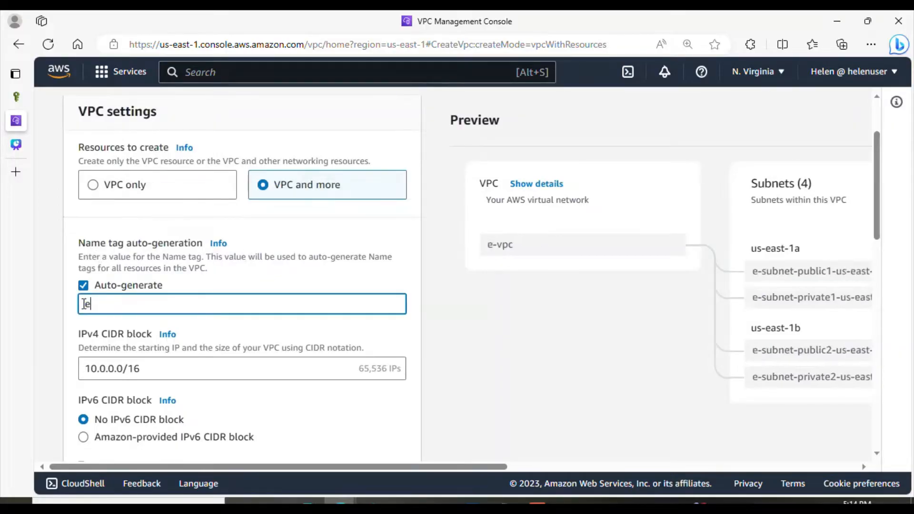
key(BackSpace)
text(ekws)
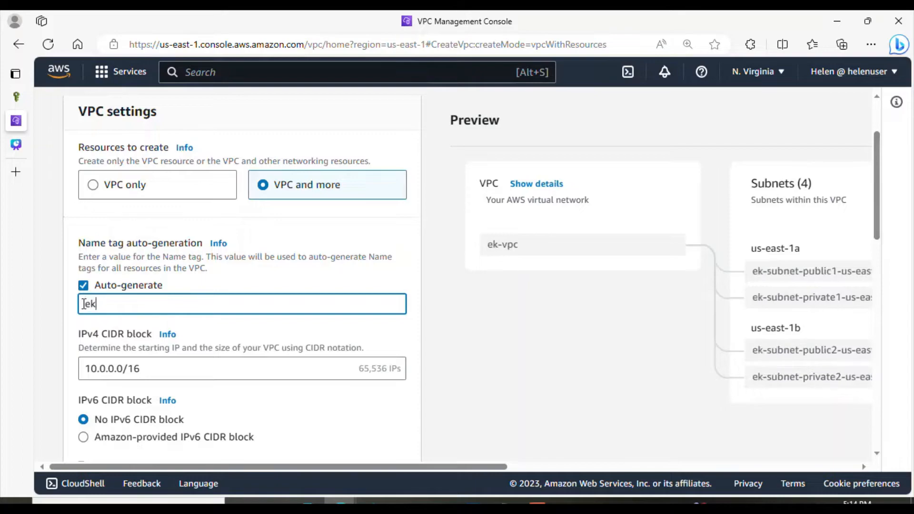
key(BackSpace)
key(BackSpace)
text(s)
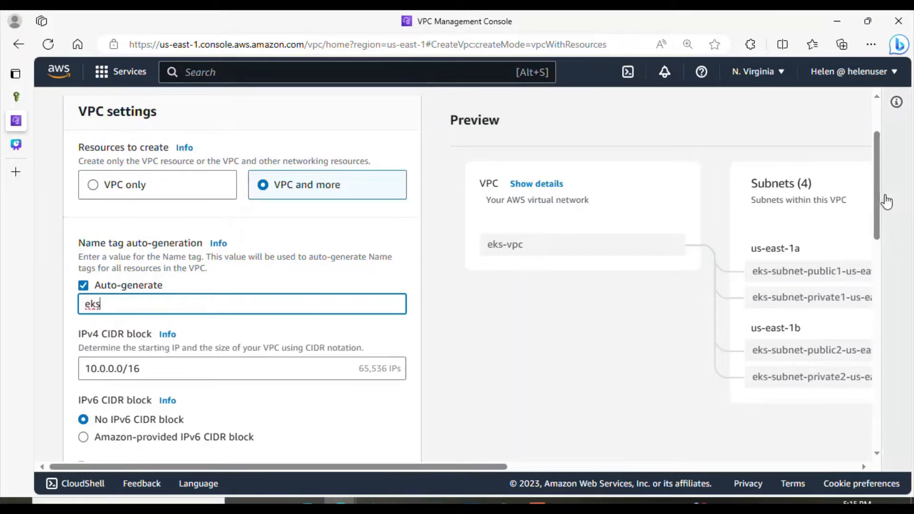
Step: Set the NAT gateways option to In 1 AZ and the VPC endpoints option to None
drag(874, 200, 884, 248)
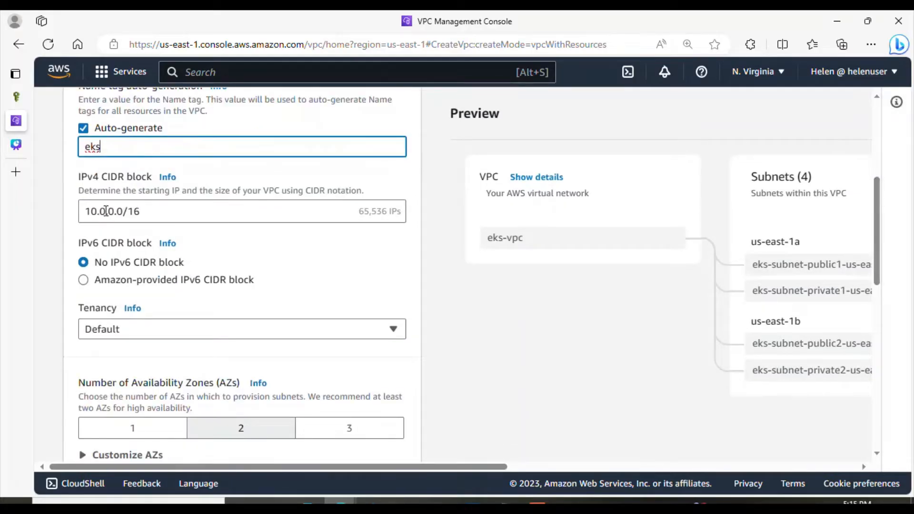
drag(106, 212, 127, 211)
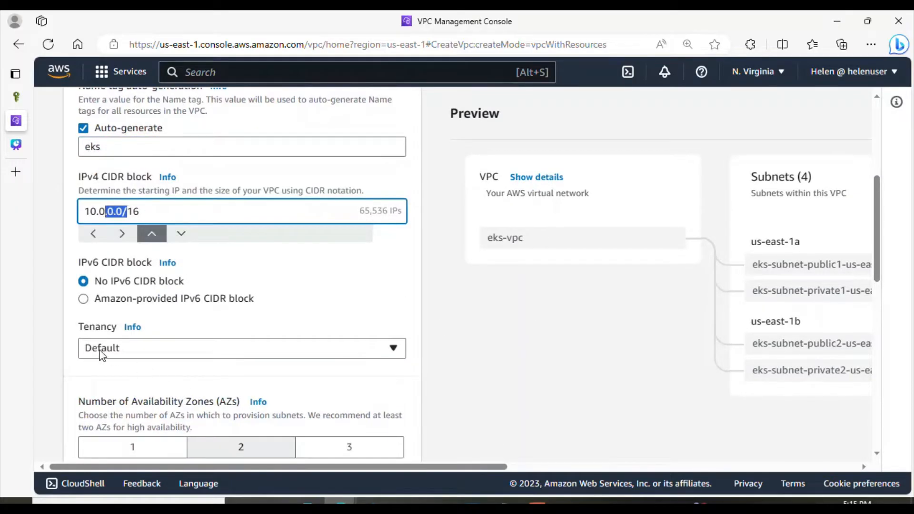
drag(874, 238, 891, 304)
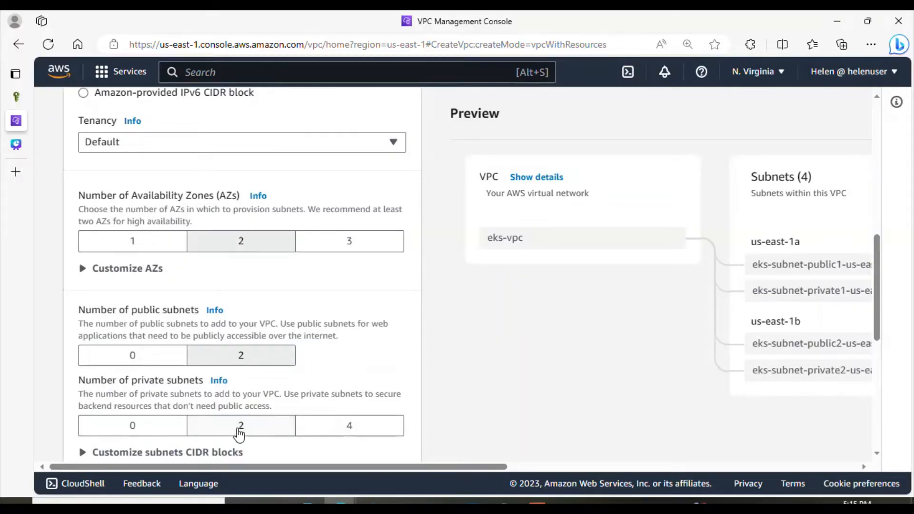
scroll(240, 434, down, 1)
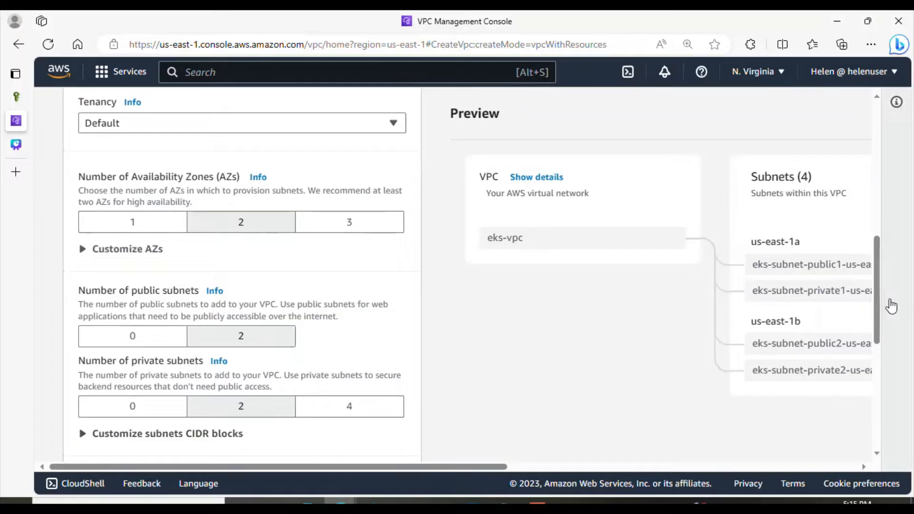
drag(881, 304, 896, 389)
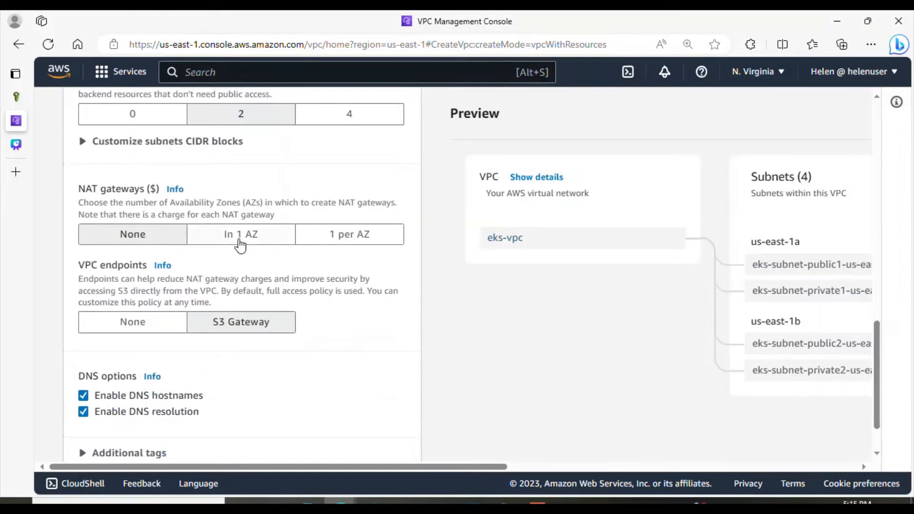
click(241, 245)
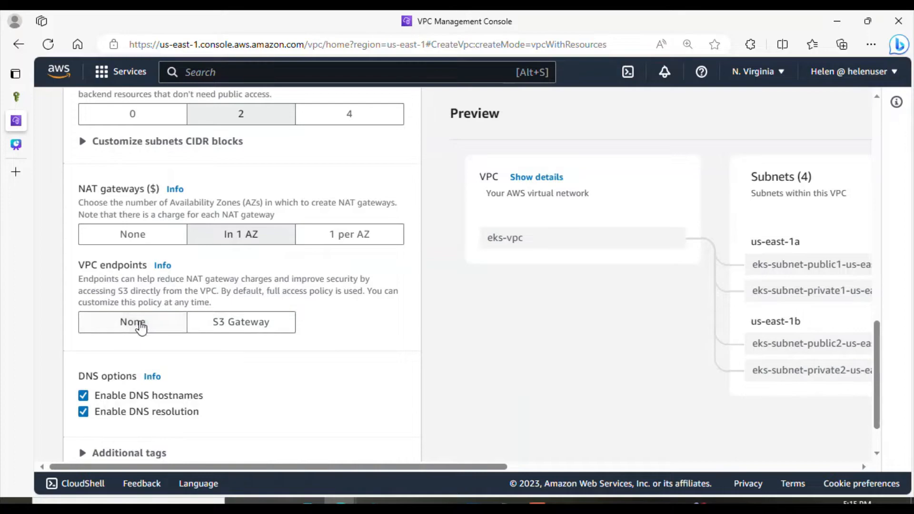
click(140, 326)
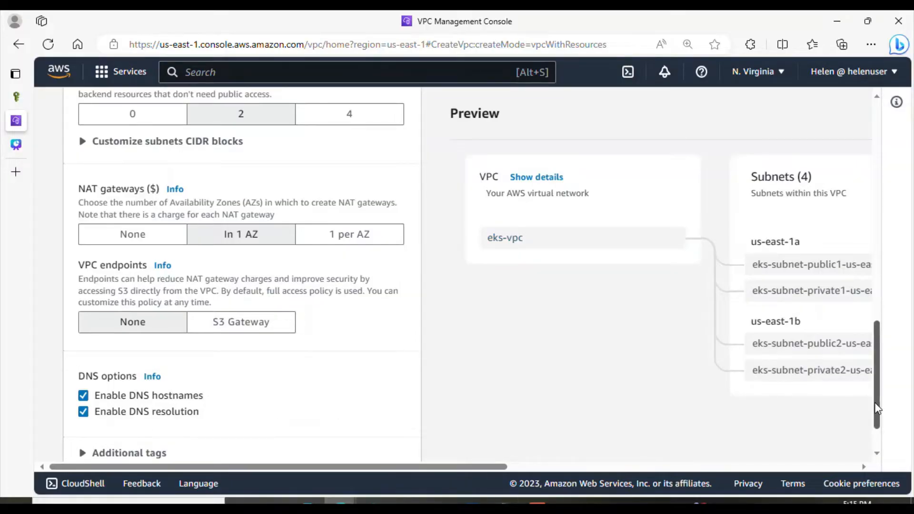
Step: Review the VPC preview across its subnets, route tables and network connections
drag(875, 402, 847, 219)
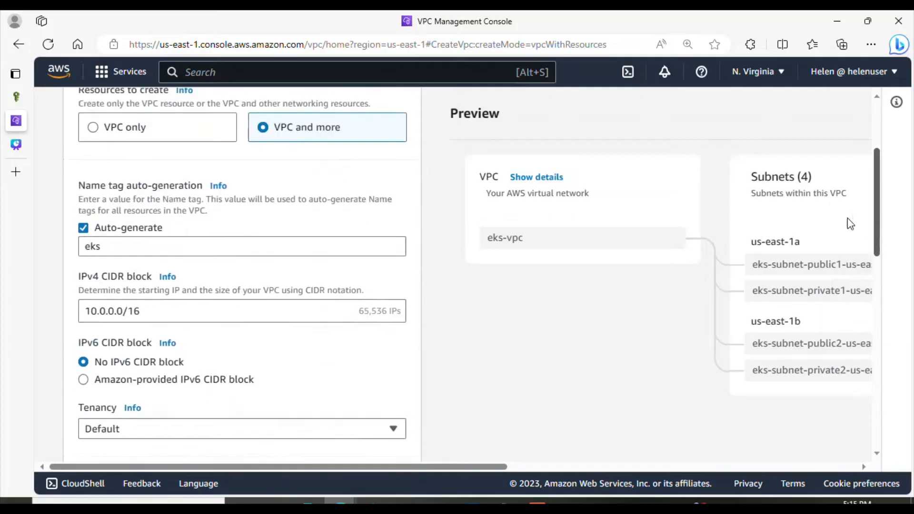
drag(453, 465, 880, 246)
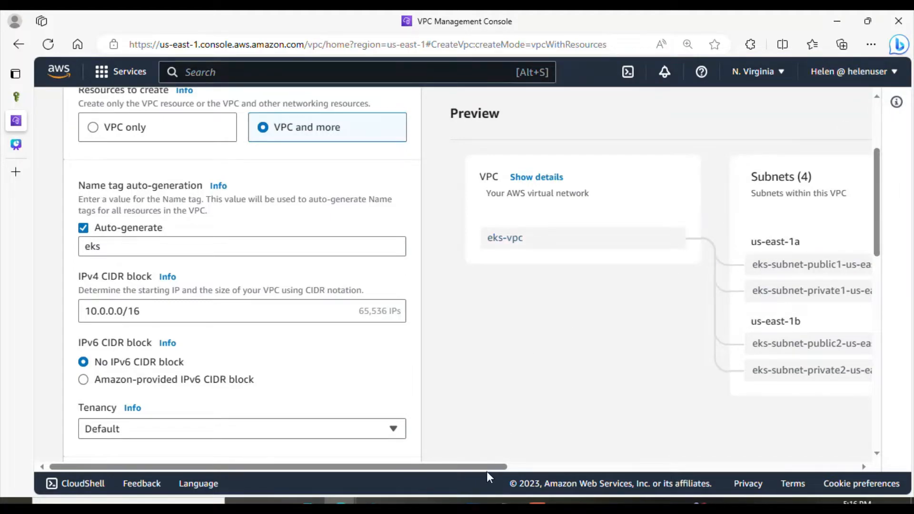
drag(485, 467, 652, 460)
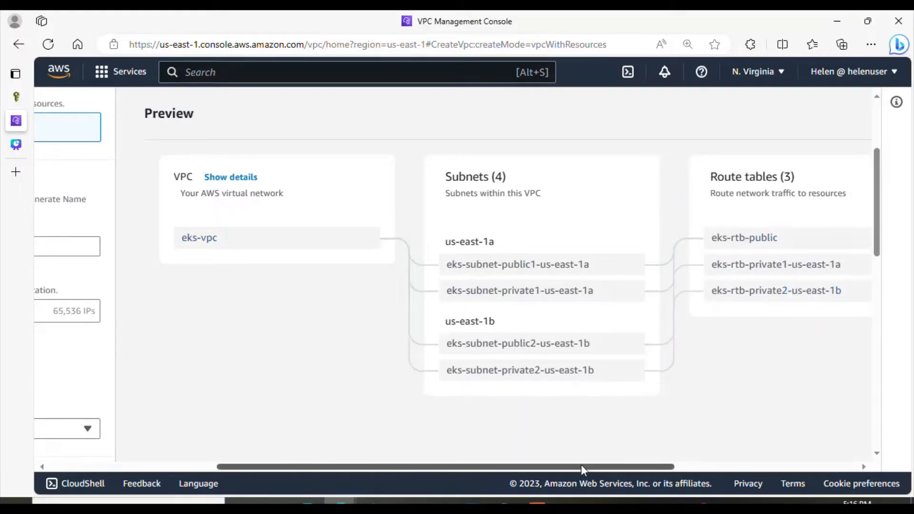
drag(581, 465, 715, 465)
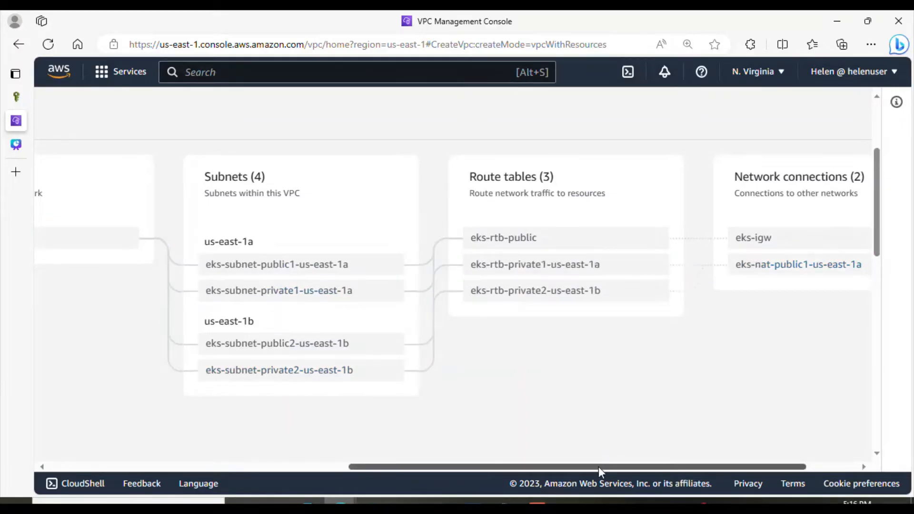
drag(599, 466, 649, 467)
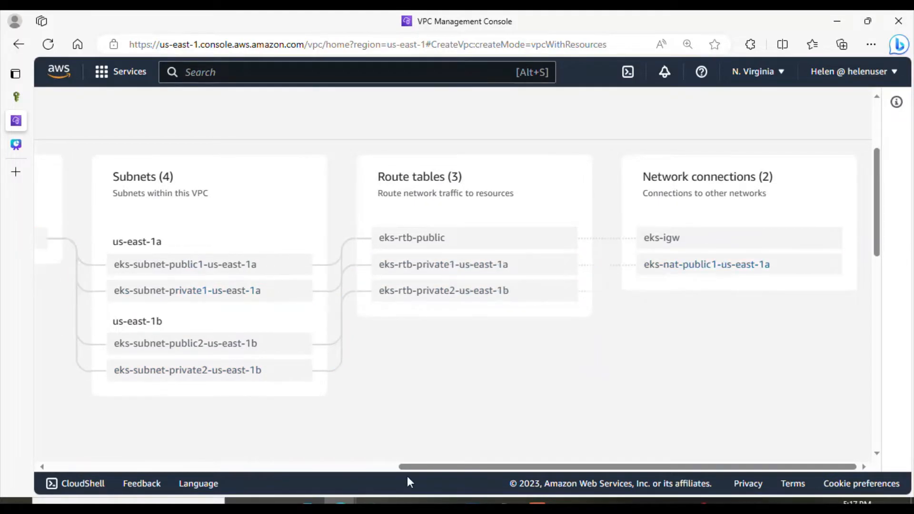
drag(424, 467, 69, 424)
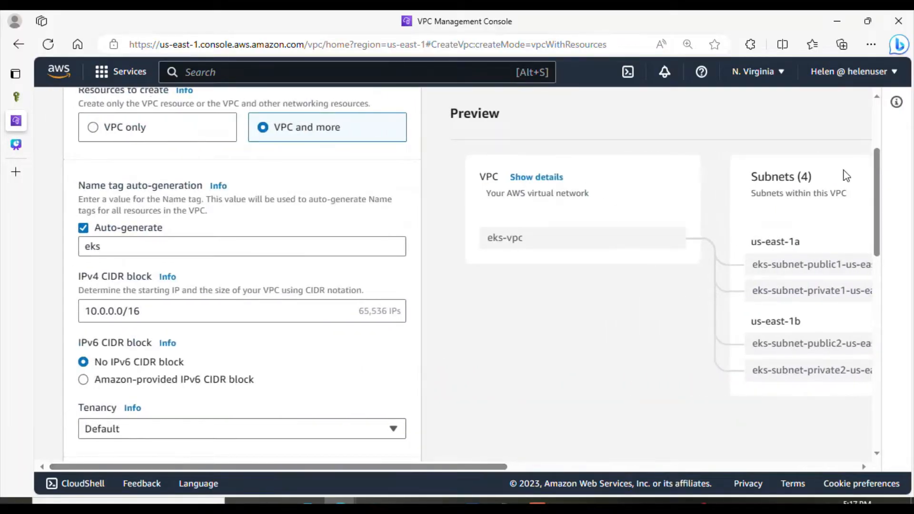
Step: Create the VPC with the configured settings, wait for the workflow to complete, and view the new VPC
drag(880, 183, 880, 202)
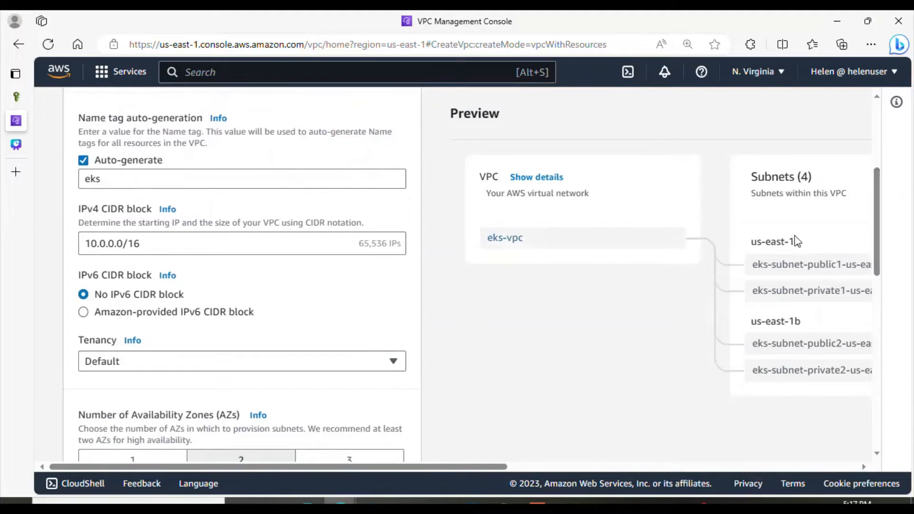
drag(447, 468, 316, 480)
drag(877, 256, 882, 427)
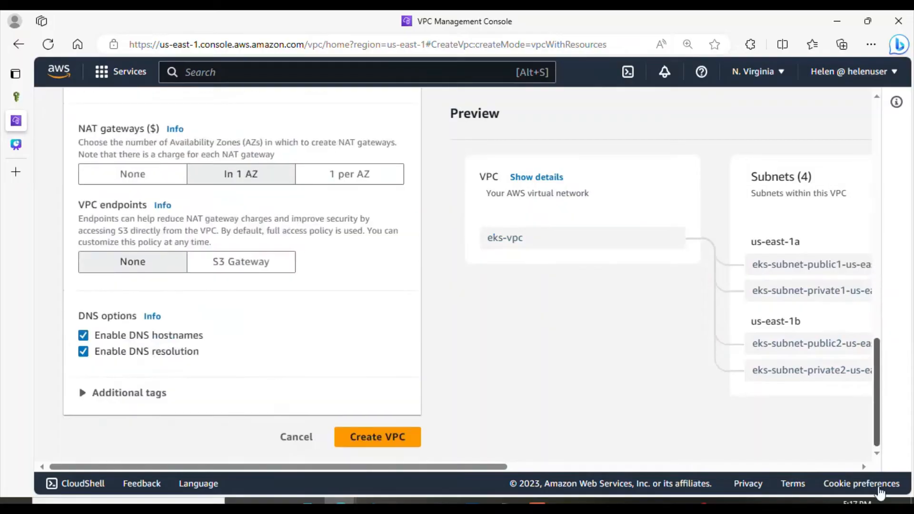
click(372, 440)
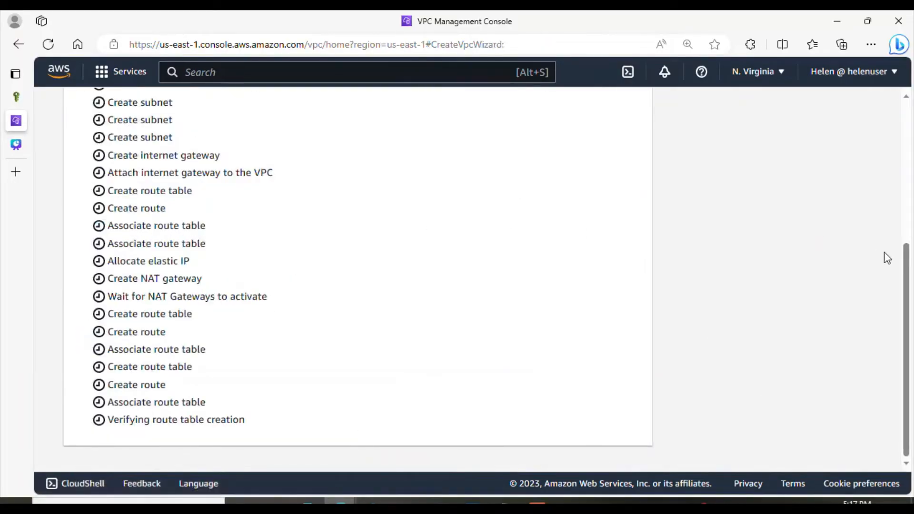
drag(908, 276, 912, 257)
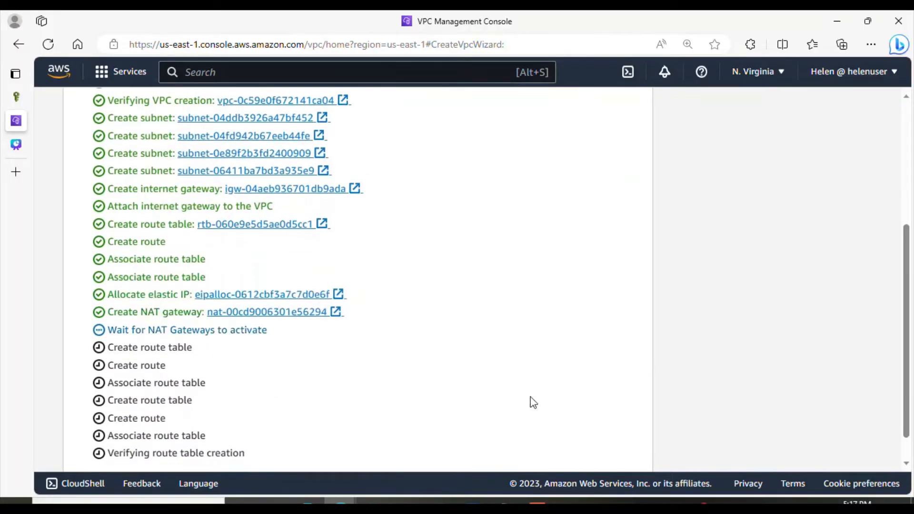
scroll(910, 279, down, 2)
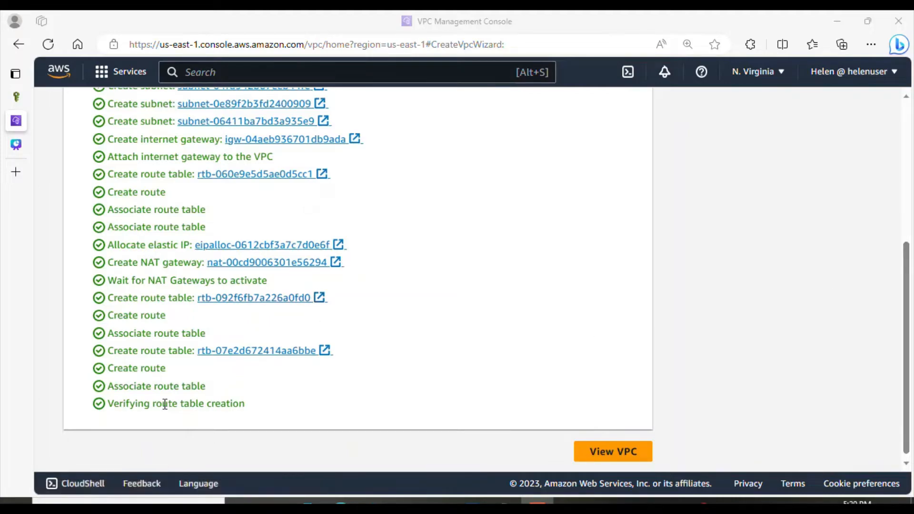
click(604, 455)
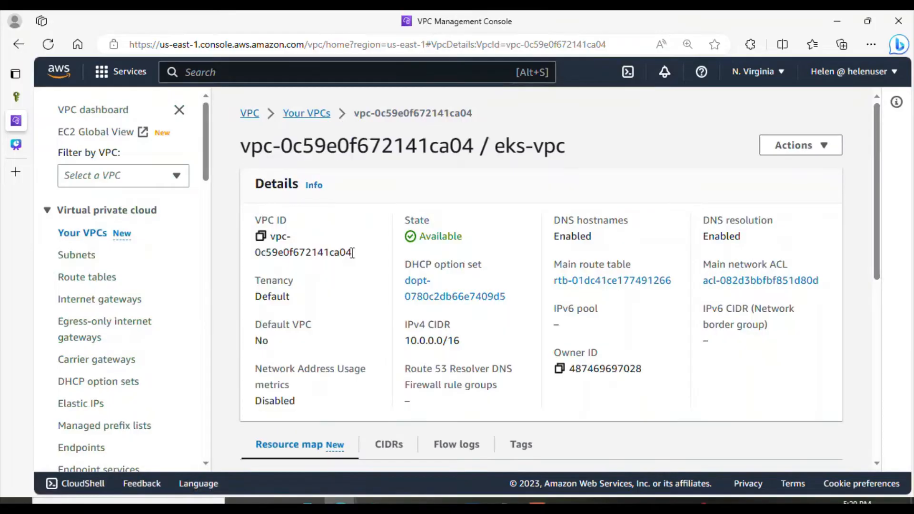
Step: List the subnets and filter them by the eks-vpc VPC
click(108, 254)
click(123, 176)
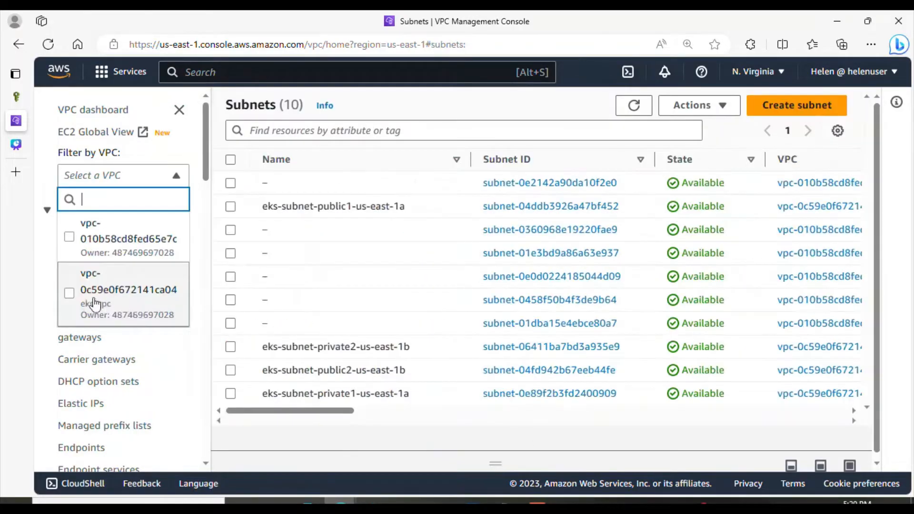
click(122, 302)
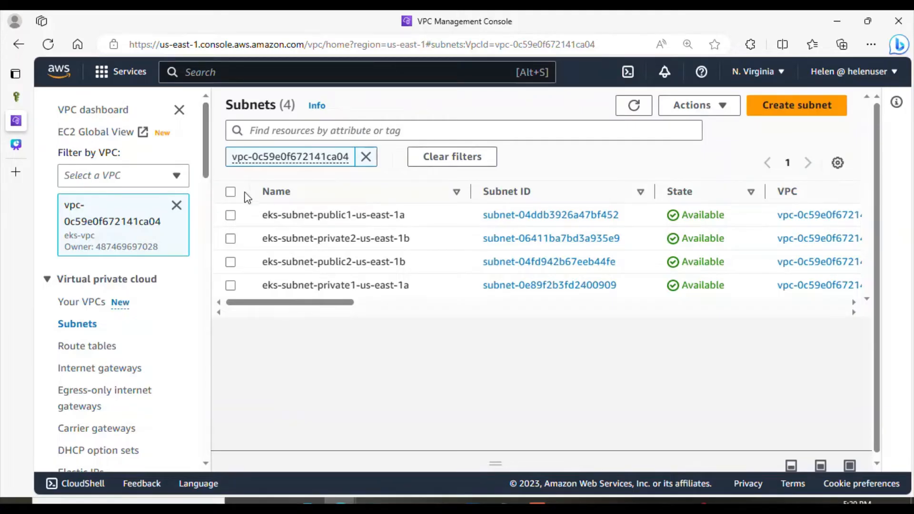
Step: Check the route tables and internet gateways for eks-vpc, as well as the Elastic IP addresses
click(117, 348)
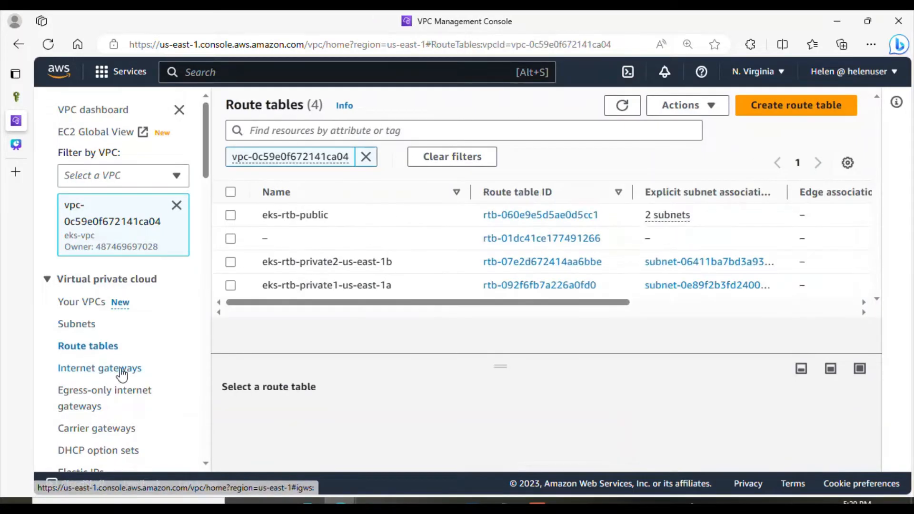
click(121, 375)
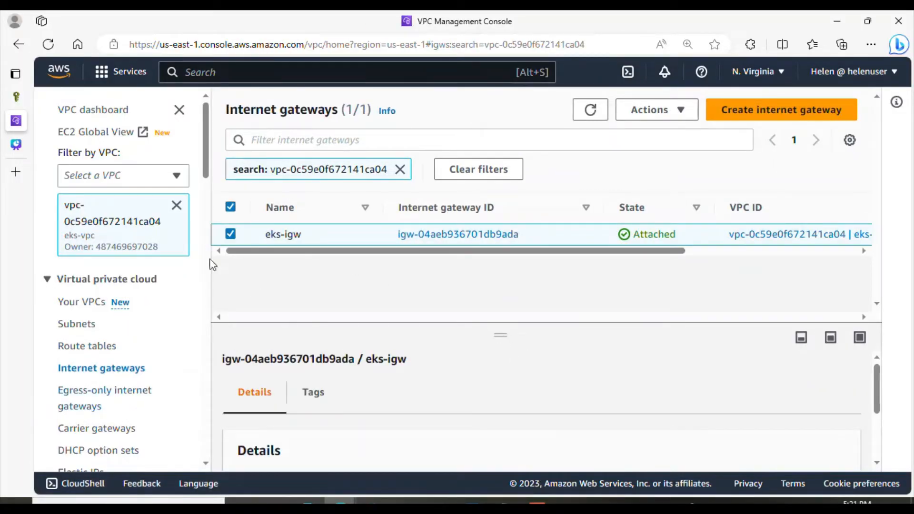
drag(203, 156, 218, 206)
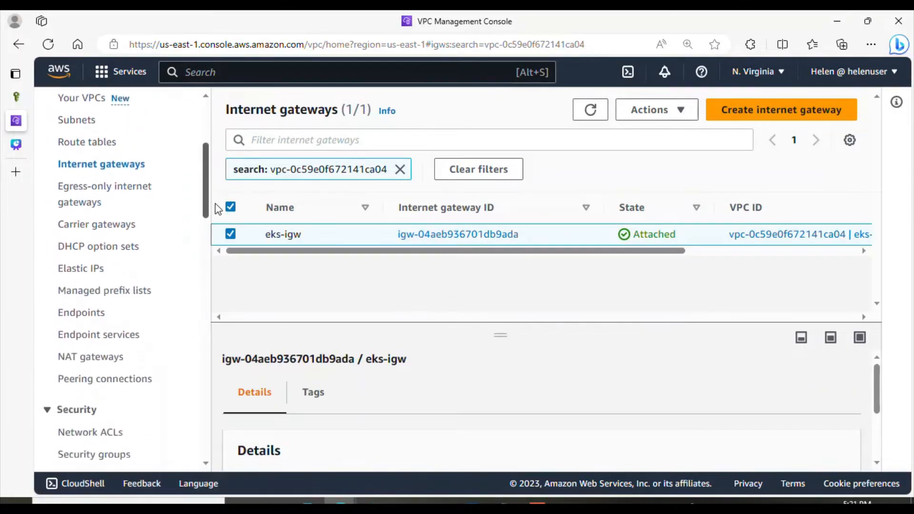
click(95, 244)
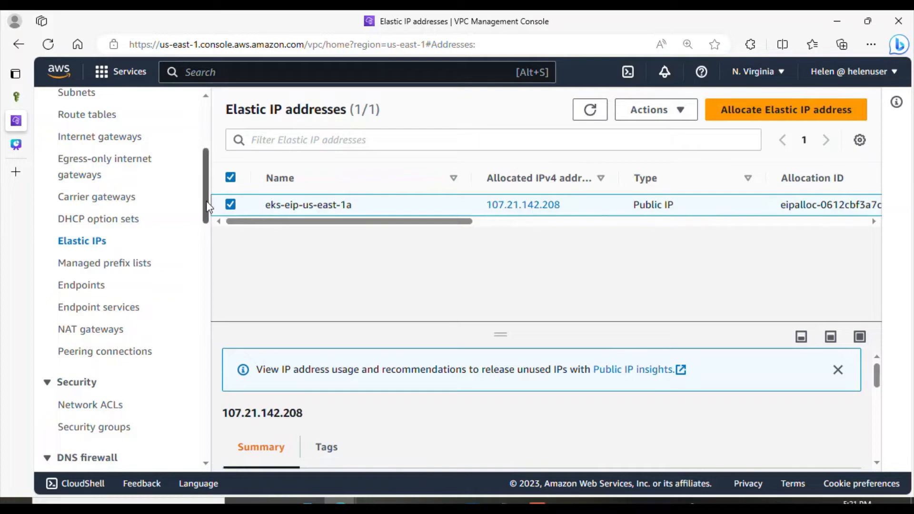
drag(208, 212, 206, 236)
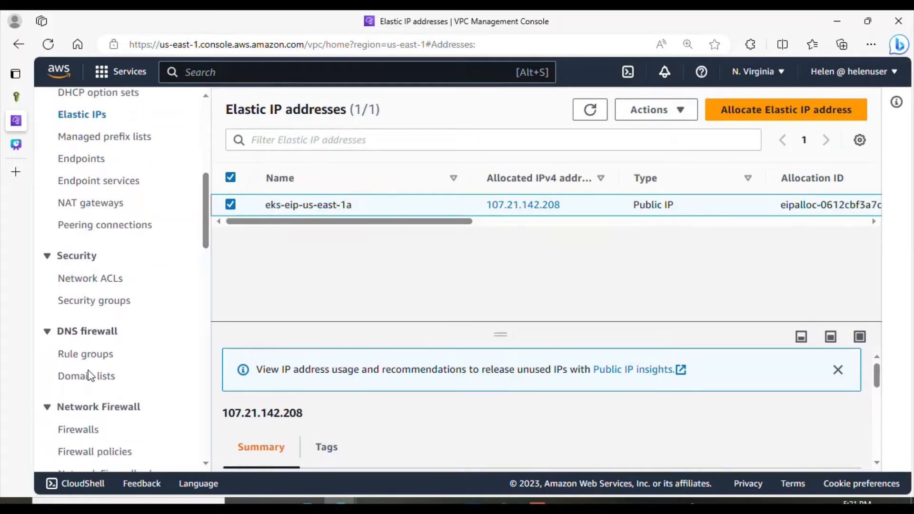
scroll(209, 208, up, 2)
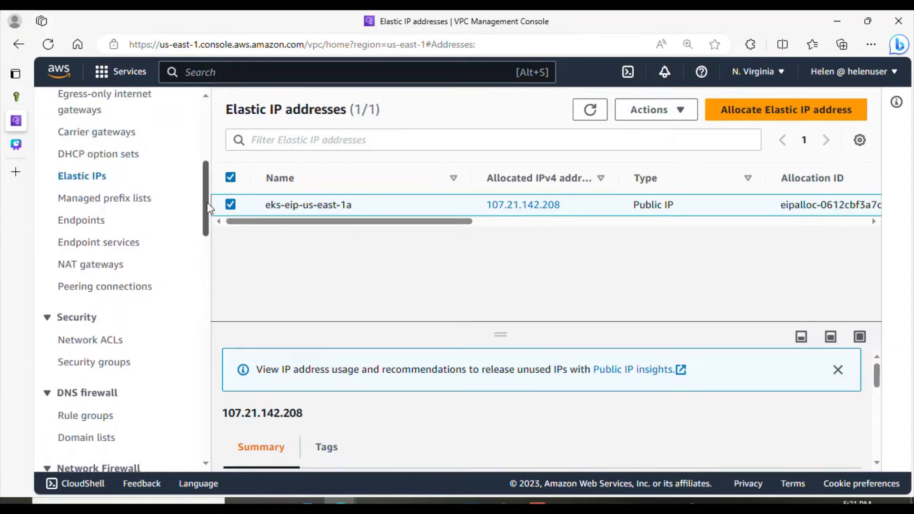
Step: Check the NAT gateways of the eks VPC
scroll(209, 208, up, 1)
click(88, 285)
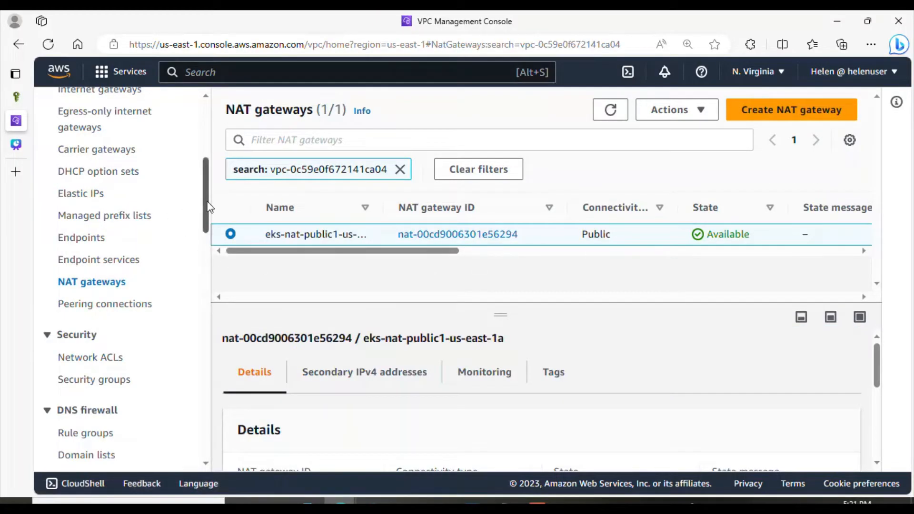
Step: Find and open the Elastic Kubernetes Service, and start creating a new cluster
click(205, 75)
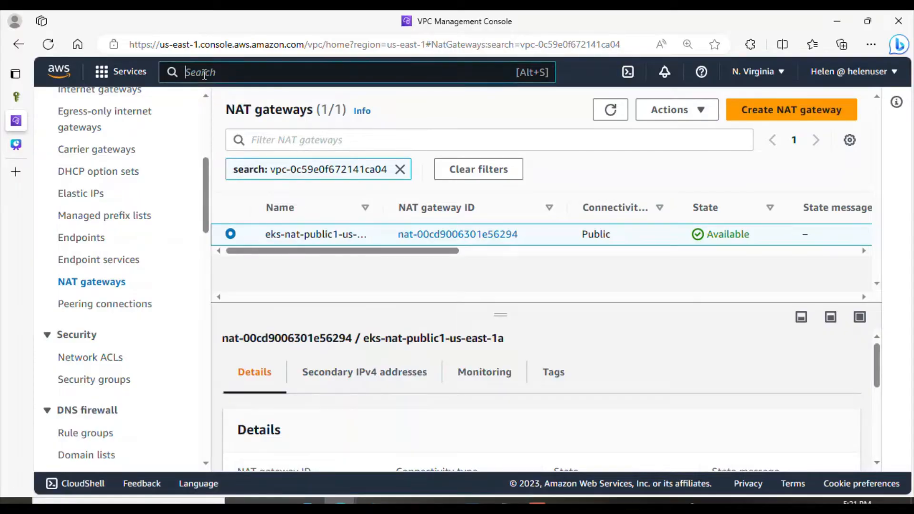
text(EKS)
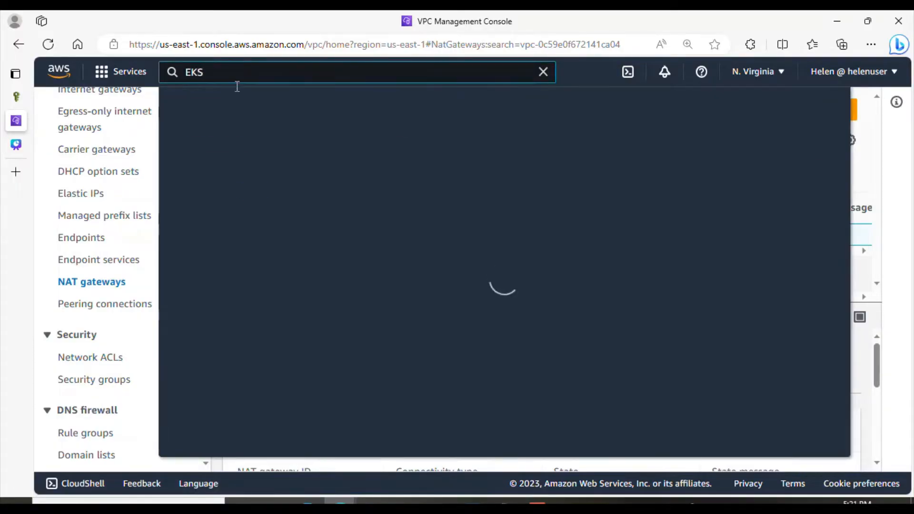
mouse_move(442, 218)
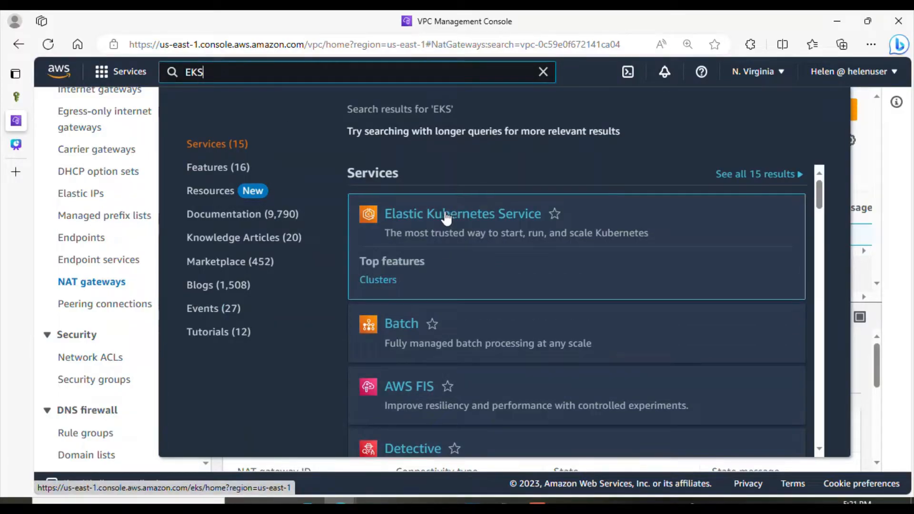
click(468, 217)
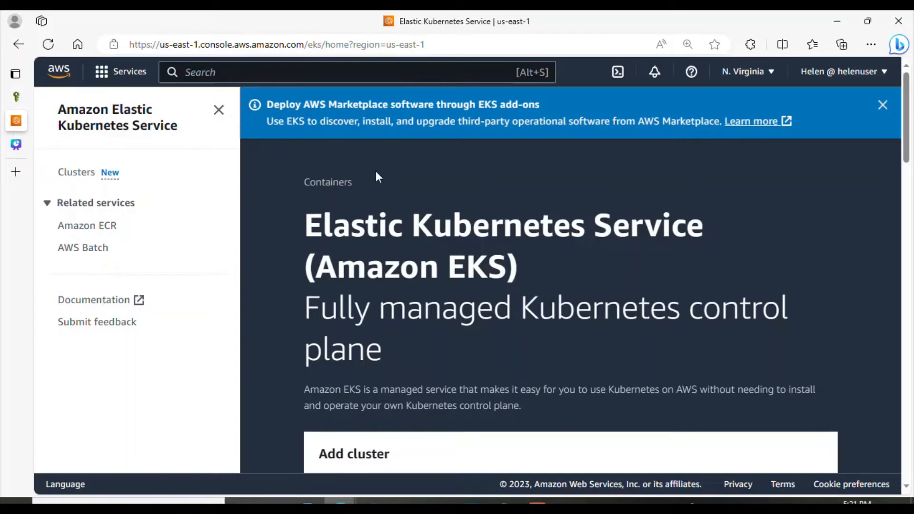
scroll(352, 315, down, 3)
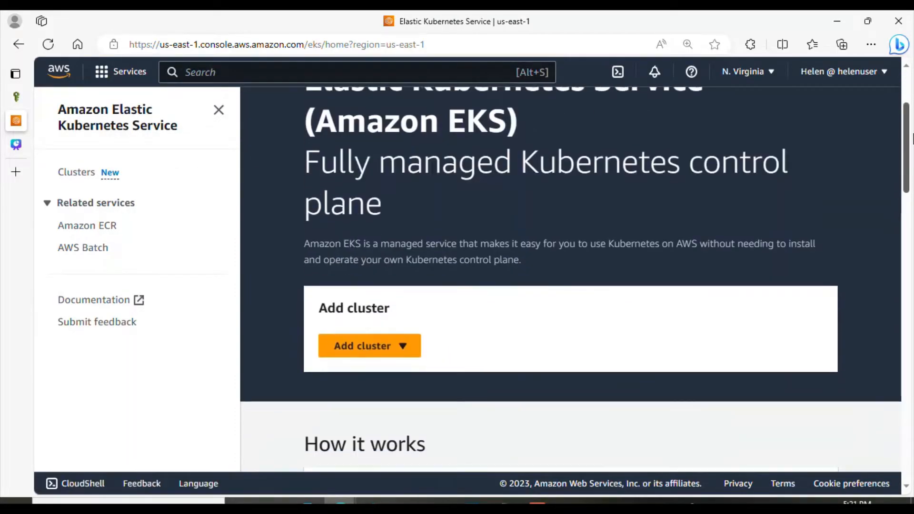
click(407, 337)
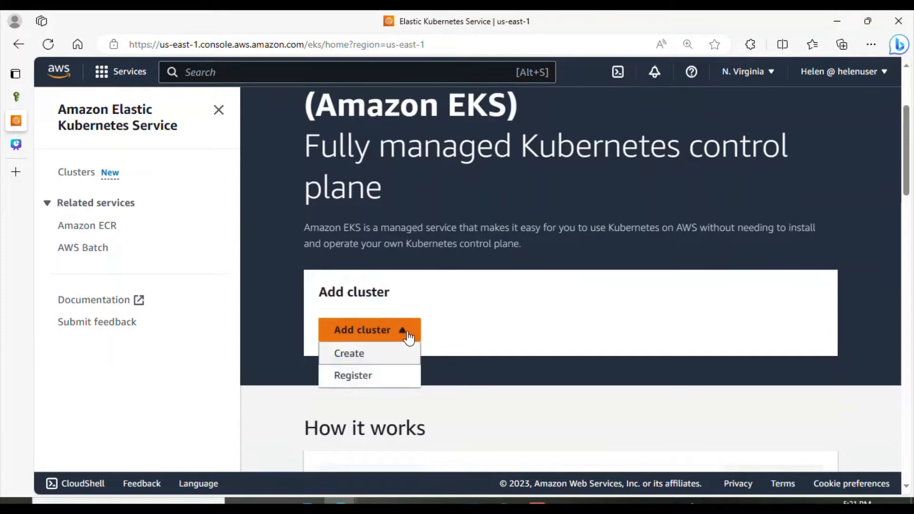
click(354, 358)
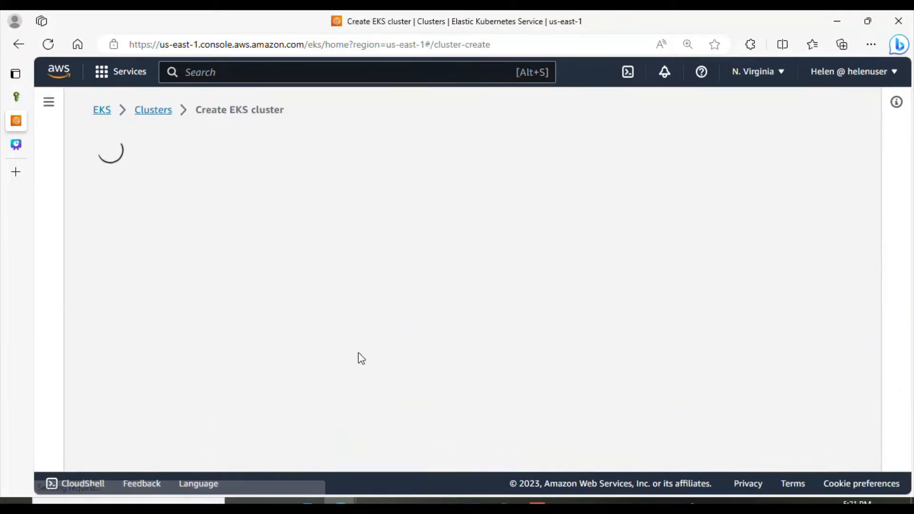
Step: Name the new cluster eks-cluster and go to its cluster service role setting
click(372, 274)
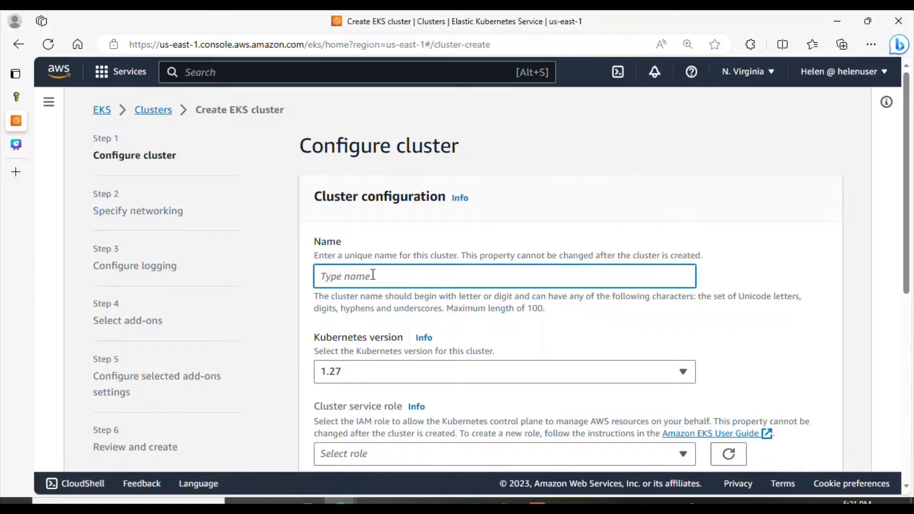
text(eks)
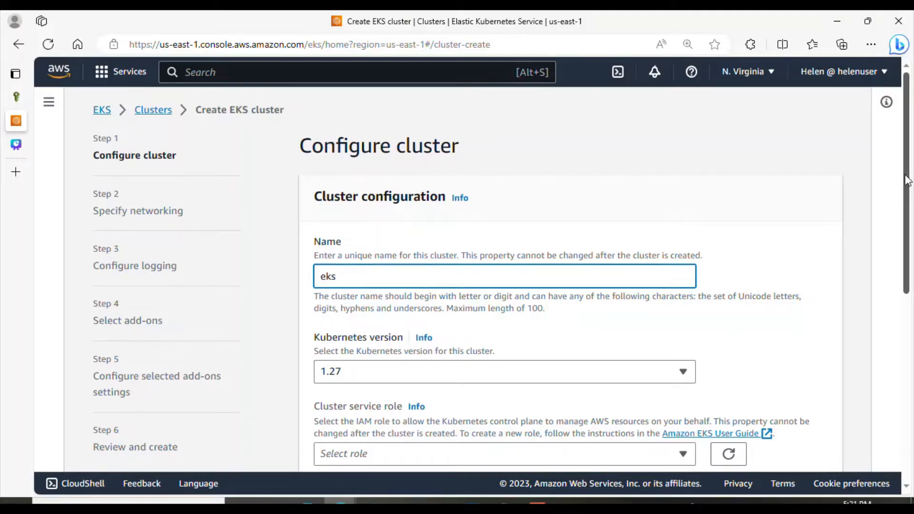
drag(907, 182, 910, 233)
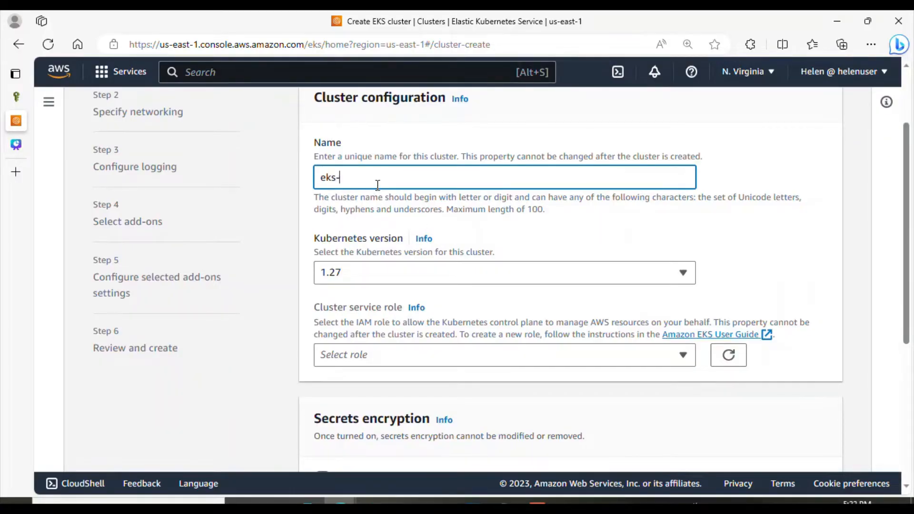
text(cklyu)
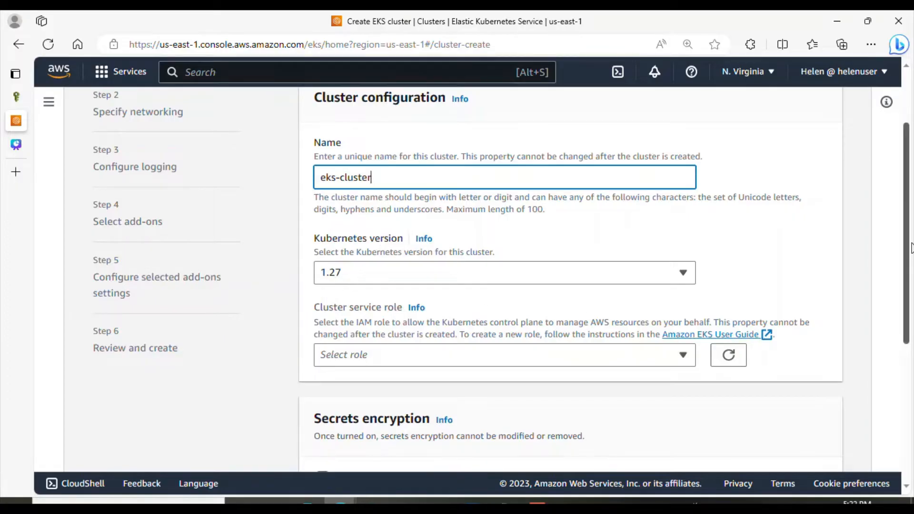
scroll(907, 281, down, 1)
scroll(907, 281, down, 1)
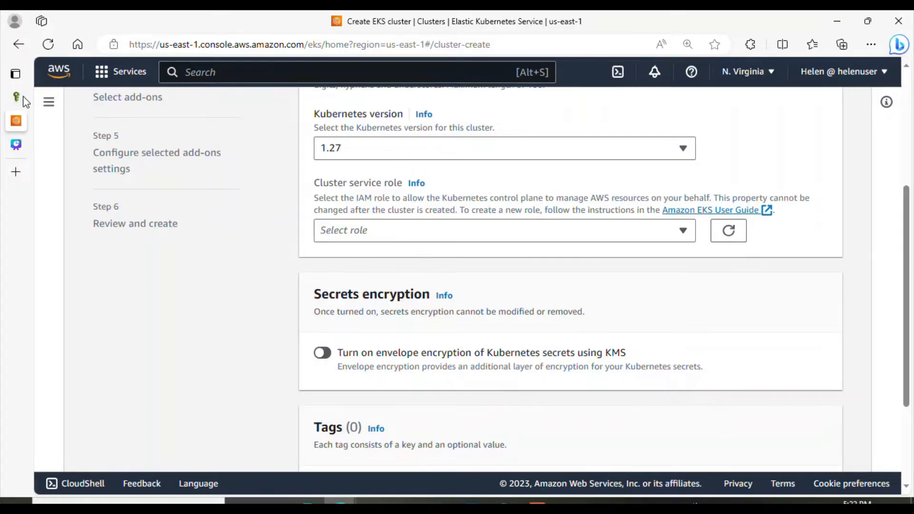
Step: Switch to the already open IAM console, list the roles and start creating a new role
mouse_move(19, 97)
mouse_move(76, 100)
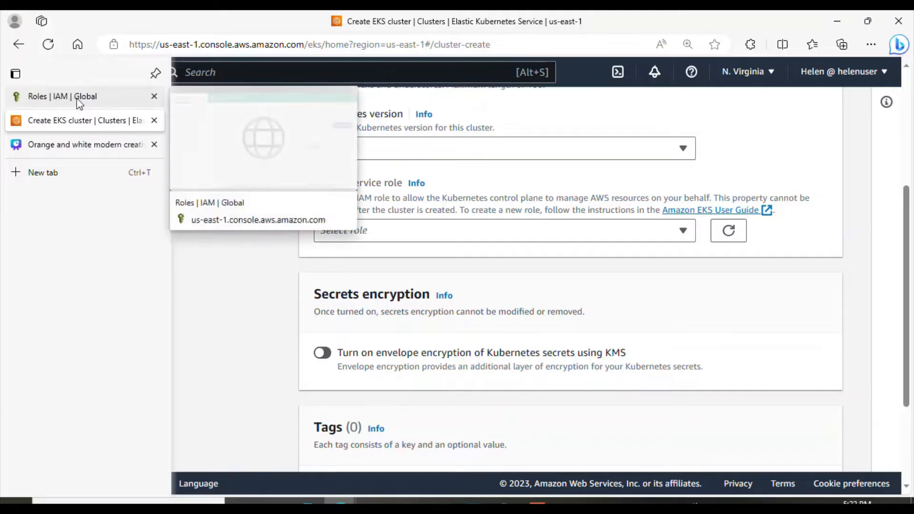
right_click(104, 125)
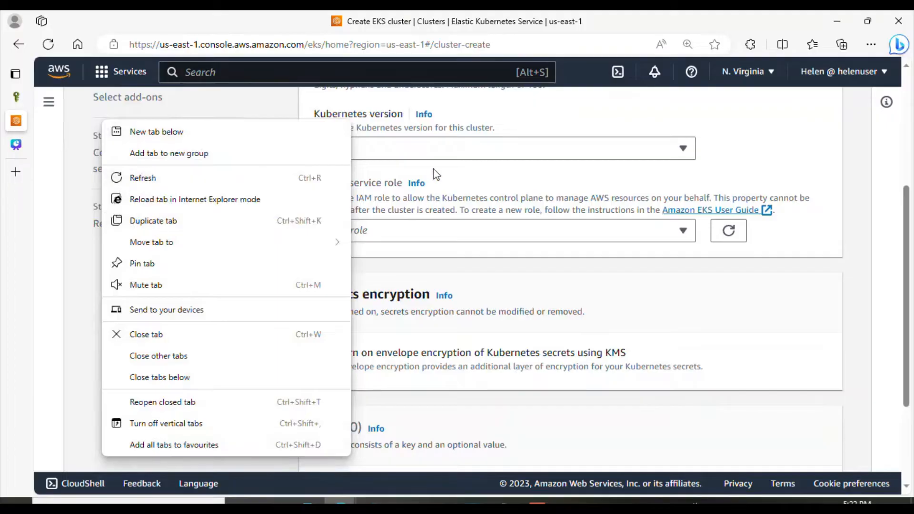
click(232, 114)
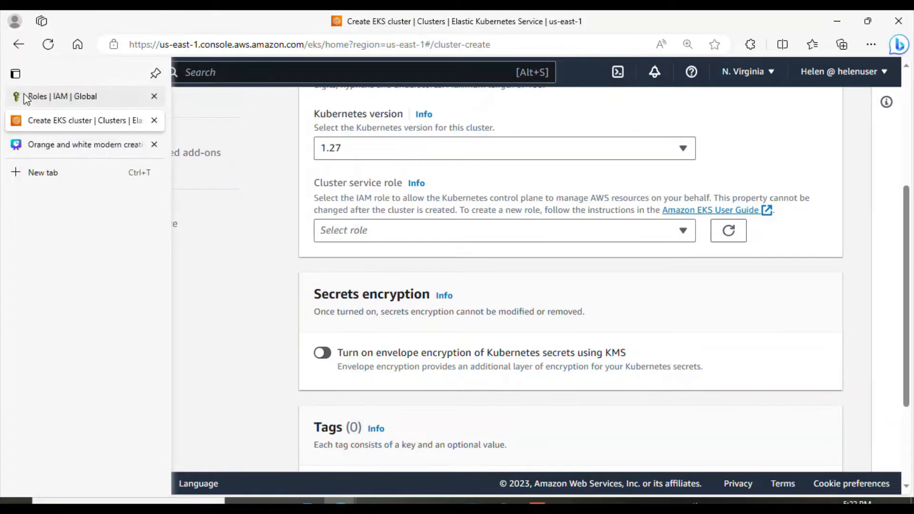
click(26, 99)
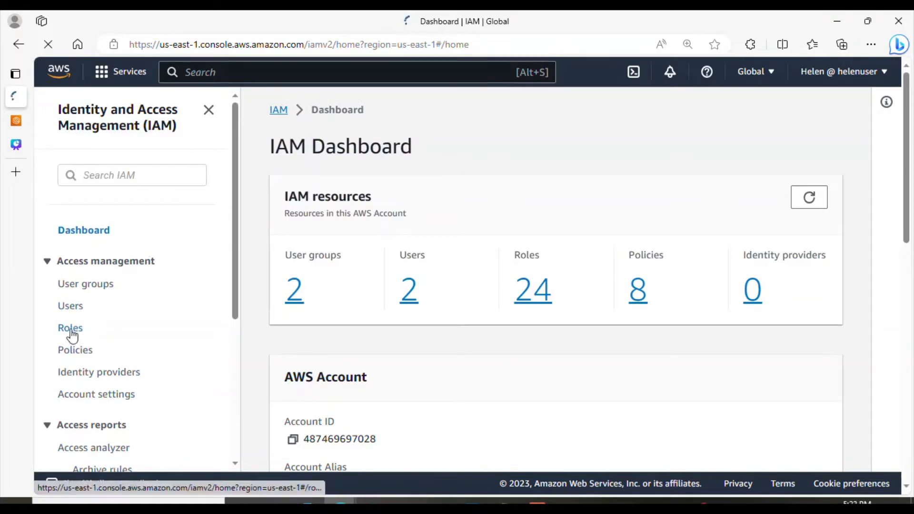
click(71, 328)
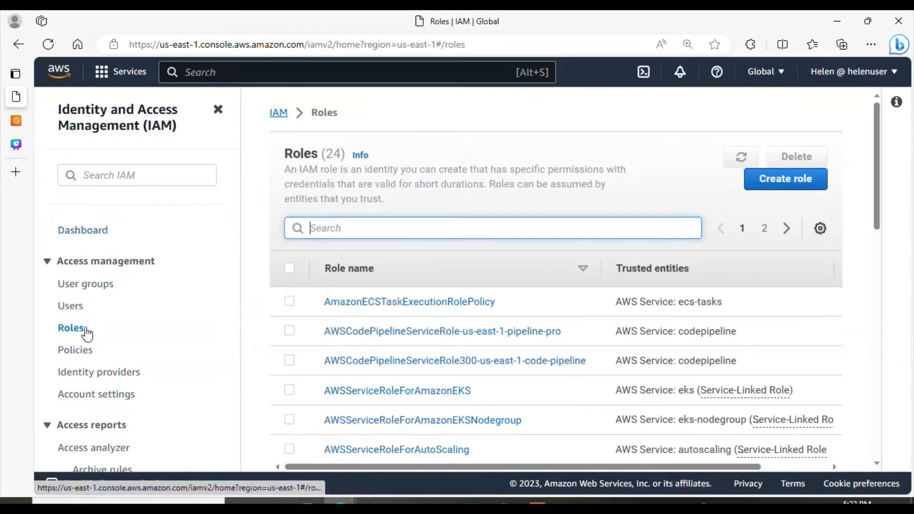
click(779, 183)
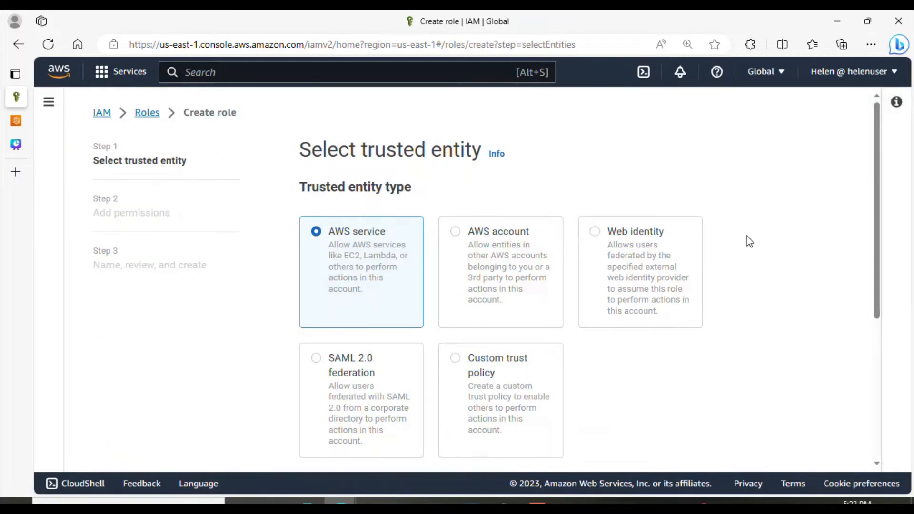
Step: Choose EKS as the AWS service for the role, select the EKS - Cluster use case and continue to the permissions
scroll(883, 229, down, 1)
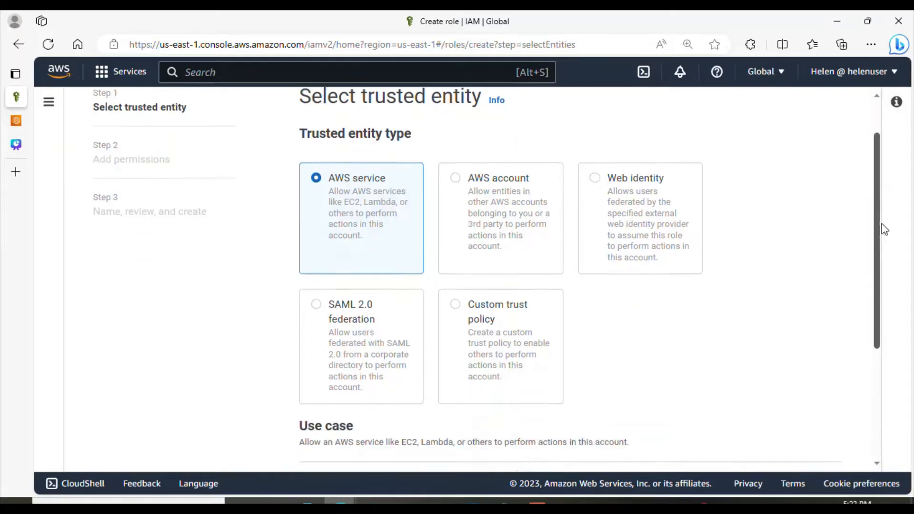
scroll(884, 238, down, 4)
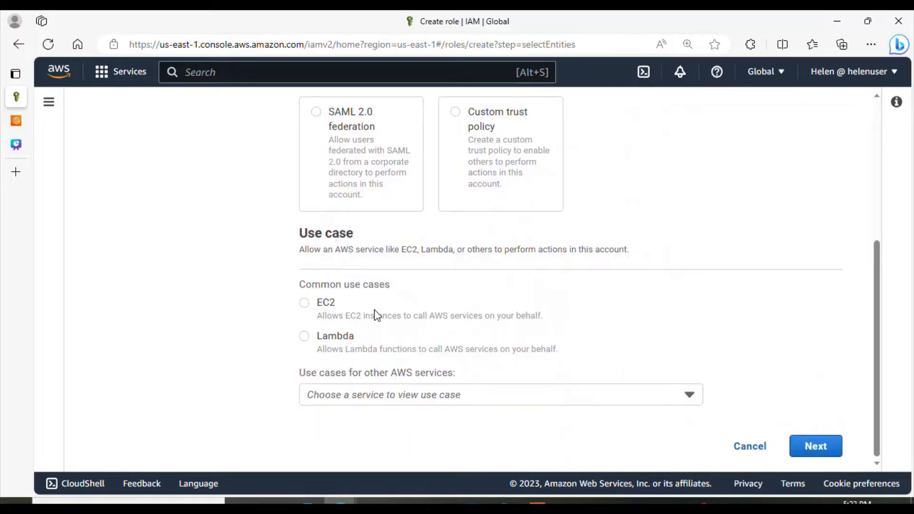
click(692, 397)
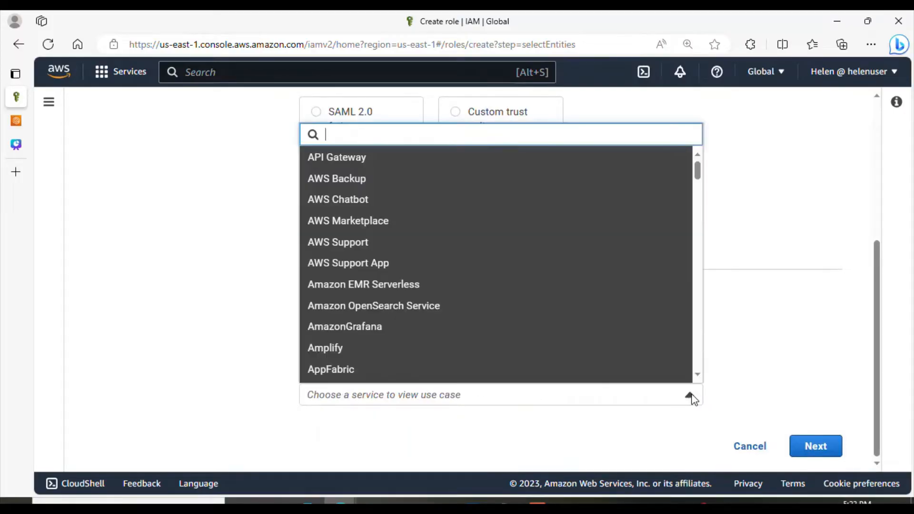
text(EKS)
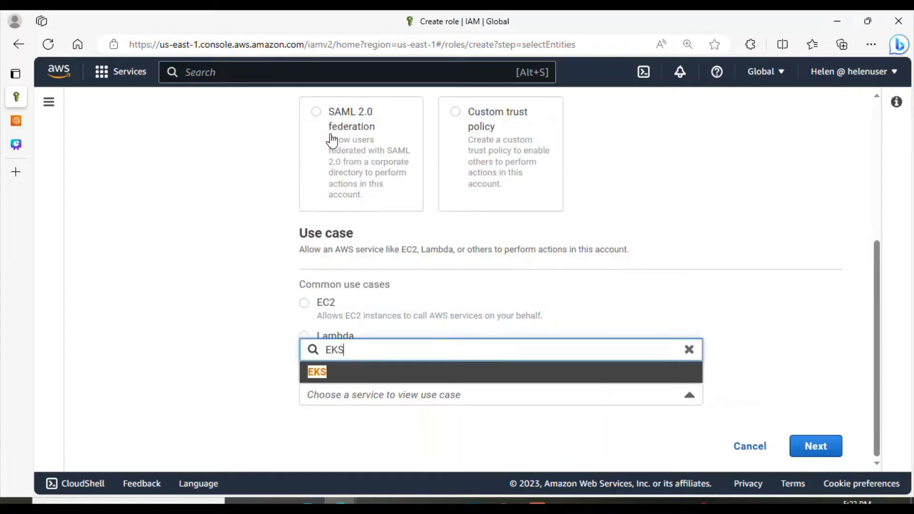
click(314, 373)
scroll(880, 320, down, 1)
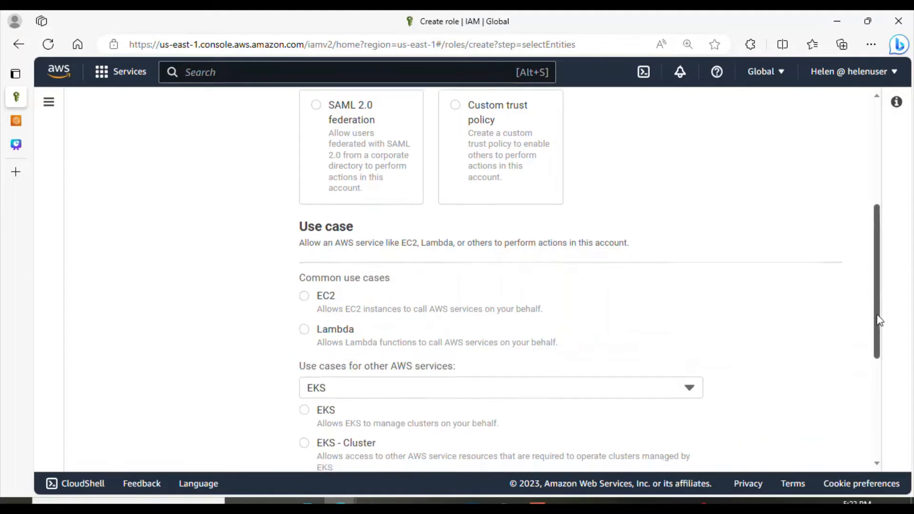
drag(879, 320, 879, 362)
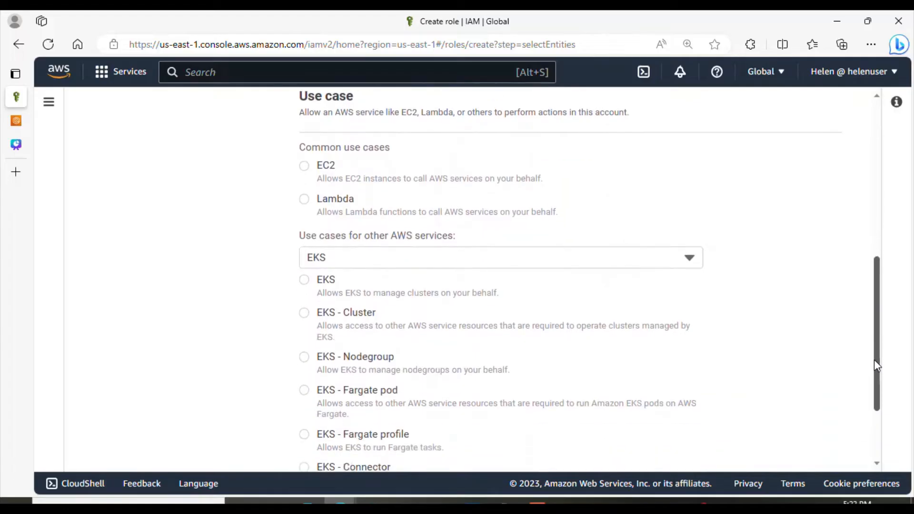
click(307, 318)
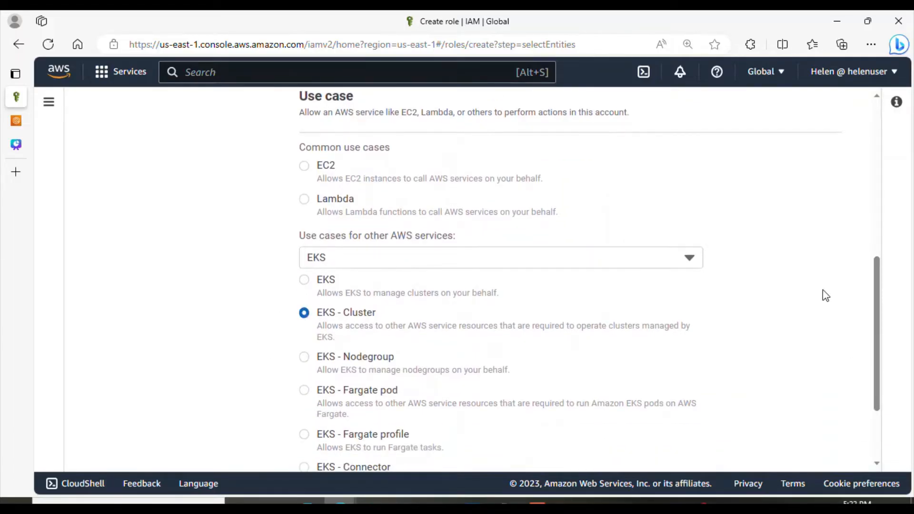
drag(880, 324, 880, 370)
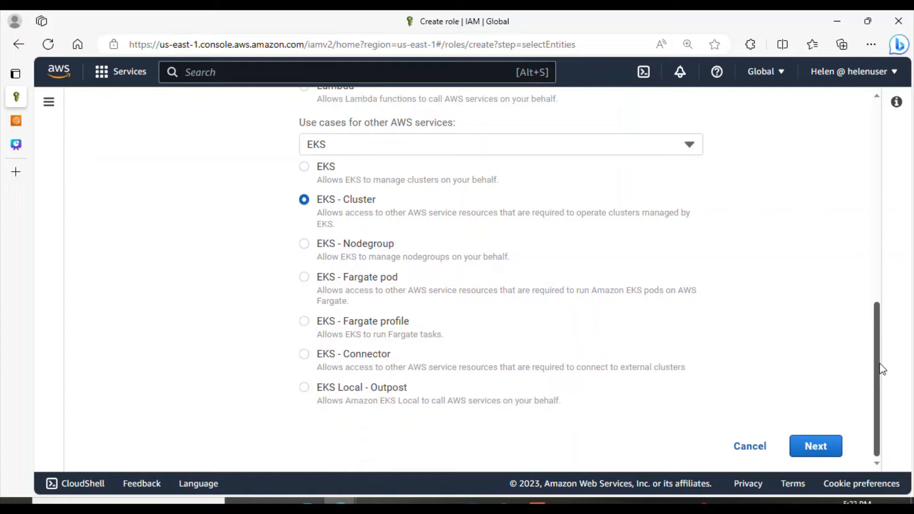
click(819, 454)
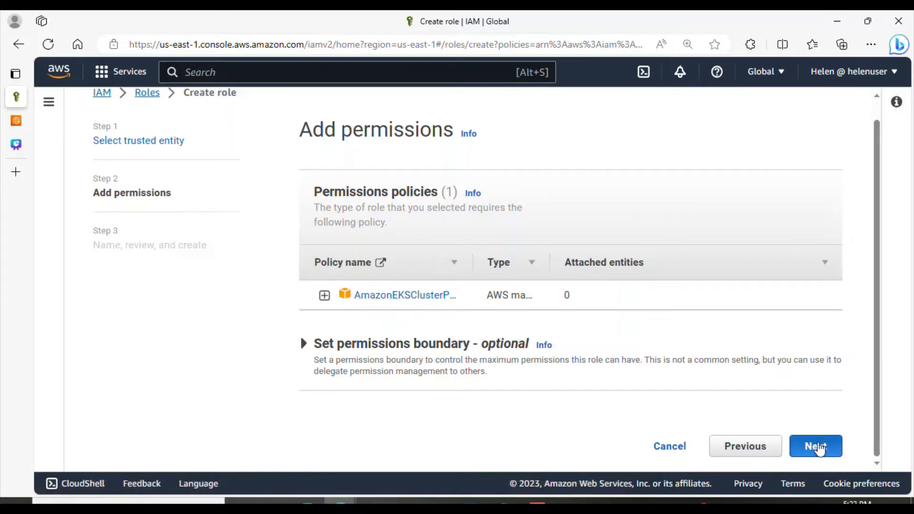
Step: Accept the AmazonEKSClusterPolicy permissions, name the role eks-controlplane-role and create it
click(818, 448)
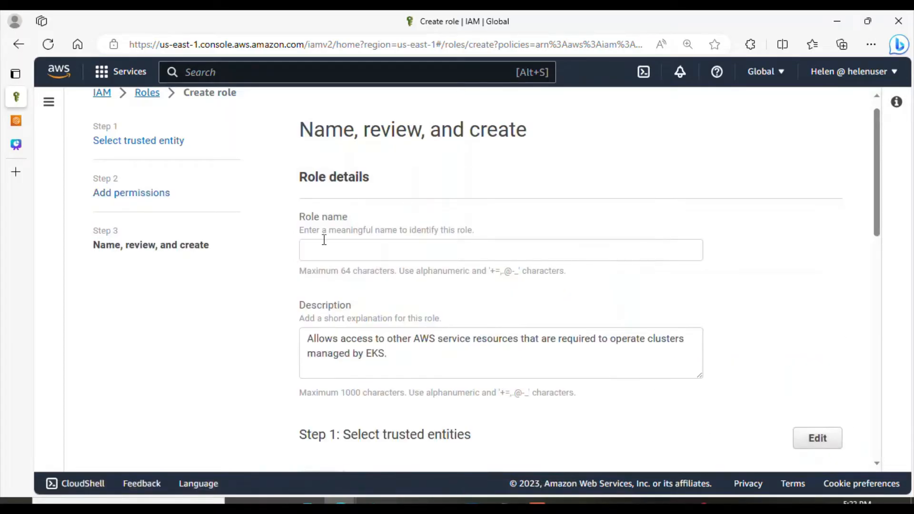
click(347, 258)
text(eks-controlpplane-role)
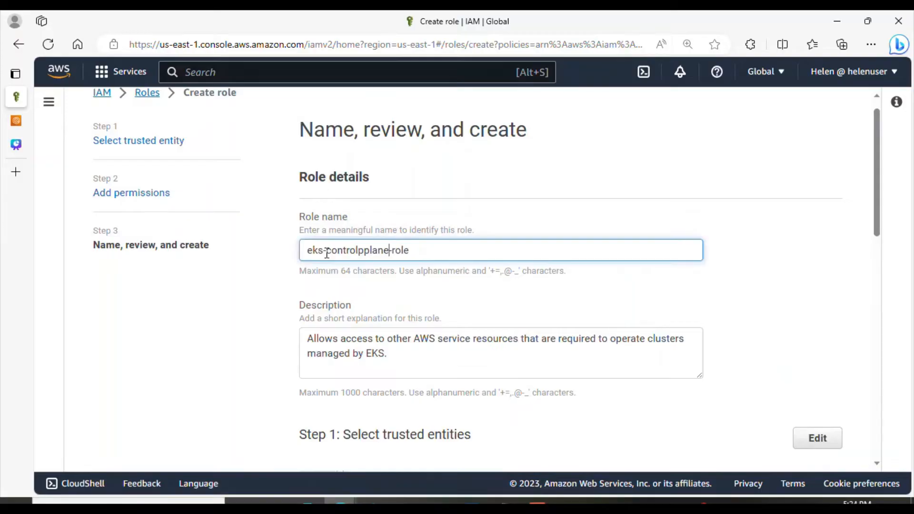
click(364, 251)
key(BackSpace)
drag(879, 186, 898, 424)
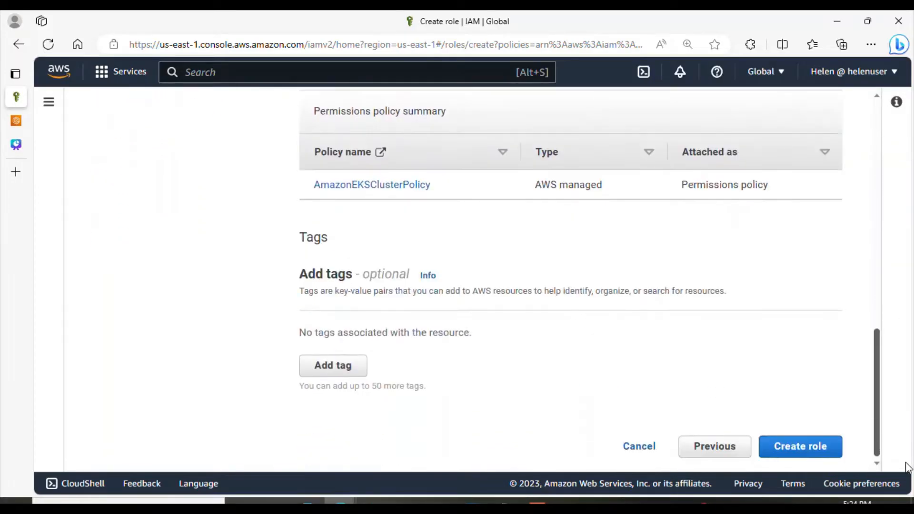
click(798, 447)
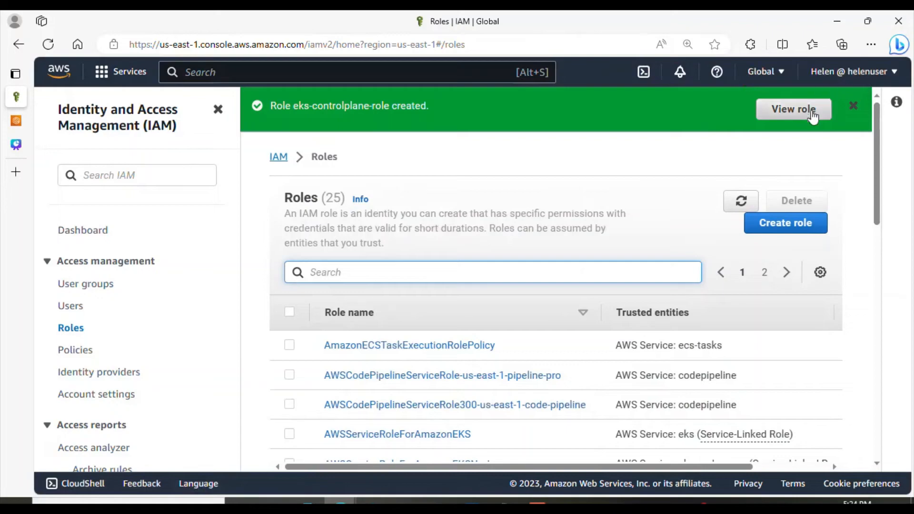
Step: View the permissions policies of eks-controlplane-role, and return to the EKS cluster configuration
click(793, 111)
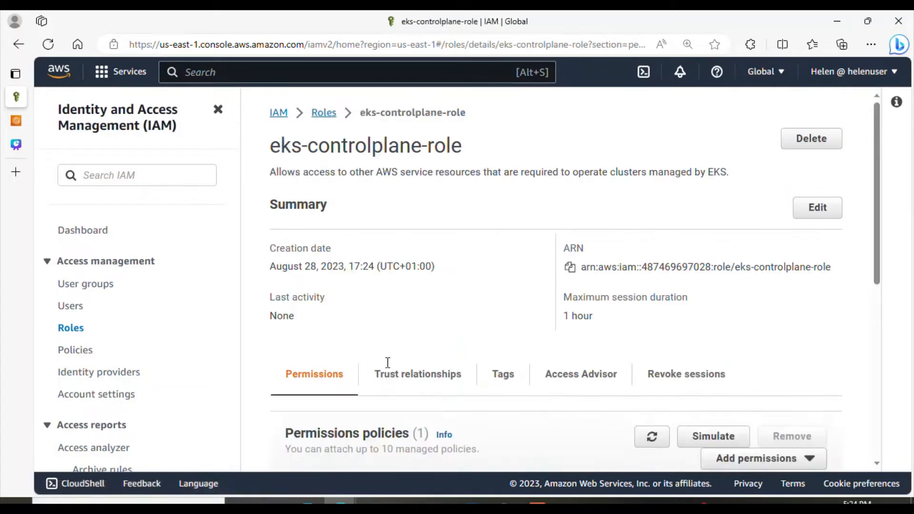
drag(877, 210, 844, 305)
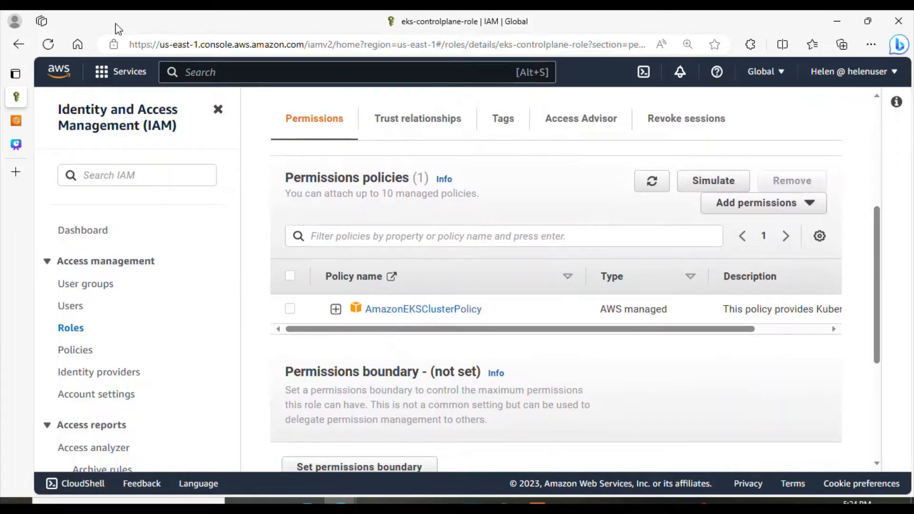
click(15, 119)
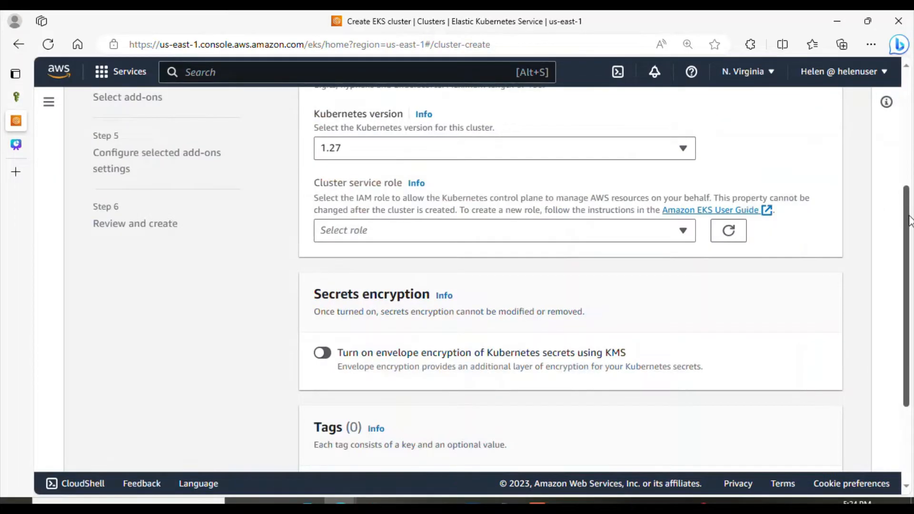
Step: Refresh the list of cluster service roles, choose eks-controlplane-role, and continue to the networking settings
drag(909, 221, 906, 197)
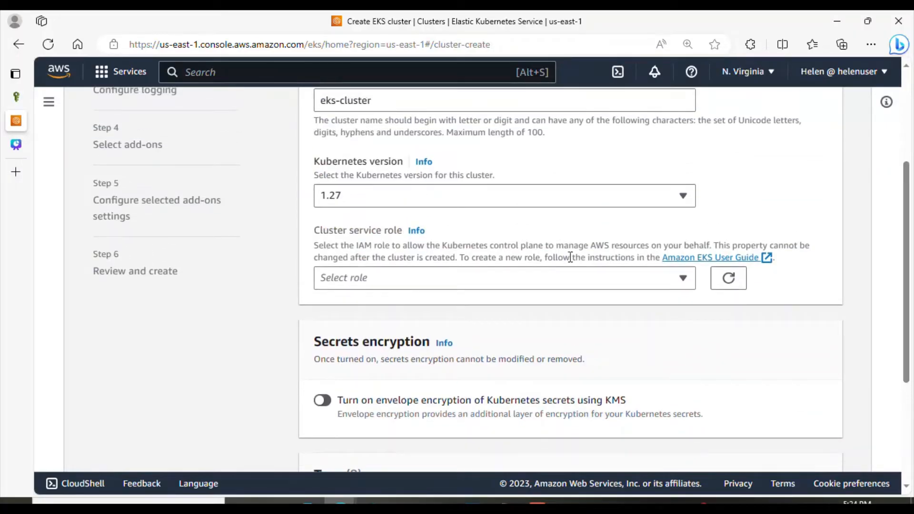
click(729, 281)
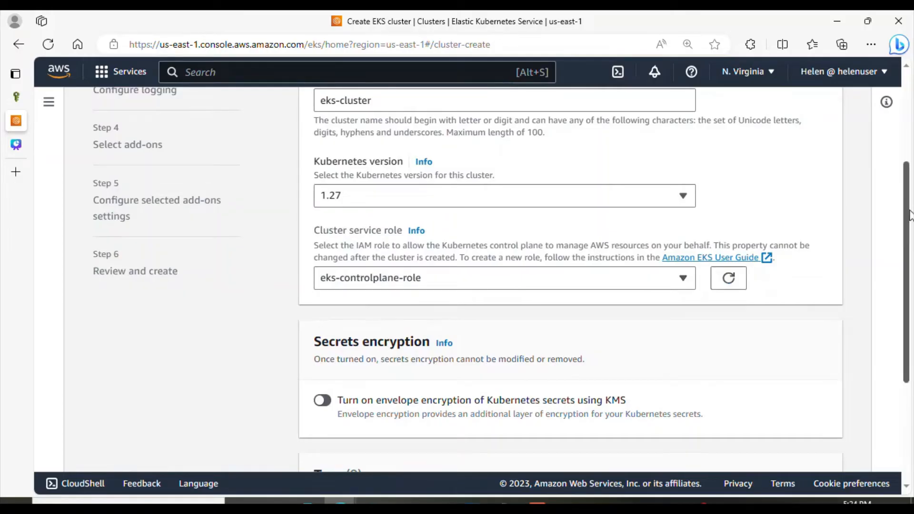
scroll(909, 215, down, 4)
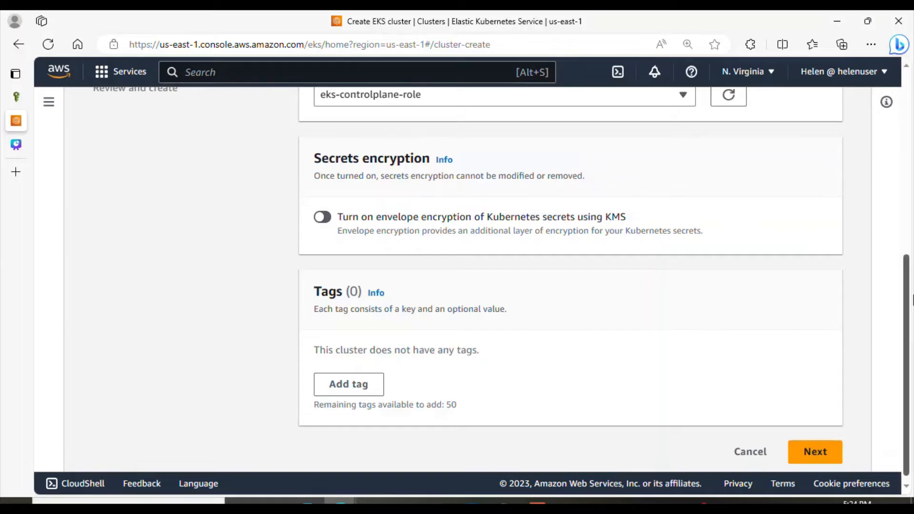
click(809, 453)
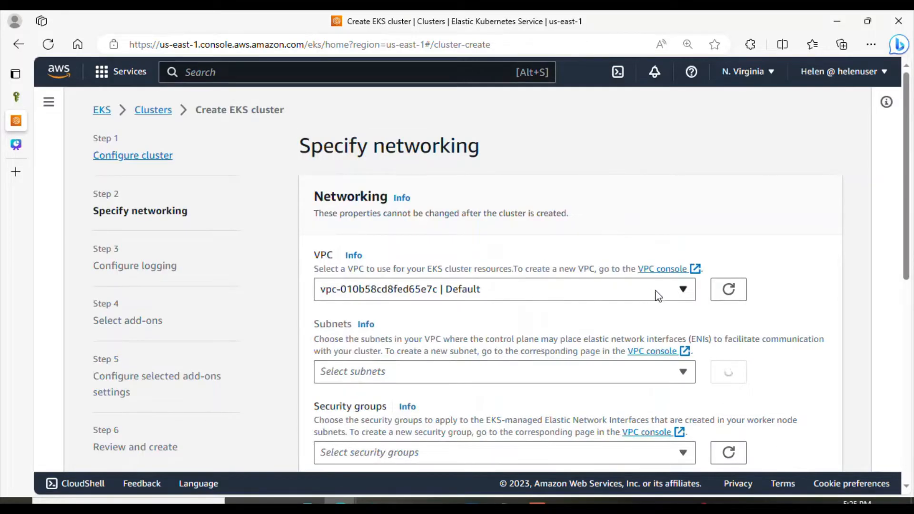
Step: Select eks-vpc as the cluster's VPC and remove the subnets eks-subnet-public1-us-east-1a and eks-subnet-public2-us-east-1b
click(657, 293)
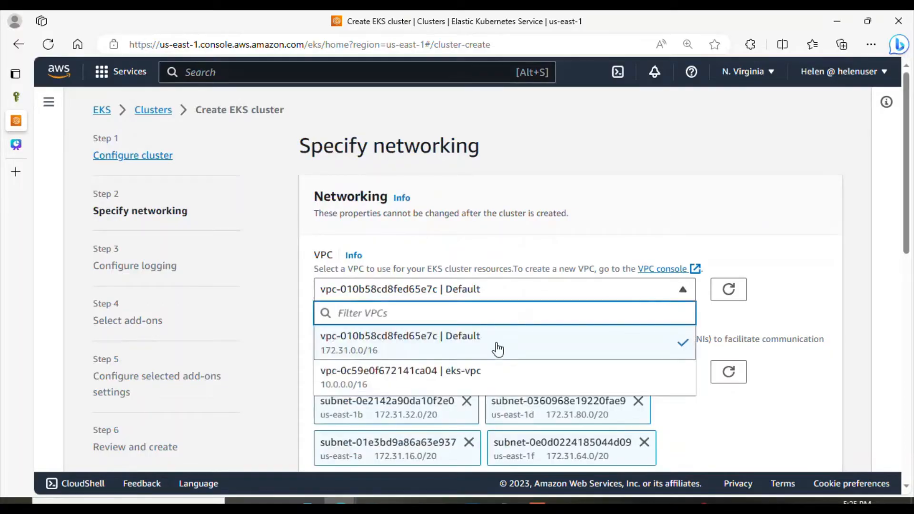
click(500, 382)
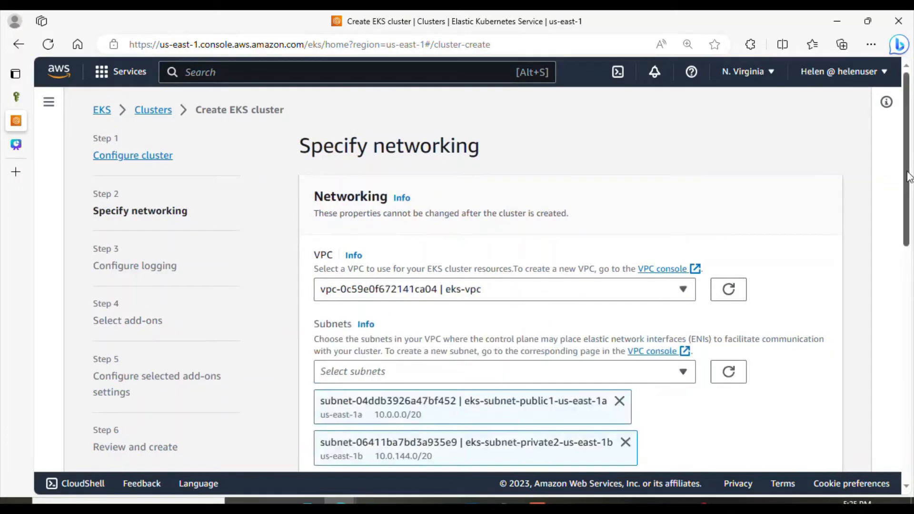
drag(909, 174, 910, 221)
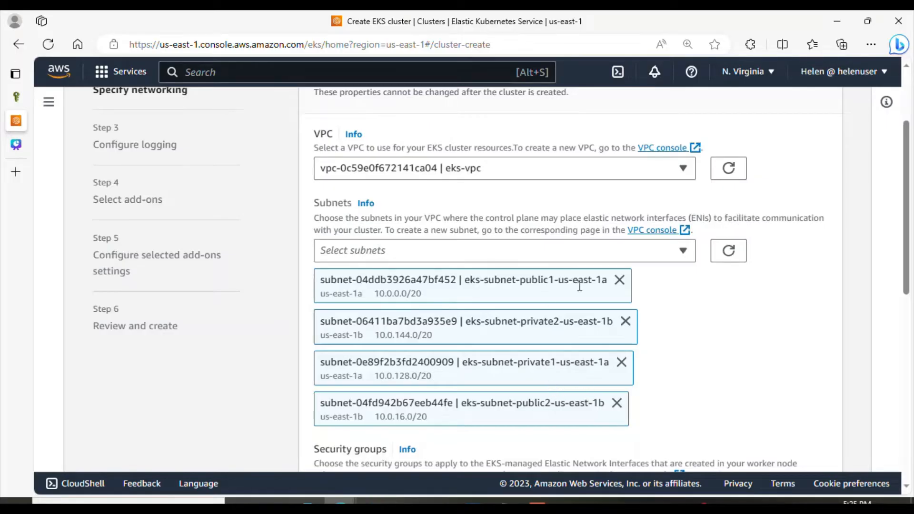
click(620, 280)
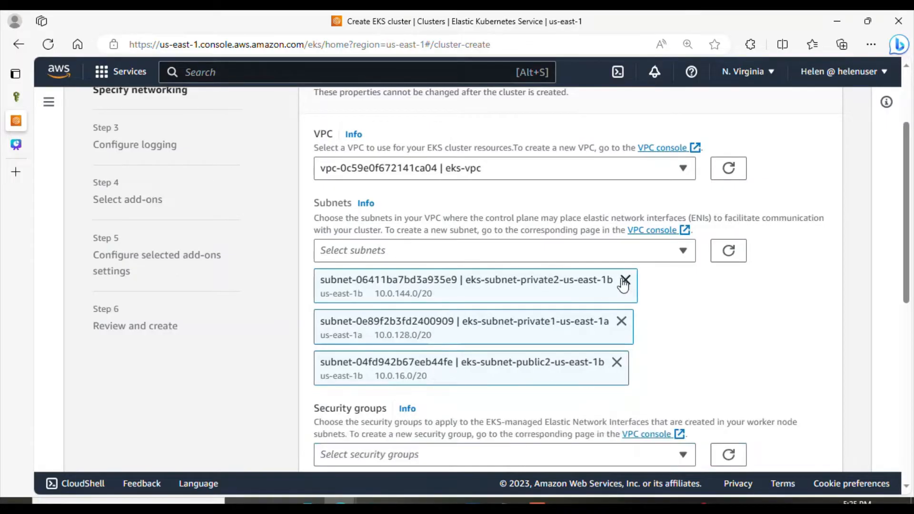
click(617, 364)
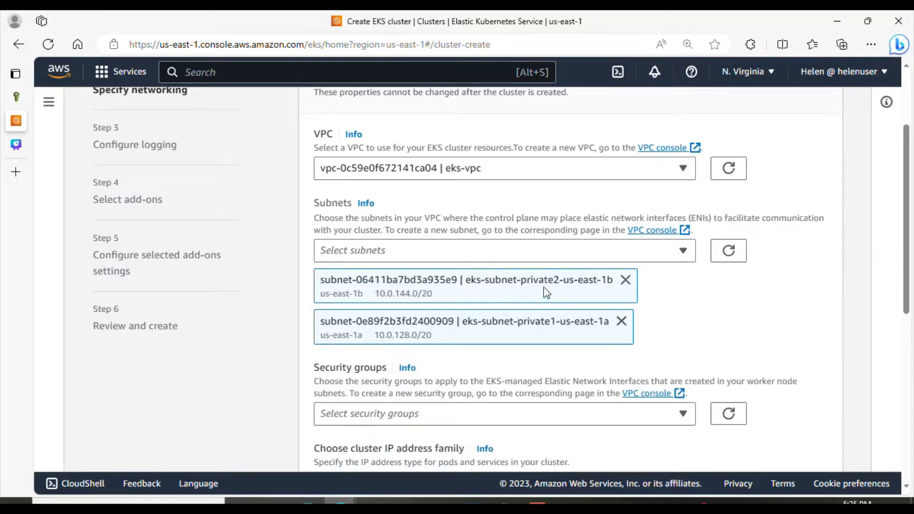
Step: Leave the security groups unselected, set the cluster endpoint access to Private, and continue to the logging configuration
drag(912, 254, 912, 326)
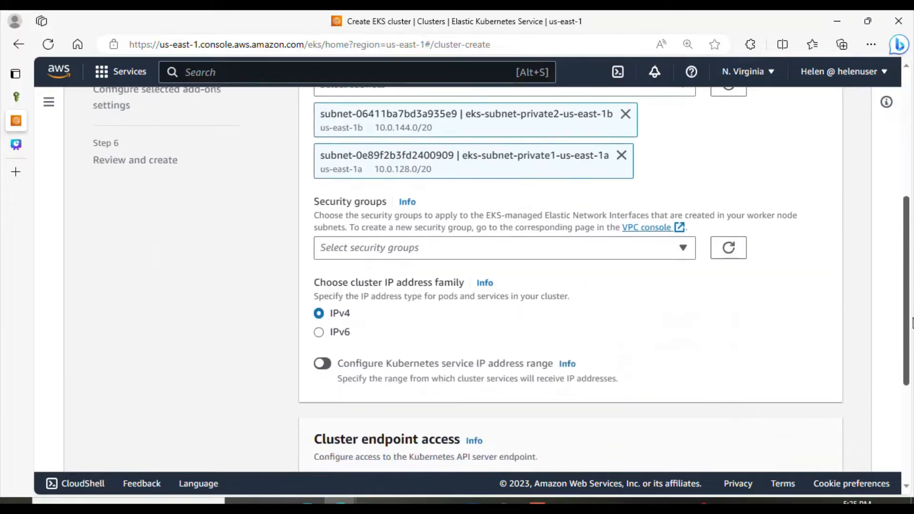
click(680, 248)
click(771, 289)
drag(907, 270, 912, 298)
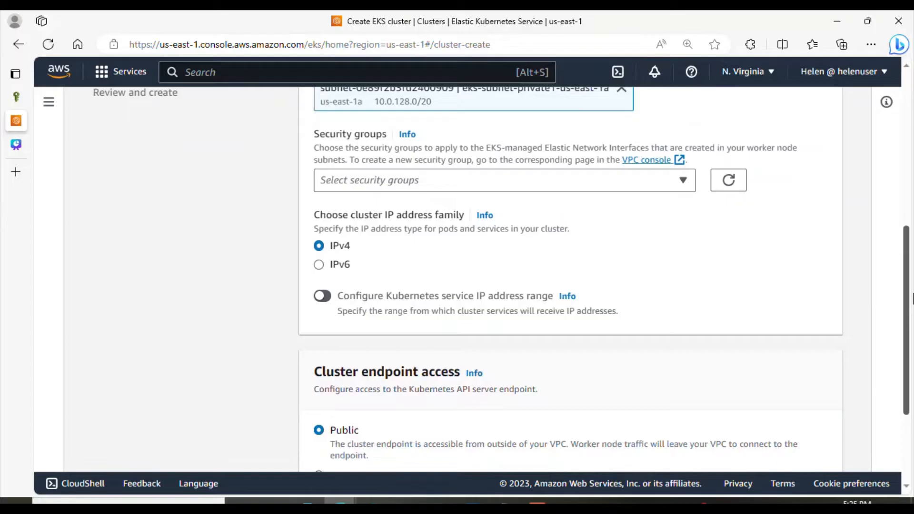
scroll(746, 275, down, 2)
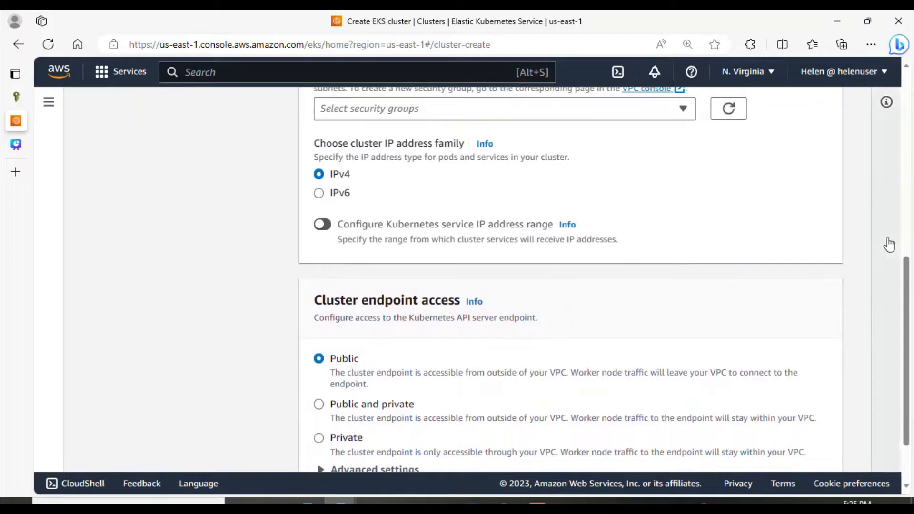
drag(910, 290, 913, 324)
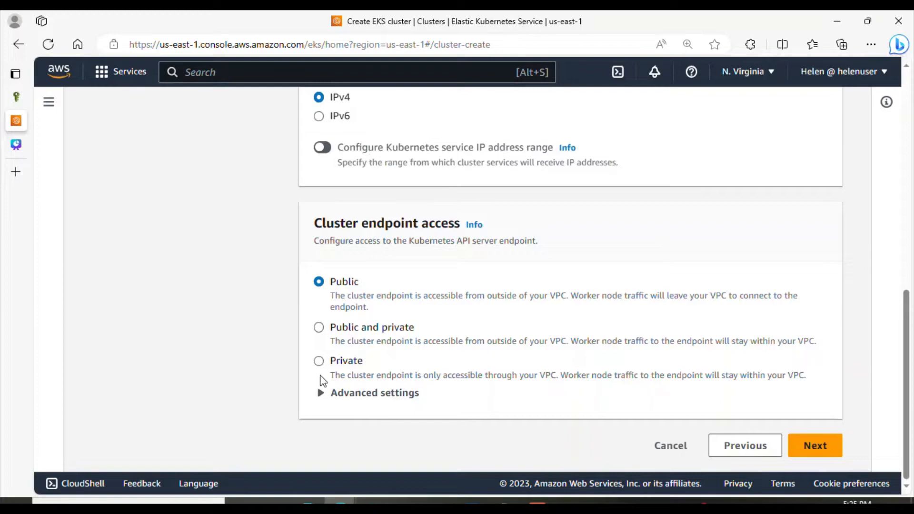
click(319, 361)
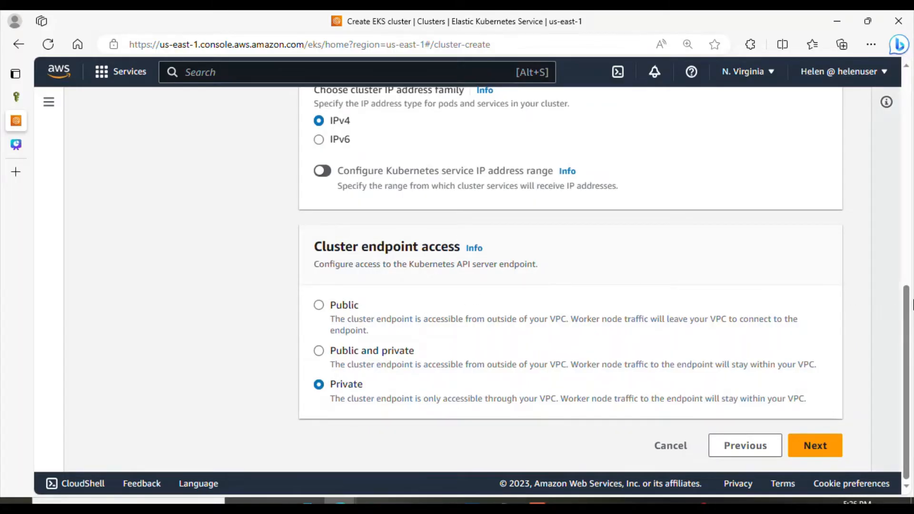
click(817, 450)
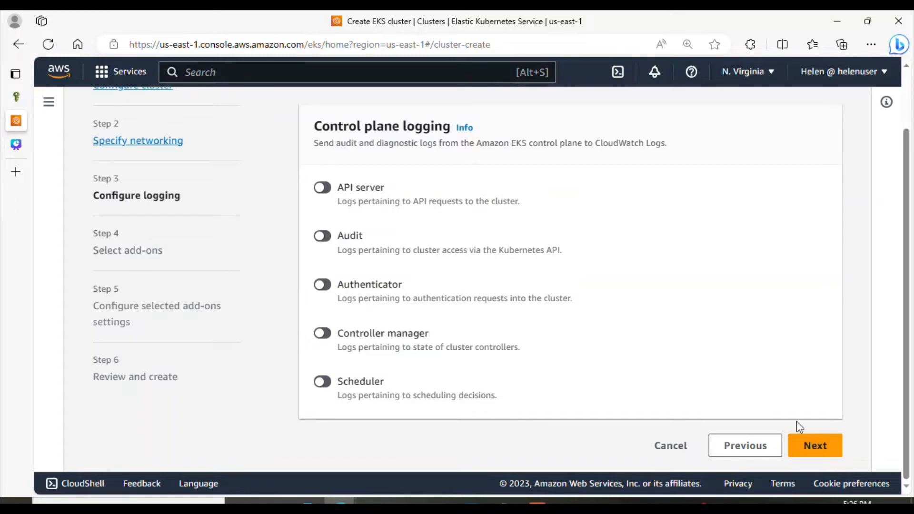
Step: Leave all control plane logging off, accept the default add-ons CoreDNS, Amazon VPC CNI and kube-proxy, and continue to their settings
click(809, 444)
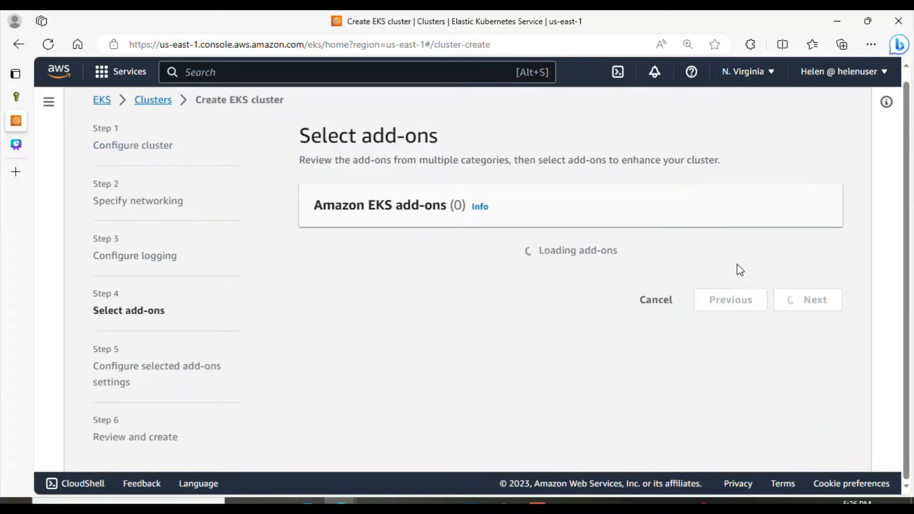
scroll(912, 171, down, 1)
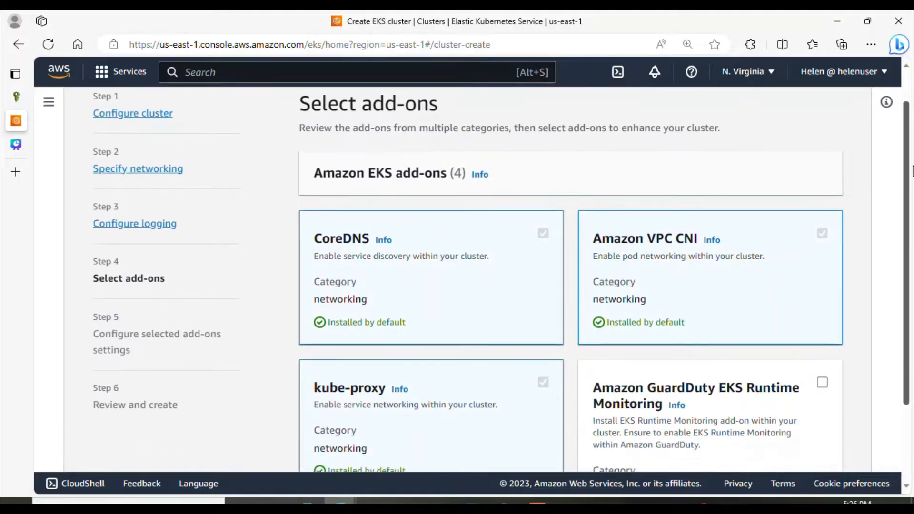
drag(913, 167, 912, 163)
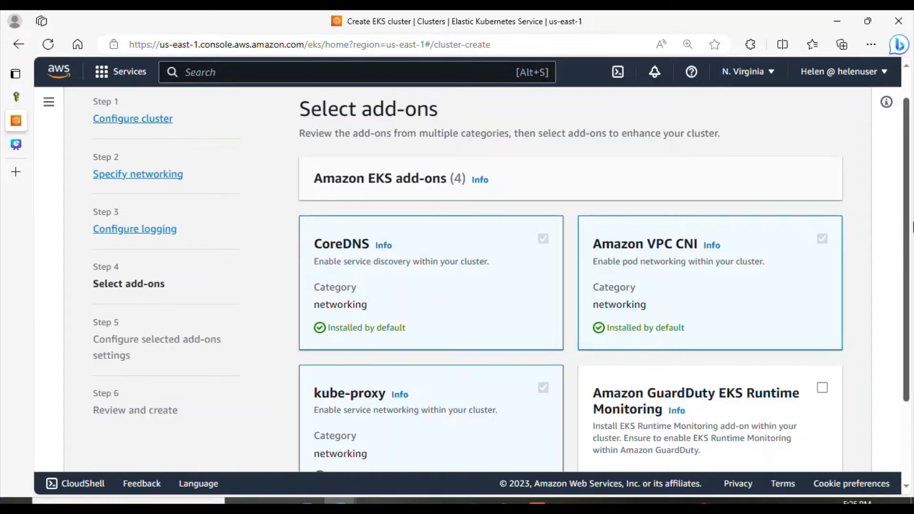
scroll(911, 226, down, 1)
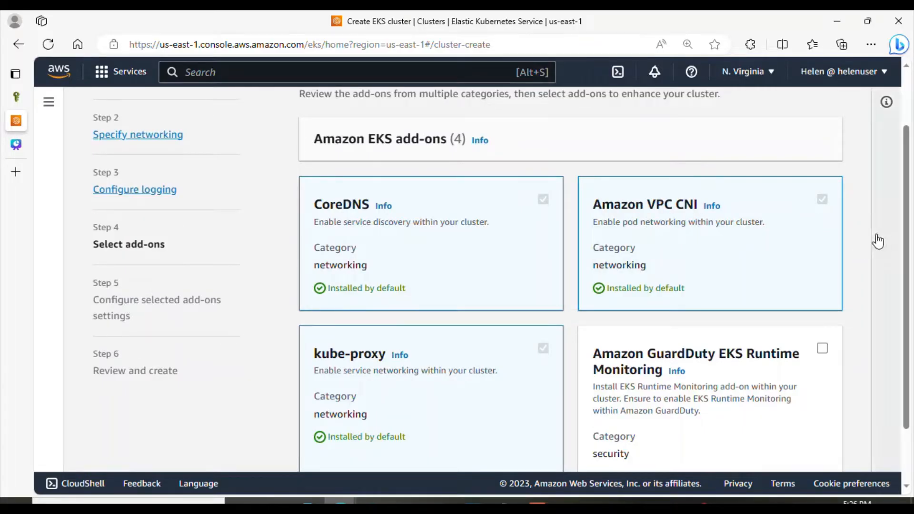
scroll(391, 284, down, 2)
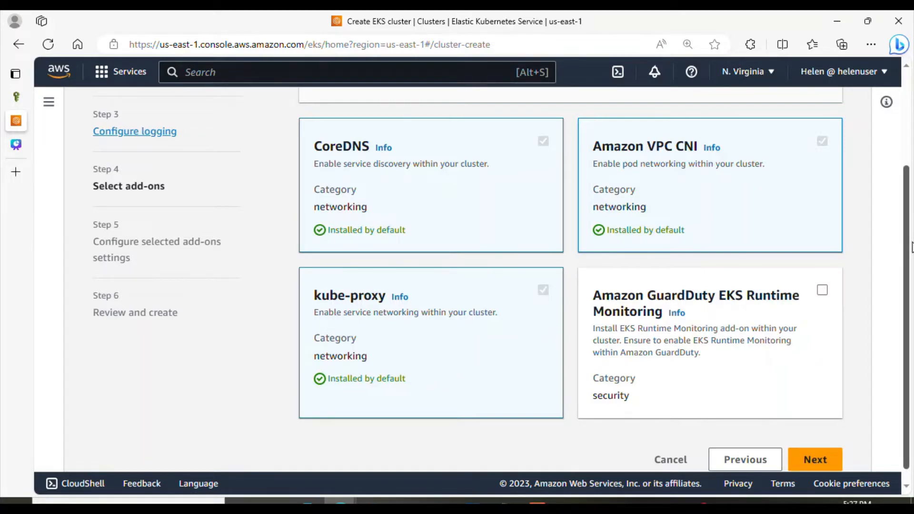
drag(912, 247, 912, 305)
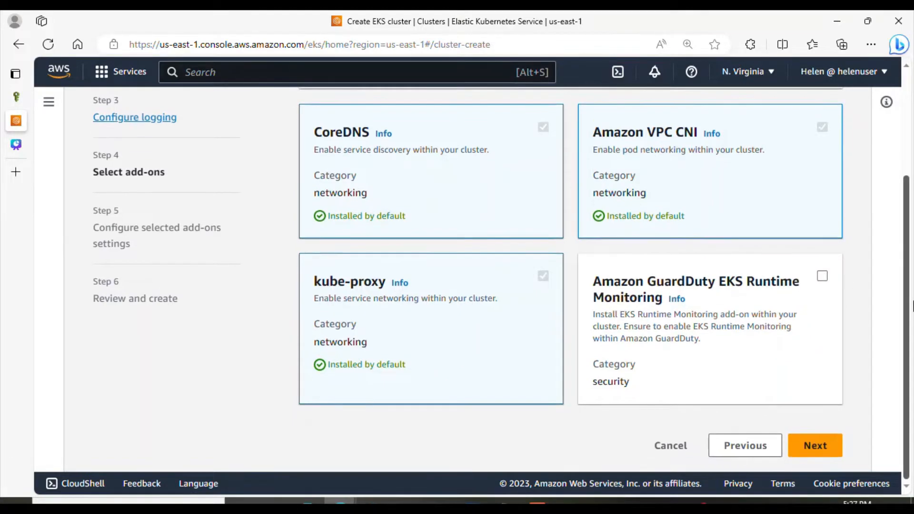
click(818, 442)
Step: Check the CoreDNS, Amazon VPC CNI and kube-proxy settings, accept their default versions and continue to the review
scroll(912, 125, up, 2)
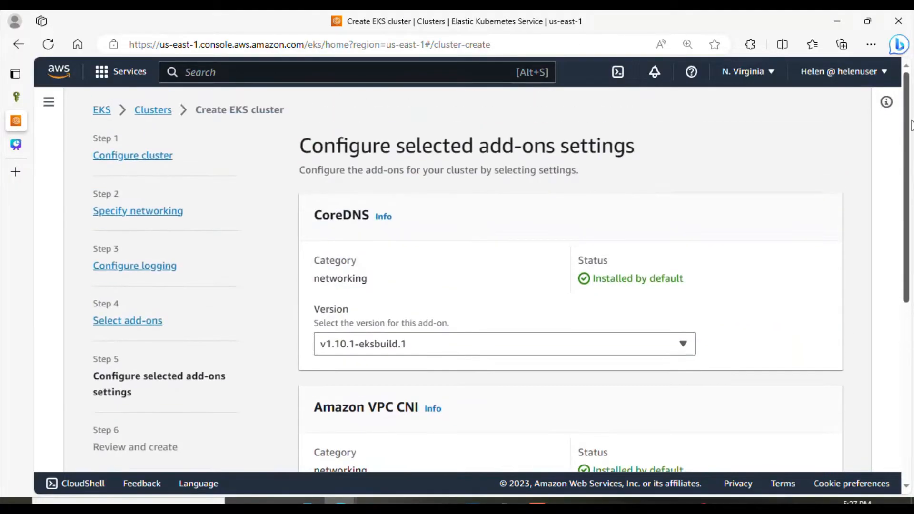
scroll(912, 125, down, 2)
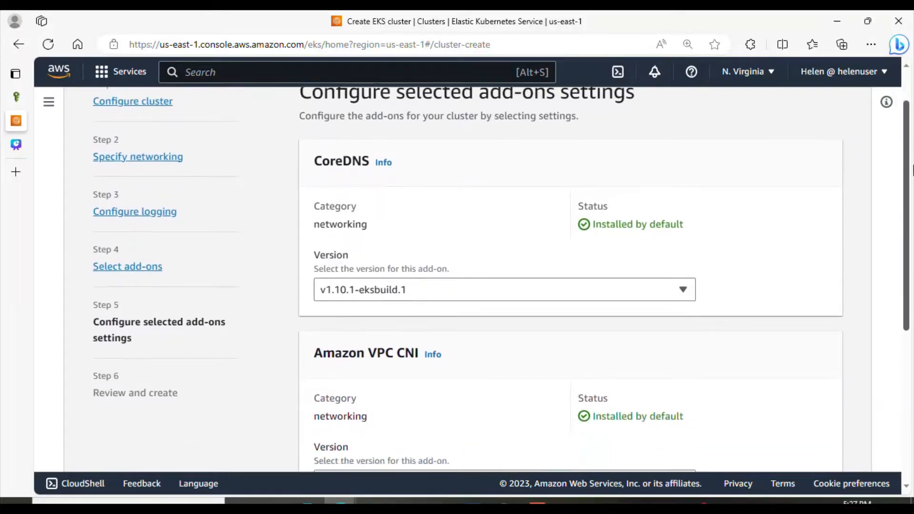
scroll(871, 156, up, 1)
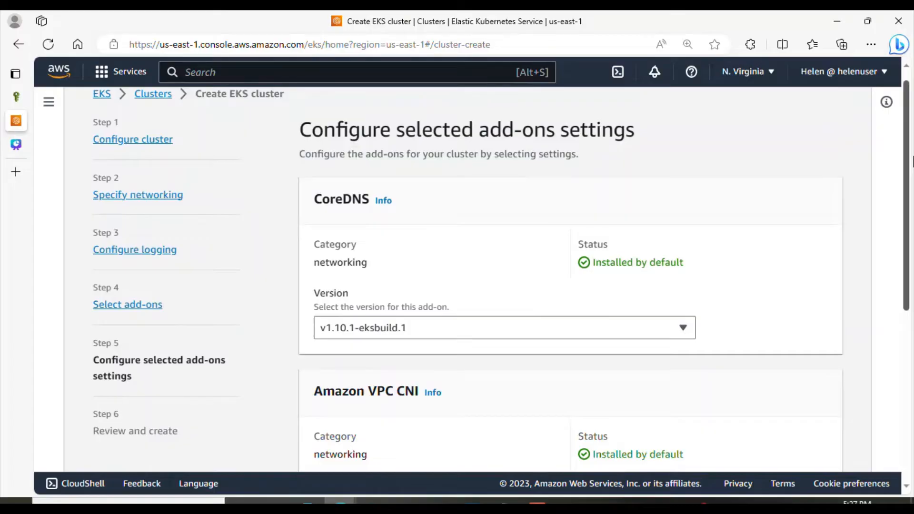
scroll(911, 161, down, 7)
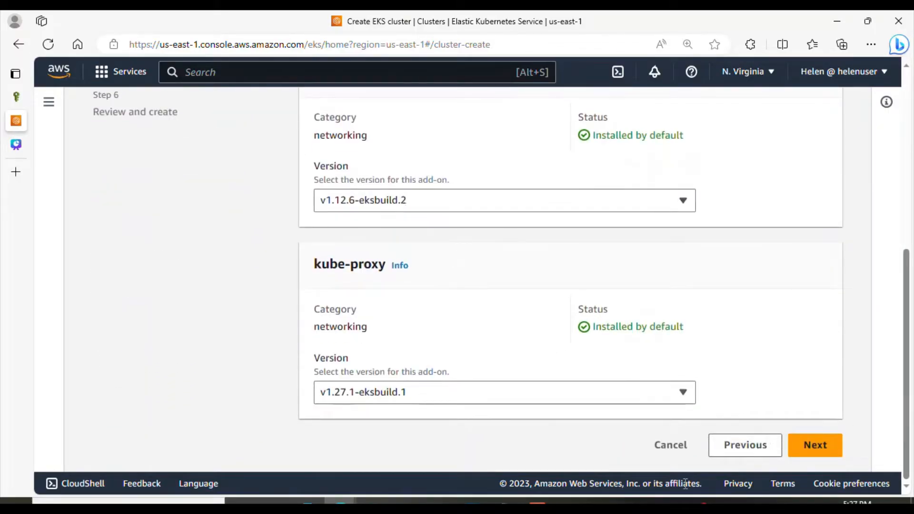
click(824, 446)
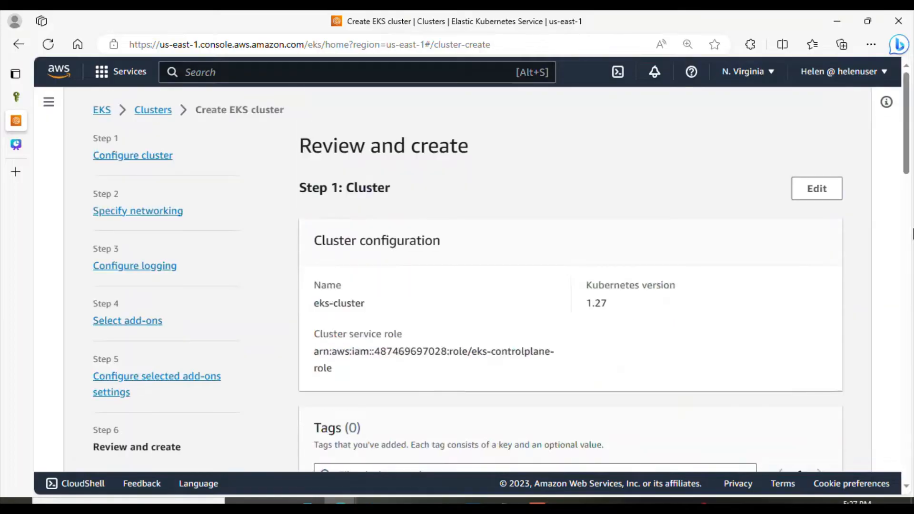
Step: Review the cluster configuration, create eks-cluster, and dismiss the notice about managed node groups and Fargate profiles
scroll(912, 234, down, 3)
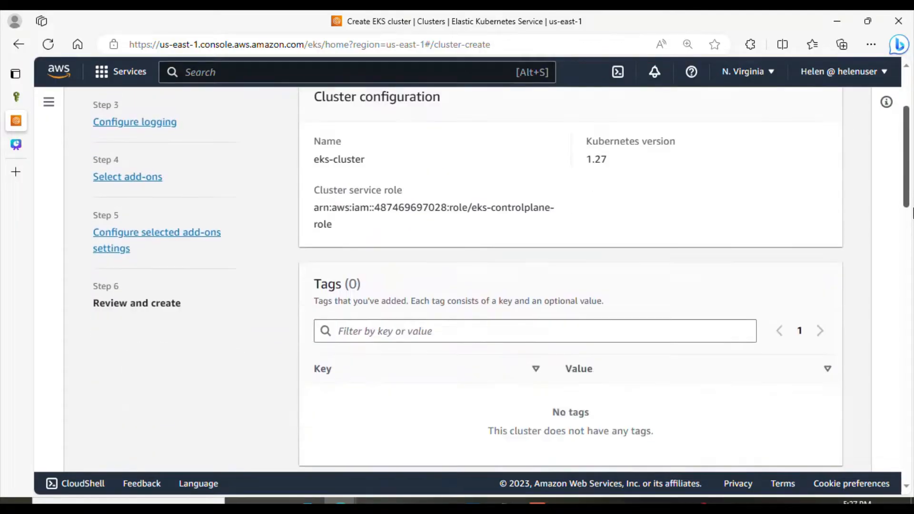
scroll(913, 214, down, 15)
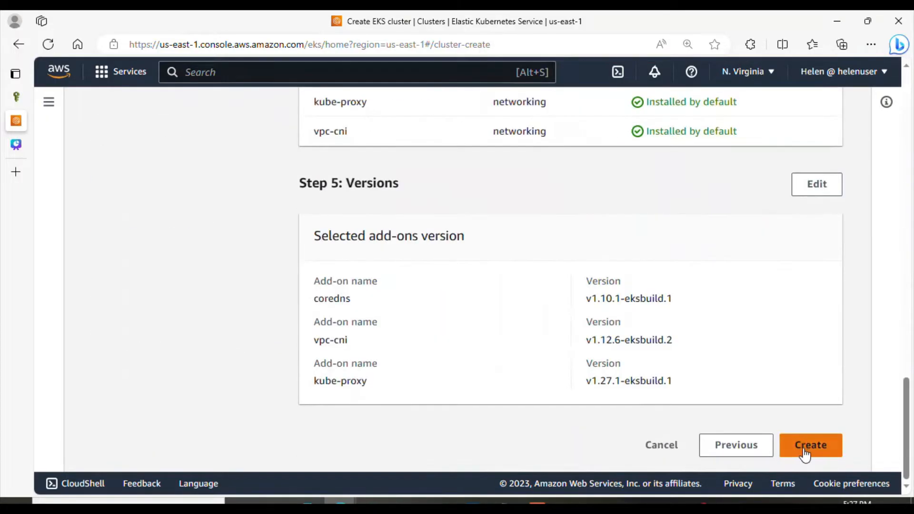
click(805, 450)
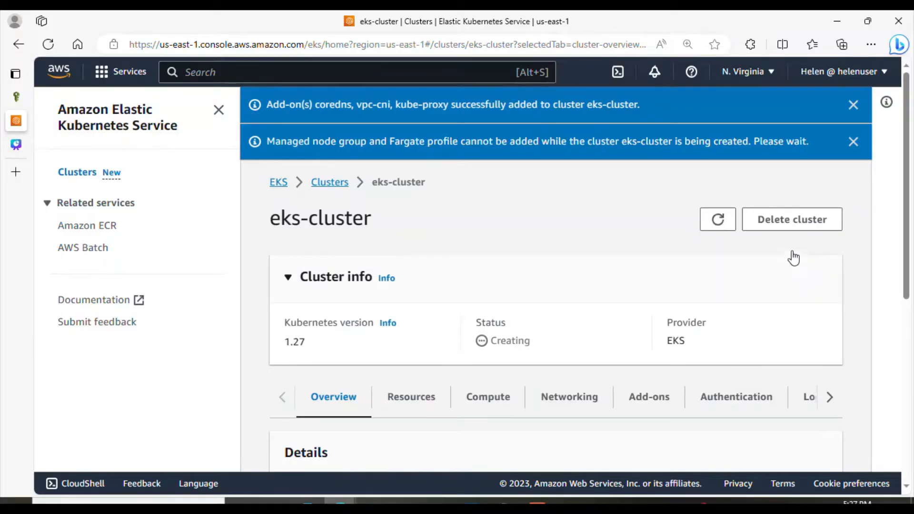
click(856, 143)
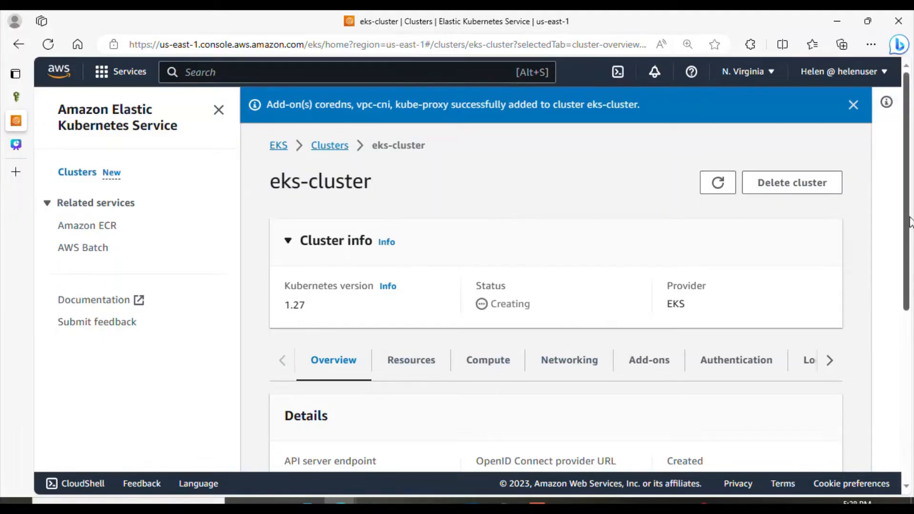
Step: Examine the nodes and node groups in the compute details of eks-cluster
scroll(909, 221, down, 1)
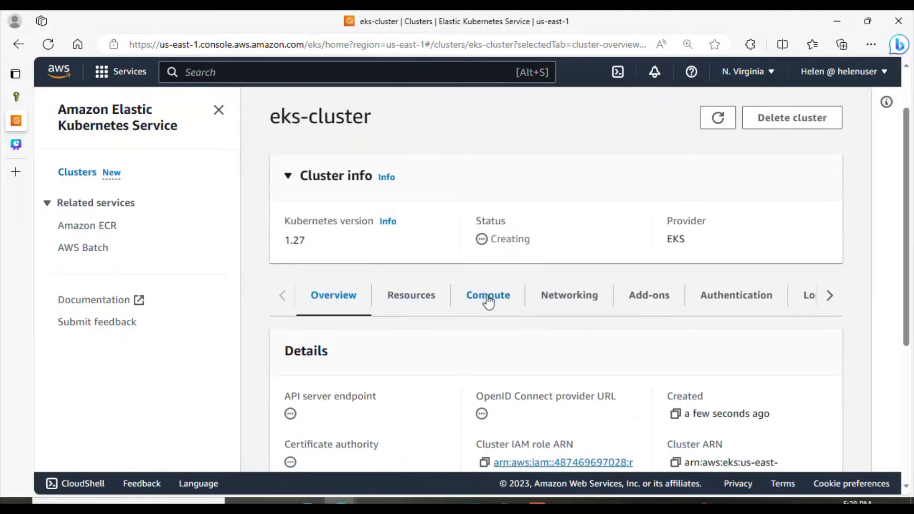
click(488, 301)
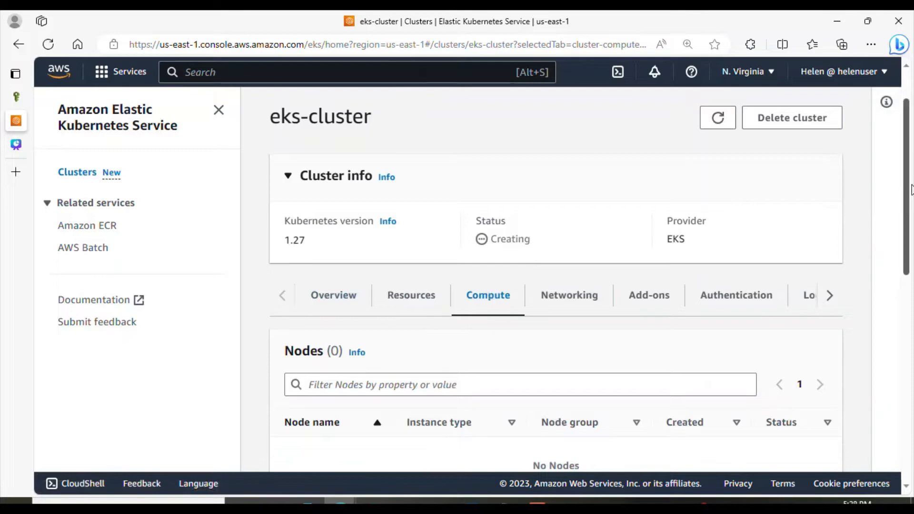
drag(912, 190, 913, 271)
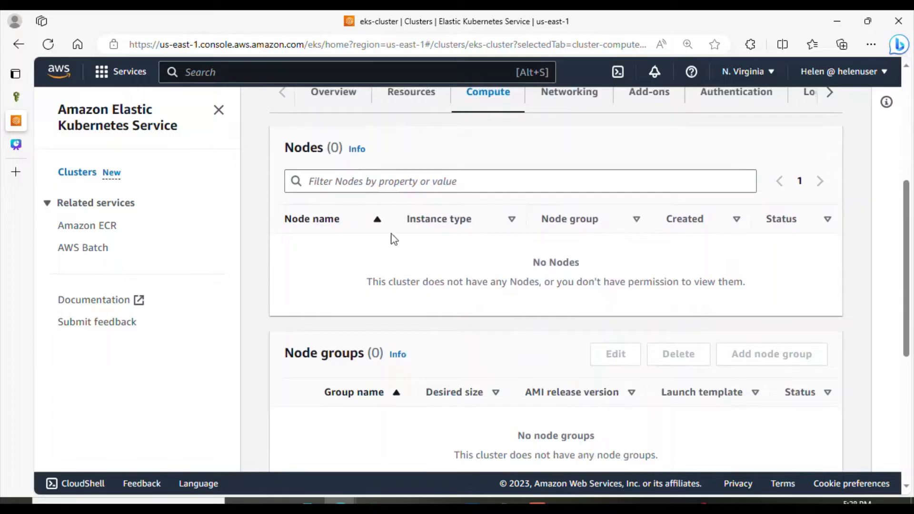
drag(912, 252, 913, 278)
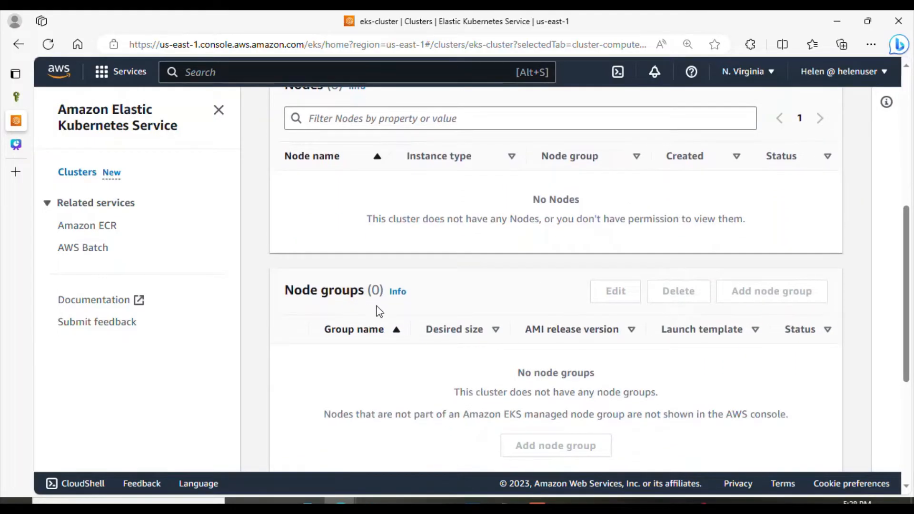
drag(913, 332, 912, 205)
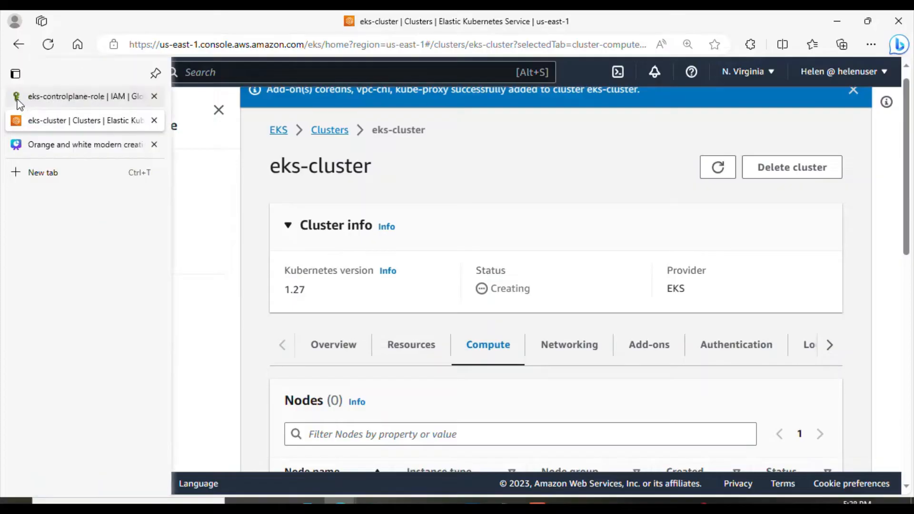
Step: Switch to the browser tab with the IAM role, find the EC2 service and open its security groups list
click(78, 101)
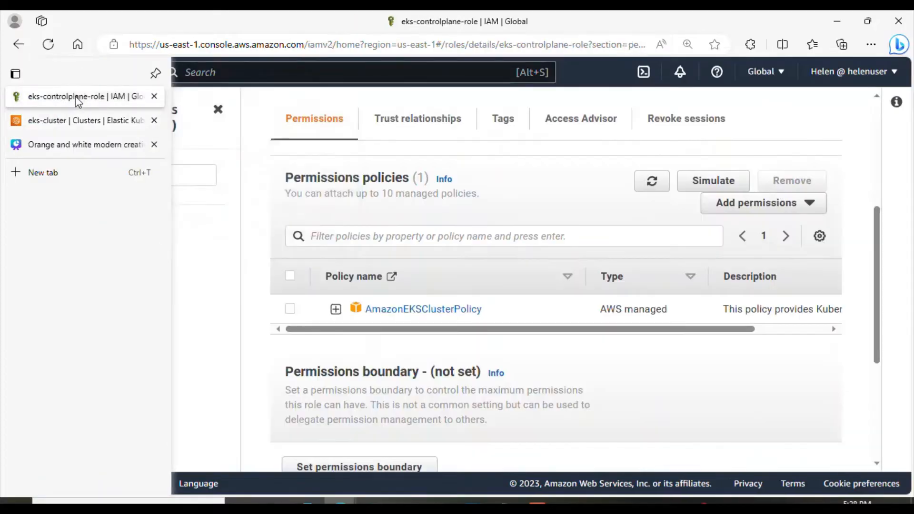
click(252, 77)
text(ec2)
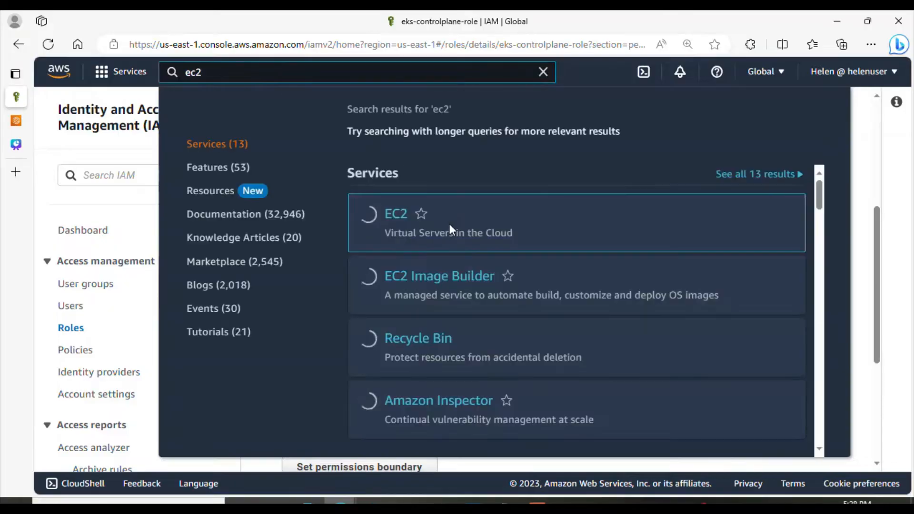
click(392, 216)
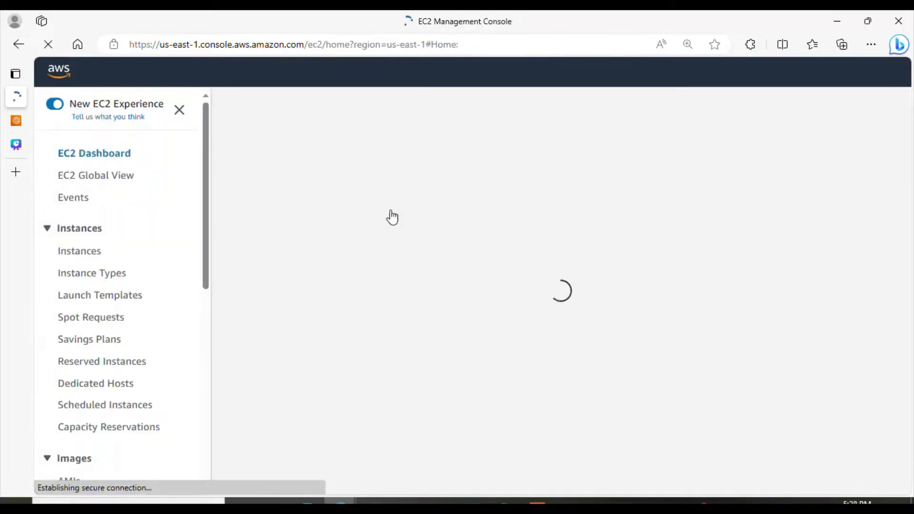
scroll(202, 236, down, 3)
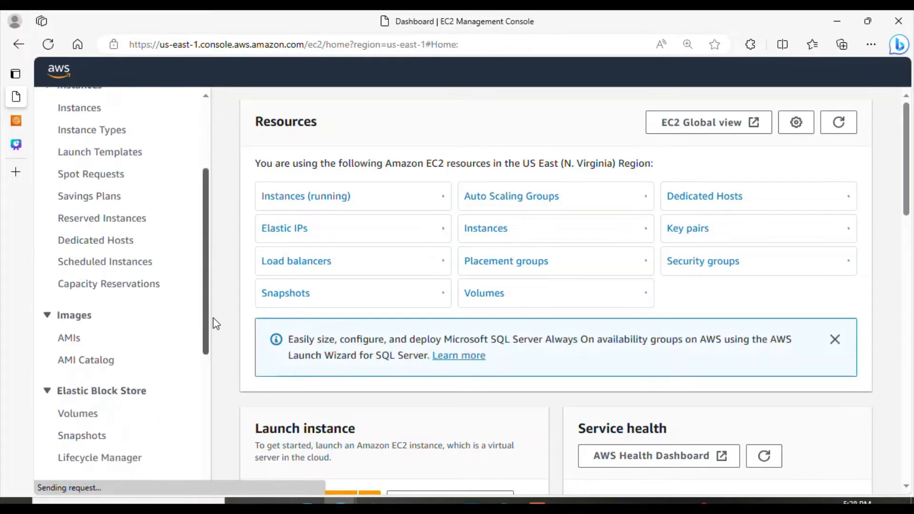
scroll(213, 324, down, 4)
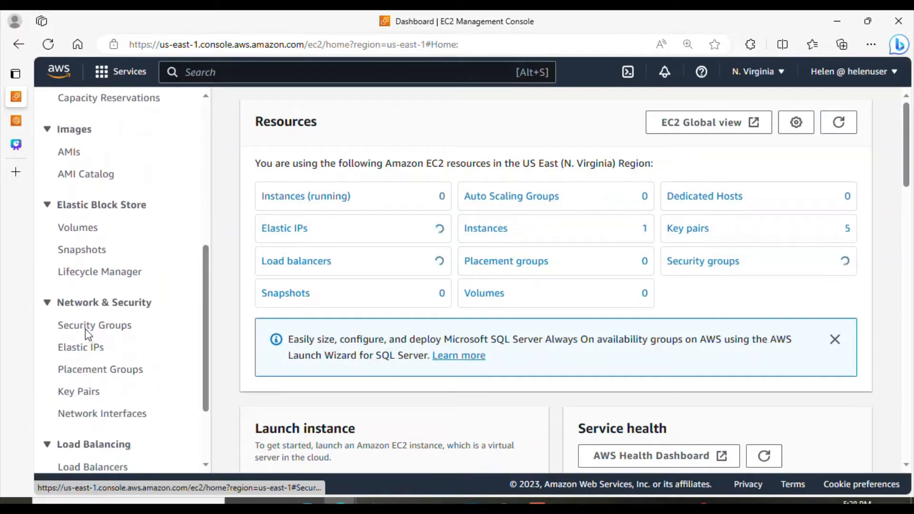
click(85, 329)
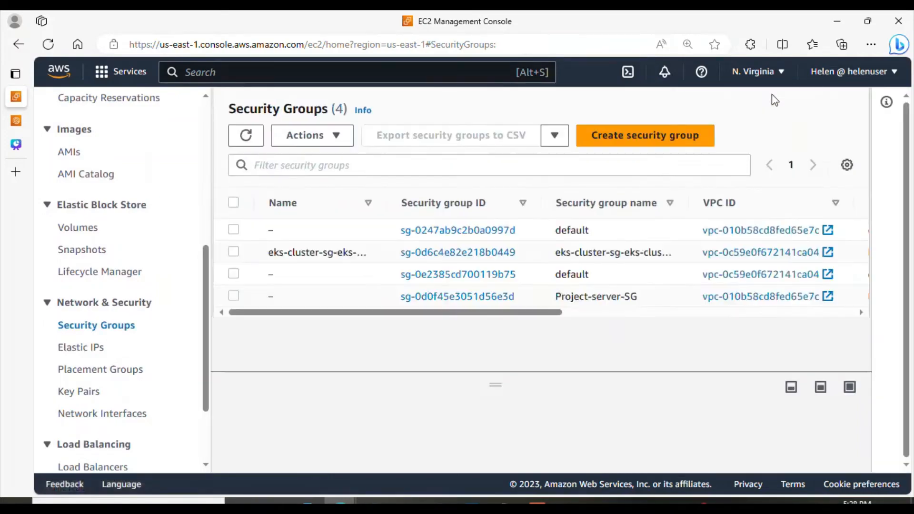
Step: Start a new security group and name it nodegroup-SG
click(629, 148)
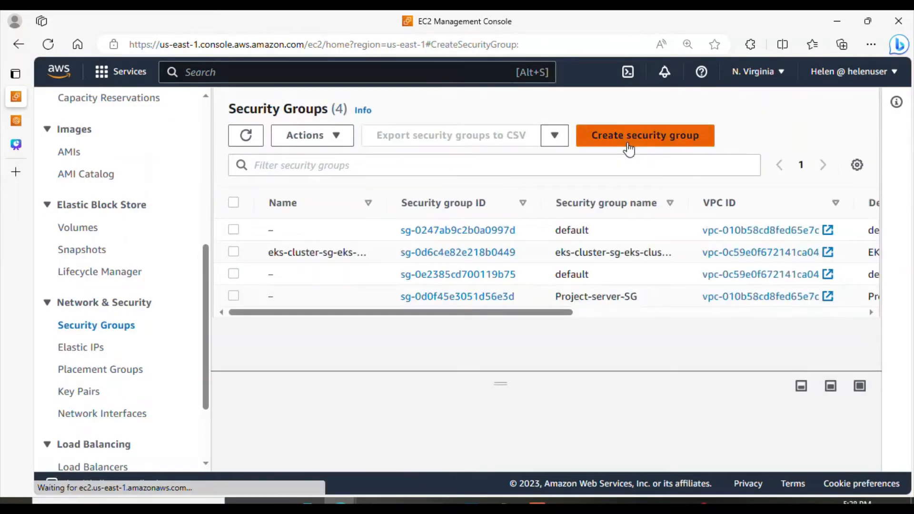
scroll(385, 214, down, 1)
click(386, 216)
text(eks-)
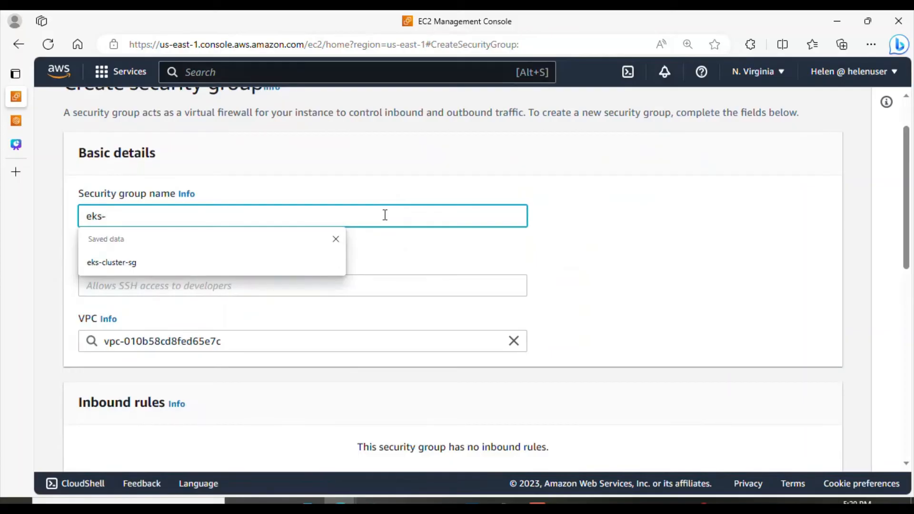
key(BackSpace)
key(BackSpace)
key(BackSpace)
key(BackSpace)
text(nodegorup)
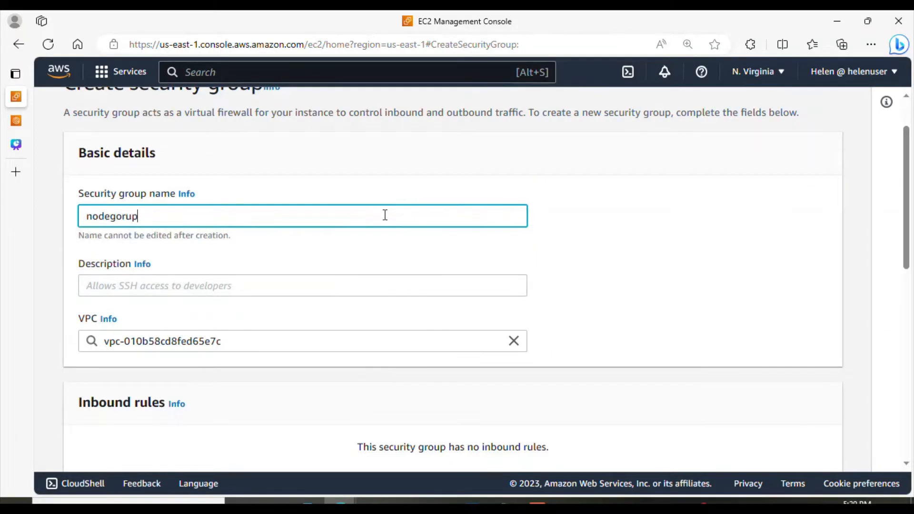
key(BackSpace)
key(BackSpace)
key(BackSpace)
key(BackSpace)
text(rou)
key(BackSpace)
text(-SG)
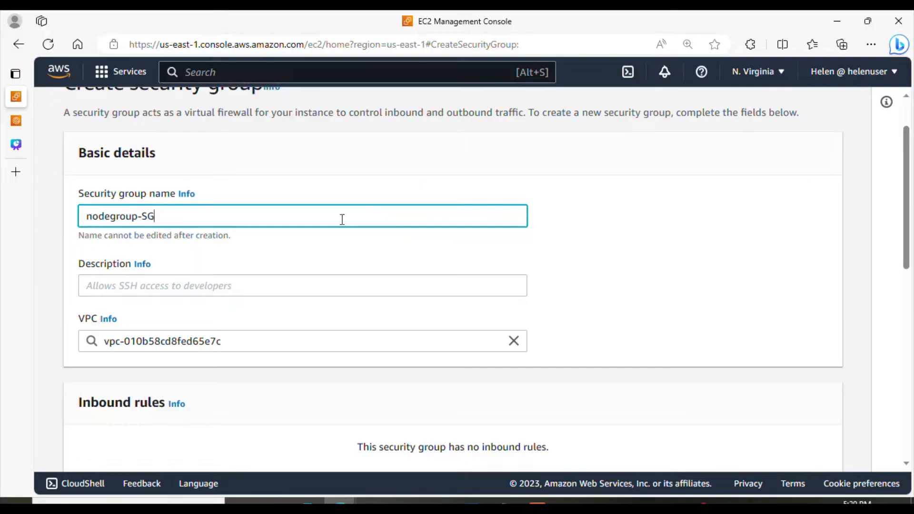
Step: Reuse the name nodegroup-SG as the security group's description and assign the group to eks-vpc
key(ctrl+a)
key(ctrl+c)
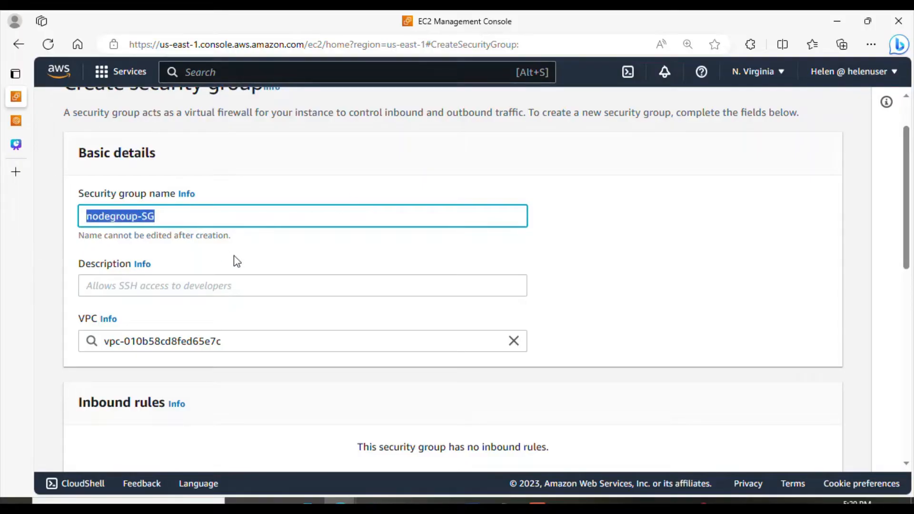
click(241, 286)
key(ctrl+v)
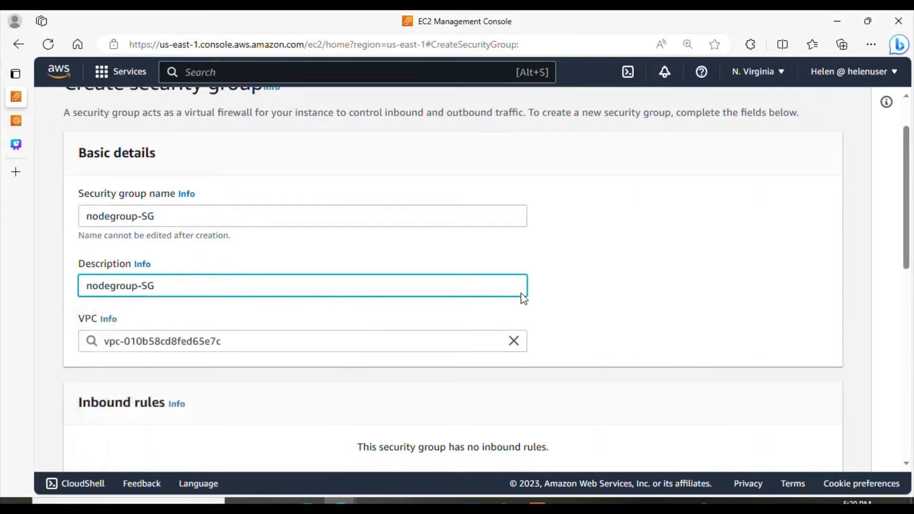
click(514, 341)
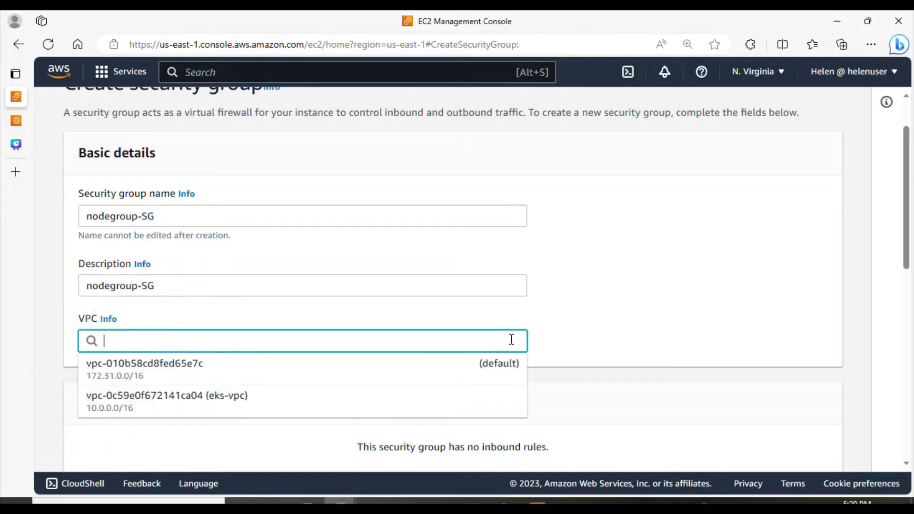
click(219, 399)
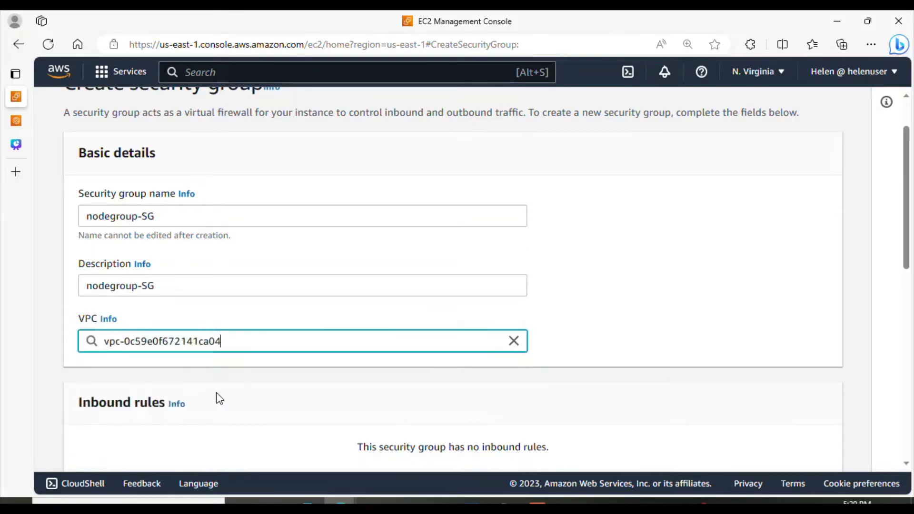
Step: Add an inbound rule of type SSH with Anywhere-IPv4 as its source
drag(909, 151, 913, 237)
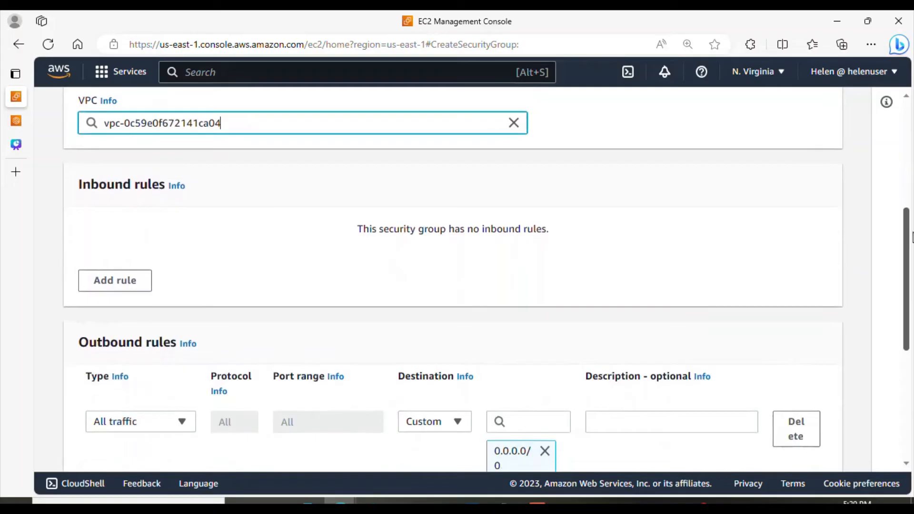
click(110, 285)
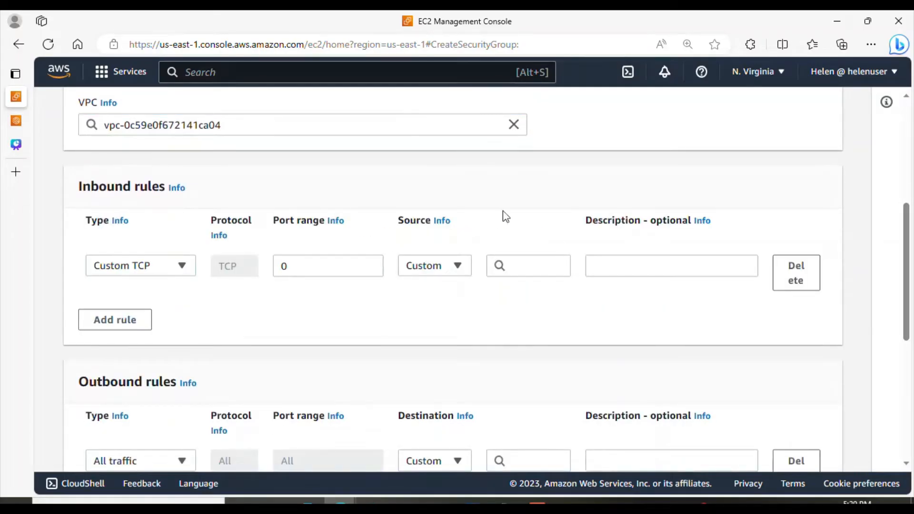
click(191, 265)
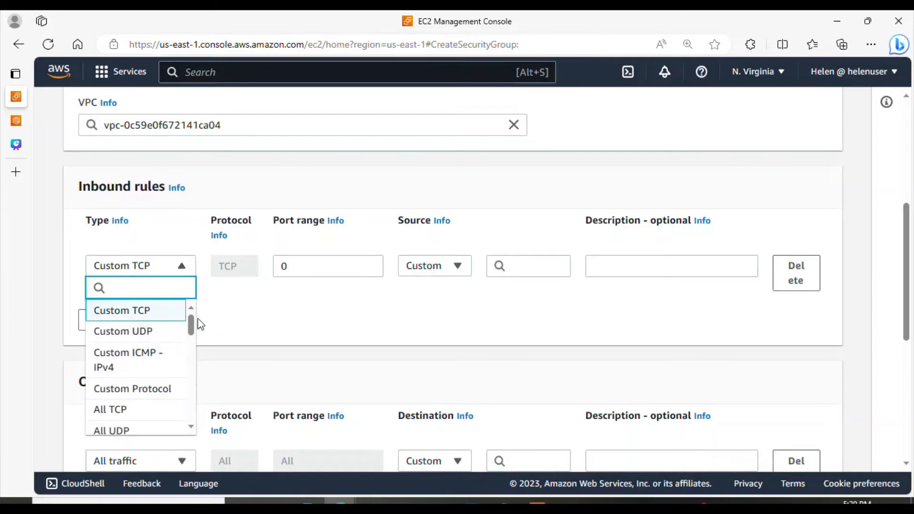
drag(192, 325, 189, 341)
click(106, 384)
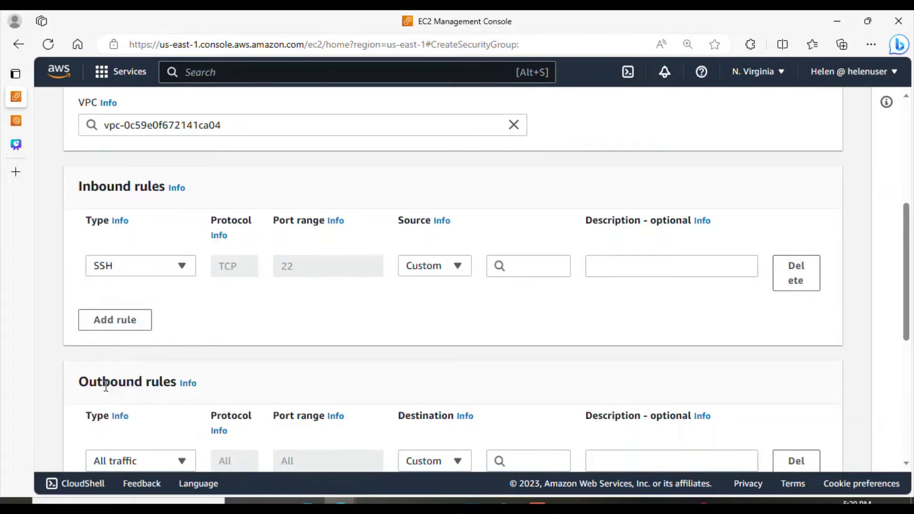
click(465, 267)
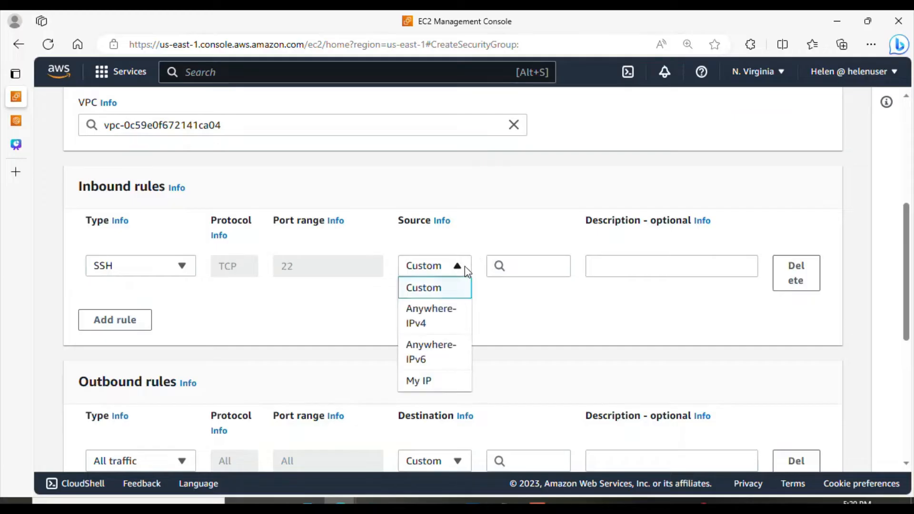
click(445, 316)
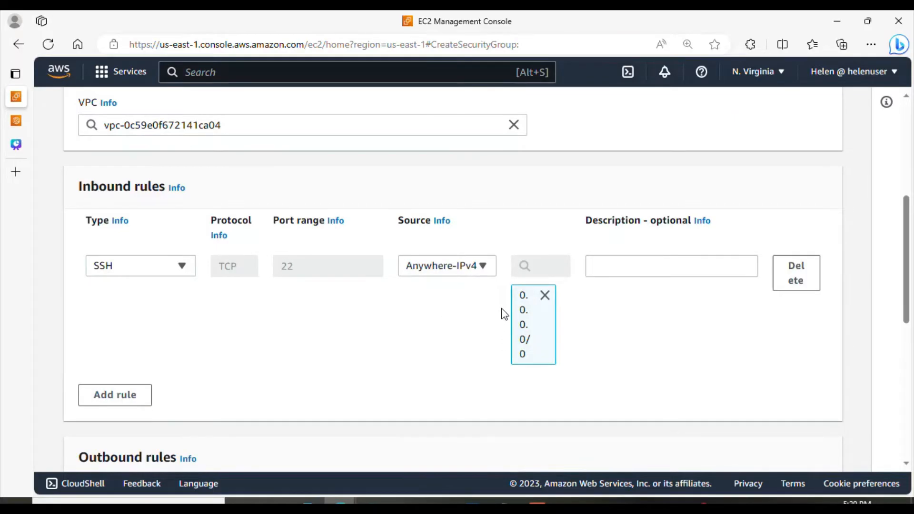
Step: Check the source options of the SSH rule, keep Anywhere-IPv4 and the default outbound rule, and create the security group
scroll(910, 285, down, 1)
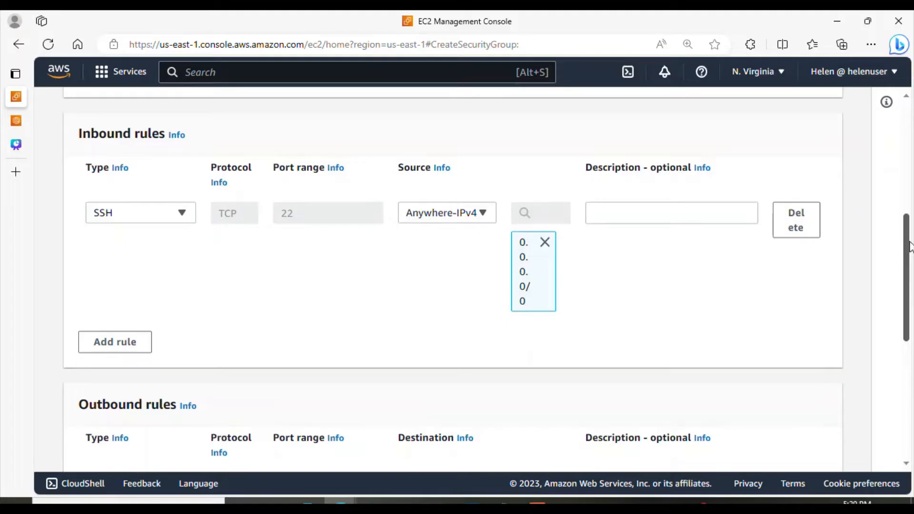
drag(909, 247, 909, 256)
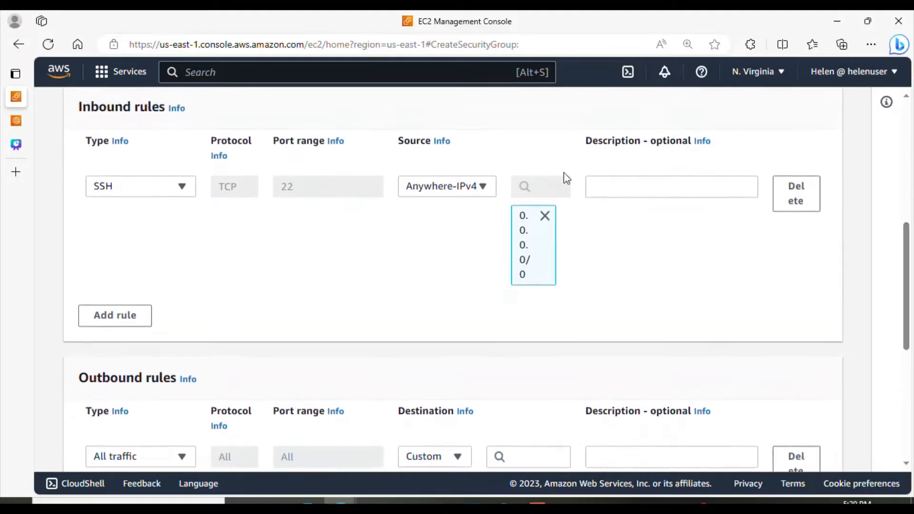
click(481, 181)
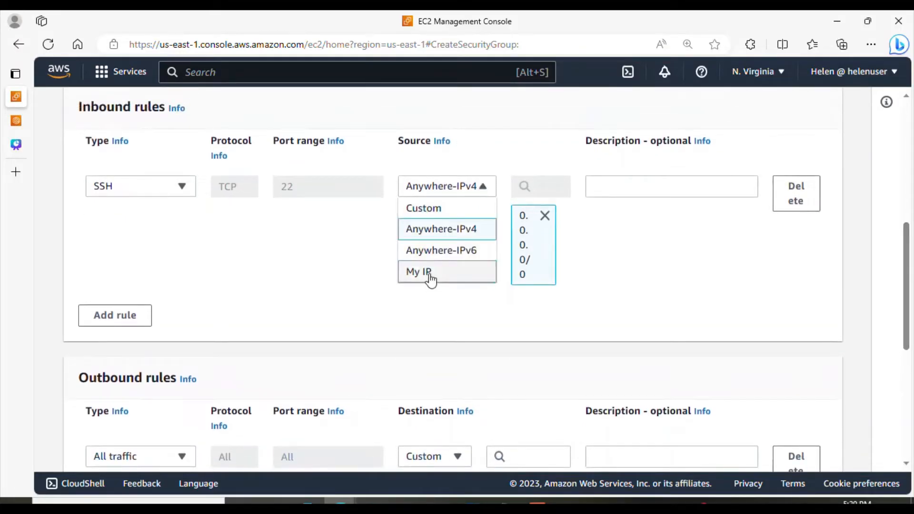
click(692, 257)
scroll(692, 257, down, 6)
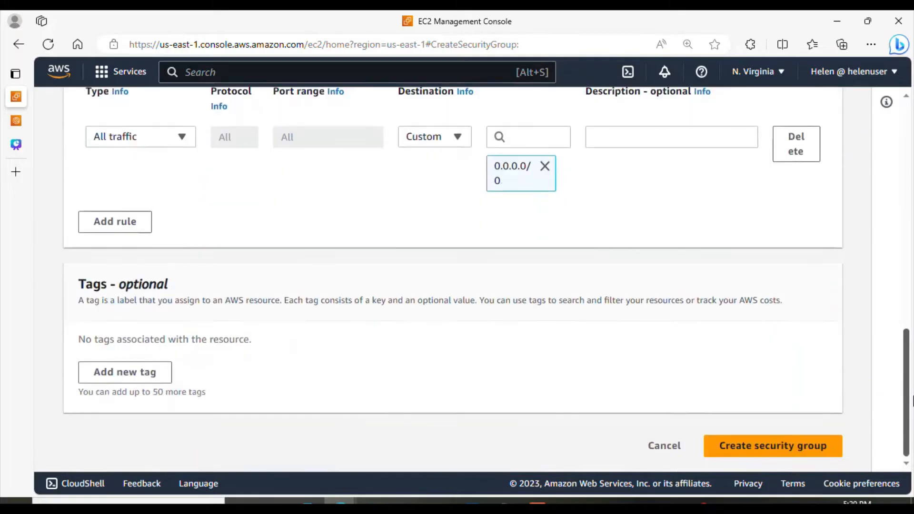
click(748, 445)
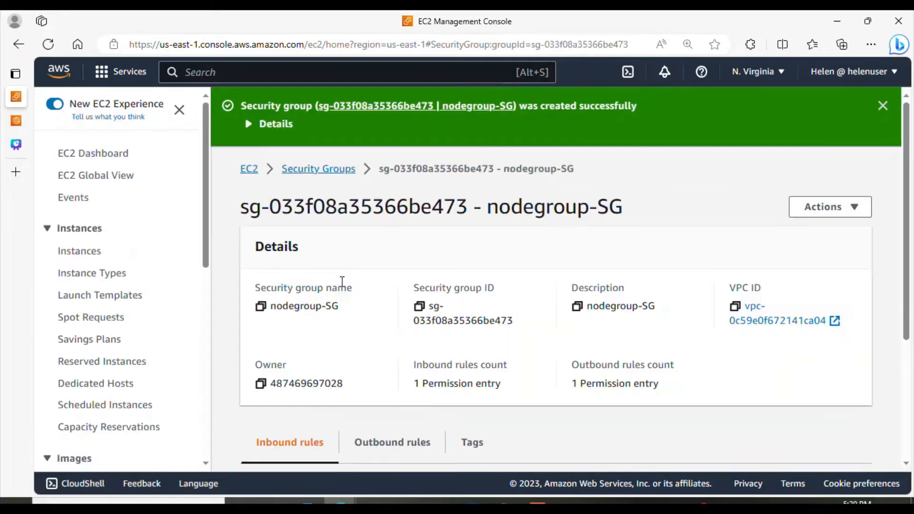
Step: Examine the existing EC2 key pairs and the type and file format options for a new one, without creating it
drag(206, 234, 206, 428)
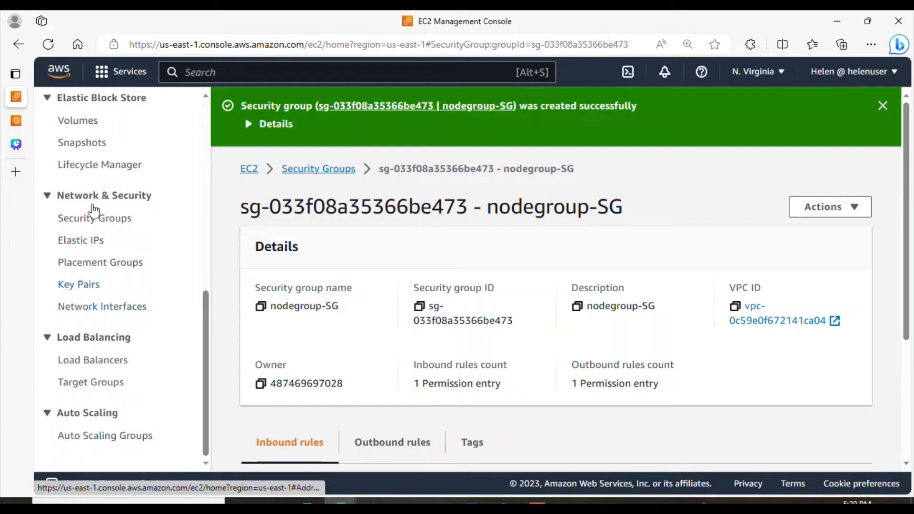
click(84, 288)
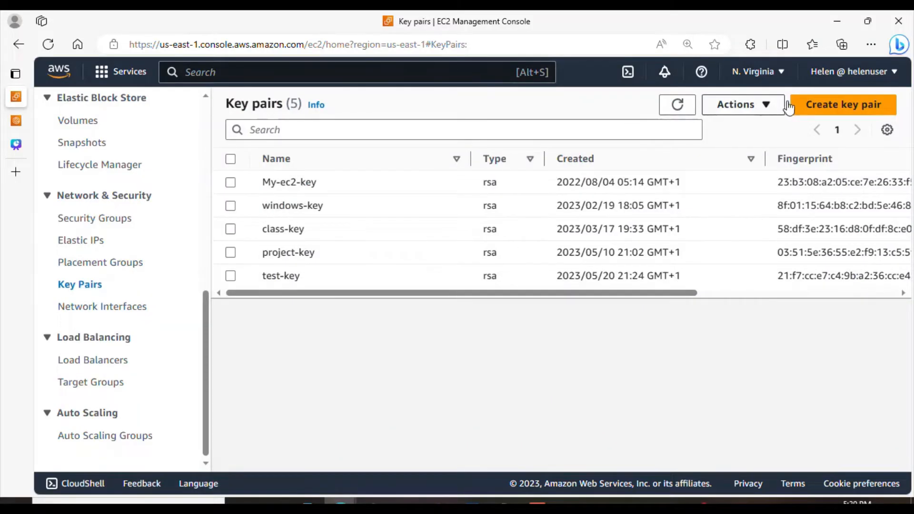
click(845, 107)
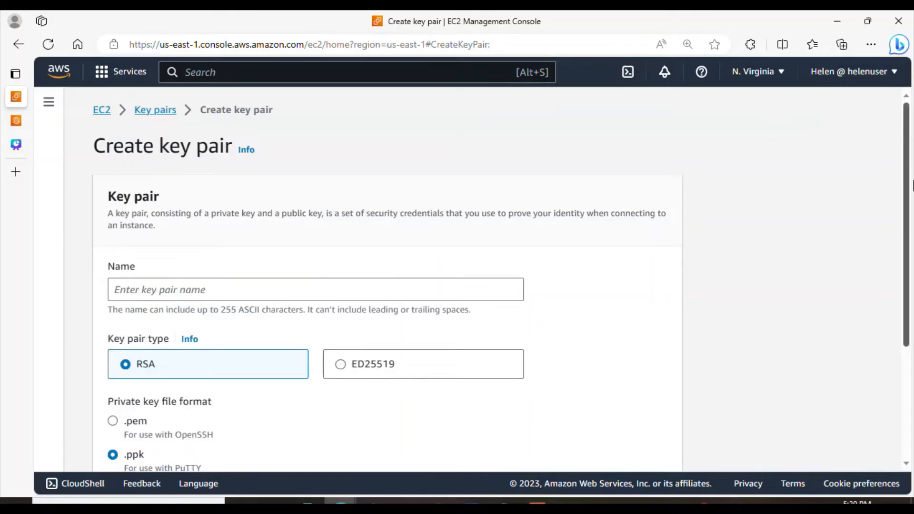
scroll(913, 186, down, 3)
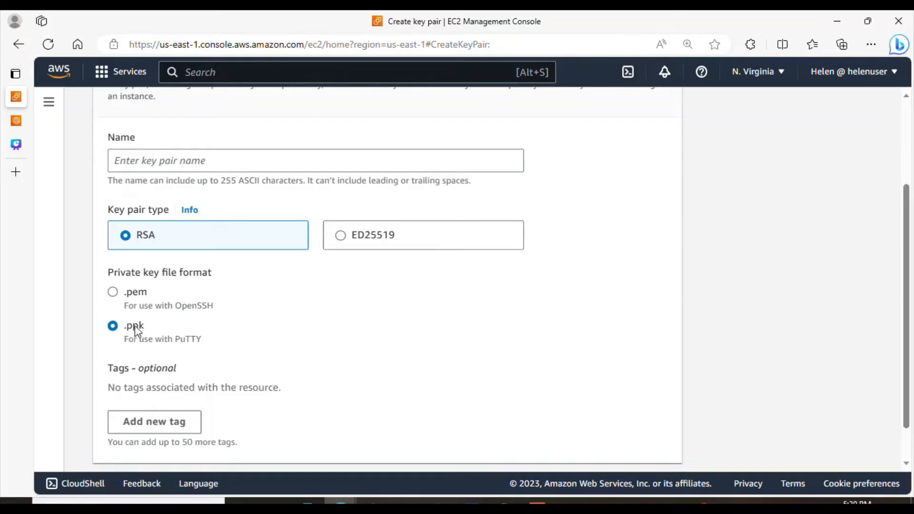
scroll(381, 381, down, 2)
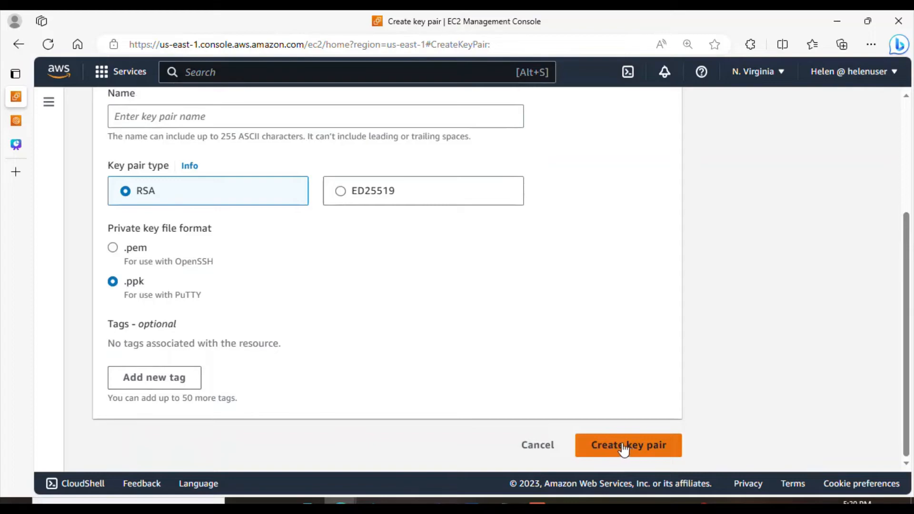
click(537, 445)
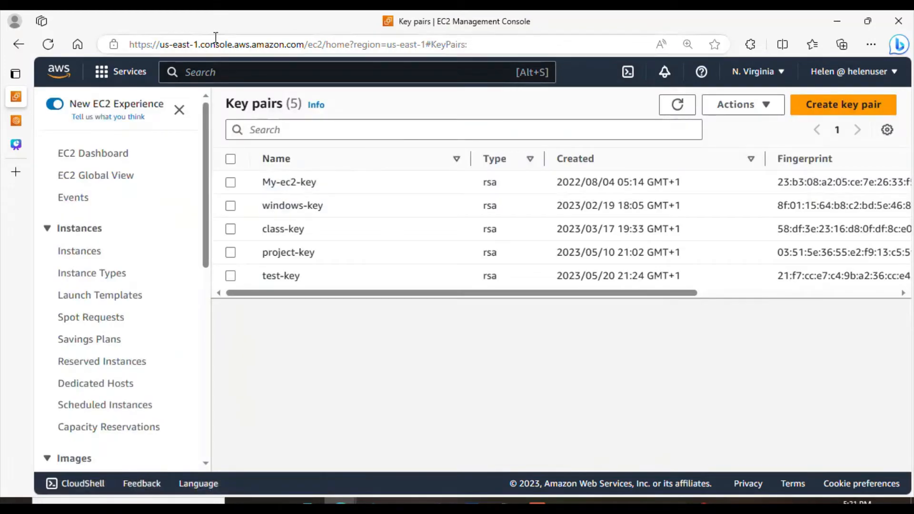
Step: Return to the eks-cluster page, collapse its cluster info and show the cluster overview
click(27, 122)
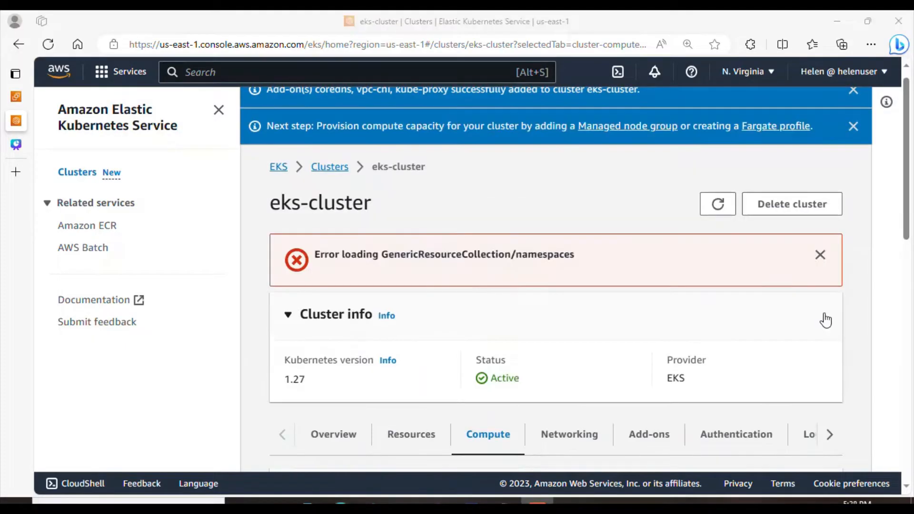
click(819, 318)
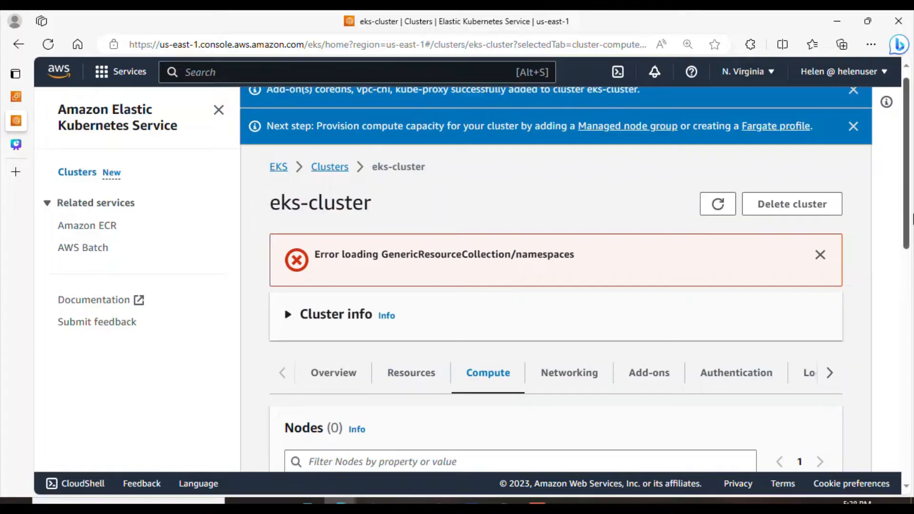
mouse_move(911, 219)
mouse_down()
mouse_move(911, 313)
mouse_move(911, 209)
mouse_up()
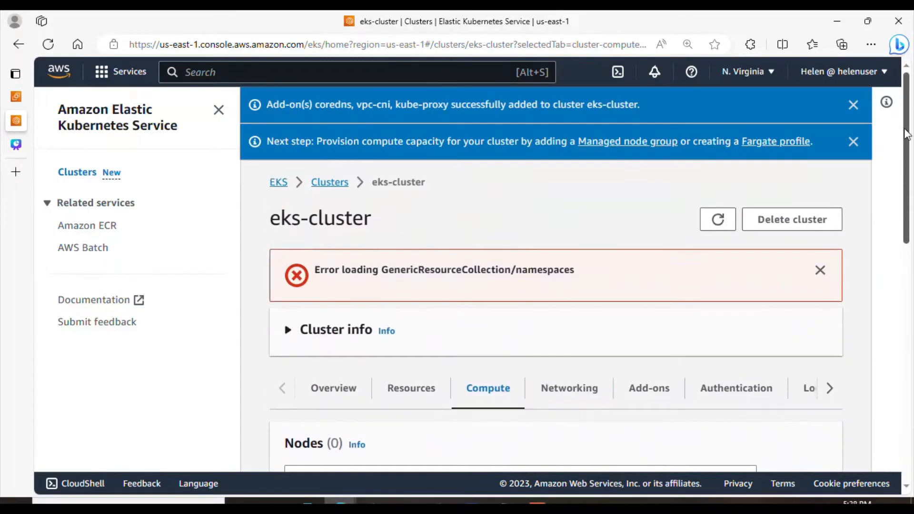
click(328, 392)
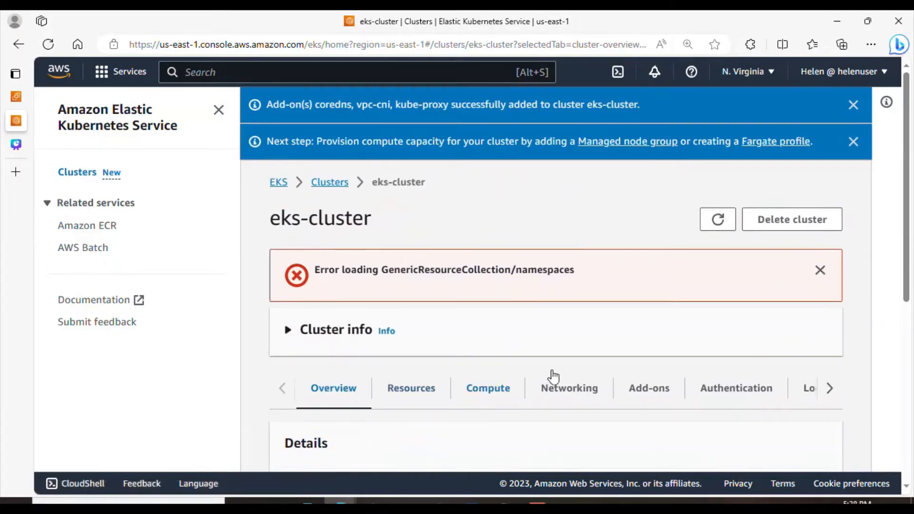
Step: Expand the cluster info to check the status of eks-cluster, and dismiss the namespaces error and both notification banners
click(292, 331)
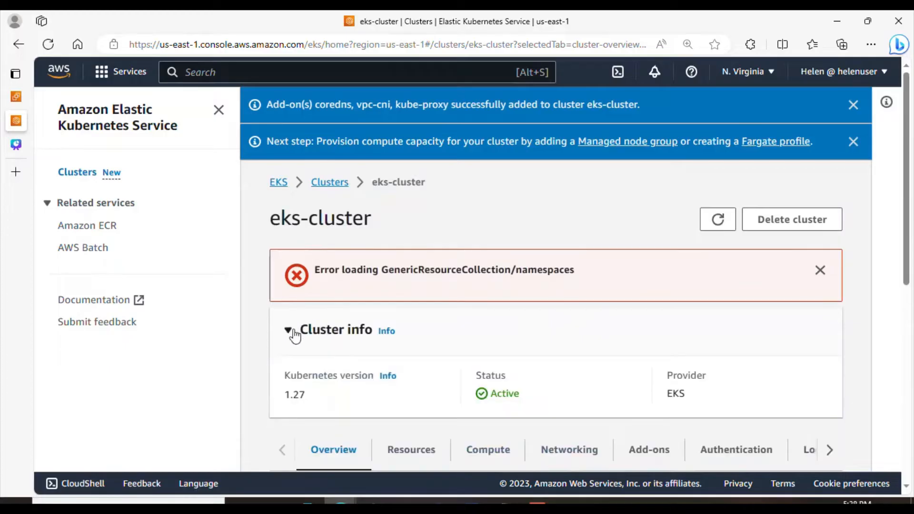
drag(497, 394, 519, 394)
click(820, 271)
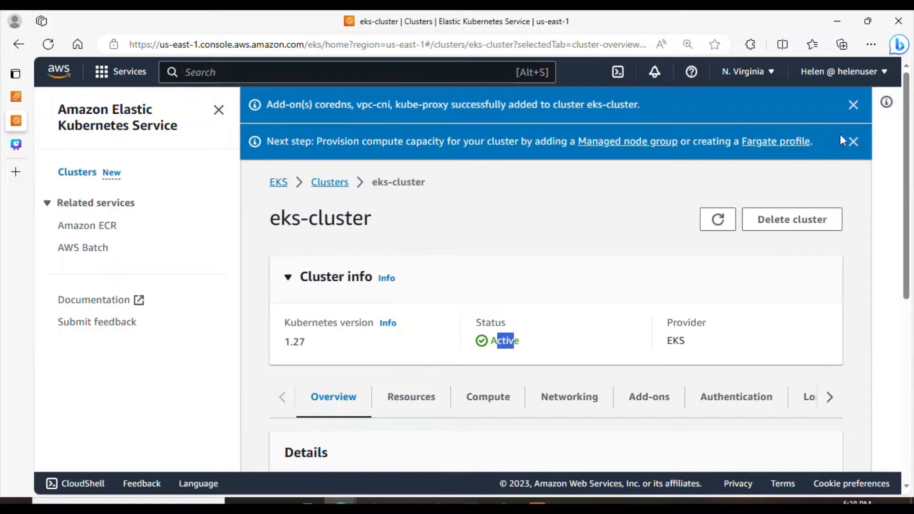
click(853, 141)
click(854, 106)
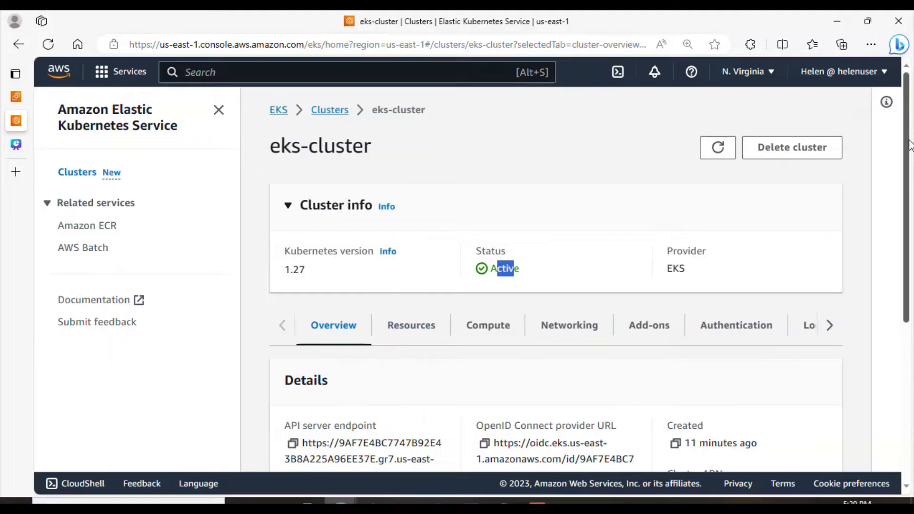
drag(909, 146, 905, 174)
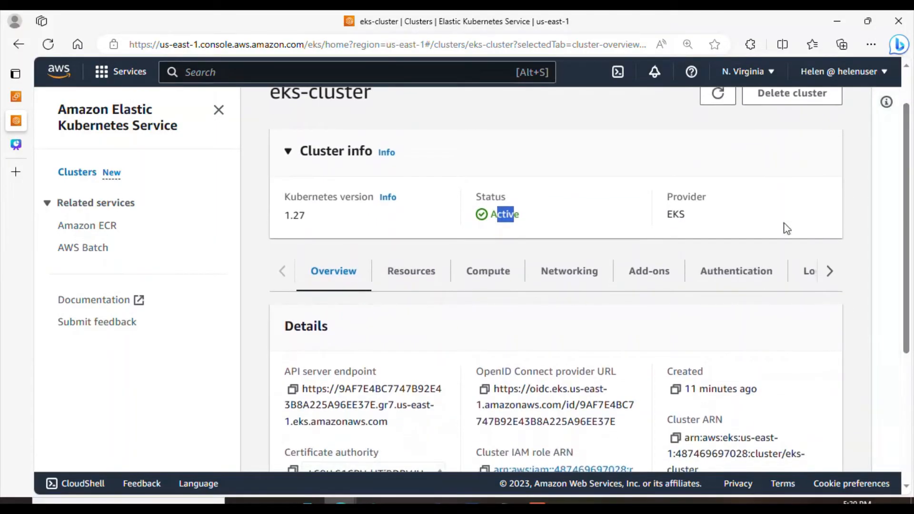
Step: Examine the cluster's resource types, including the Deployments, Jobs and CronJobs workloads, the cluster Nodes, and the remaining categories
click(407, 266)
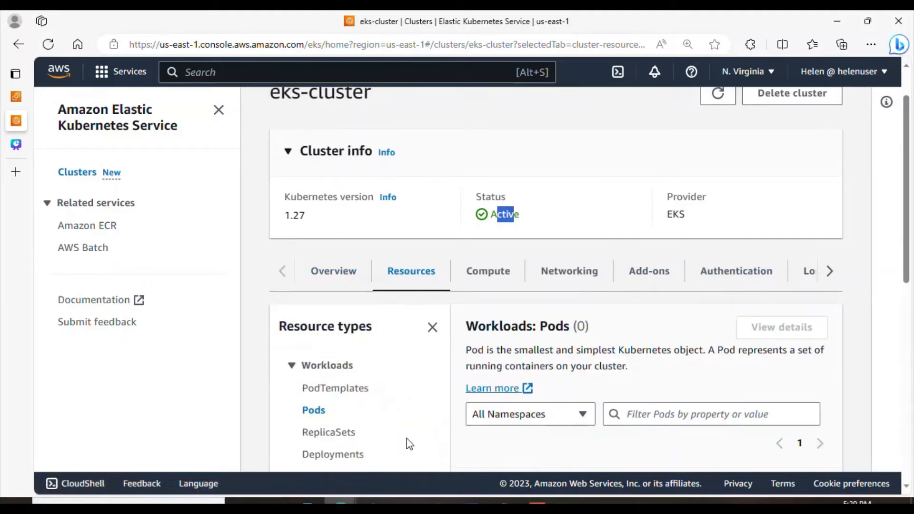
drag(906, 226, 913, 320)
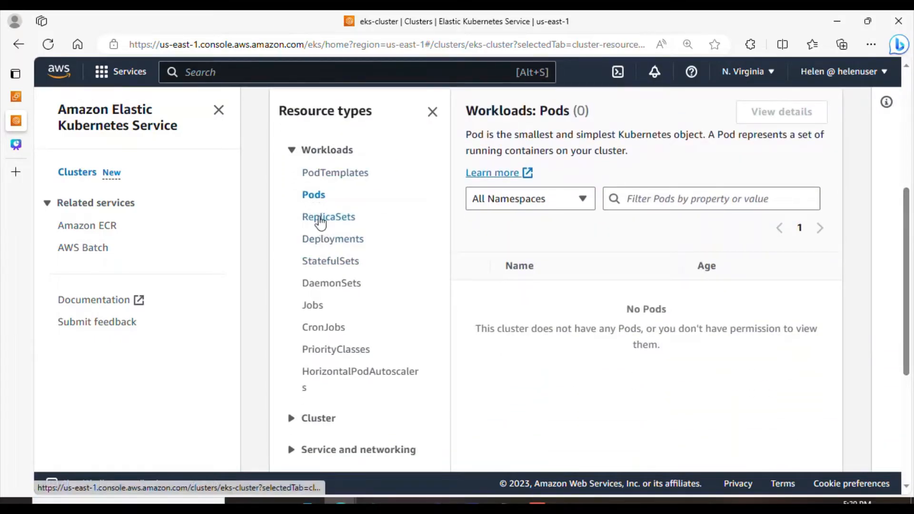
click(332, 245)
click(322, 307)
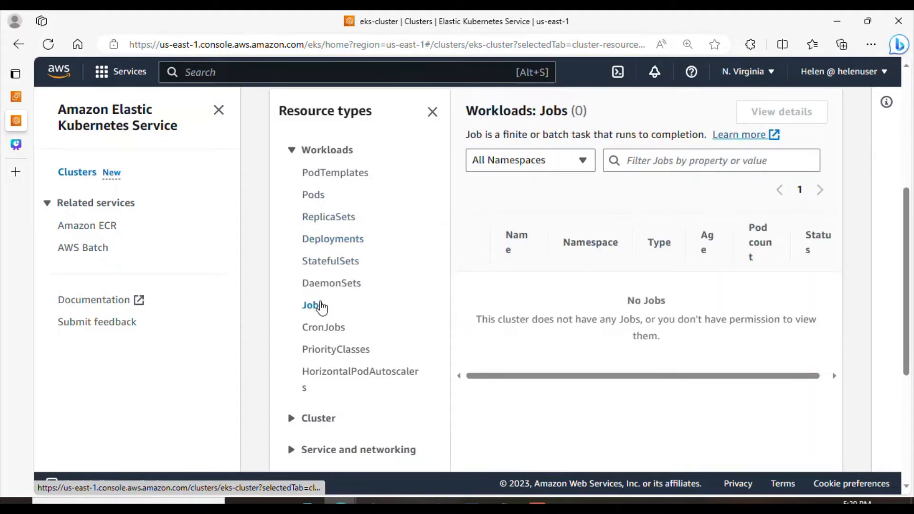
click(328, 338)
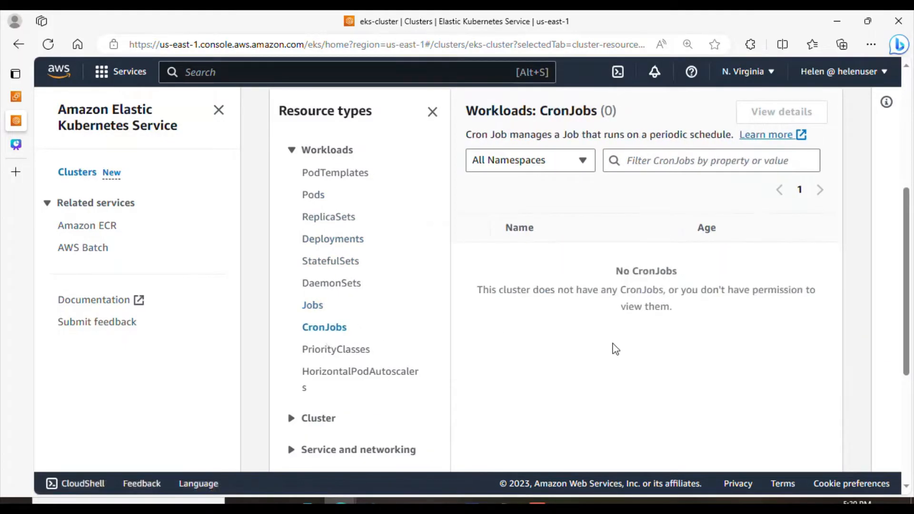
scroll(913, 295, up, 3)
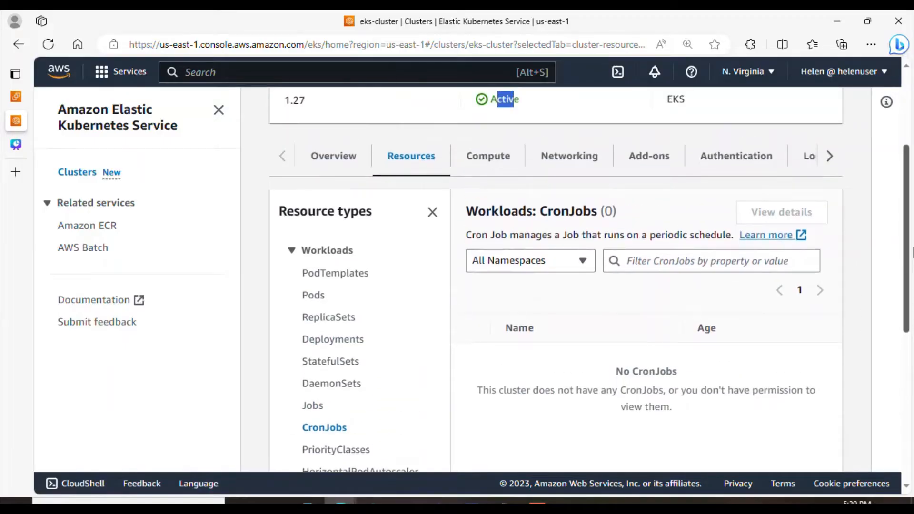
scroll(913, 296, down, 5)
click(303, 337)
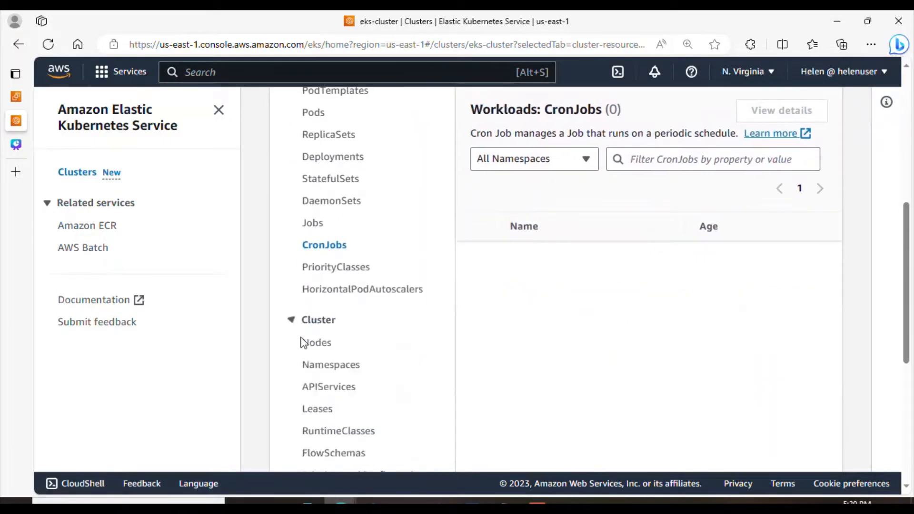
click(315, 343)
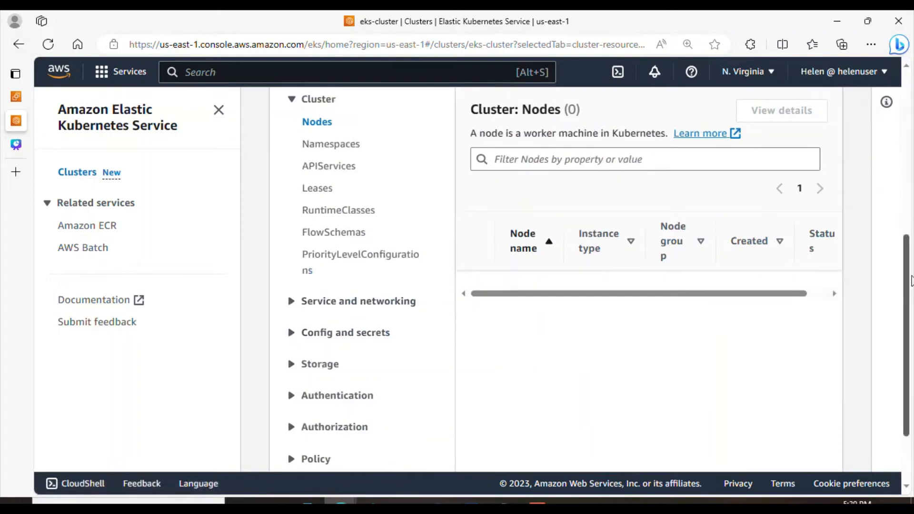
drag(912, 281, 912, 328)
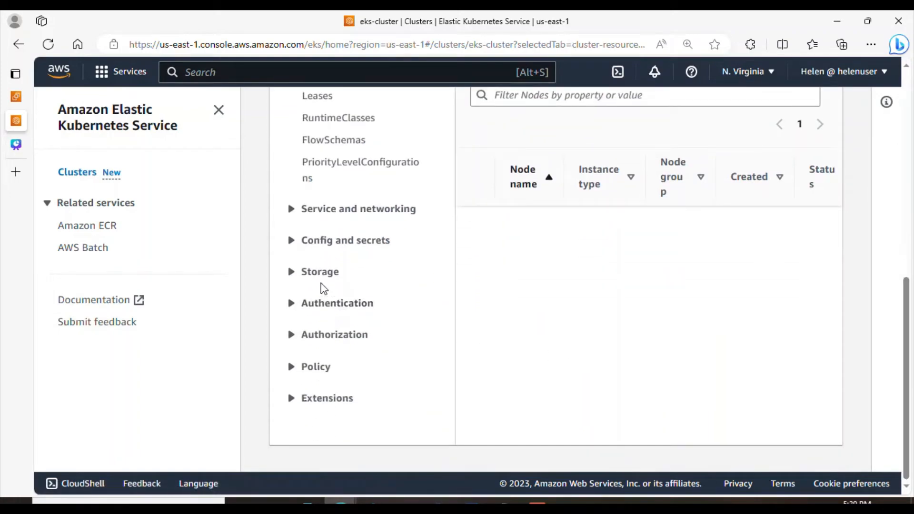
drag(911, 369, 912, 198)
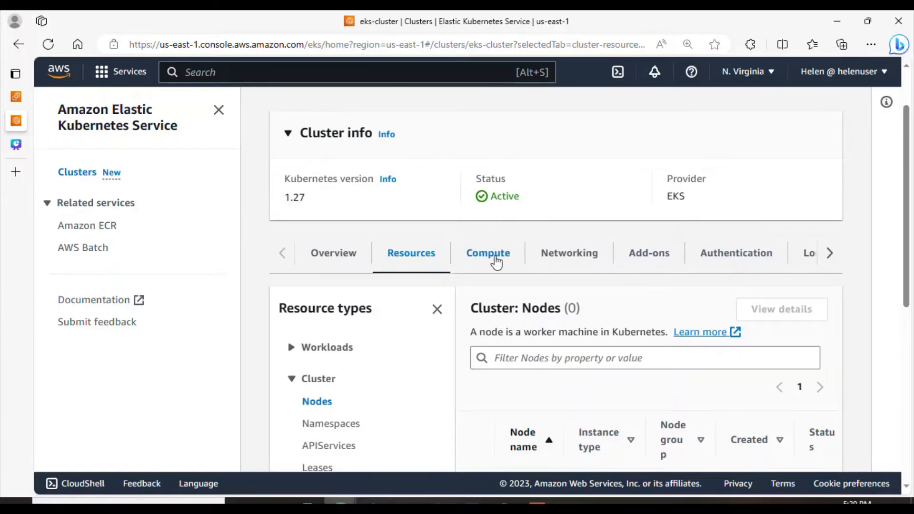
Step: Examine the nodes and node groups in the cluster's compute details
click(490, 254)
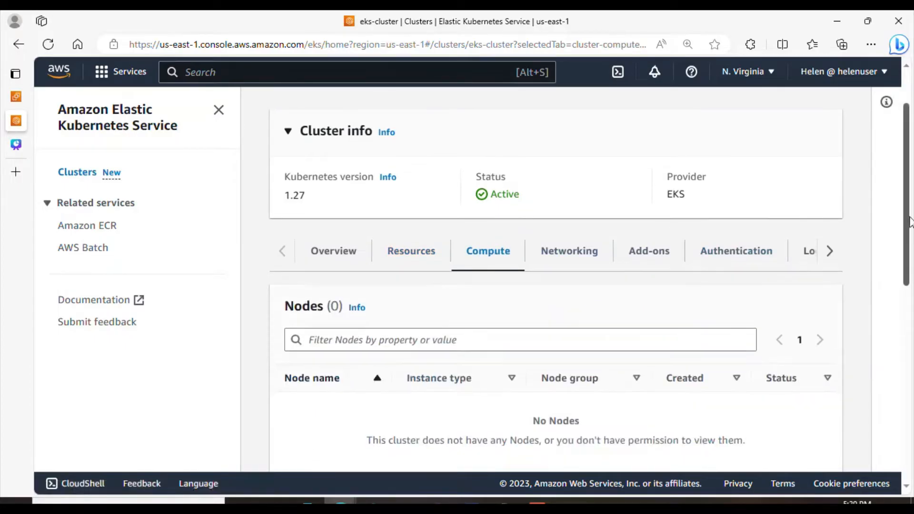
scroll(913, 257, down, 2)
scroll(912, 258, down, 2)
scroll(578, 261, up, 4)
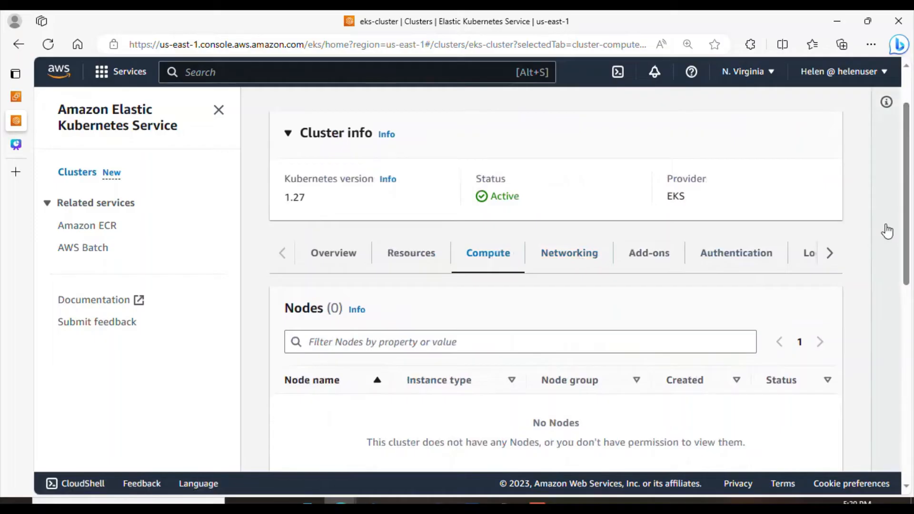
drag(905, 226, 912, 296)
scroll(809, 286, down, 2)
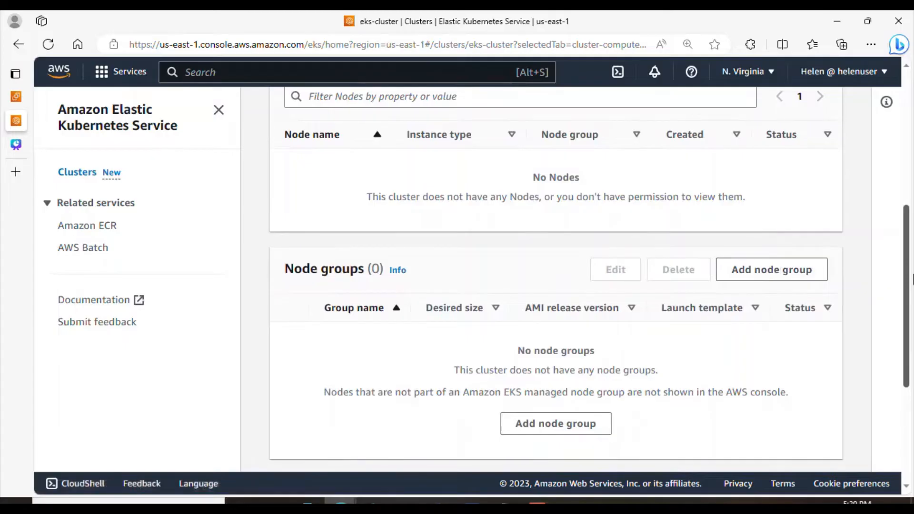
scroll(913, 280, up, 4)
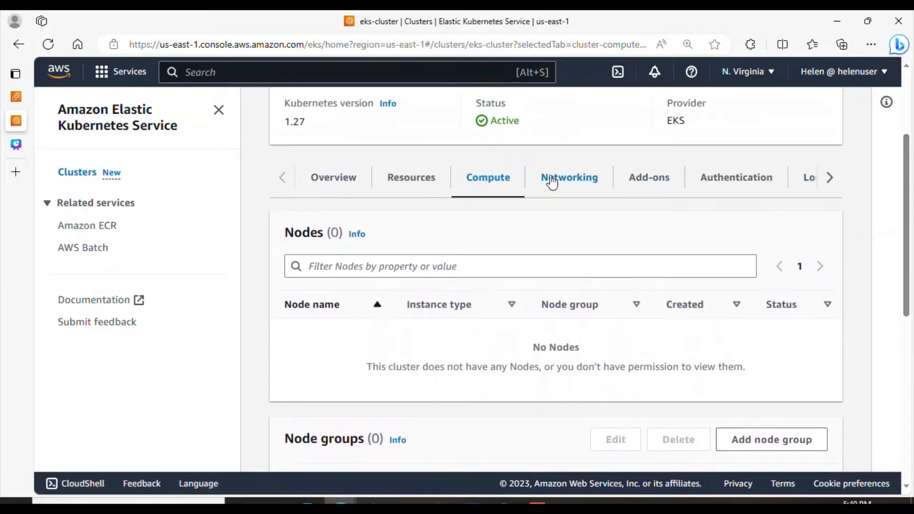
Step: Examine the cluster's networking details, add-ons and OIDC identity providers, and see which other cluster sections are available
click(552, 183)
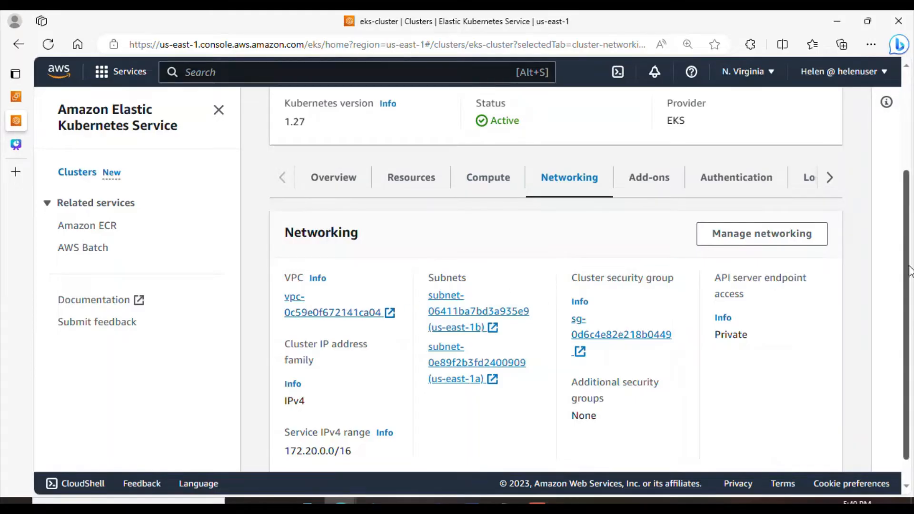
drag(910, 271, 912, 296)
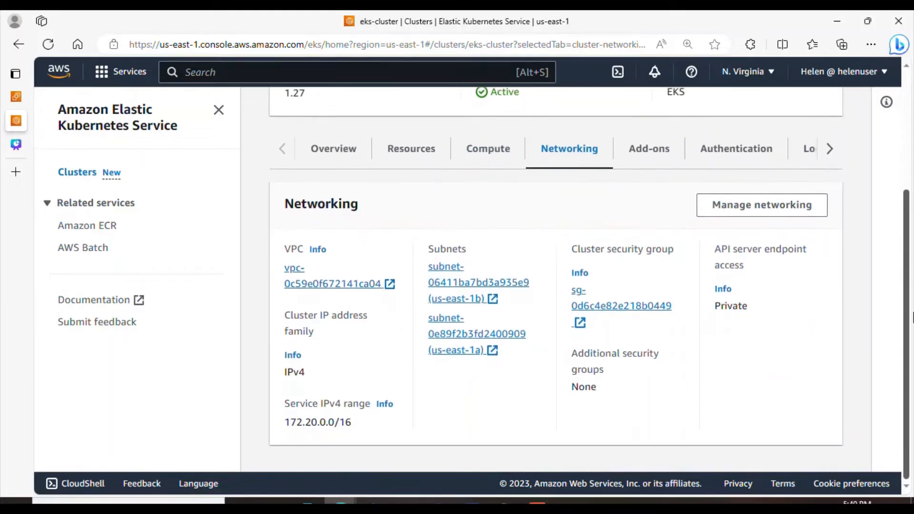
scroll(879, 227, up, 2)
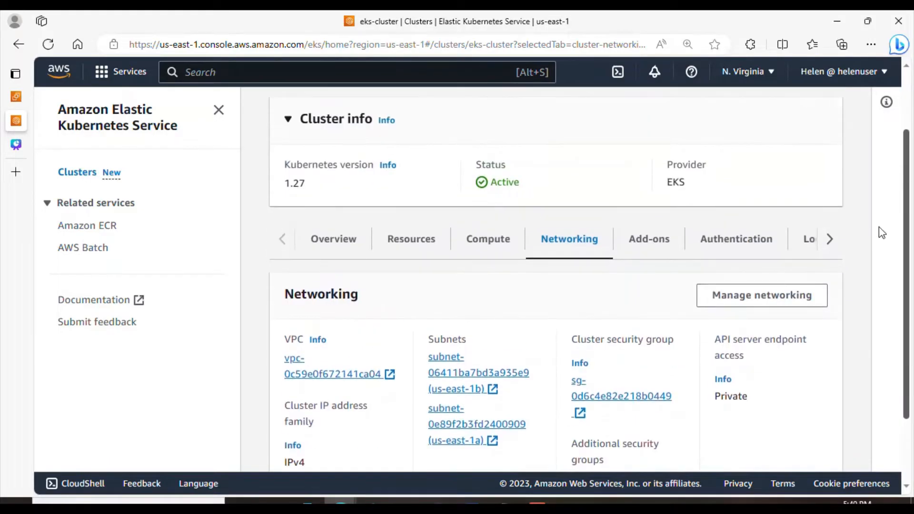
click(656, 246)
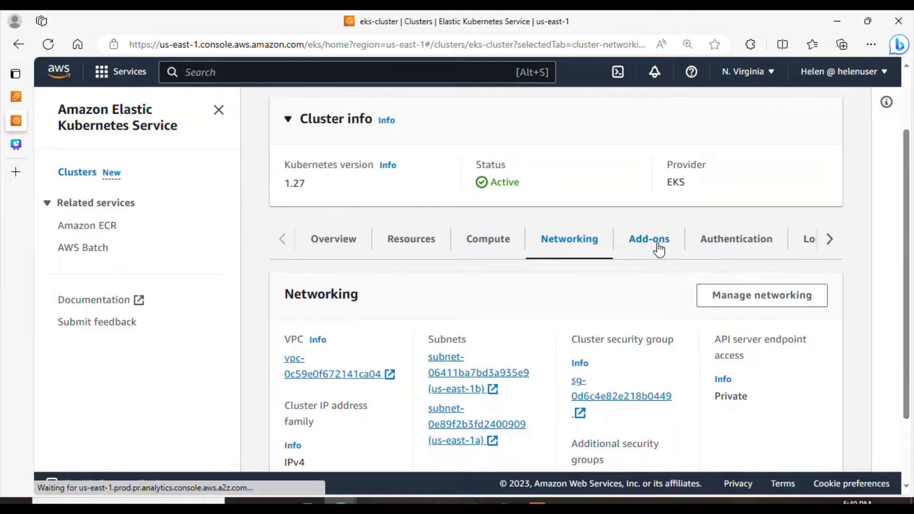
drag(913, 232, 894, 292)
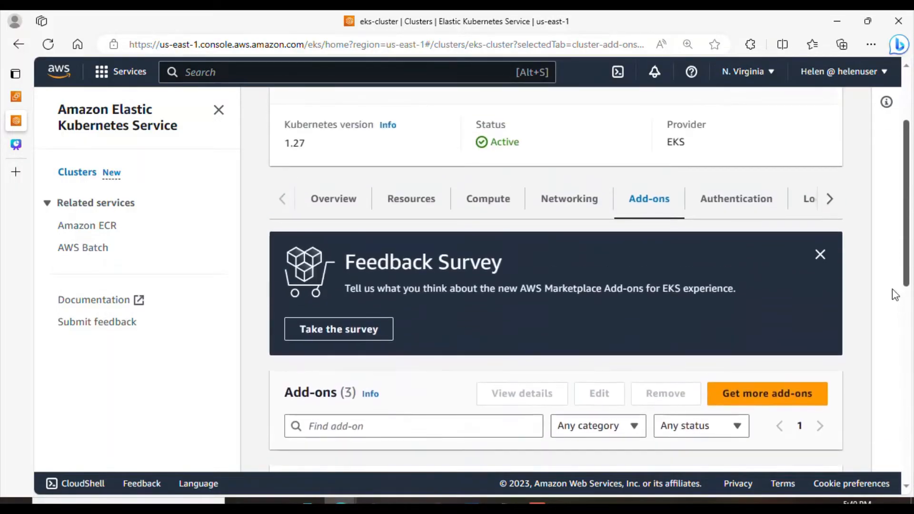
click(745, 200)
scroll(820, 272, down, 2)
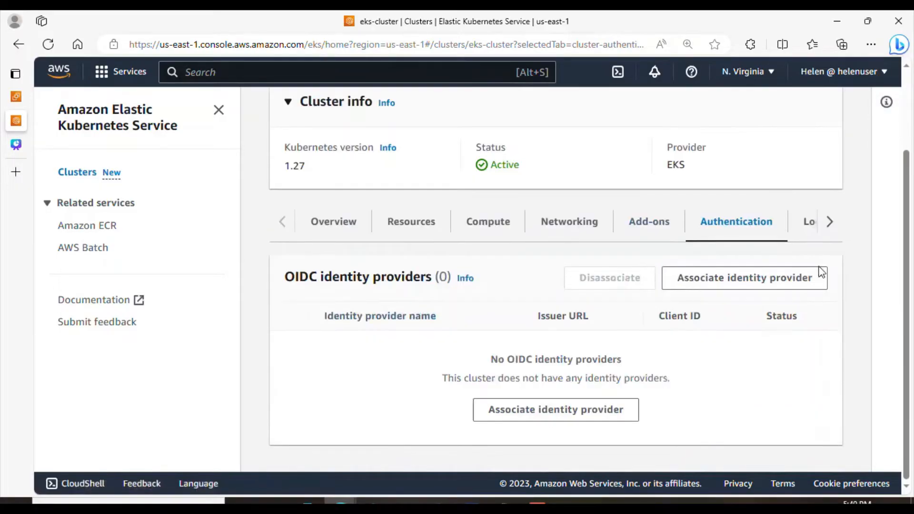
click(828, 222)
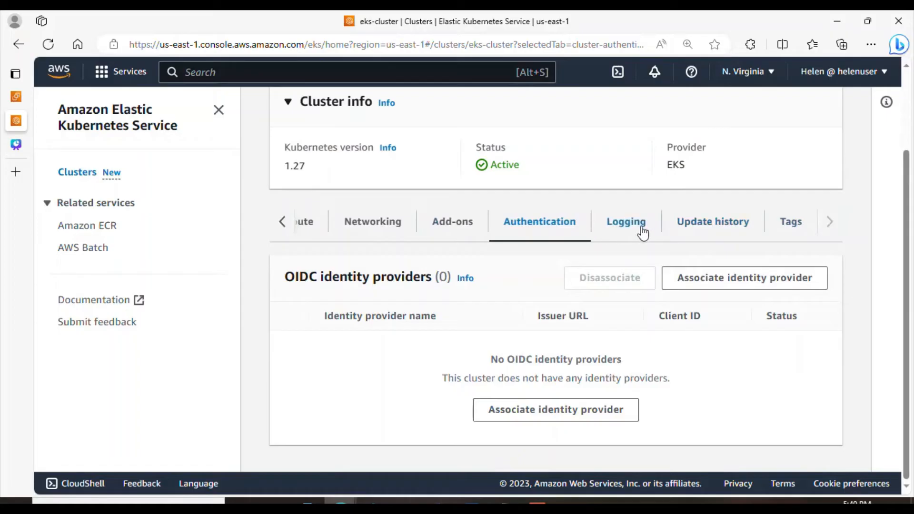
click(279, 223)
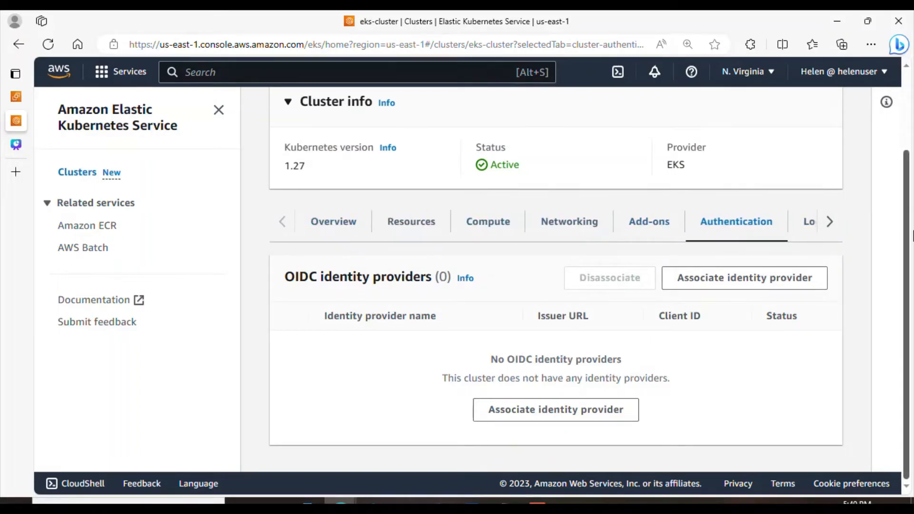
Step: Return to the cluster's compute details and start adding a node group
scroll(912, 193, up, 1)
scroll(912, 193, up, 1)
scroll(912, 286, down, 2)
click(467, 232)
scroll(903, 343, down, 5)
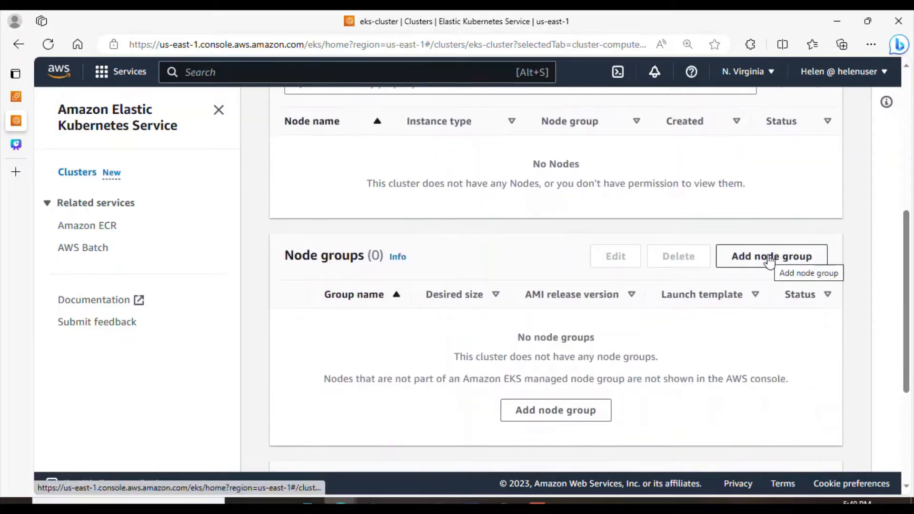
click(774, 259)
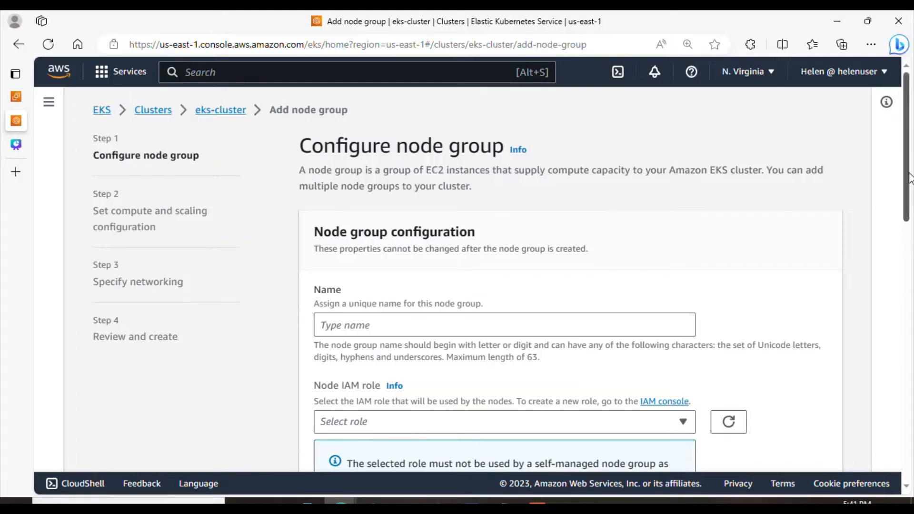
Step: Name the node group My-node-group
mouse_move(909, 181)
mouse_down()
mouse_move(912, 295)
mouse_move(913, 190)
mouse_up()
drag(912, 190, 912, 181)
click(440, 329)
text(Node-group)
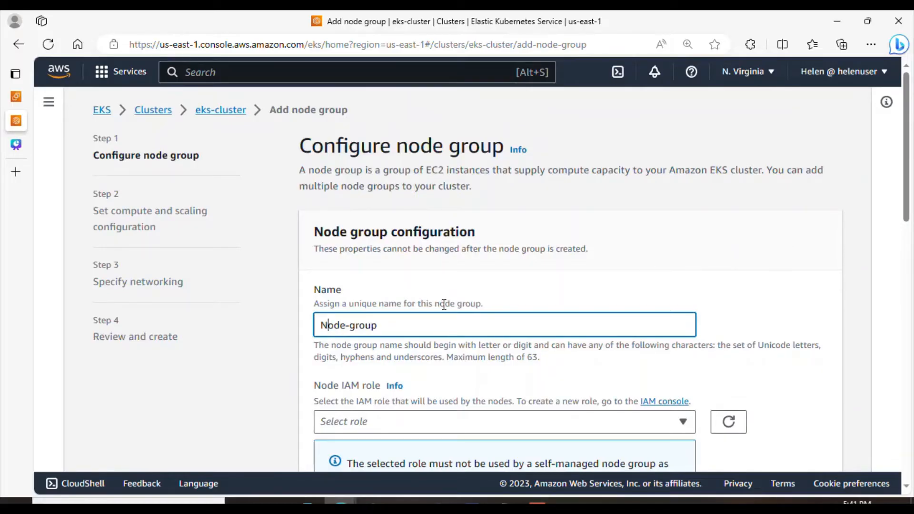
key(BackSpace)
text(My-n)
scroll(445, 303, down, 5)
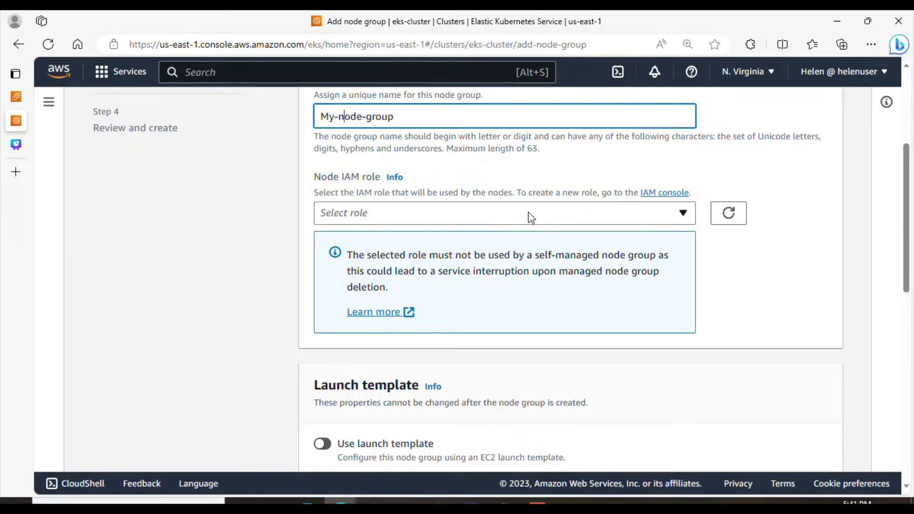
Step: Switch to the EC2 key pairs page, search the services for IAM and open its list of roles
mouse_move(27, 102)
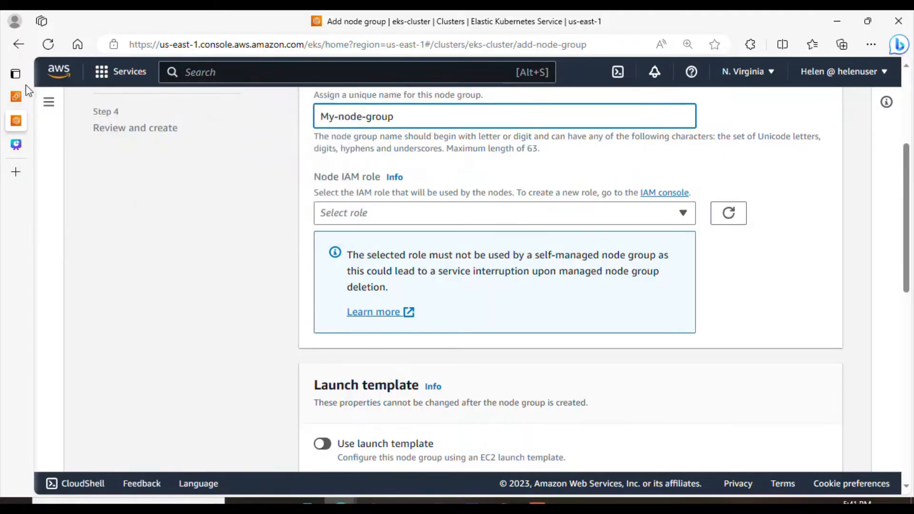
click(45, 98)
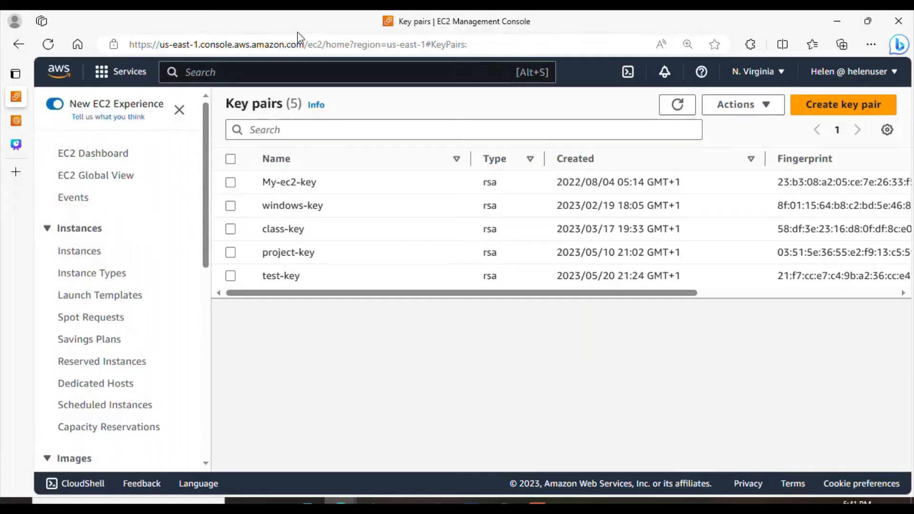
click(294, 63)
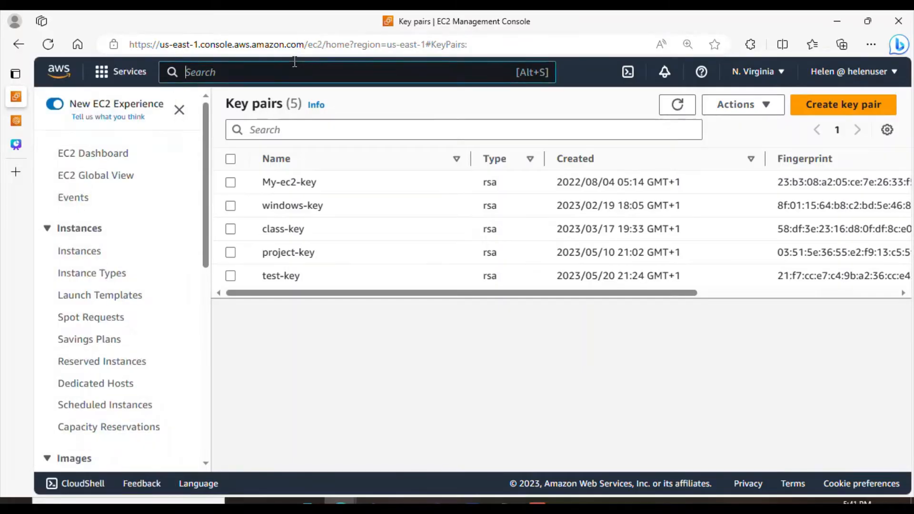
text(IAM)
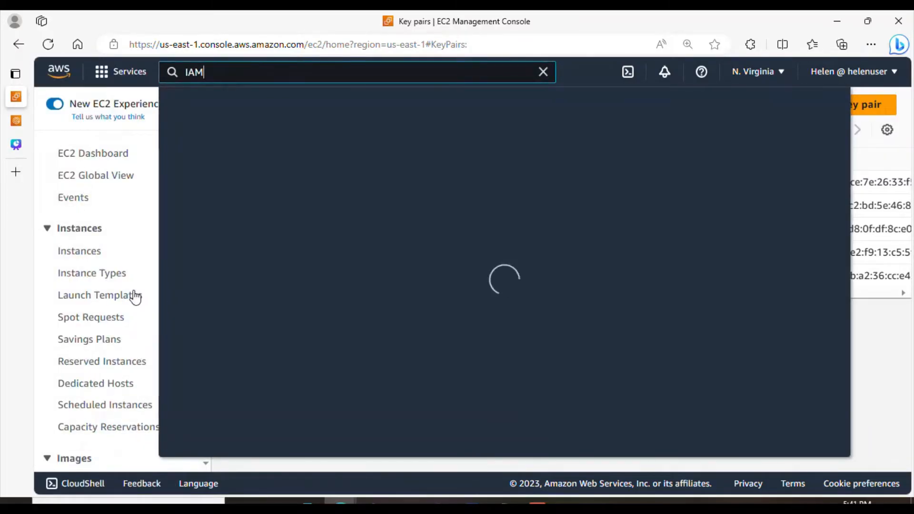
click(403, 218)
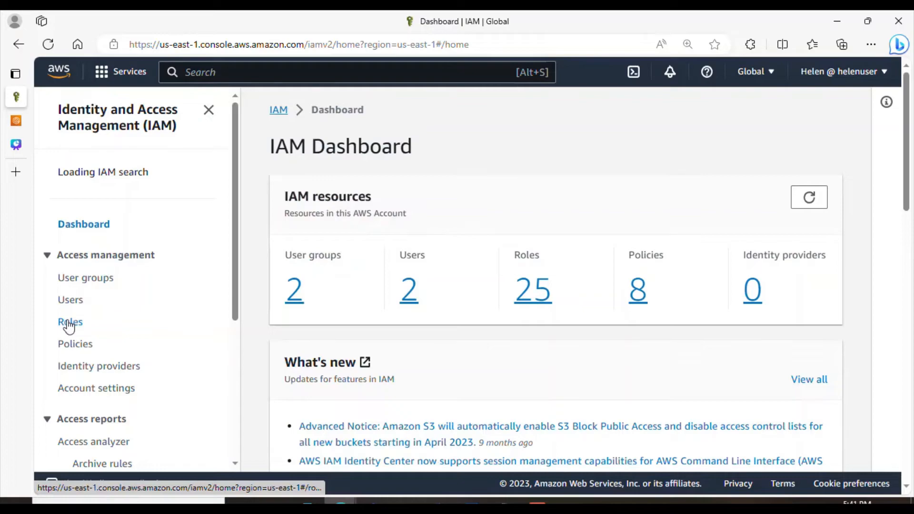
double_click(69, 326)
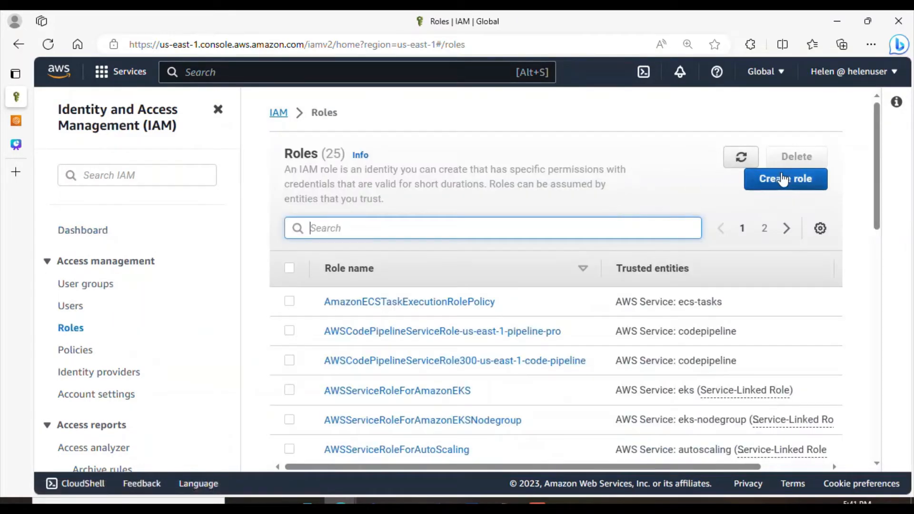
Step: Start a new IAM role for an AWS service with the EC2 use case and proceed to its permissions
click(783, 180)
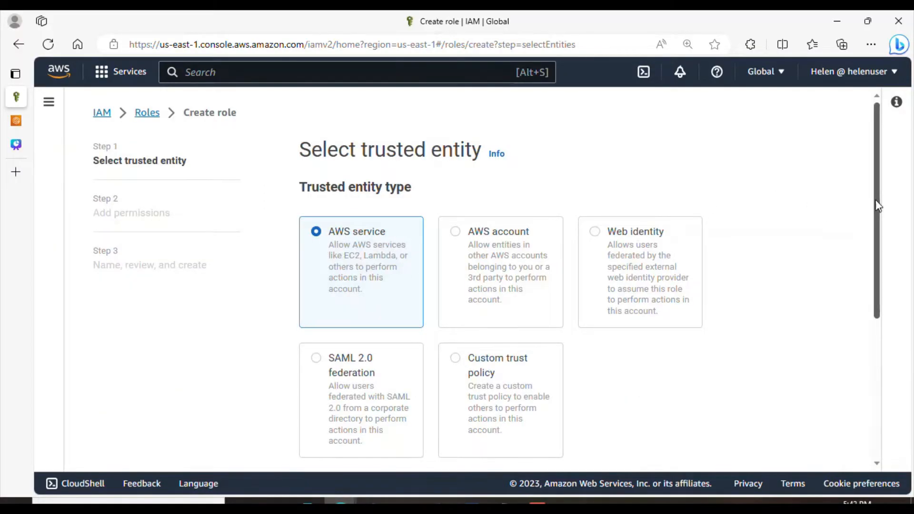
drag(873, 199, 910, 363)
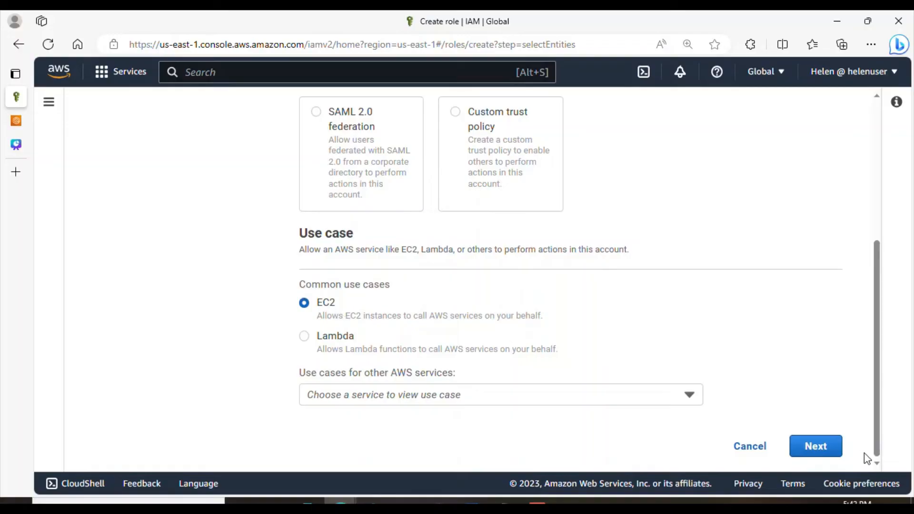
click(822, 452)
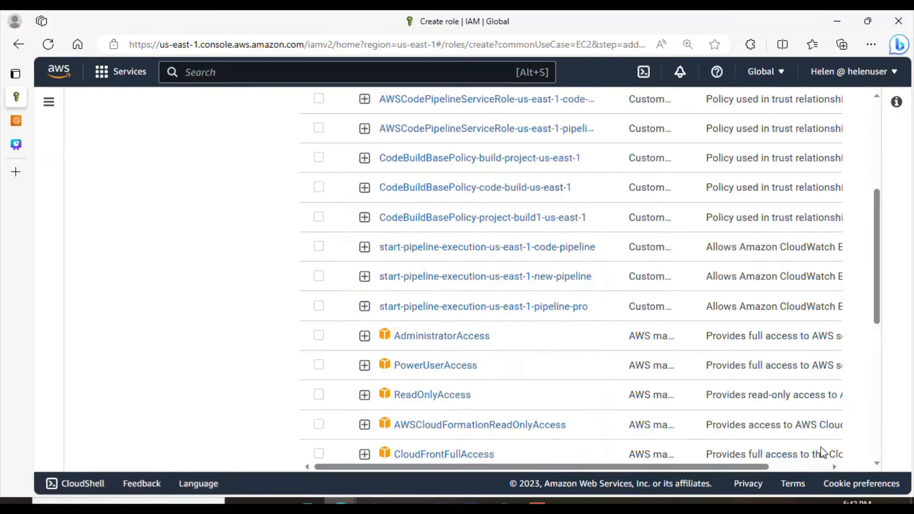
Step: Filter the permissions policies by WORKER and select AmazonEKSWorkerNodePolicy for the role
scroll(884, 220, up, 3)
scroll(883, 220, up, 2)
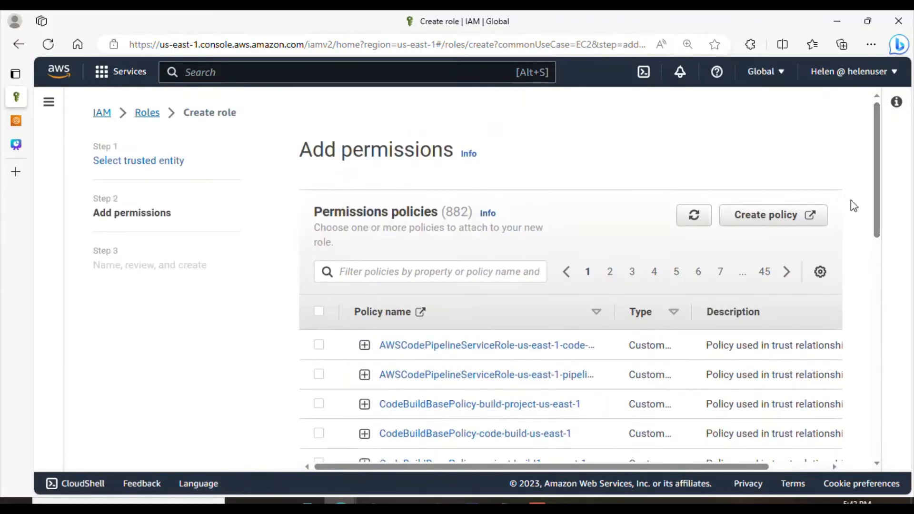
click(476, 267)
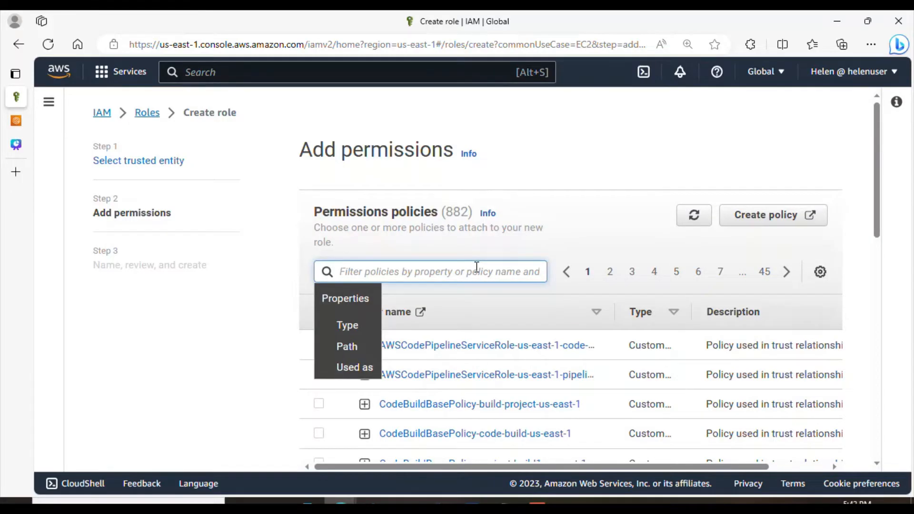
text(WORKER)
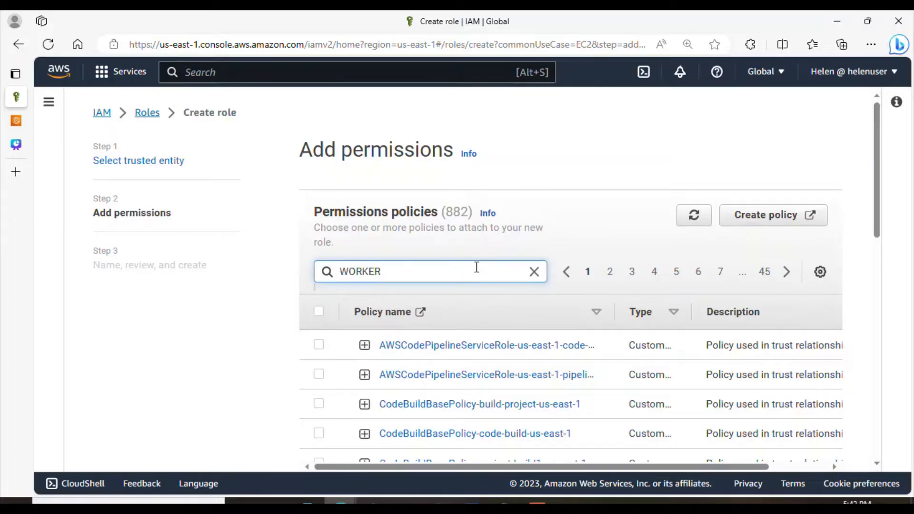
key(Return)
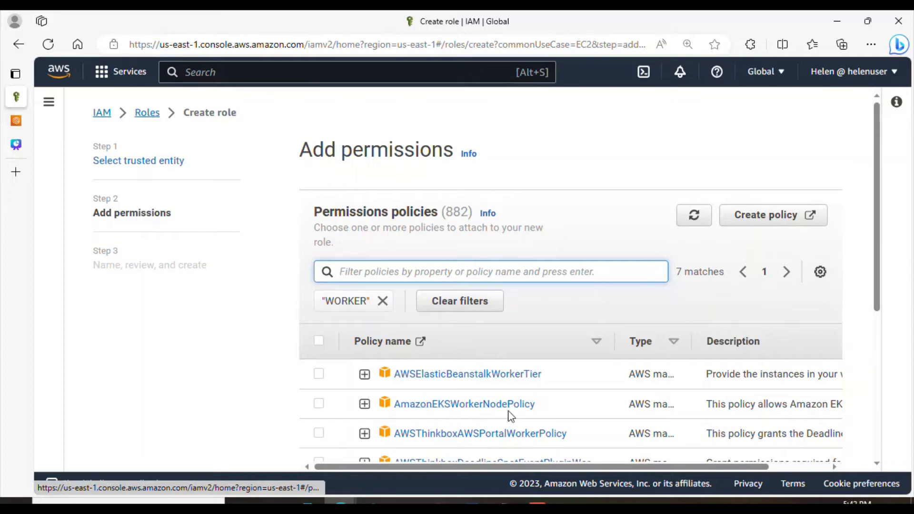
click(320, 404)
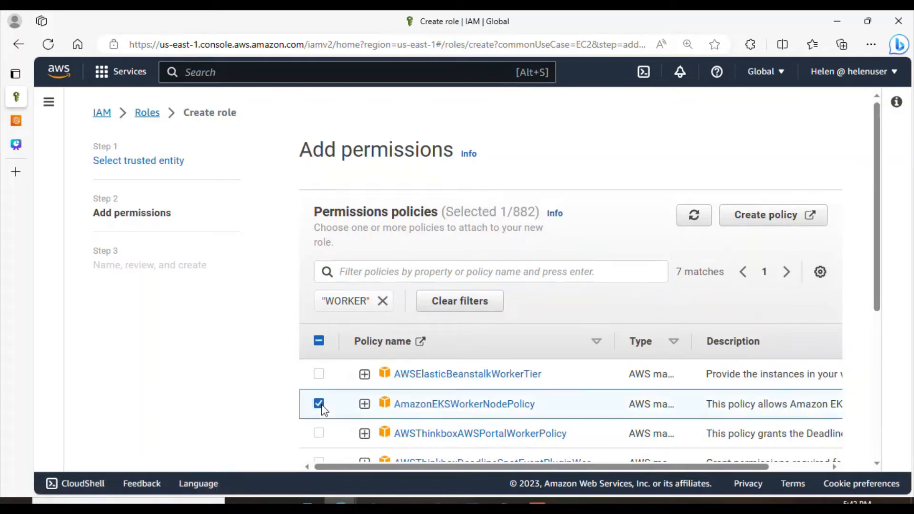
drag(879, 234, 880, 288)
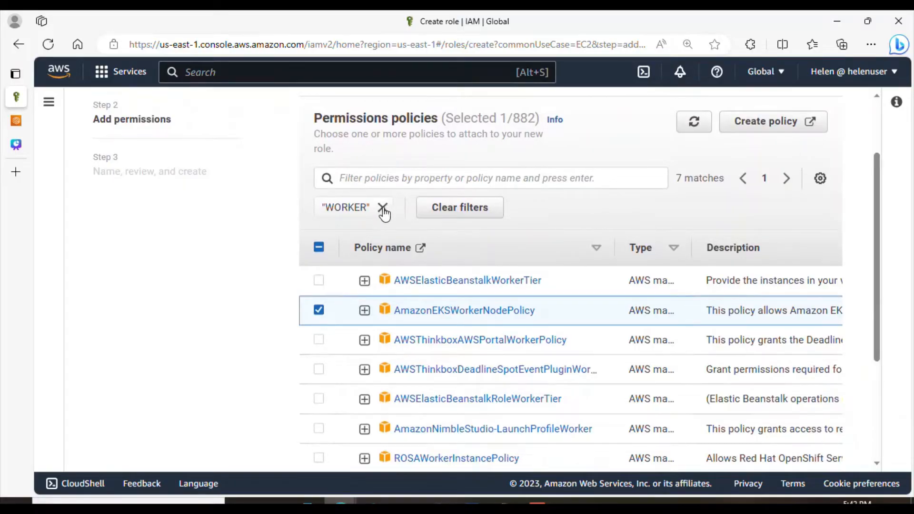
Step: Replace the policy filter with CONTAINER and add AmazonEC2ContainerRegistryReadOnly to the selection
click(383, 208)
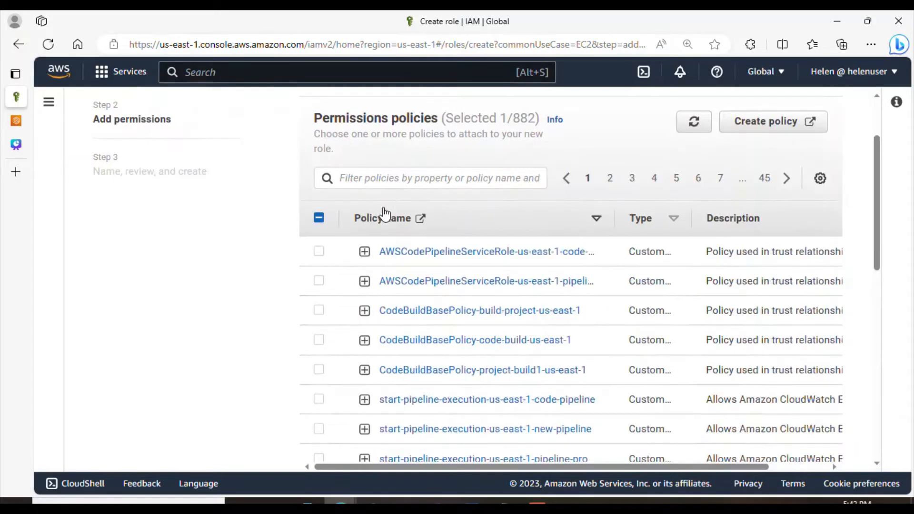
click(391, 182)
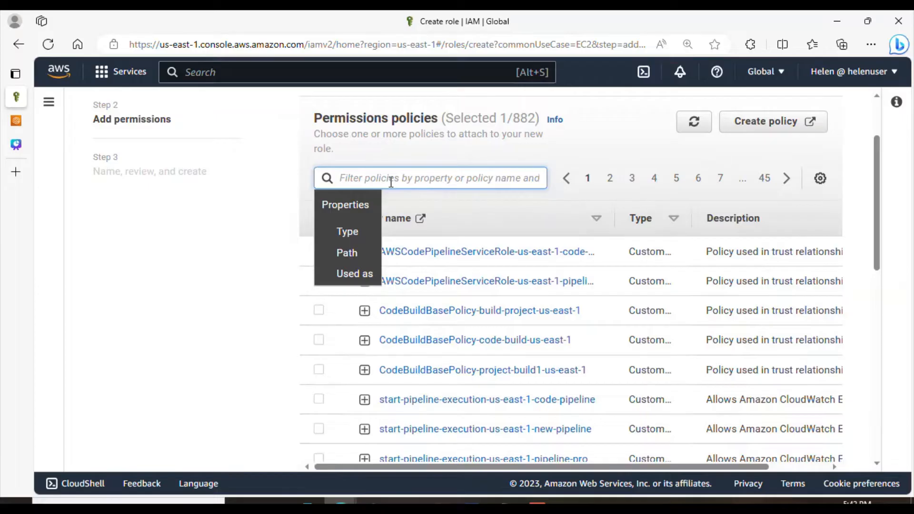
text(CONTAINER)
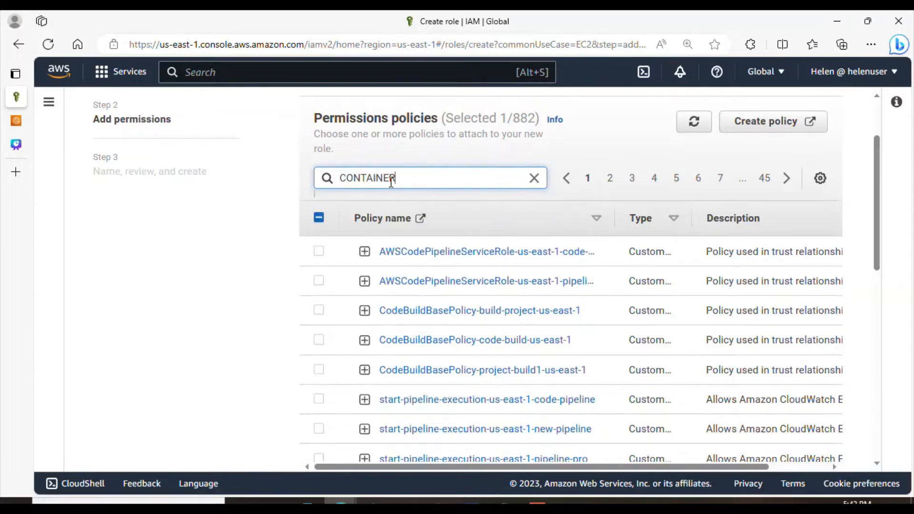
key(Return)
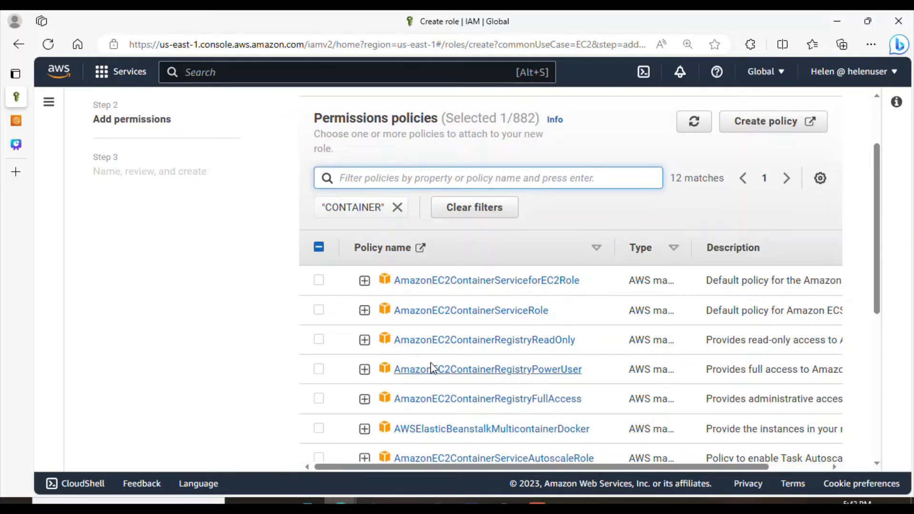
click(318, 341)
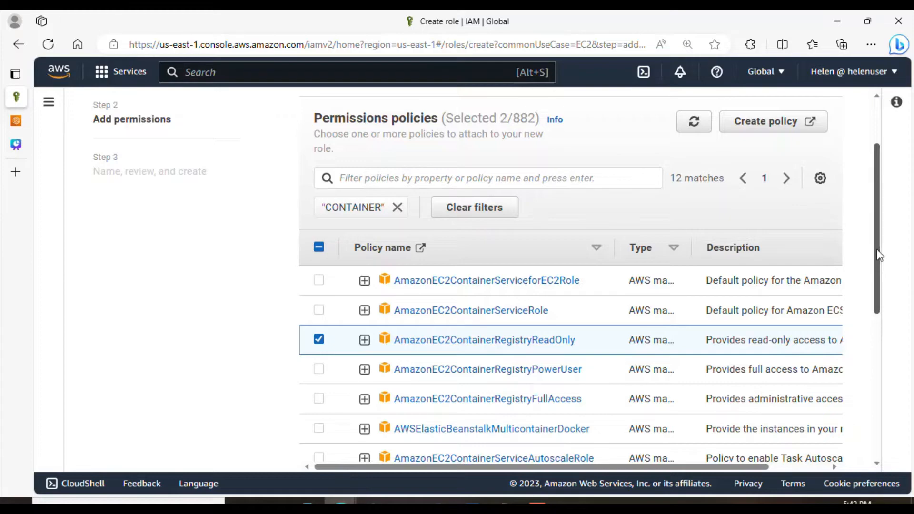
scroll(877, 250, down, 2)
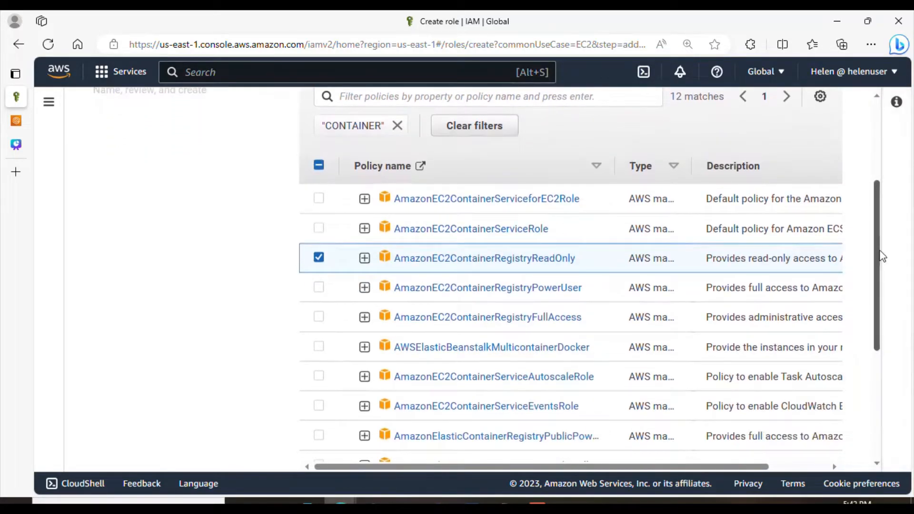
drag(881, 256, 881, 230)
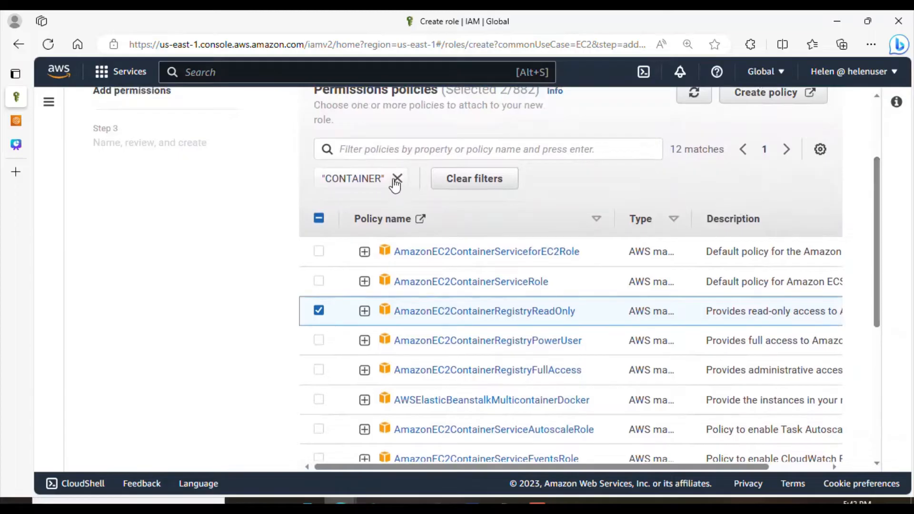
Step: Filter the policies by CNI instead, add AmazonEKS_CNI_Policy to the selection and continue to the role's review
click(396, 178)
click(395, 152)
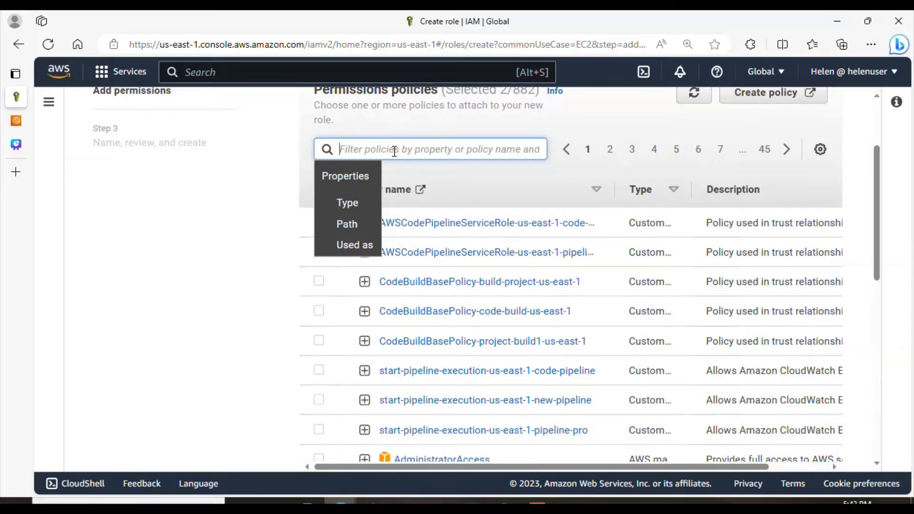
text(CNI)
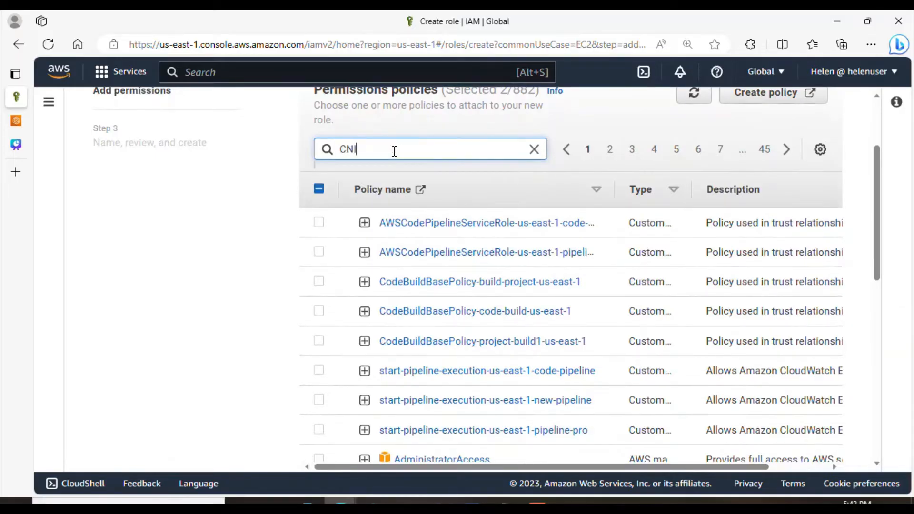
key(Return)
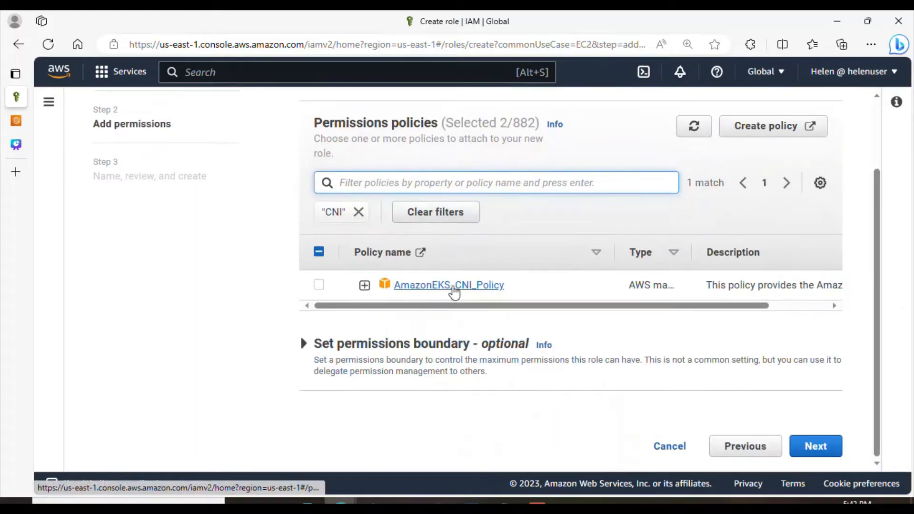
click(317, 286)
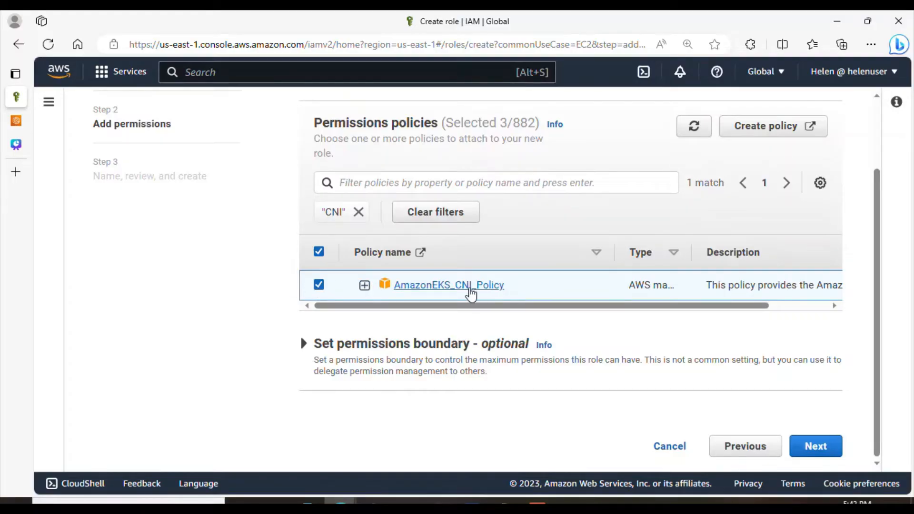
scroll(882, 204, up, 2)
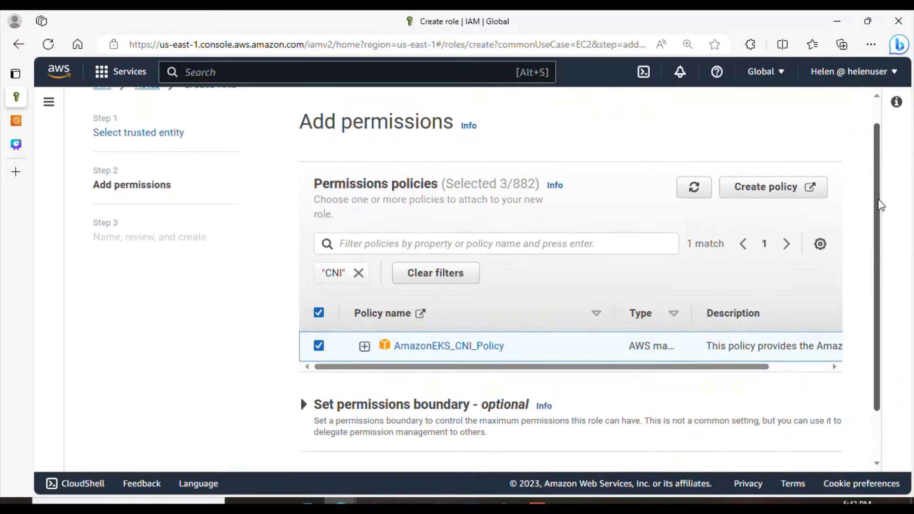
scroll(882, 166, down, 2)
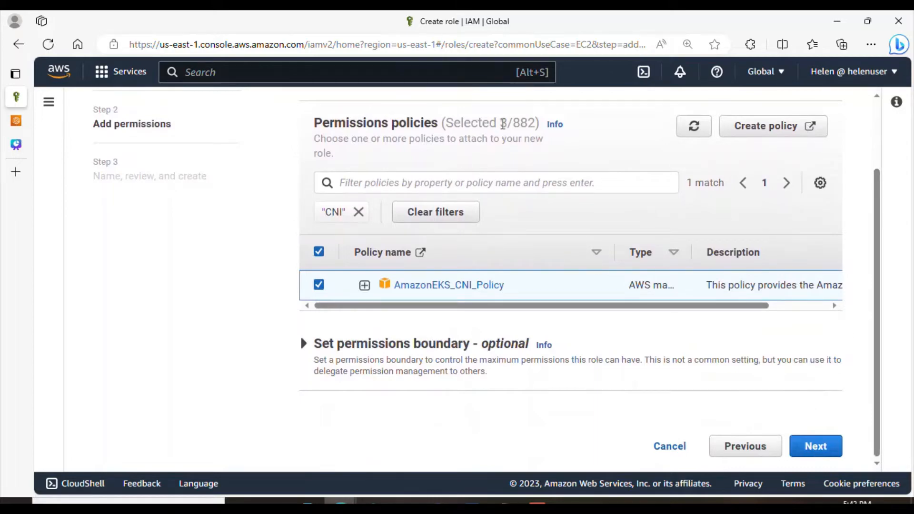
drag(503, 124, 507, 121)
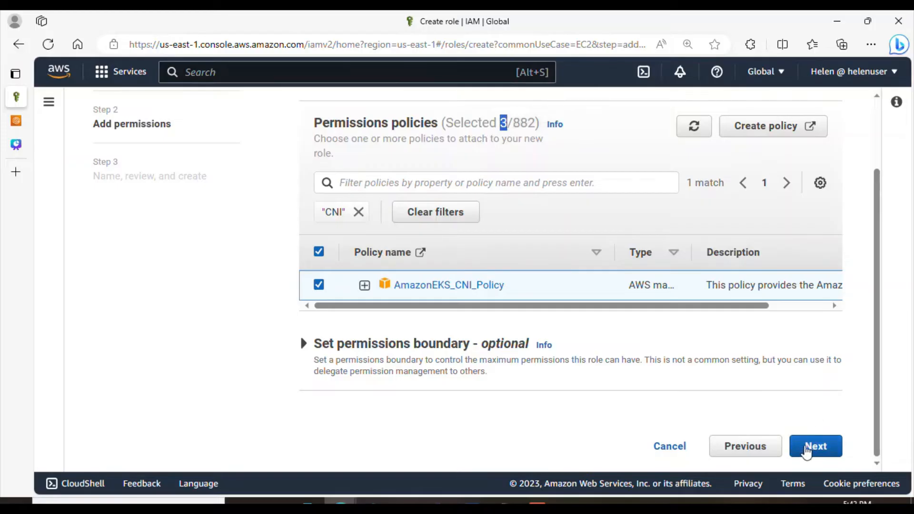
click(818, 448)
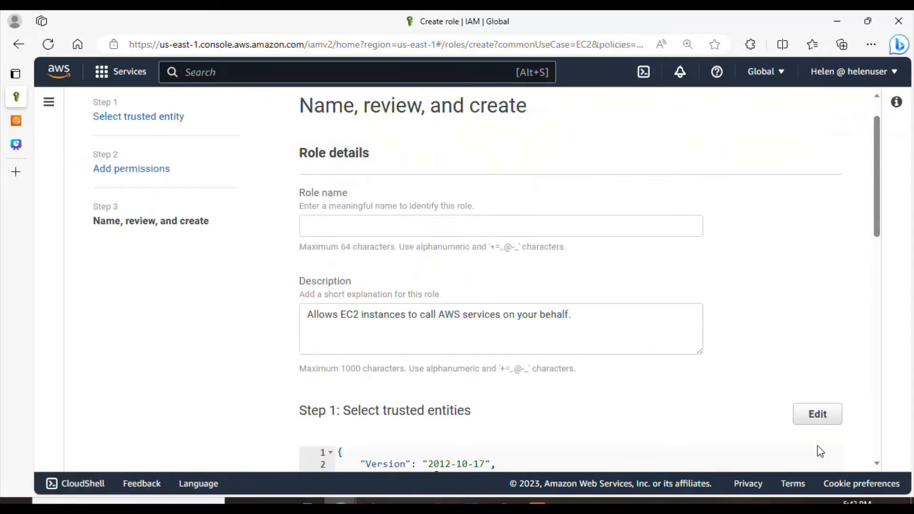
Step: Create the role under the name Nodegroup-role and view its attached permissions policies
click(447, 228)
text(NO)
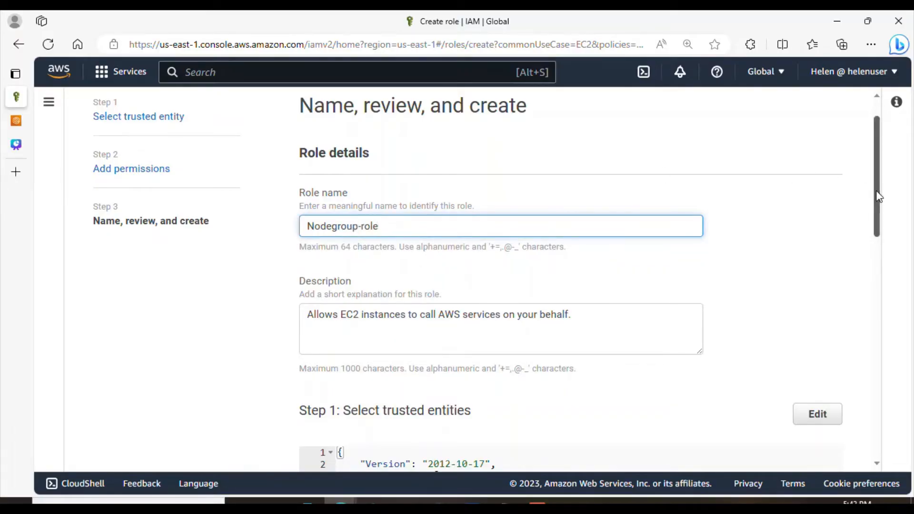
drag(877, 194, 889, 361)
scroll(889, 360, down, 5)
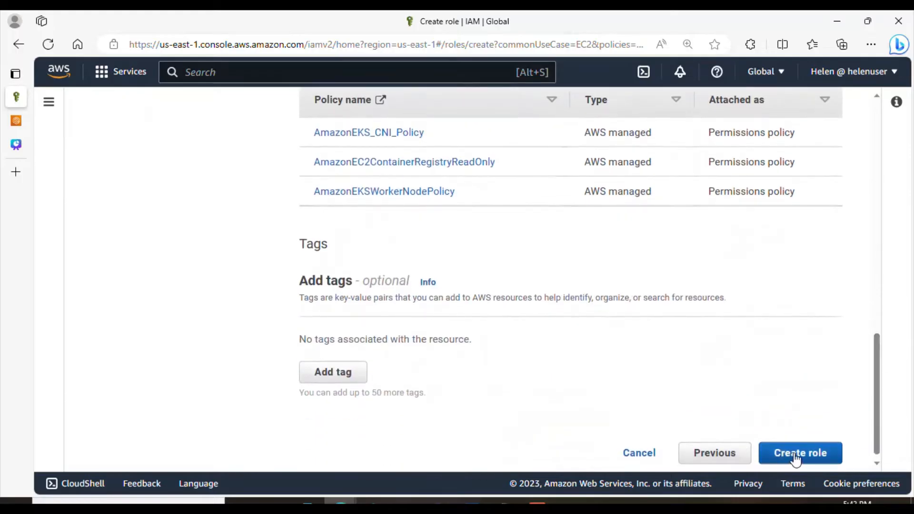
click(795, 455)
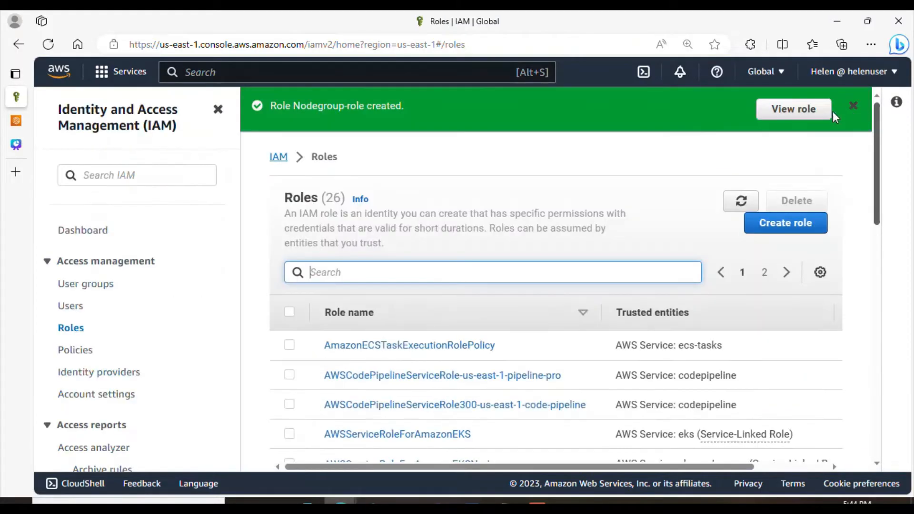
click(798, 109)
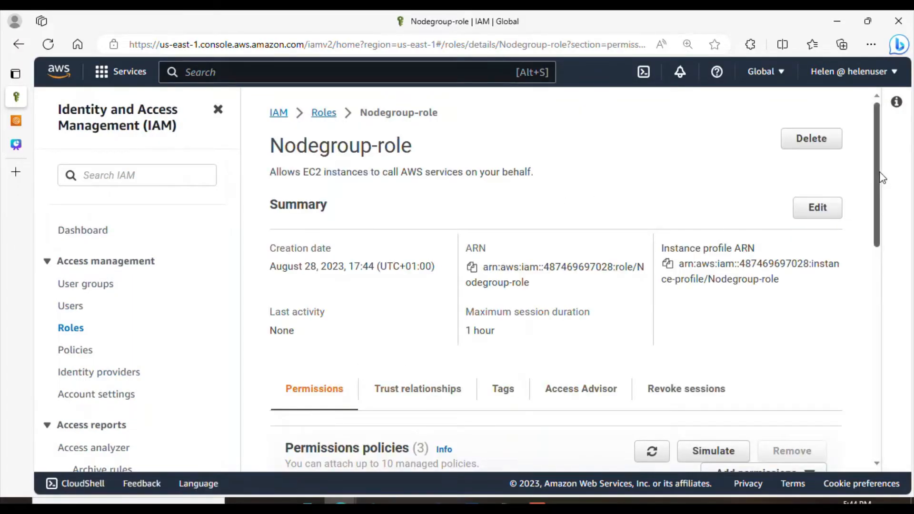
drag(882, 173, 881, 276)
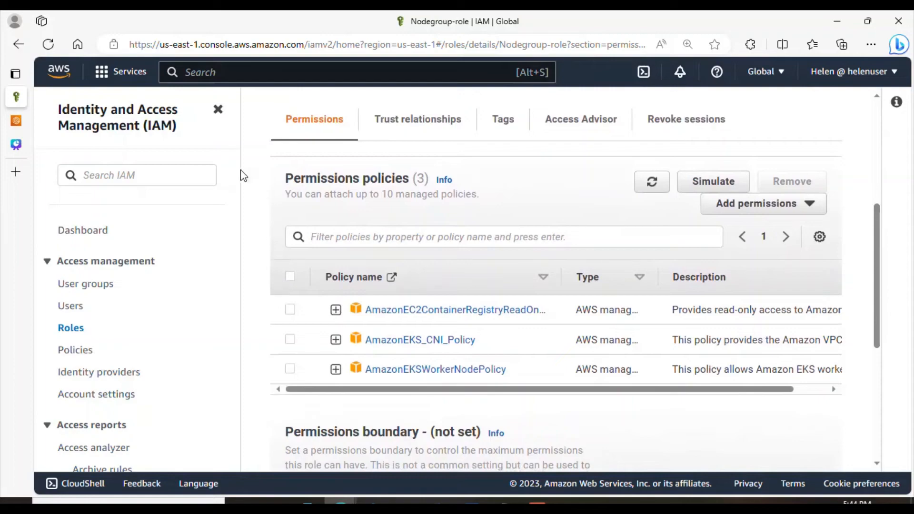
Step: Return to the EKS node group form, refresh the available roles and assign Nodegroup-role as the node IAM role
mouse_move(20, 120)
click(45, 122)
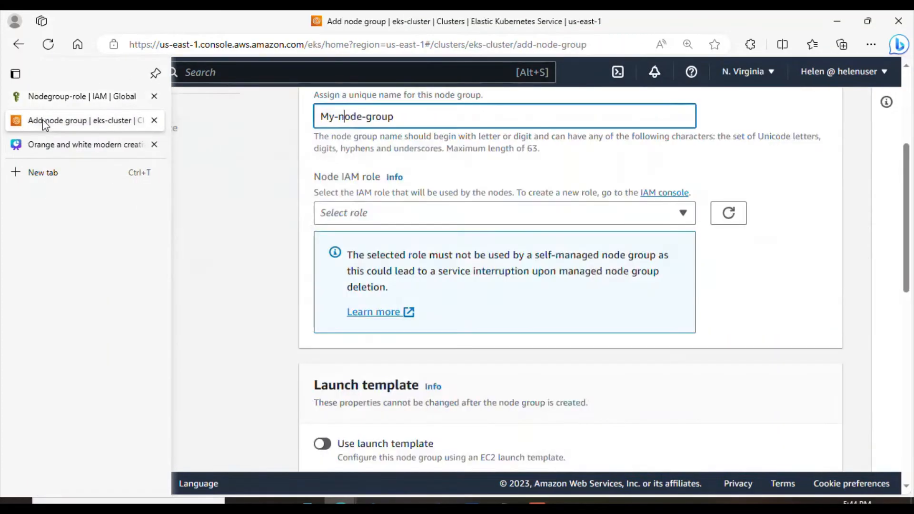
scroll(909, 186, up, 1)
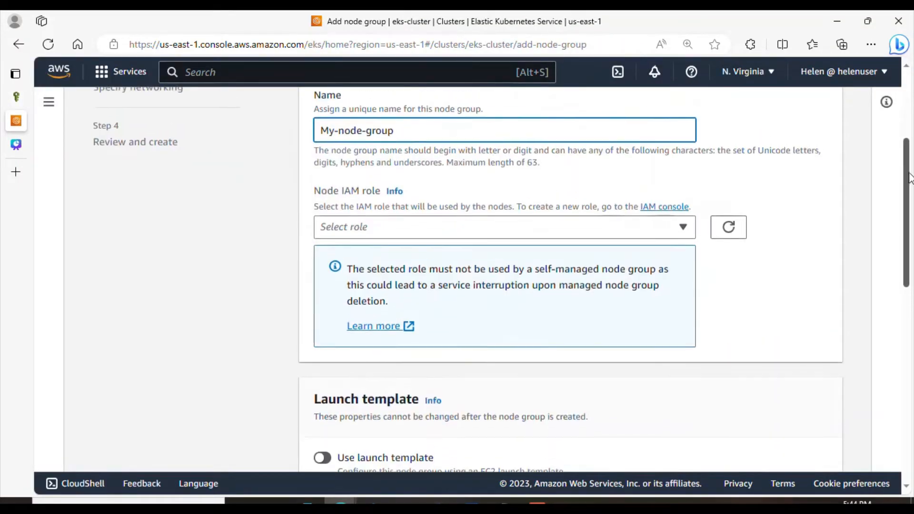
click(737, 253)
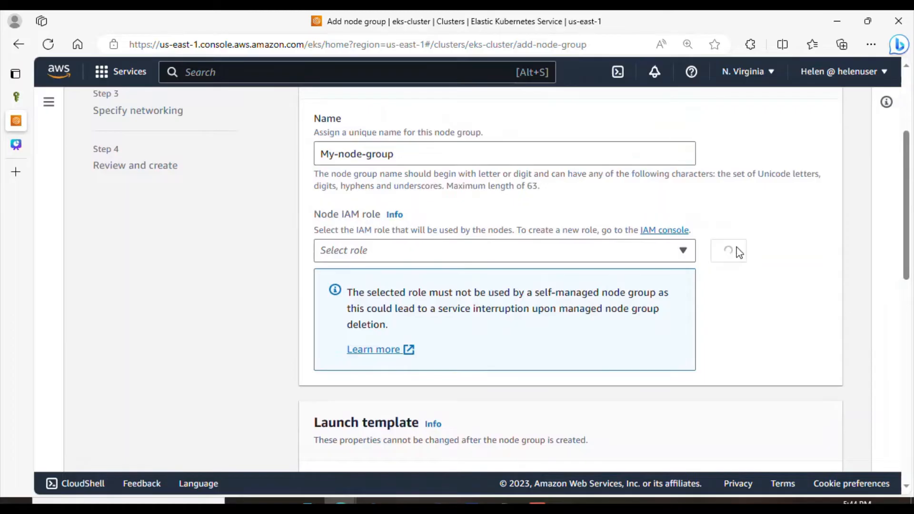
click(687, 252)
click(398, 302)
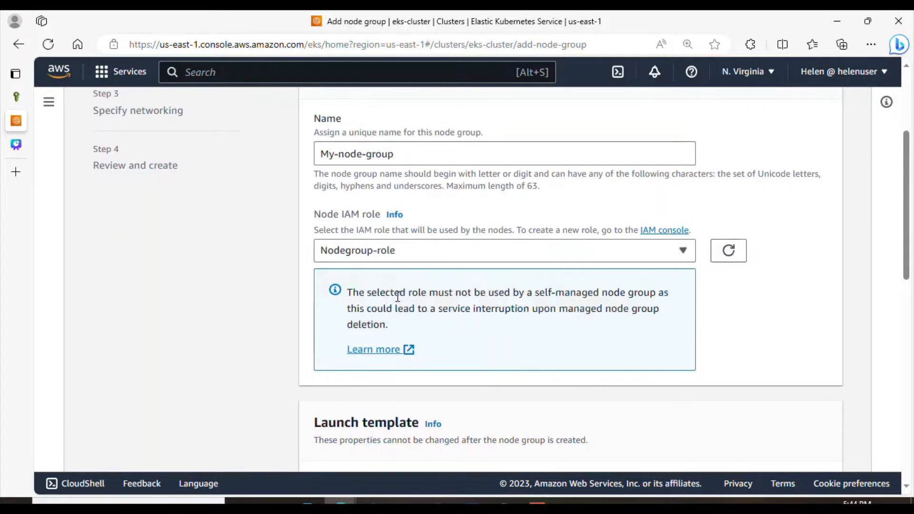
drag(907, 238, 911, 347)
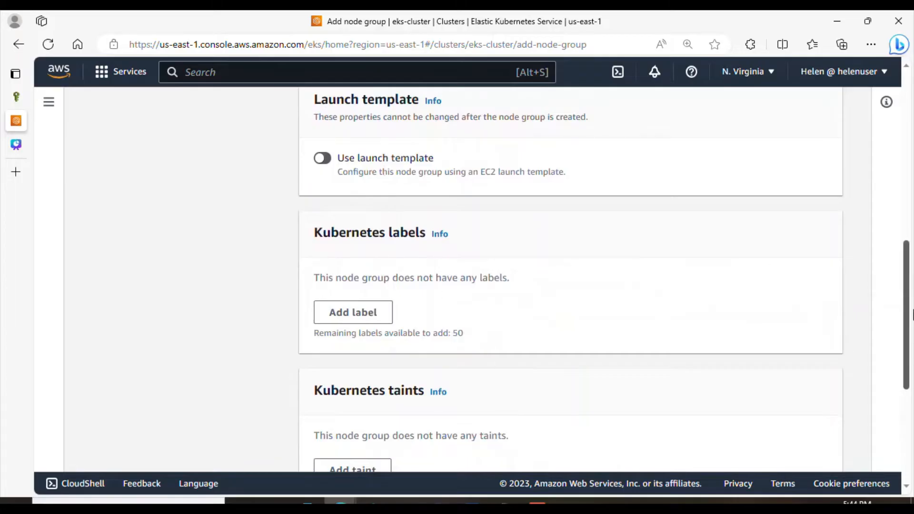
drag(912, 314, 912, 422)
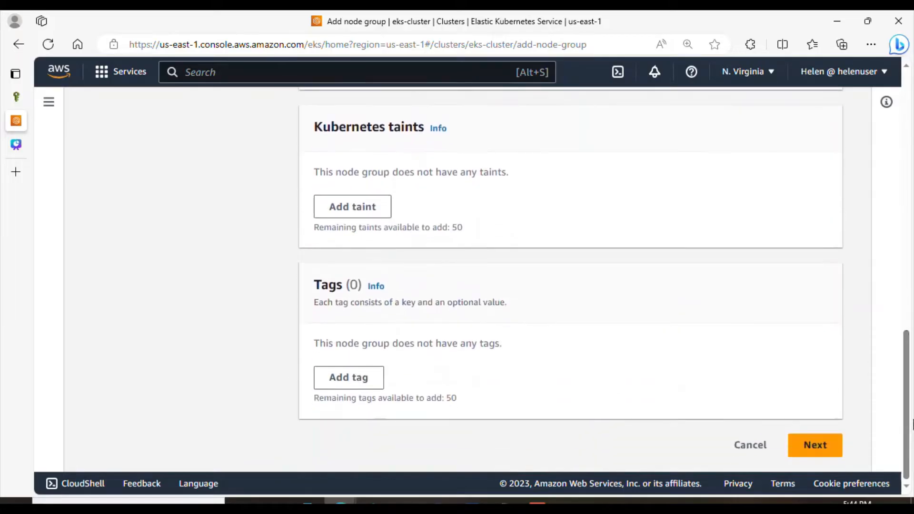
Step: Continue to the node group's compute and scaling configuration and view the available AMI types
click(815, 448)
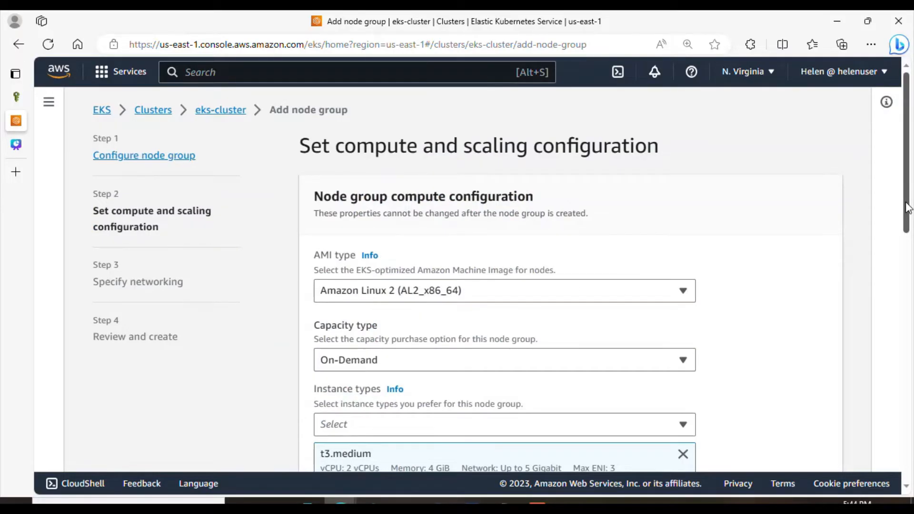
scroll(907, 208, down, 2)
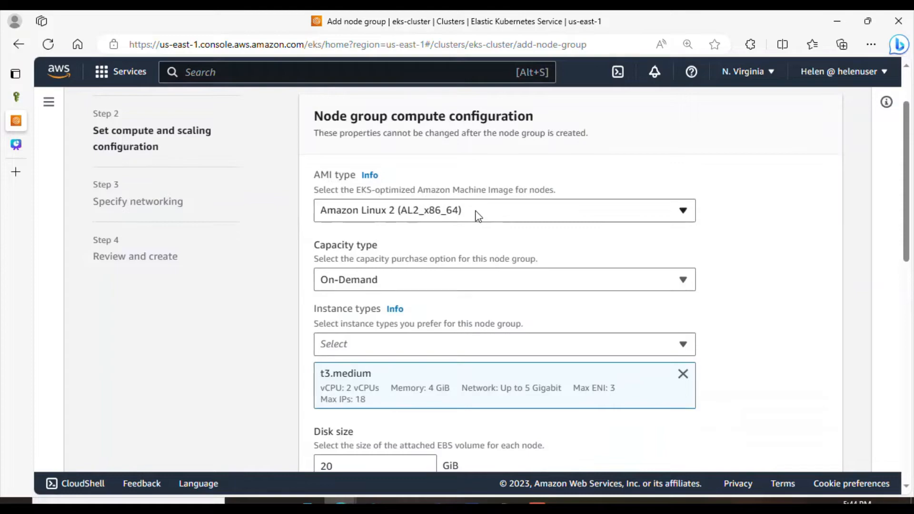
click(478, 217)
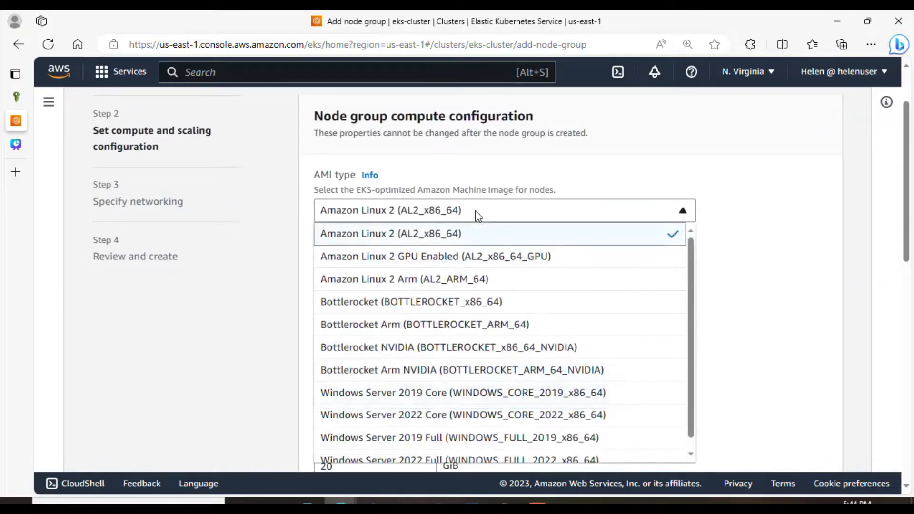
click(769, 174)
scroll(911, 172, down, 2)
scroll(911, 171, down, 2)
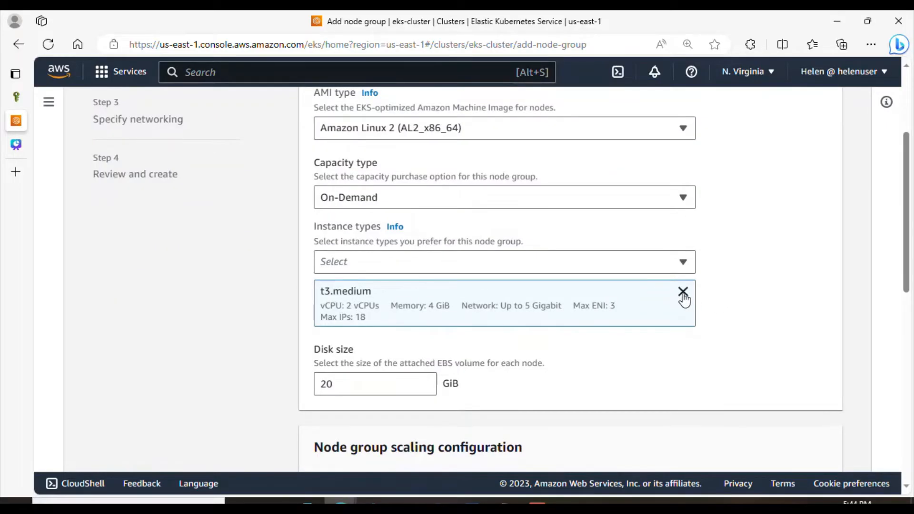
Step: Replace the t3.medium instance type with t2.medium for the node group
click(684, 294)
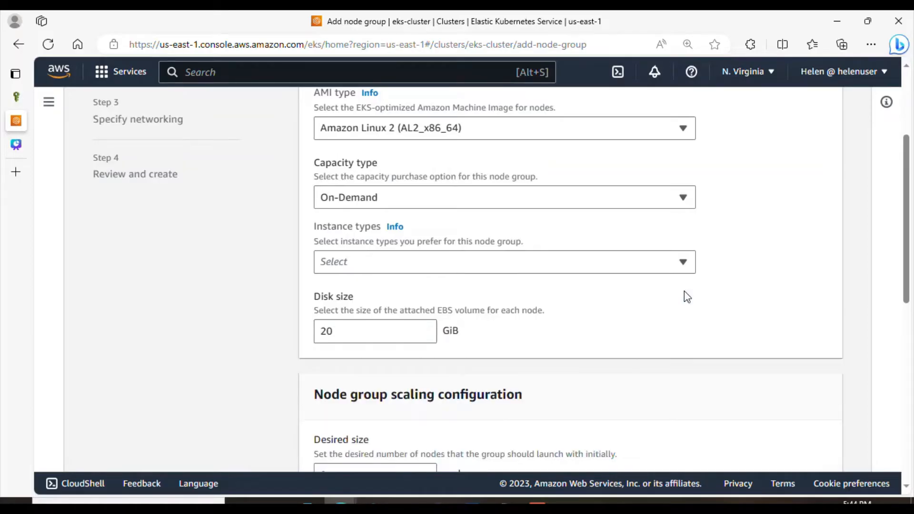
click(469, 268)
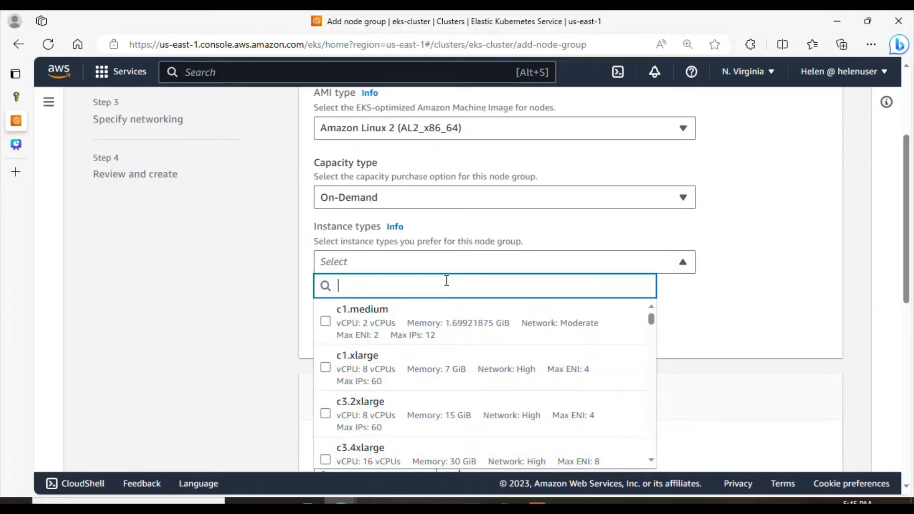
text(t2.m)
click(425, 318)
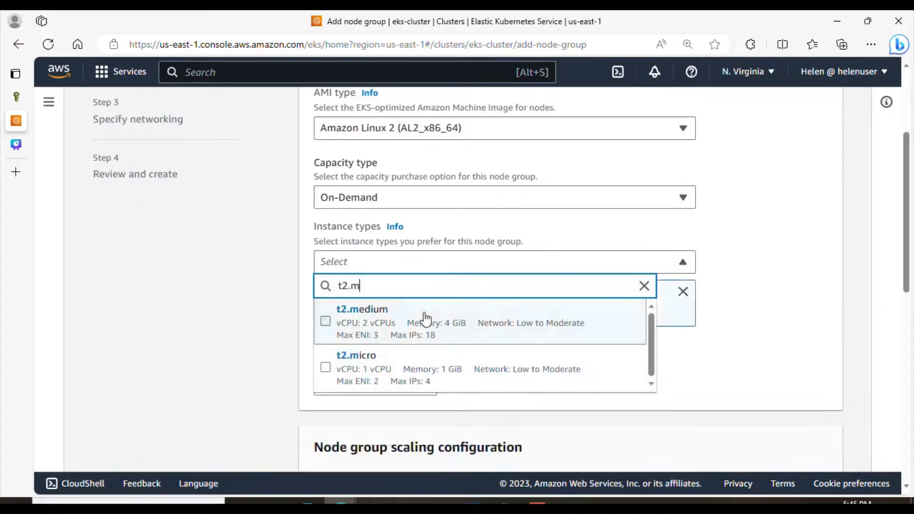
click(763, 312)
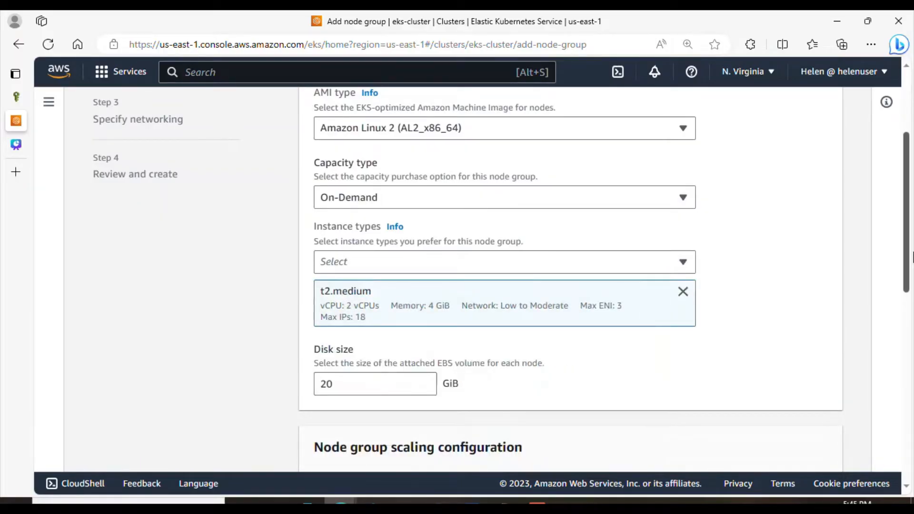
Step: Review the node group's scaling sizes and maximum unavailable setting, and continue to the networking configuration
scroll(907, 295, down, 2)
drag(911, 295, 912, 319)
scroll(847, 322, down, 3)
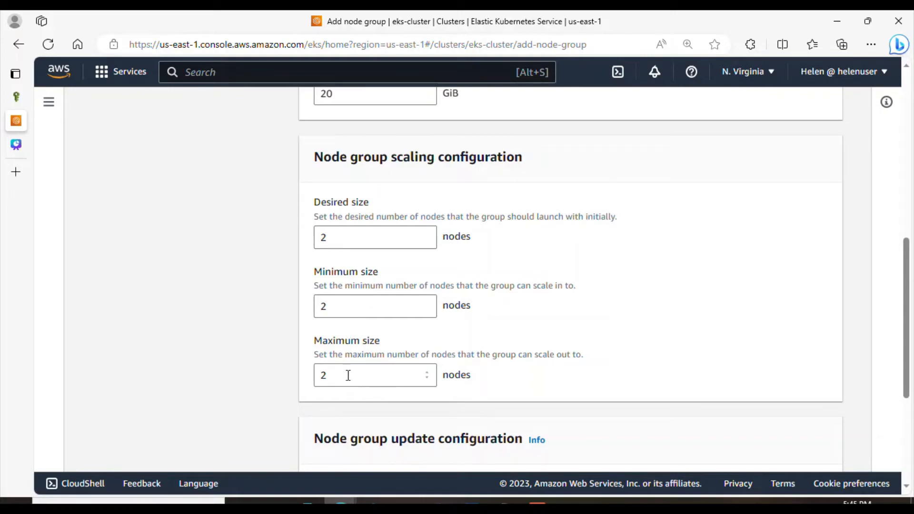
scroll(912, 293, down, 1)
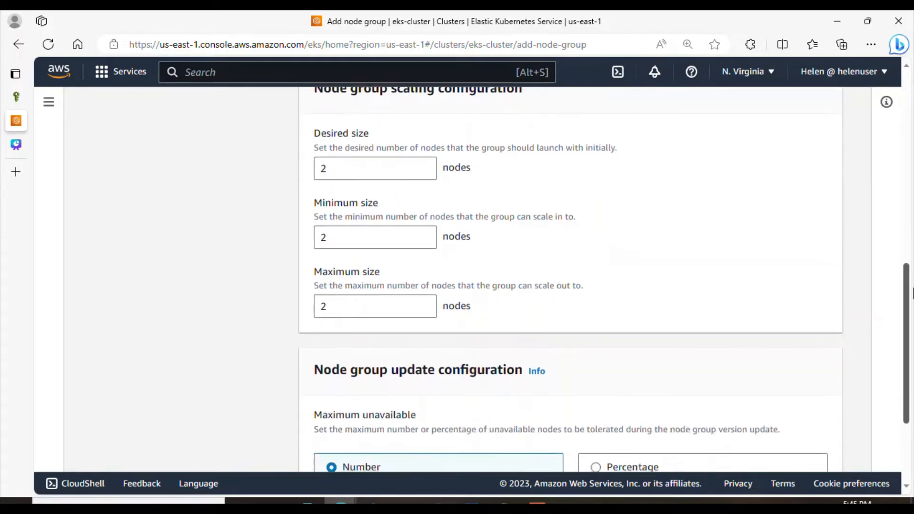
scroll(912, 293, down, 3)
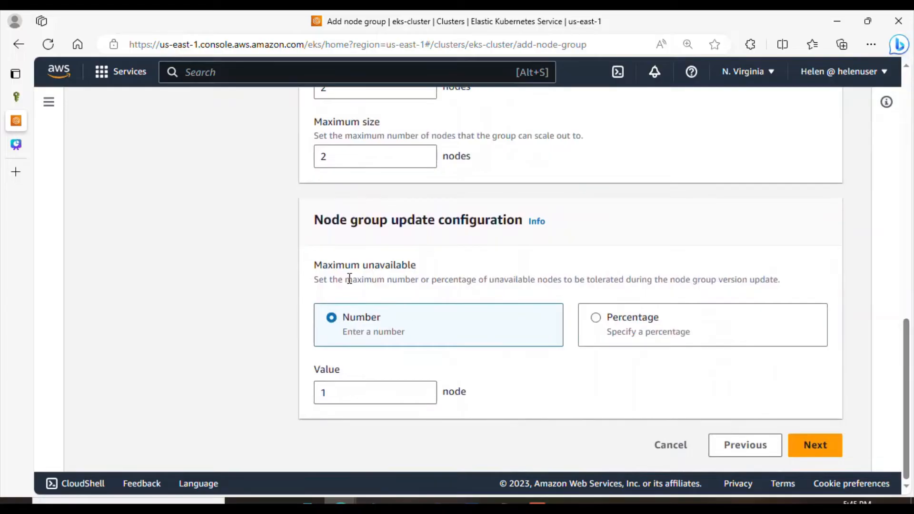
drag(349, 279, 504, 281)
click(514, 281)
drag(319, 281, 461, 281)
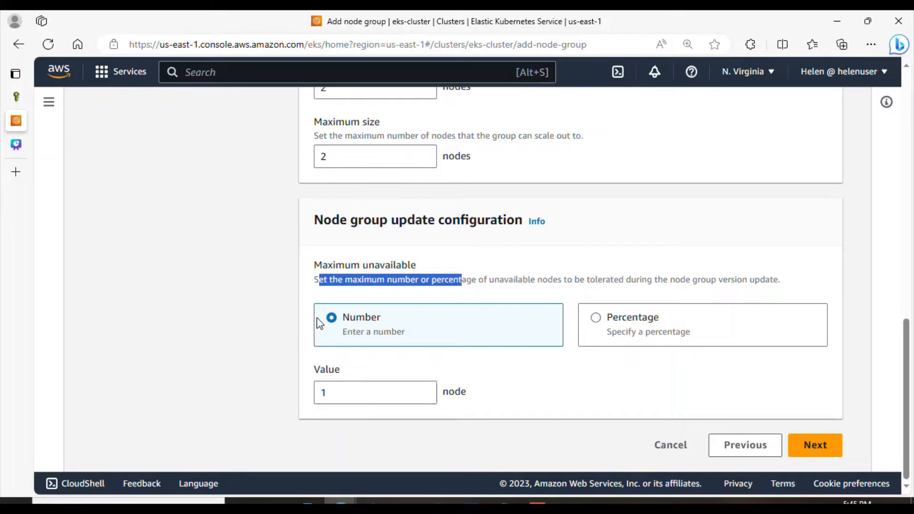
click(341, 398)
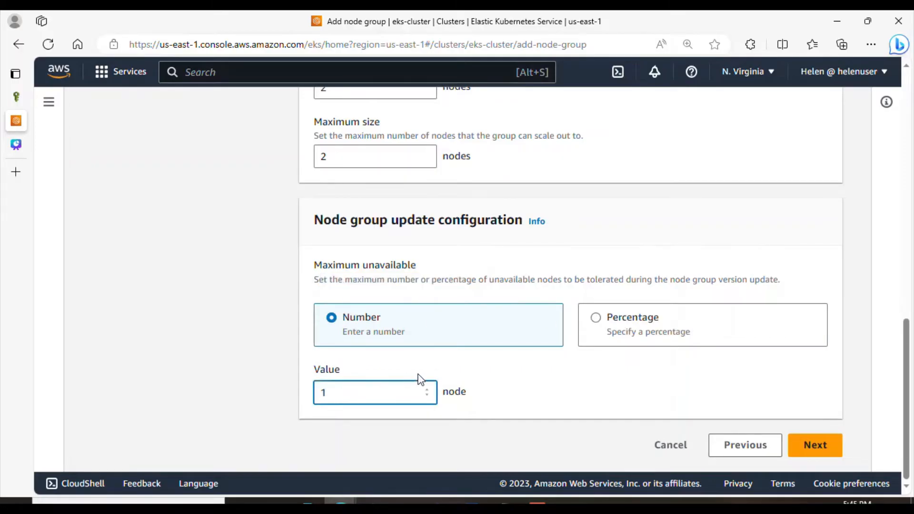
click(810, 450)
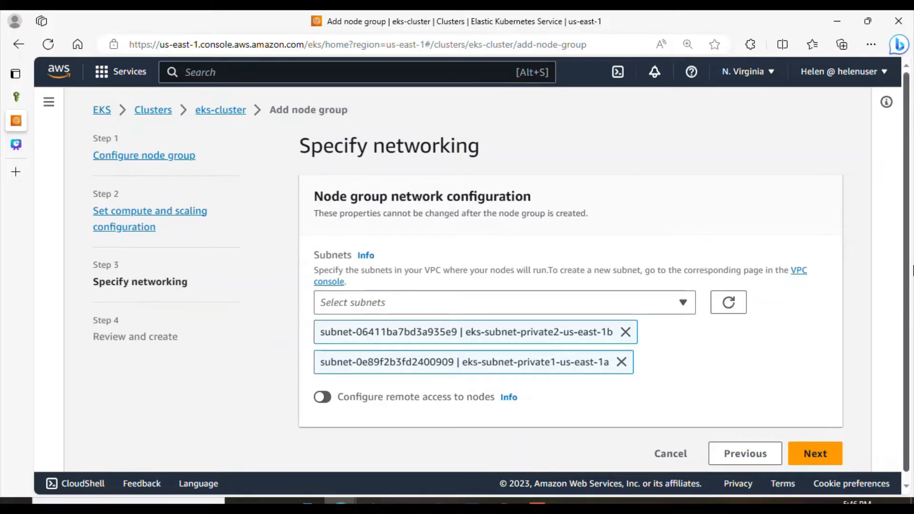
Step: Enable remote access to the nodes and choose windows-key as the EC2 key pair
scroll(912, 270, down, 1)
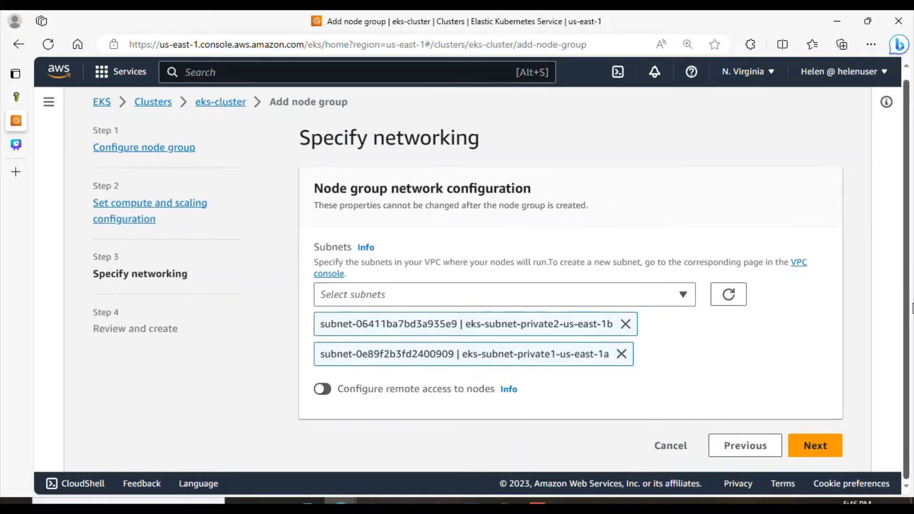
click(322, 390)
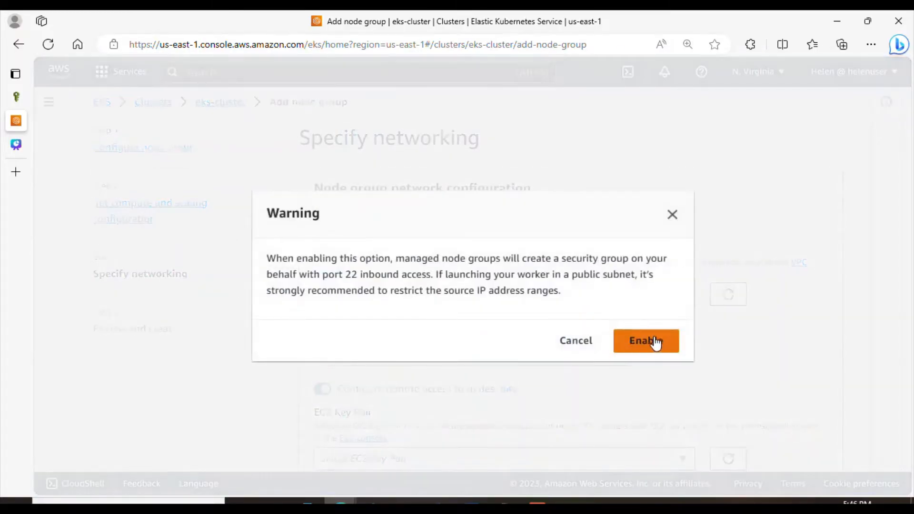
click(655, 343)
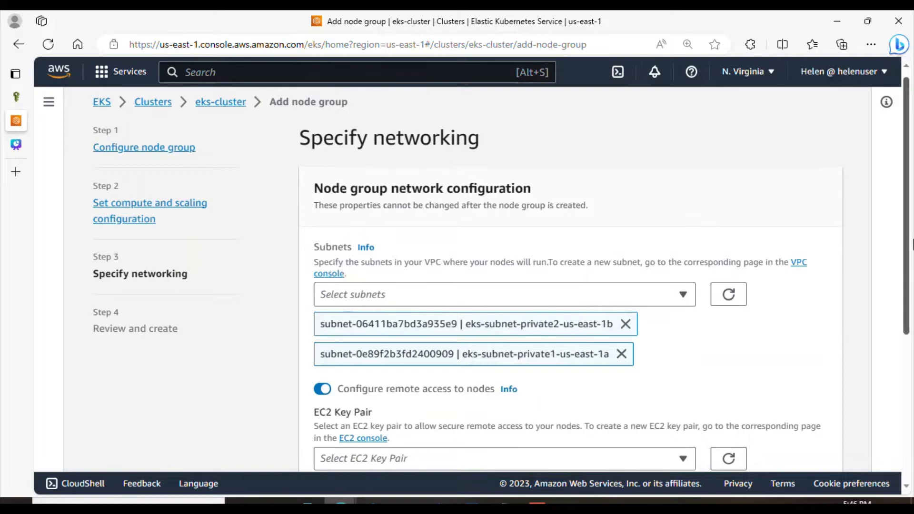
scroll(912, 293, down, 2)
drag(913, 289, 913, 337)
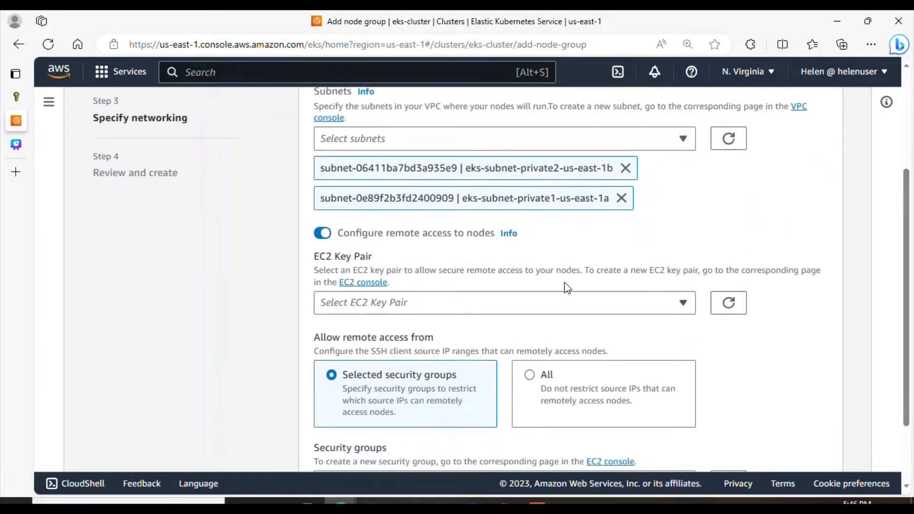
click(691, 308)
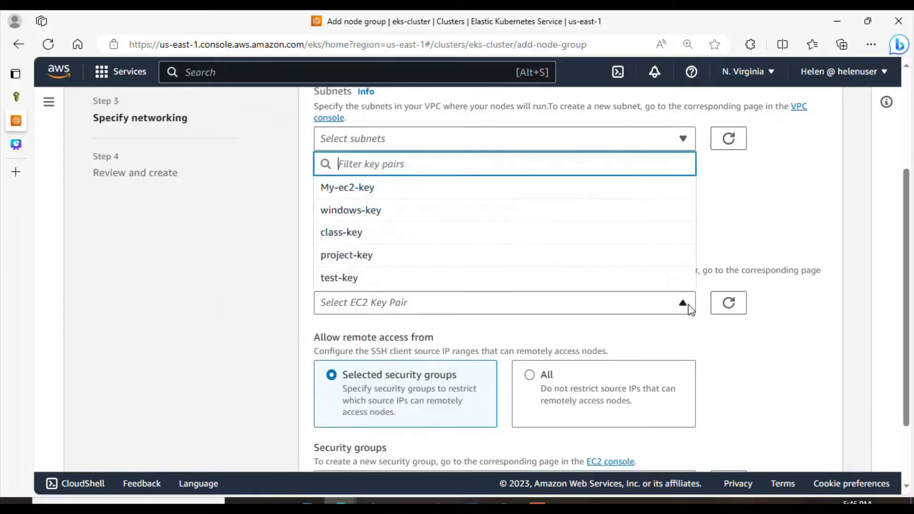
click(366, 220)
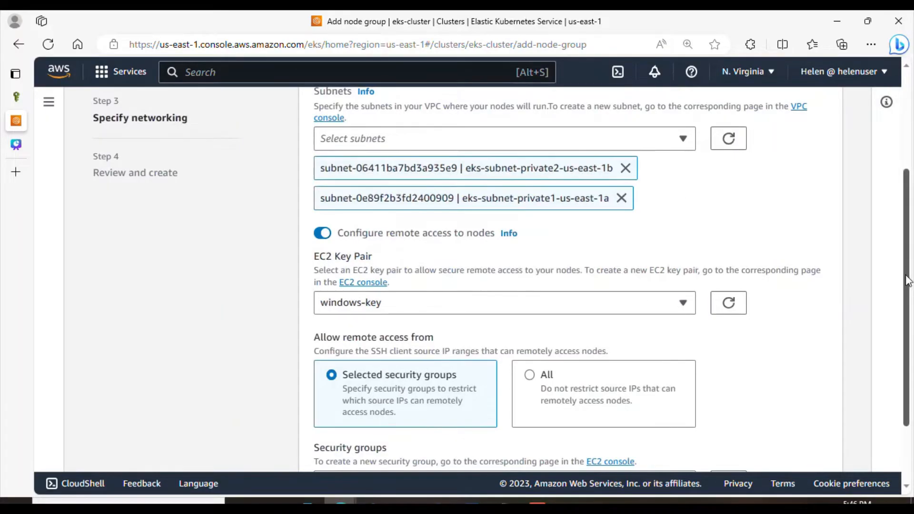
Step: Refresh the available security groups and allow remote access to the nodes from nodegroup-SG
scroll(908, 281, down, 3)
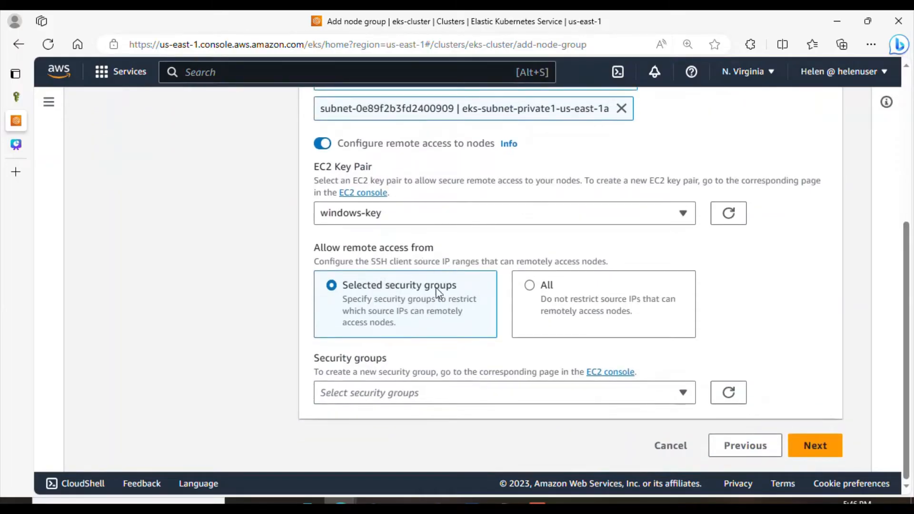
click(685, 396)
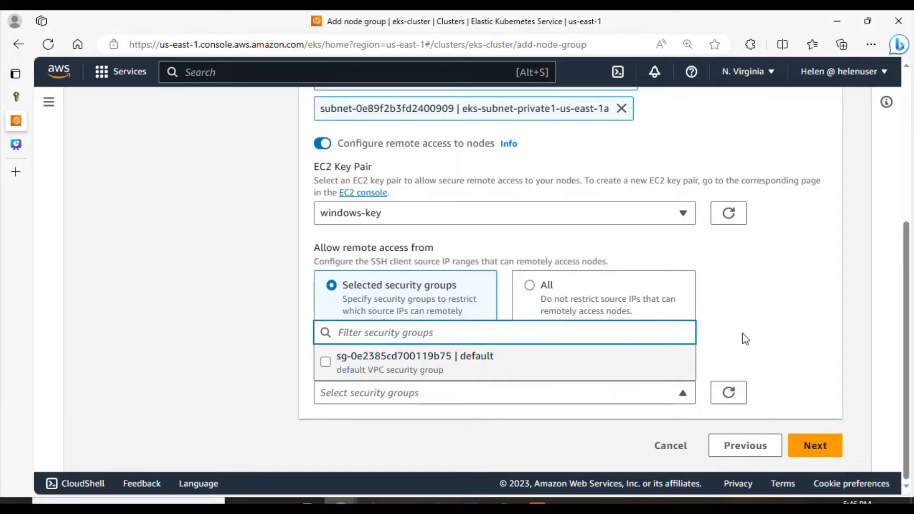
click(730, 392)
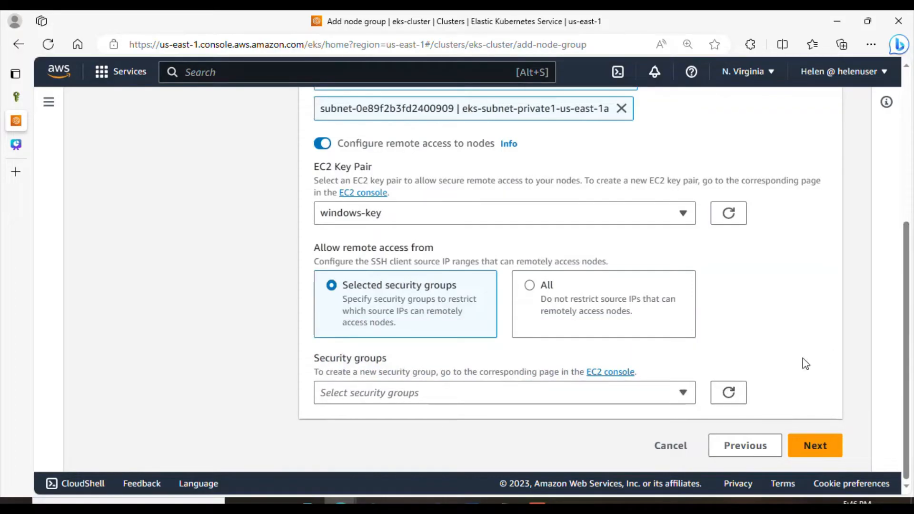
click(742, 390)
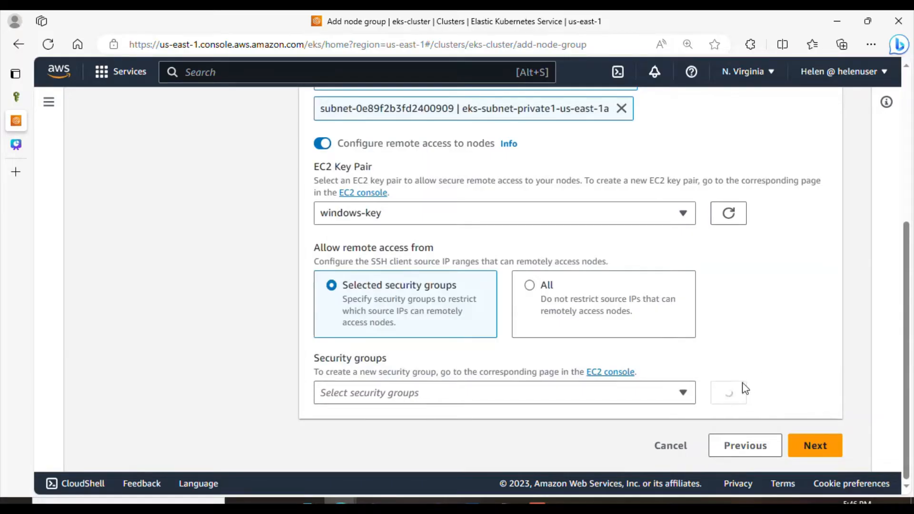
click(659, 406)
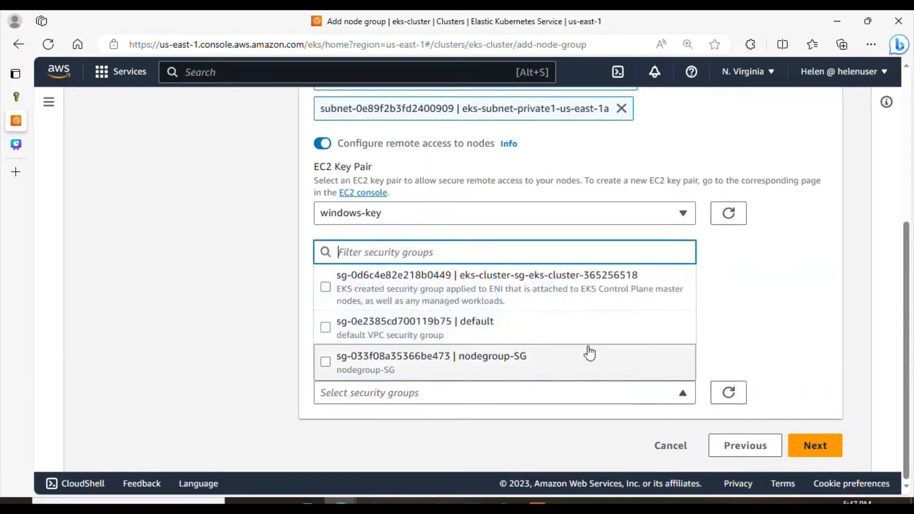
click(514, 366)
click(795, 292)
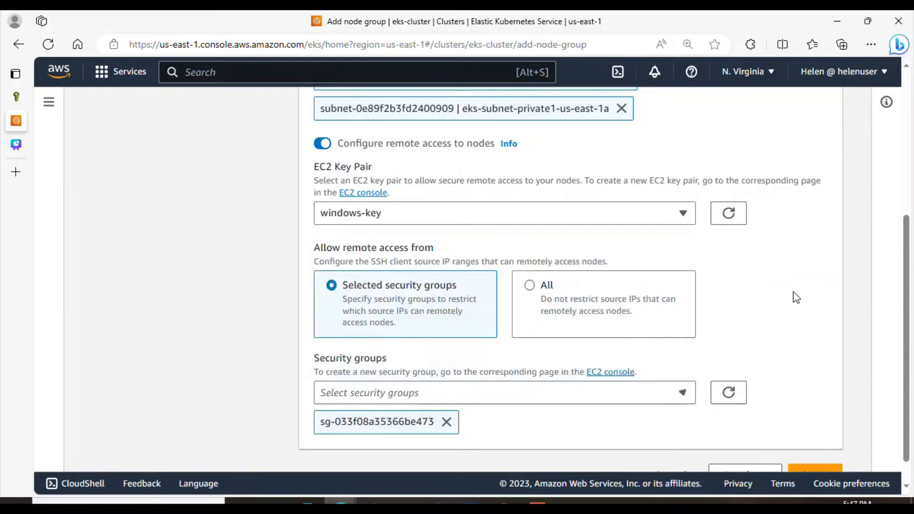
Step: Continue to the review of the node group configuration and create My-node-group
scroll(809, 333, down, 2)
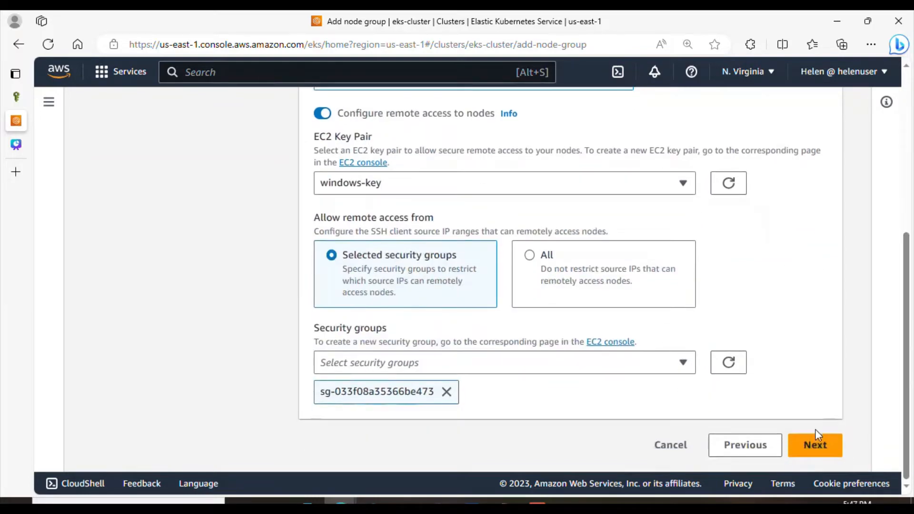
click(816, 449)
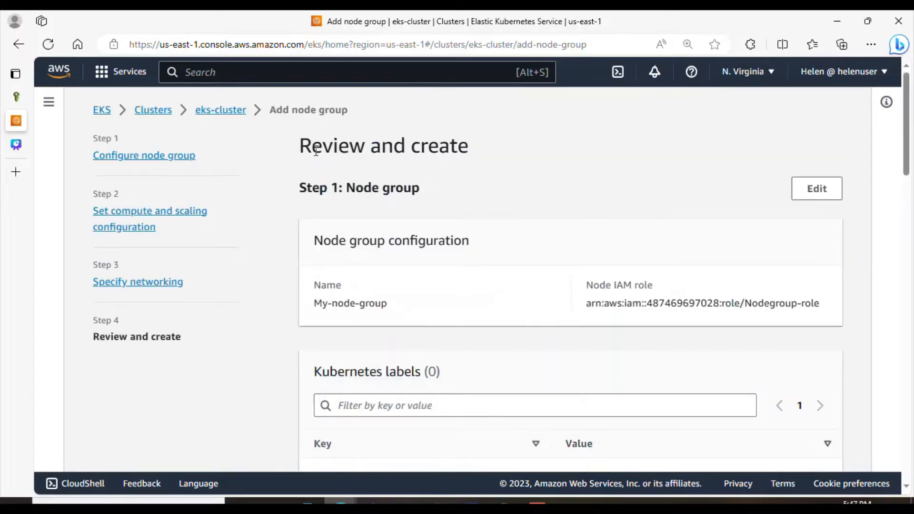
drag(911, 150, 913, 480)
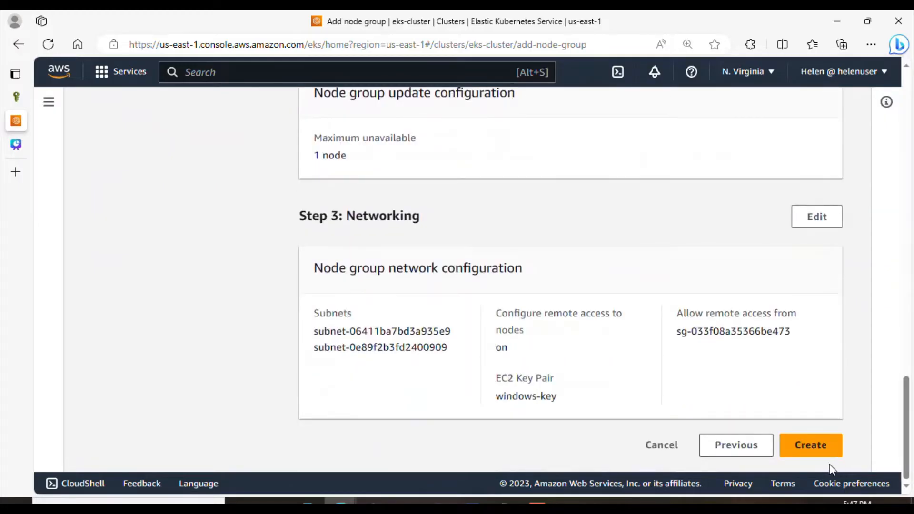
click(811, 448)
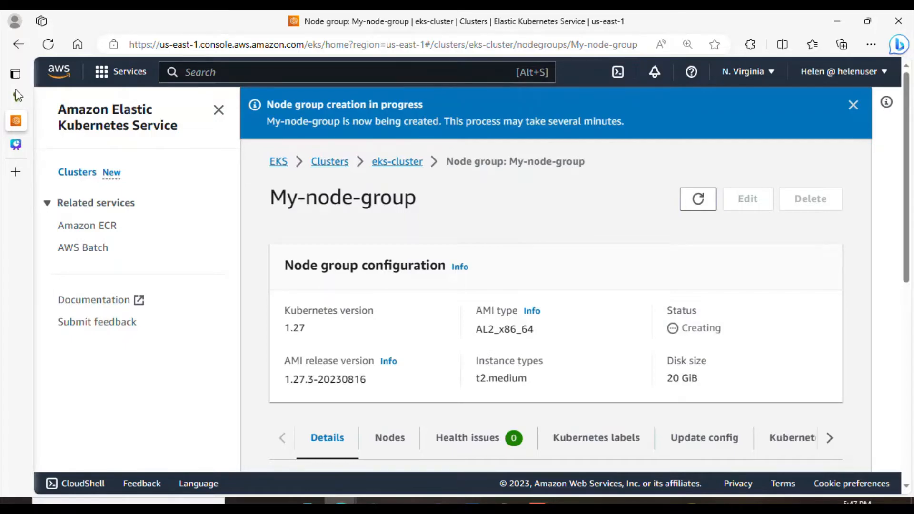
Step: Switch to the IAM browser tab, go to the EC2 service and examine the worker node instances' states and availability zones
click(38, 101)
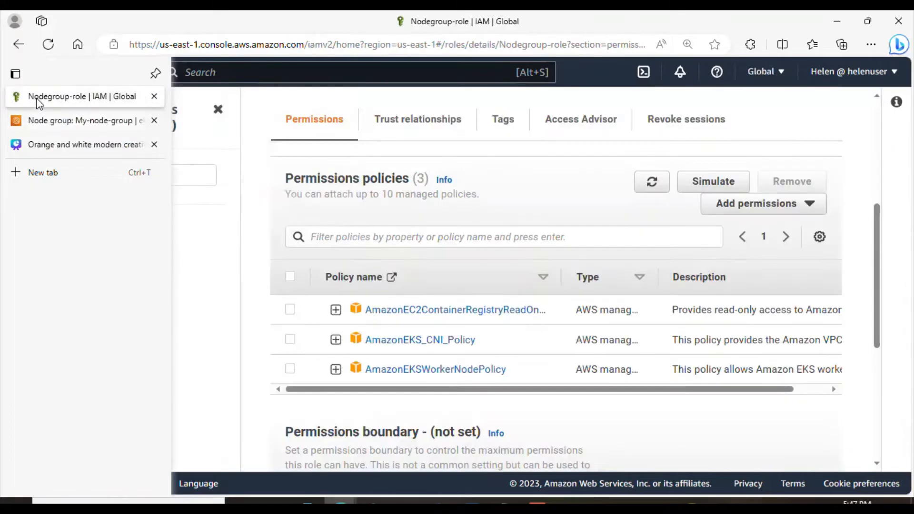
click(244, 72)
text(ec2)
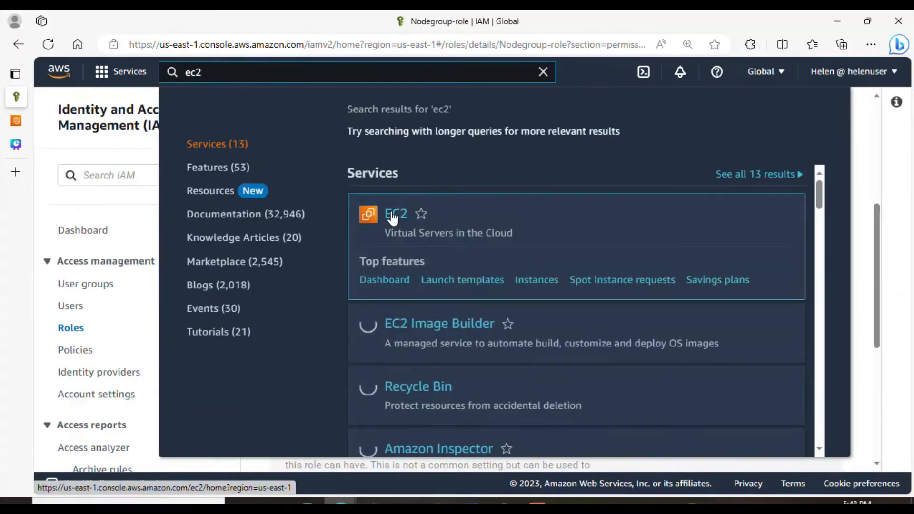
click(393, 215)
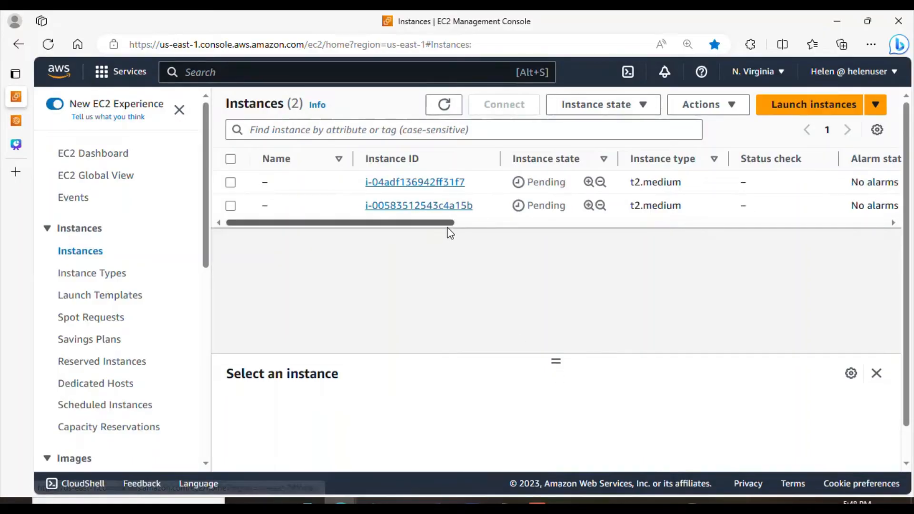
drag(449, 223, 618, 223)
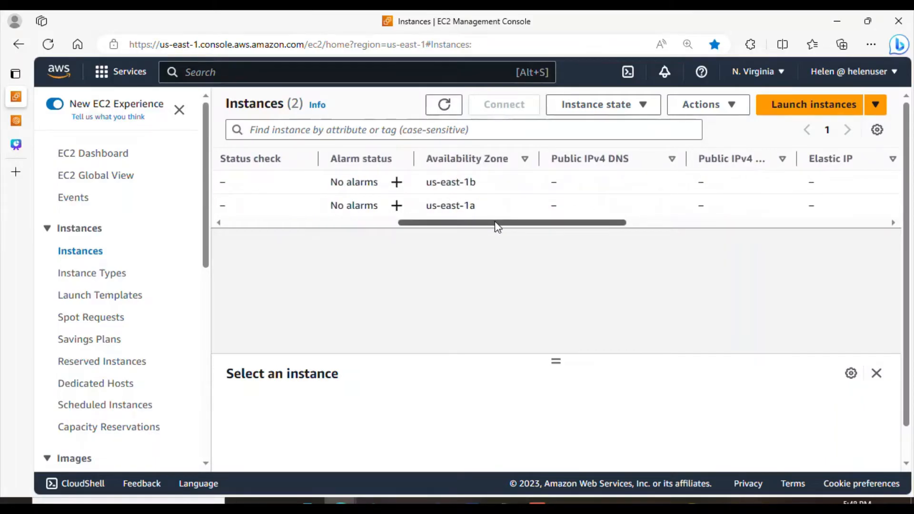
drag(495, 224, 294, 238)
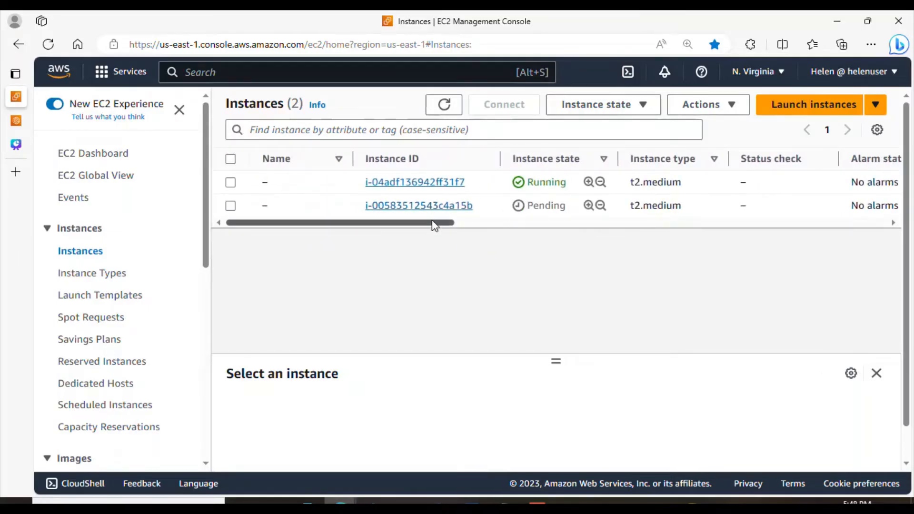
Step: Switch to the EKS browser tab, refresh My-node-group to check its creation status and dismiss the creation notice
drag(430, 222, 336, 230)
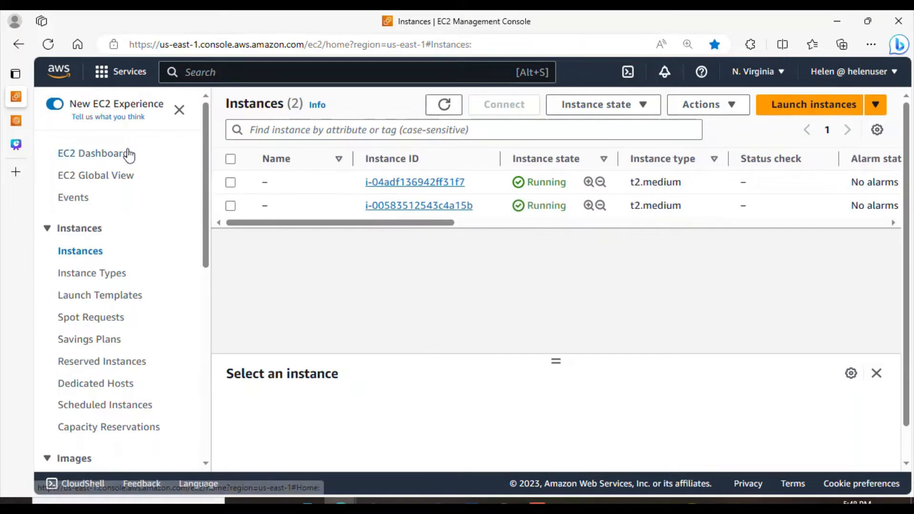
click(20, 122)
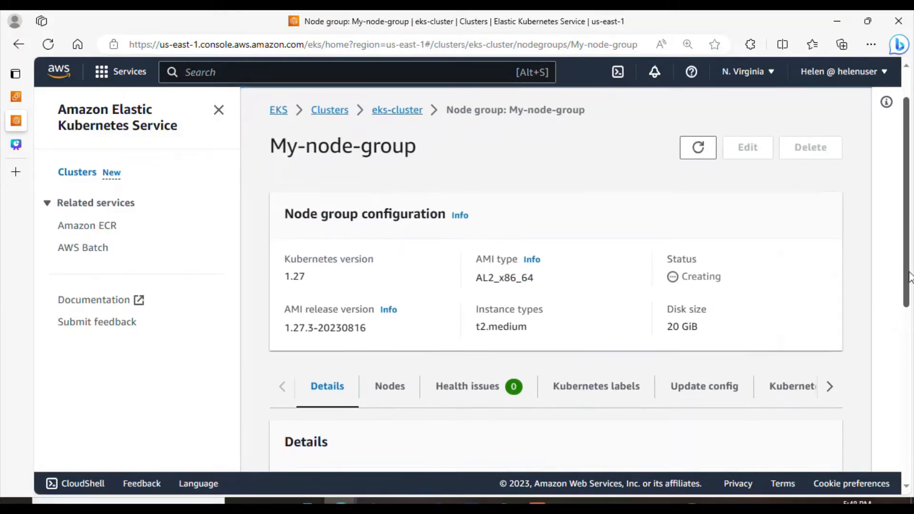
click(705, 149)
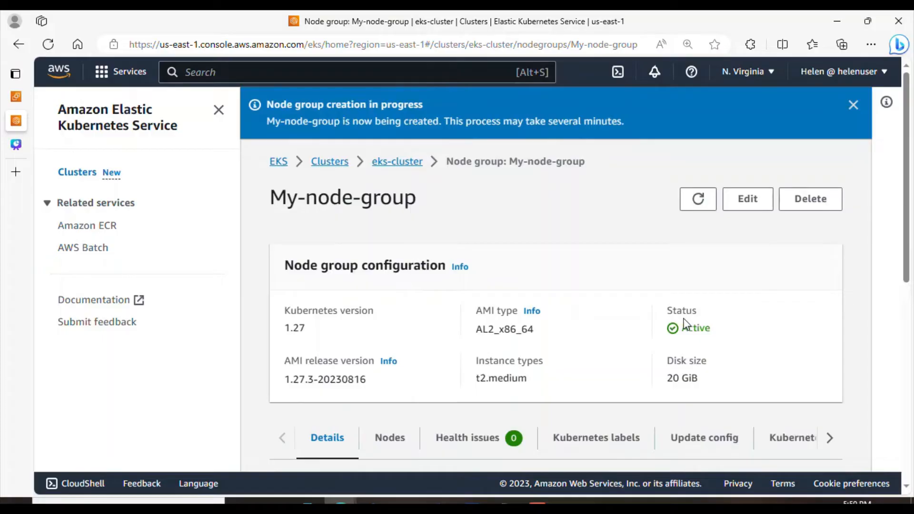
click(854, 108)
Step: Examine the nodes of My-node-group and their status, and return to the node group's details
drag(911, 114, 912, 176)
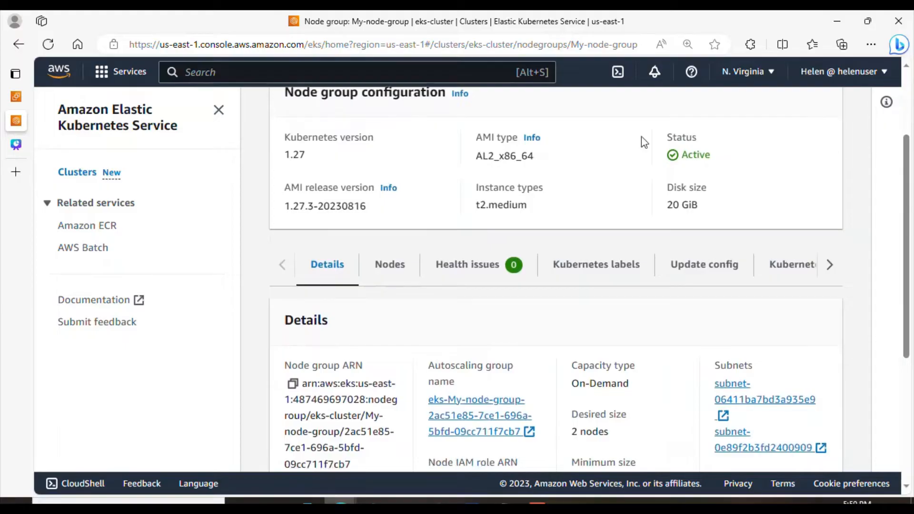
click(384, 275)
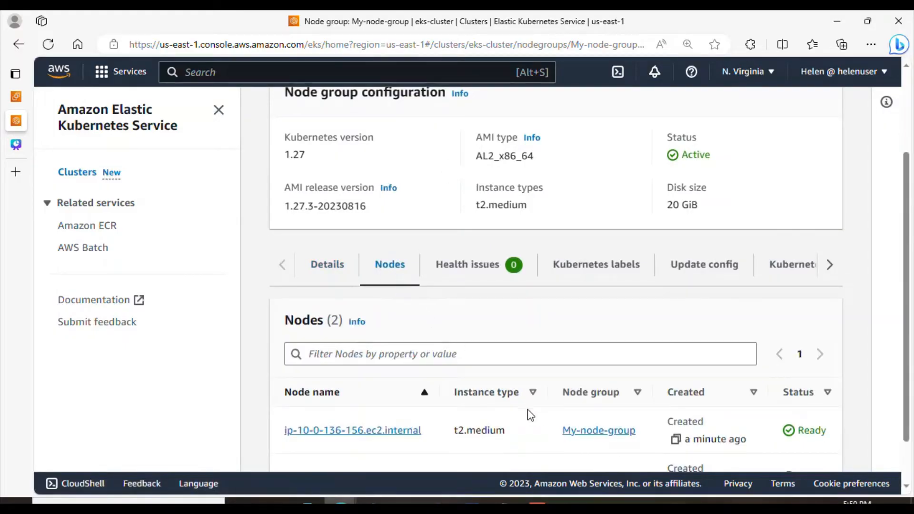
scroll(913, 250, down, 1)
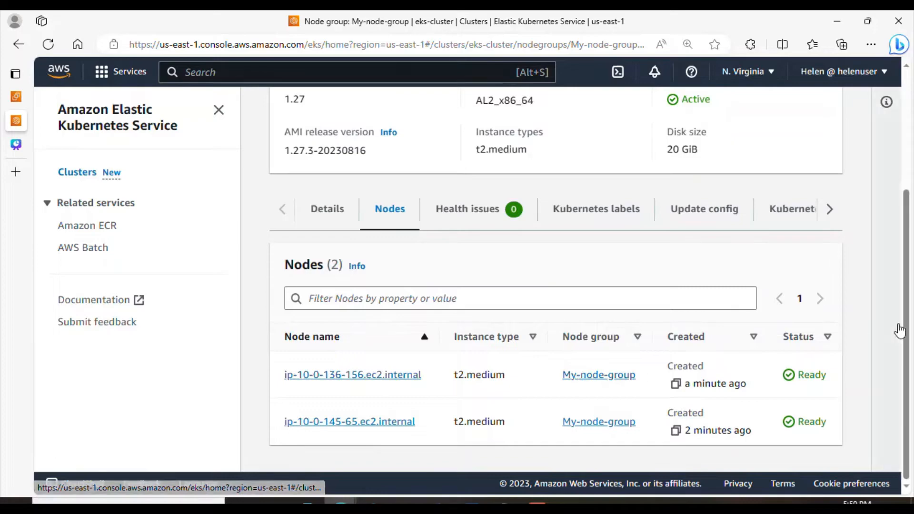
drag(912, 323, 911, 256)
click(337, 320)
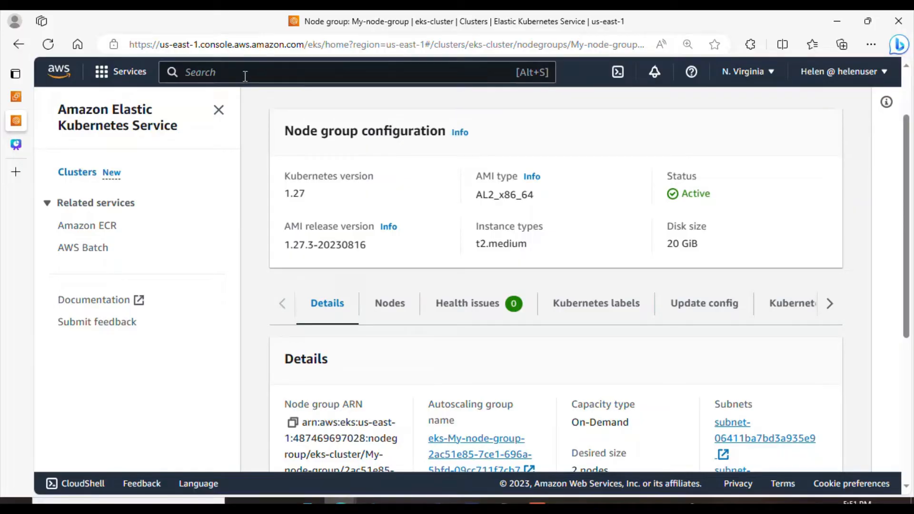
Step: Switch to the EC2 browser tab and start launching a new instance named bastion-host
click(26, 101)
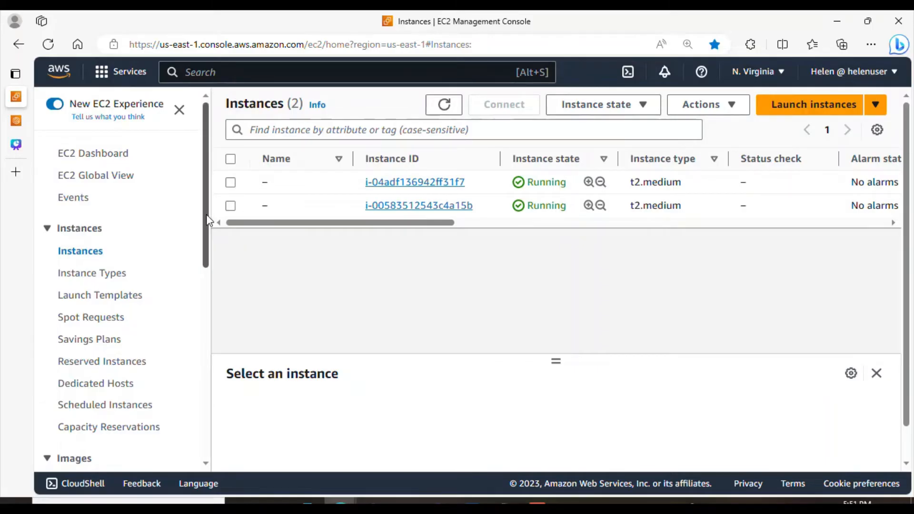
click(812, 112)
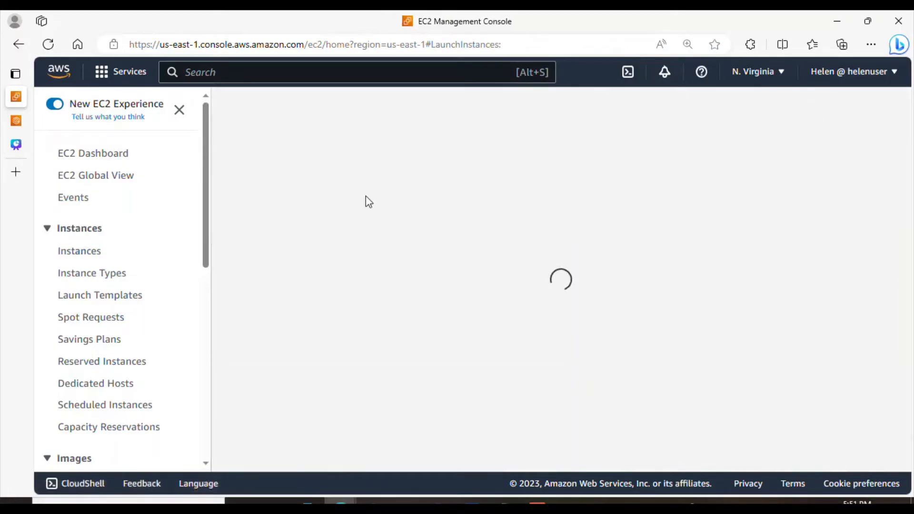
click(256, 305)
text(bas)
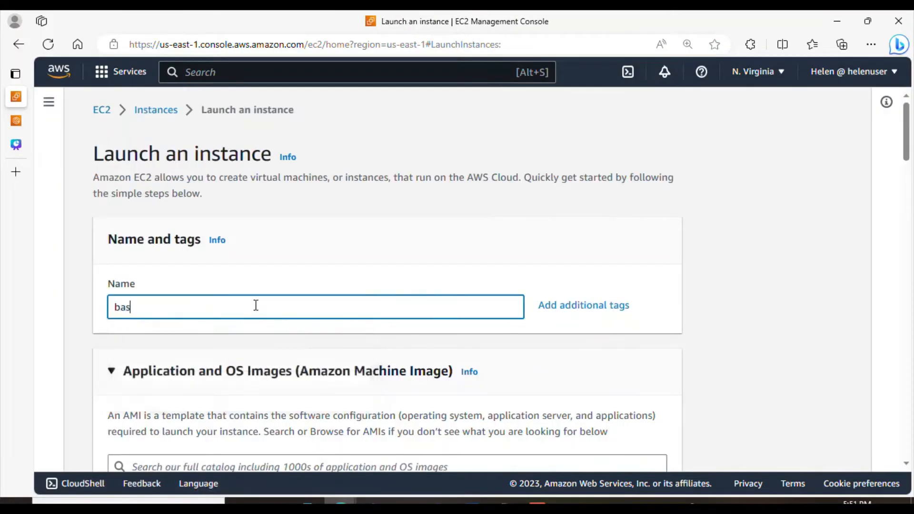
text(tion-host)
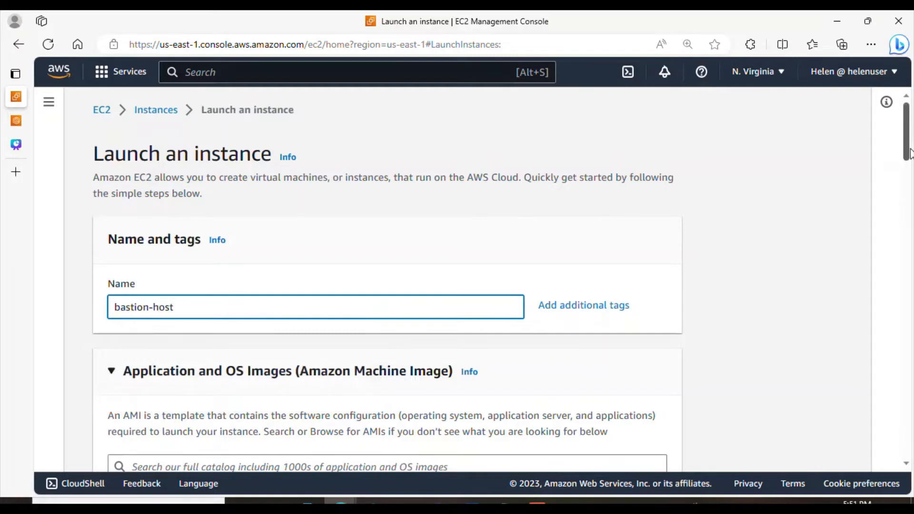
Step: Keep the Amazon Linux 2023 AMI and choose windows-key as the instance's key pair
drag(910, 152, 912, 210)
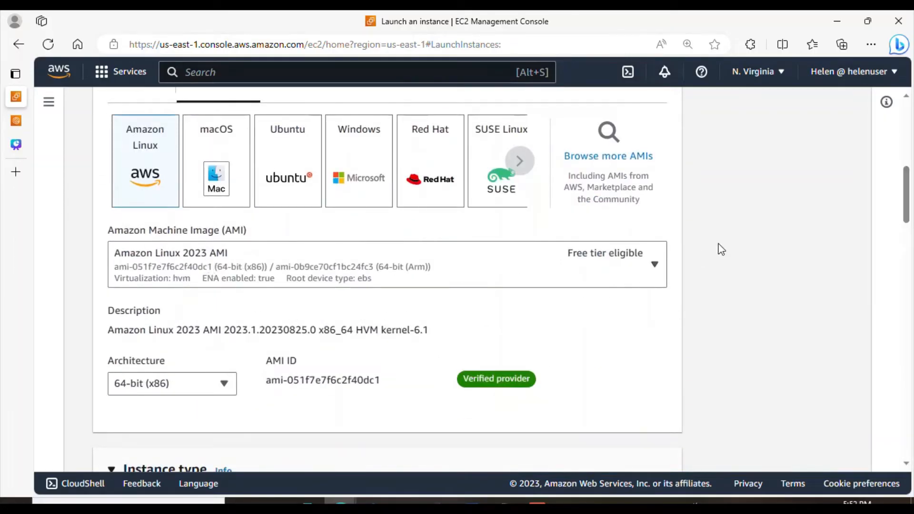
drag(912, 193, 913, 281)
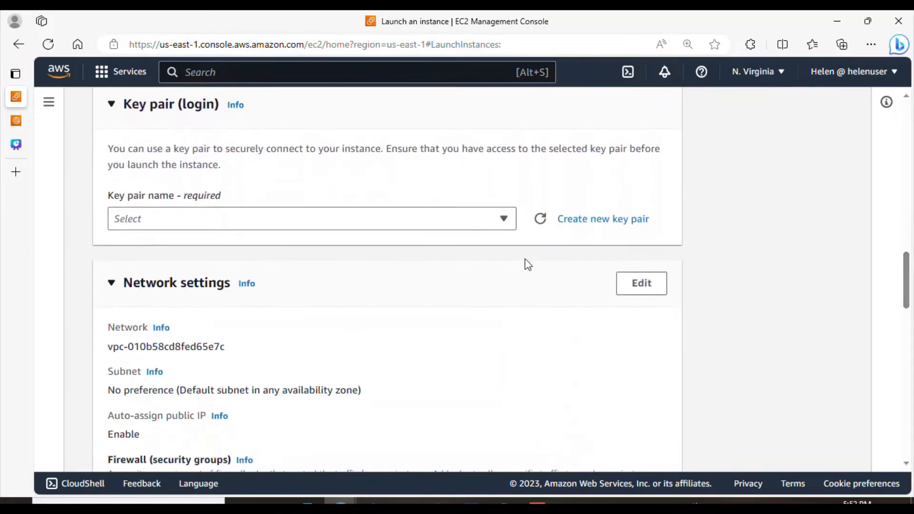
click(459, 218)
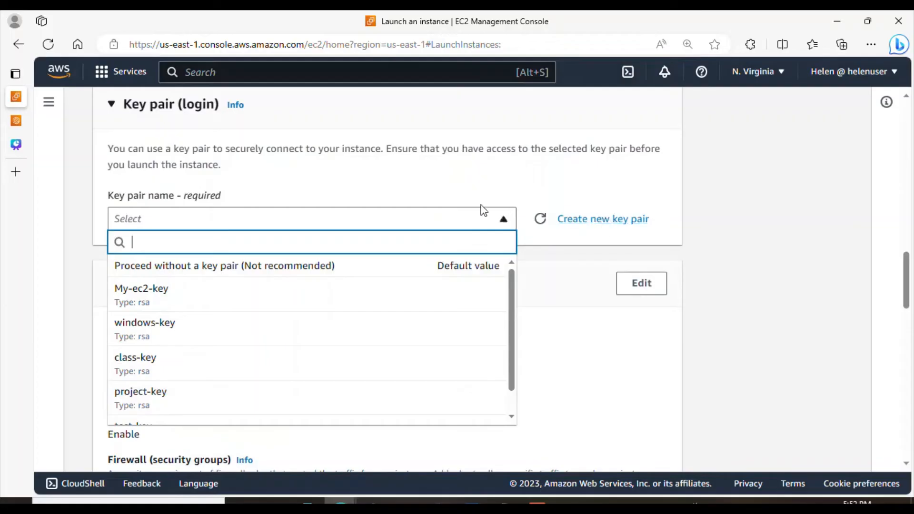
click(251, 327)
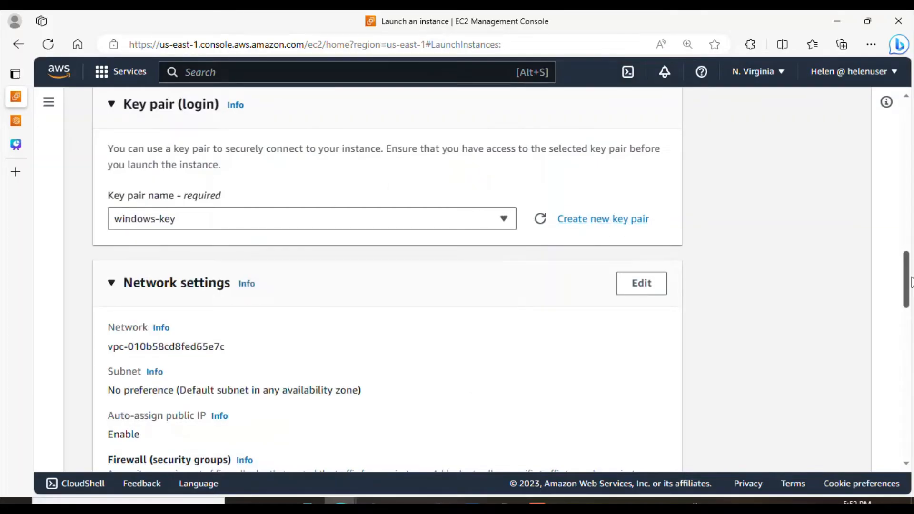
Step: Edit the instance's network settings and choose eks-vpc as the VPC
drag(911, 282, 912, 286)
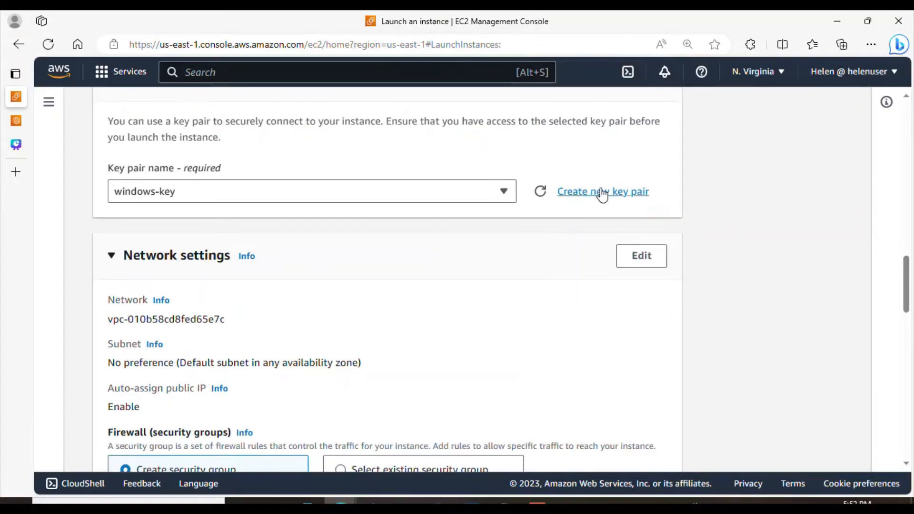
mouse_move(911, 283)
mouse_down()
mouse_move(911, 307)
mouse_move(911, 283)
mouse_up()
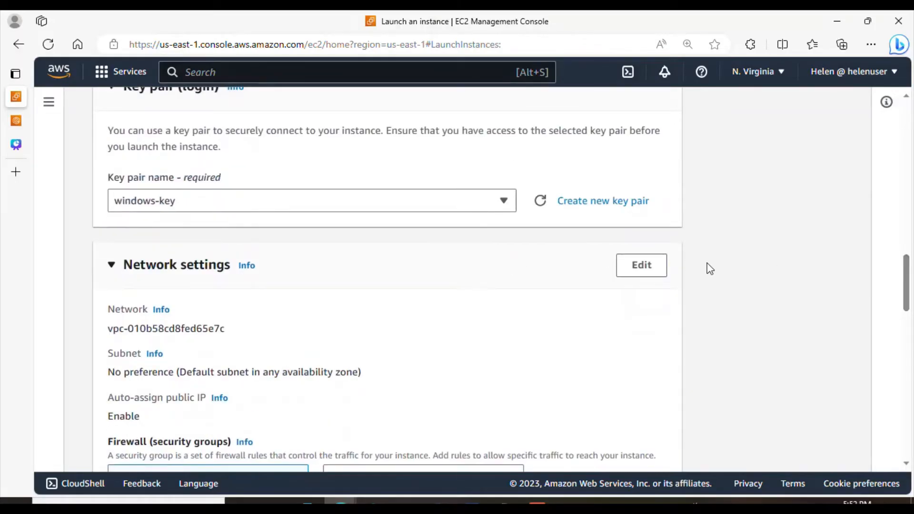
click(651, 267)
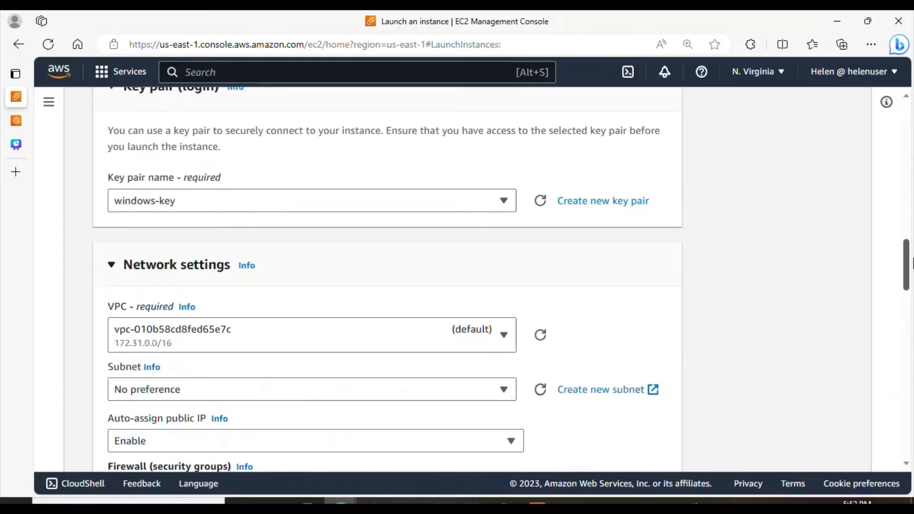
drag(909, 268, 909, 286)
click(483, 197)
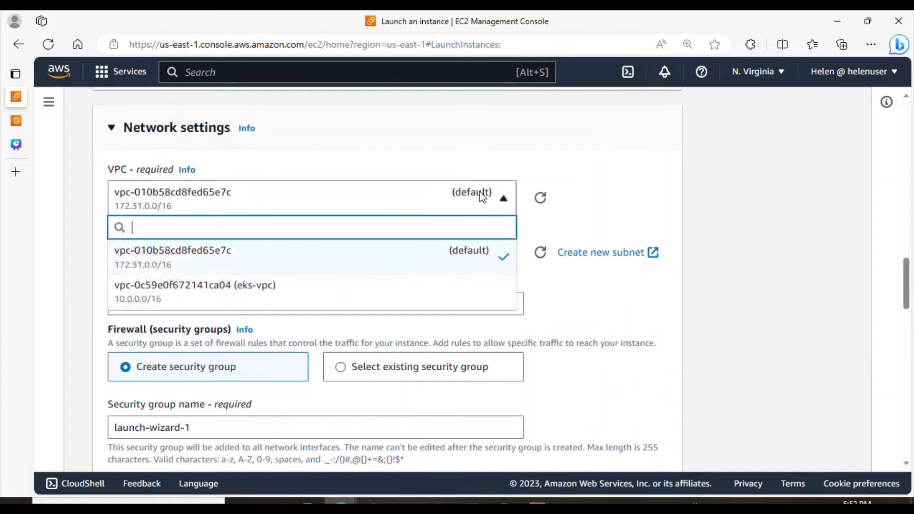
click(270, 294)
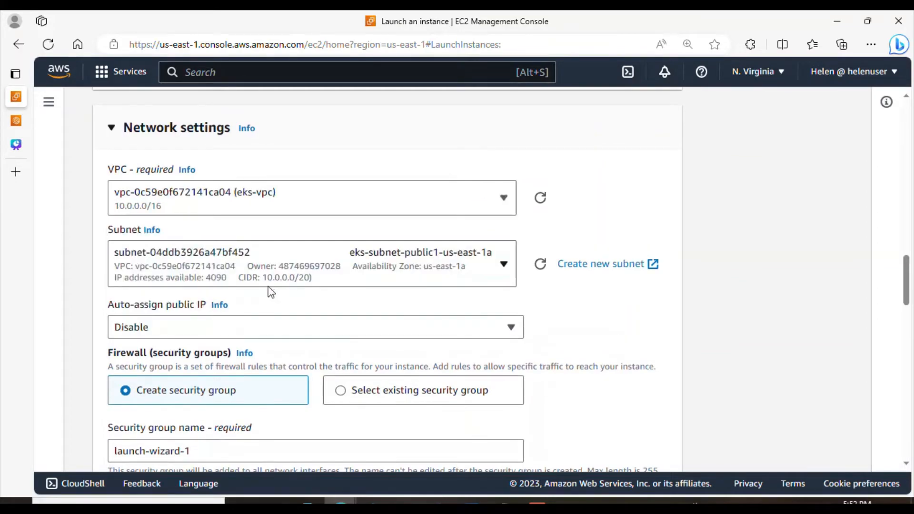
Step: Keep the subnet eks-subnet-public1-us-east-1a and enable auto-assigning a public IP
click(499, 270)
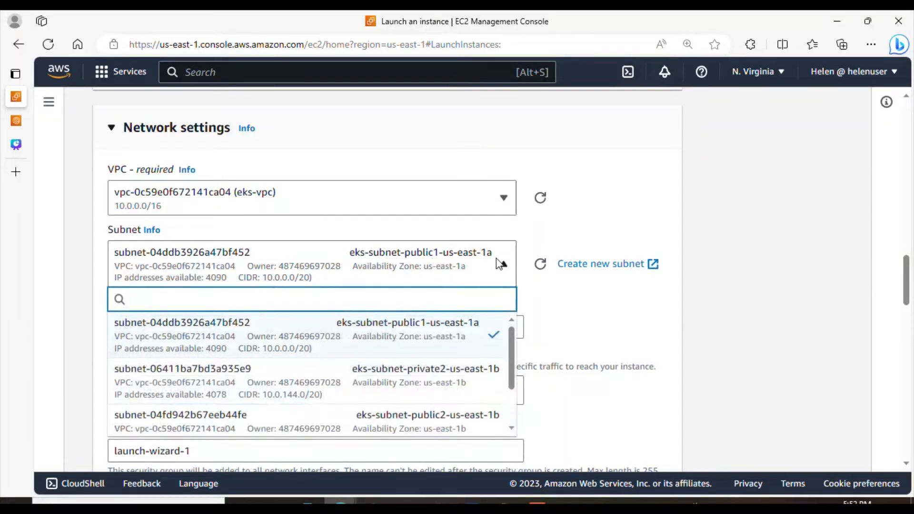
click(547, 241)
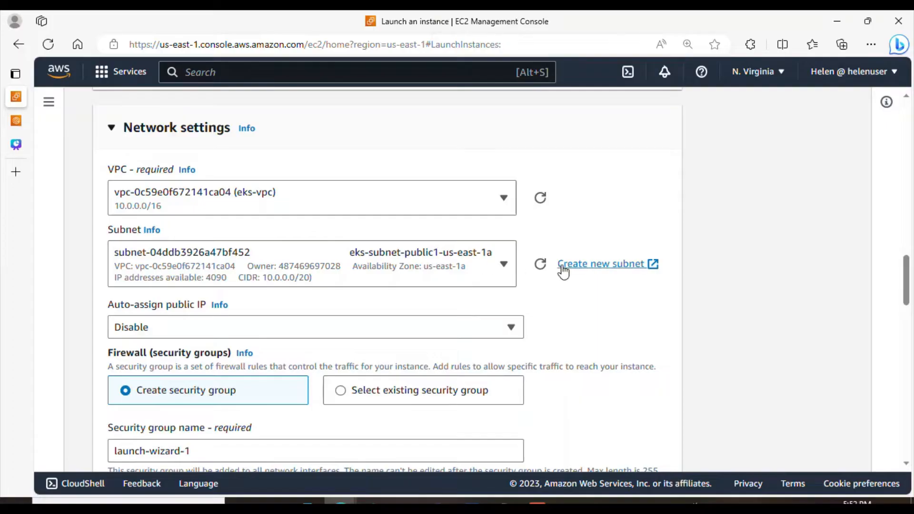
drag(906, 270, 908, 279)
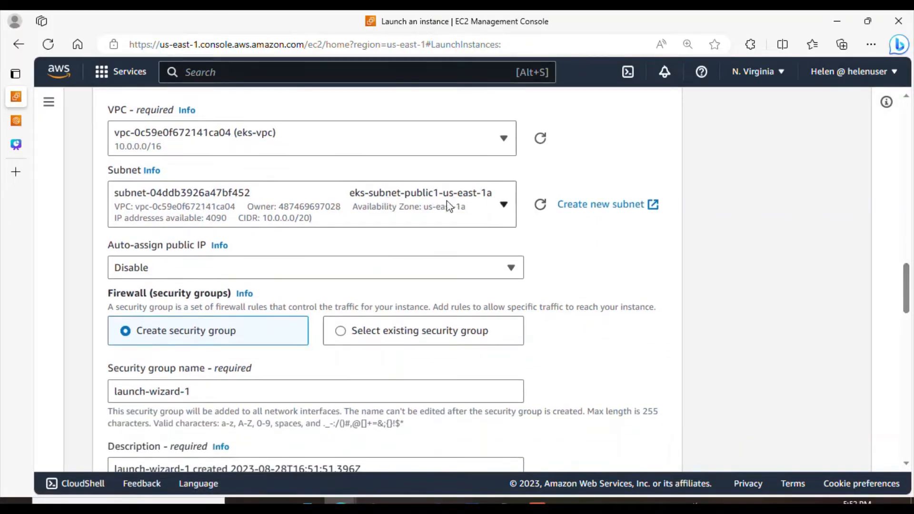
click(192, 268)
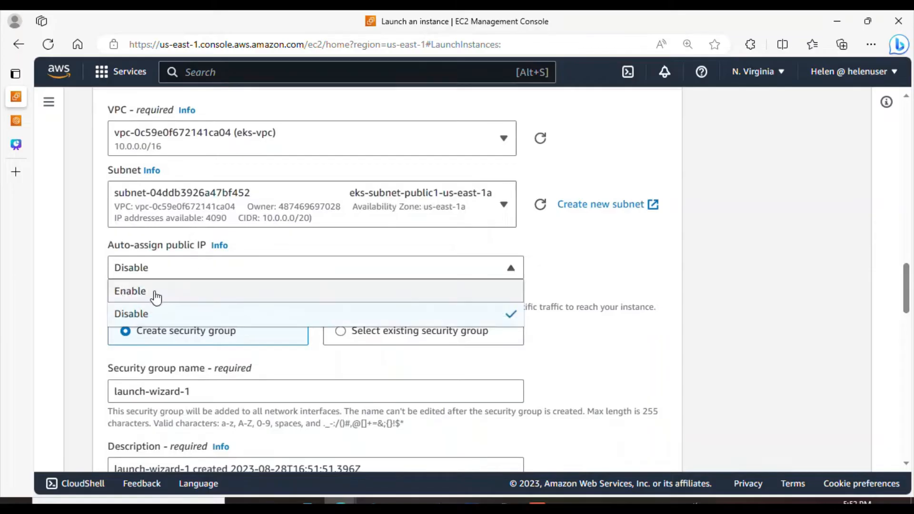
click(139, 299)
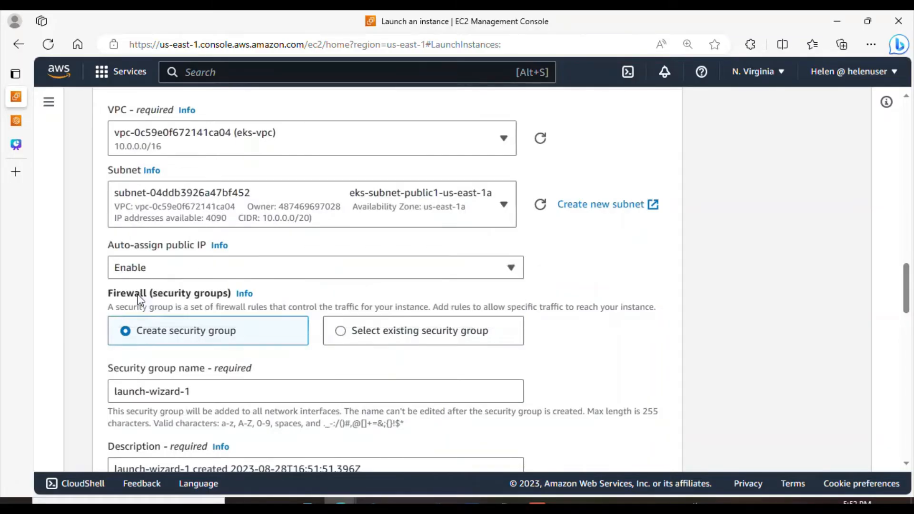
Step: Set both the name and the description of the new security group to bastion-host-sg
drag(910, 289, 911, 311)
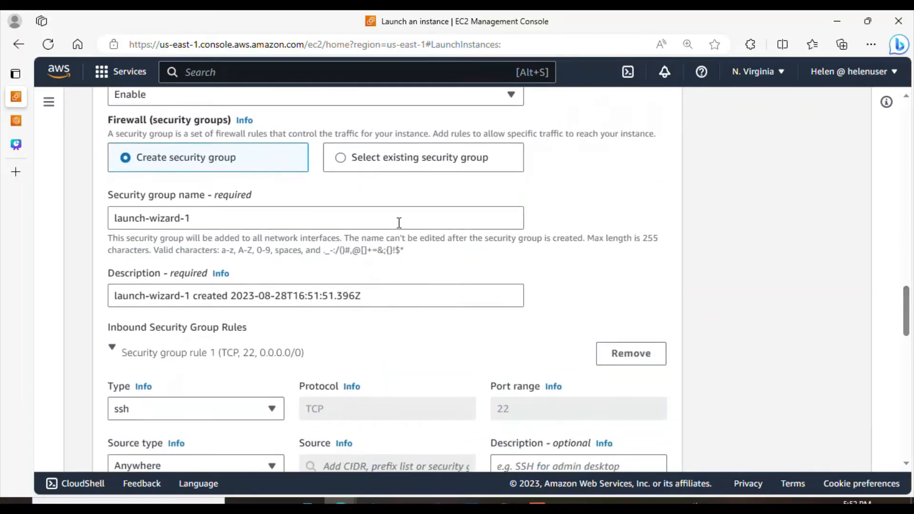
drag(198, 217, 123, 215)
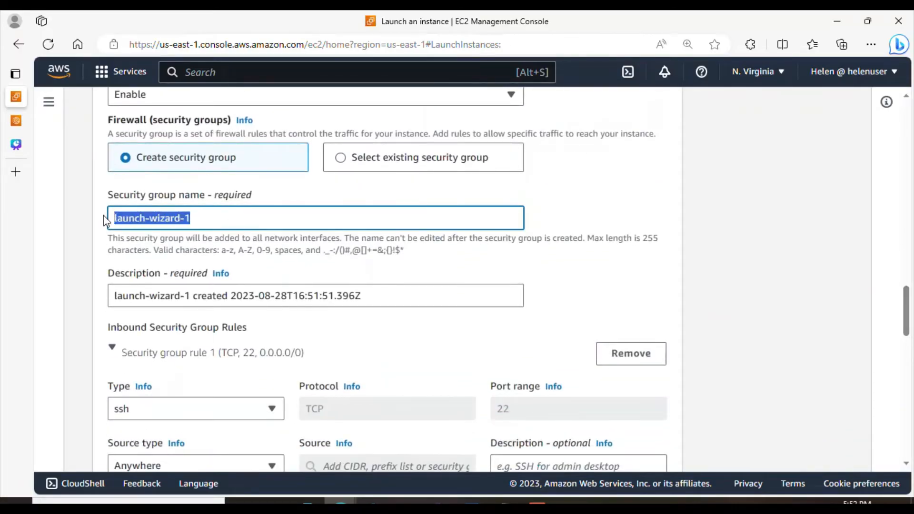
text(bastion-host)
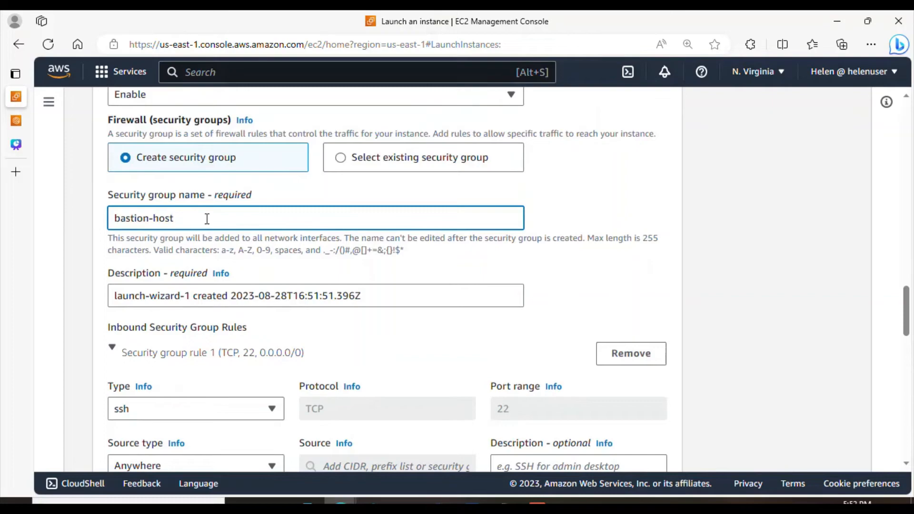
text(-sg)
drag(207, 218, 82, 233)
key(ctrl+c)
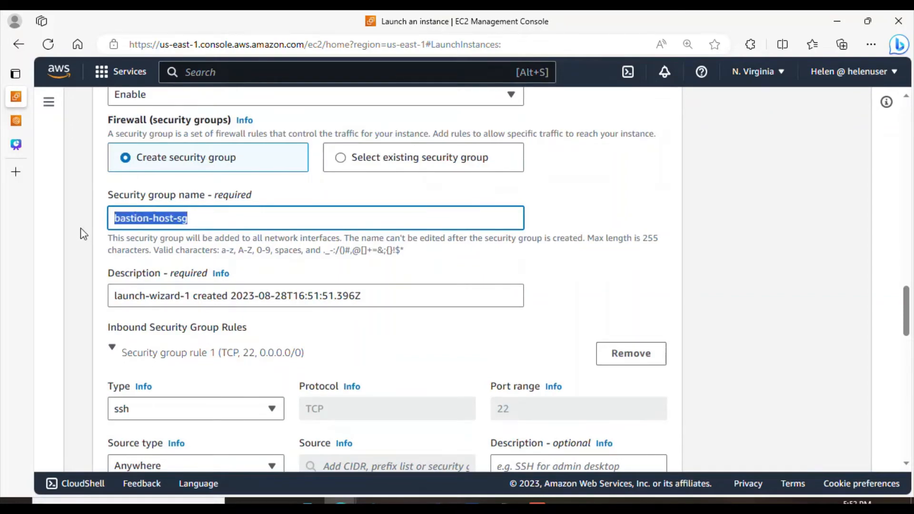
drag(388, 292, 113, 281)
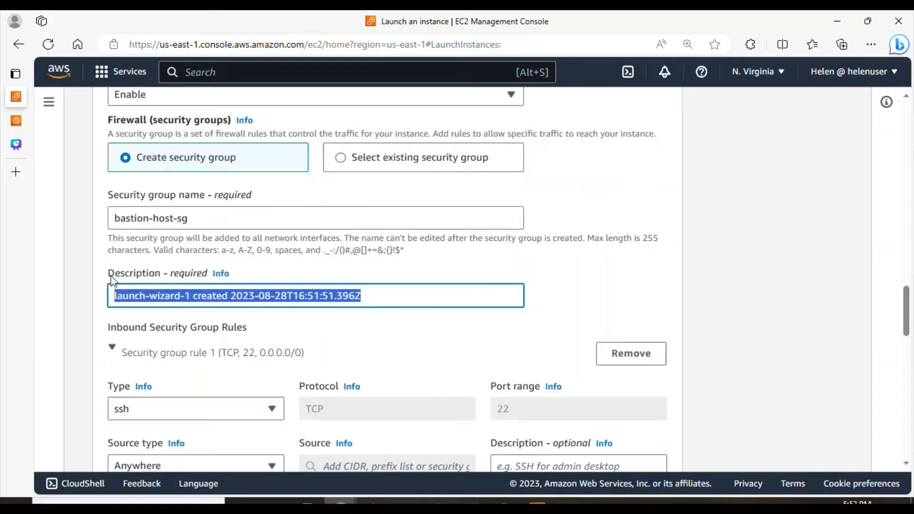
key(ctrl+v)
Step: Check the source type options of the SSH inbound rule, keep Anywhere, and go to the launch summary
scroll(911, 334, down, 3)
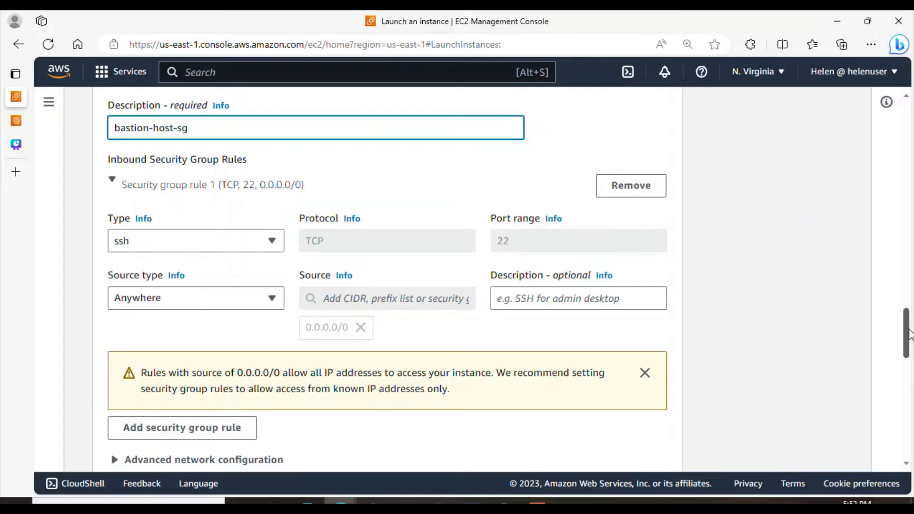
scroll(908, 334, down, 1)
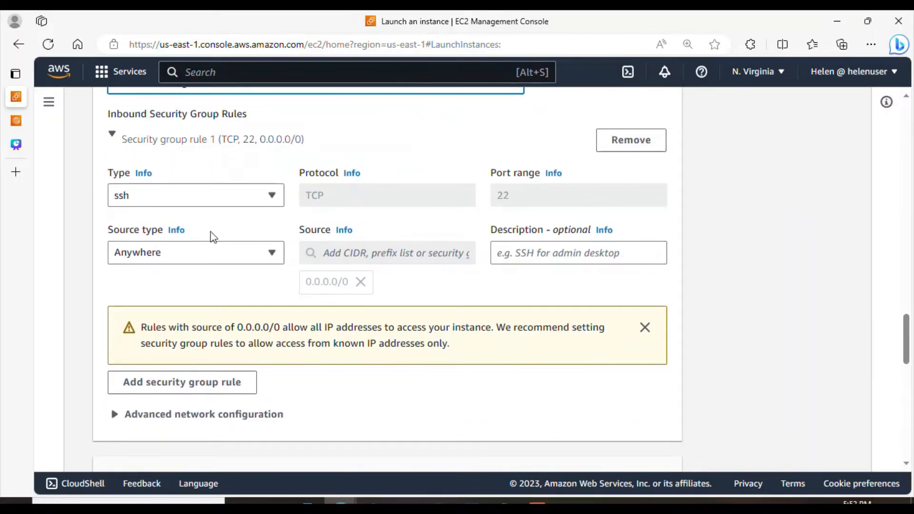
click(261, 252)
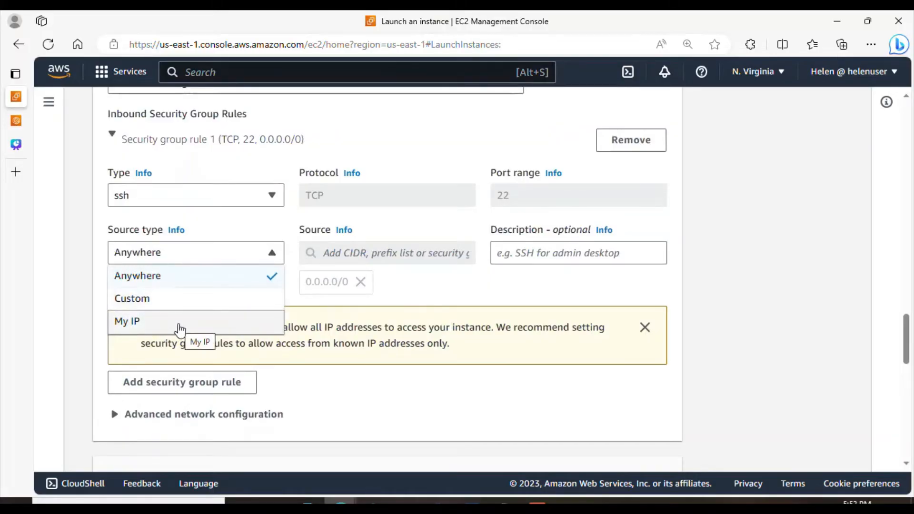
click(446, 301)
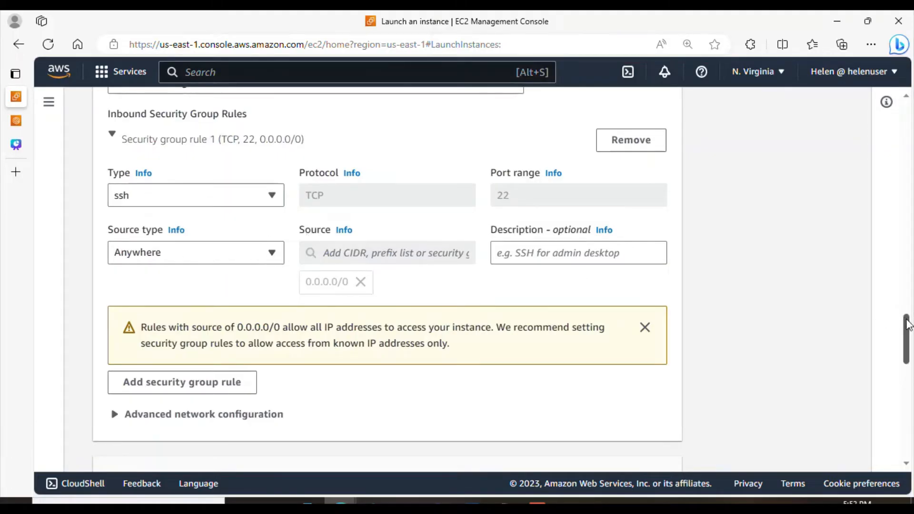
drag(908, 321, 913, 420)
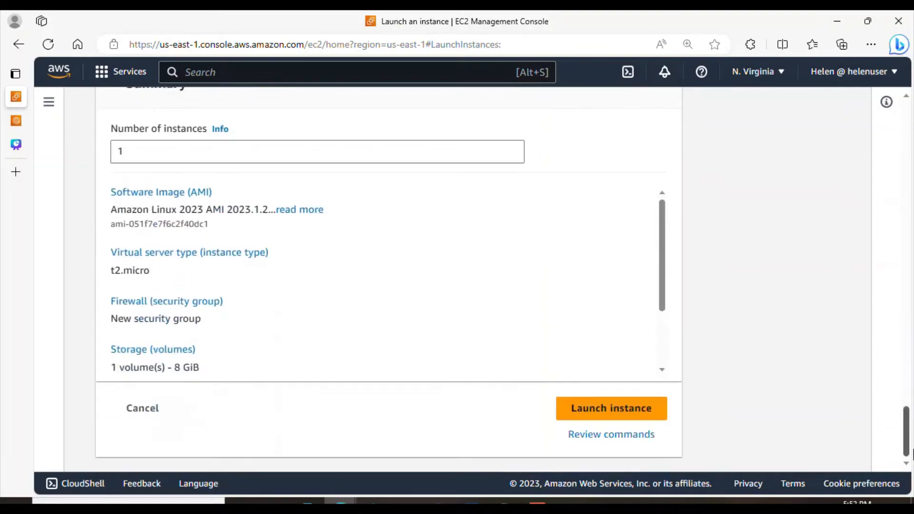
Step: Launch the bastion-host instance and go to the list of all instances
click(595, 414)
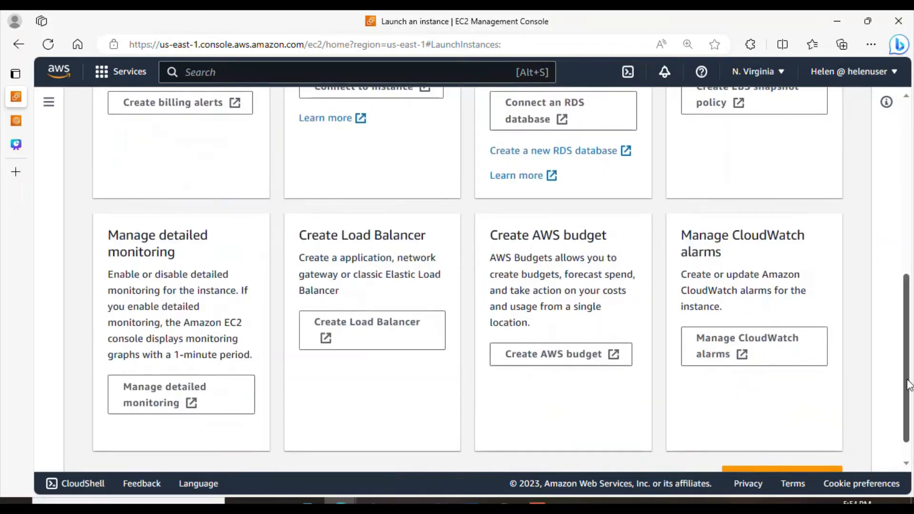
drag(910, 385, 909, 401)
click(794, 443)
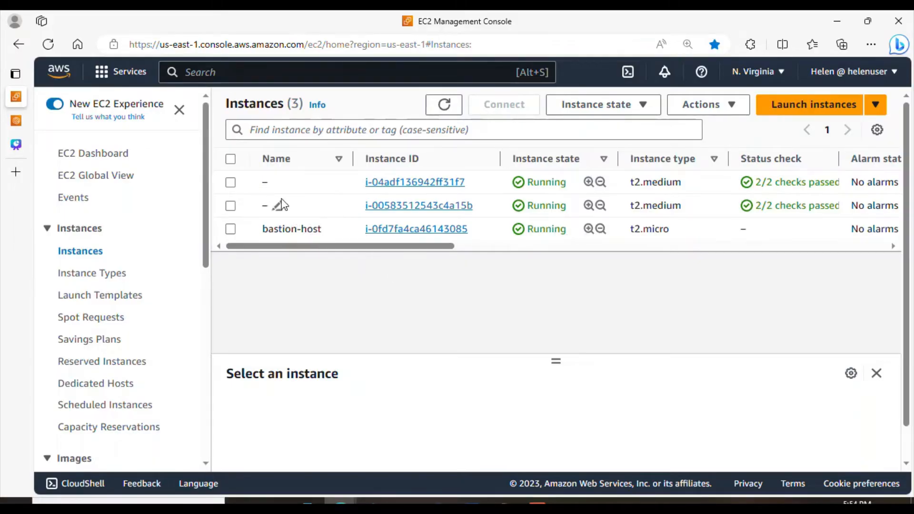
Step: Name the two unnamed t2.medium instances worker1 and worker2, in list order, and leave no instance selected
click(280, 185)
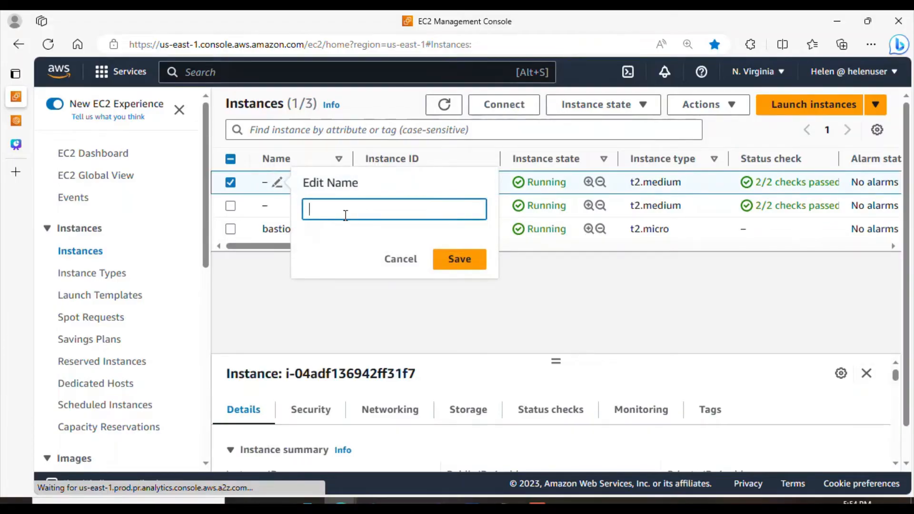
text(worker1)
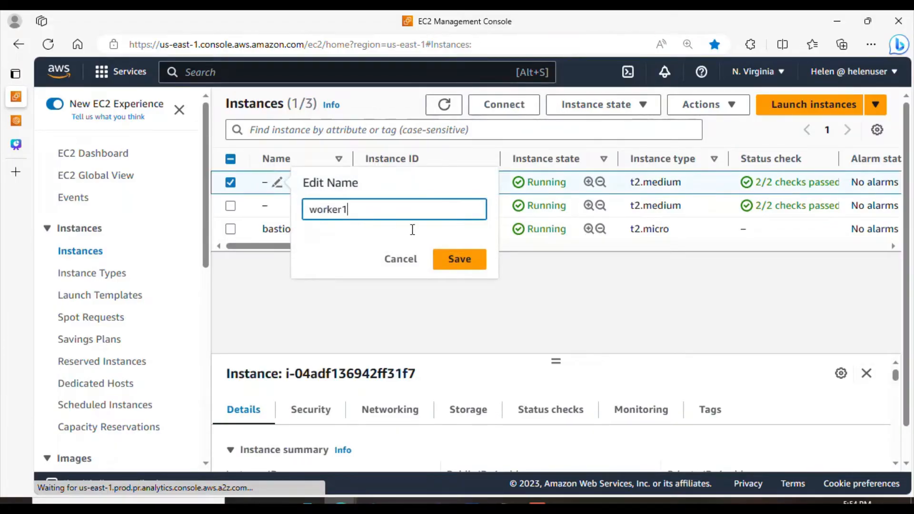
click(460, 260)
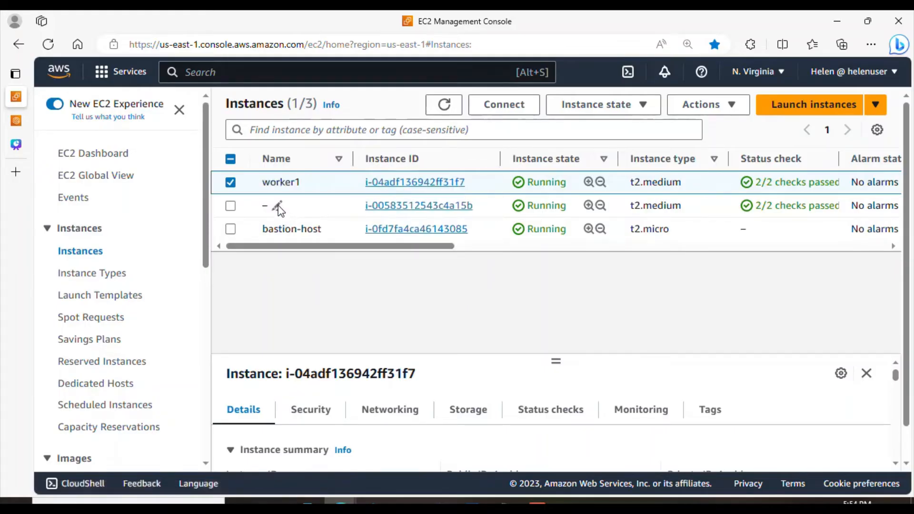
click(277, 207)
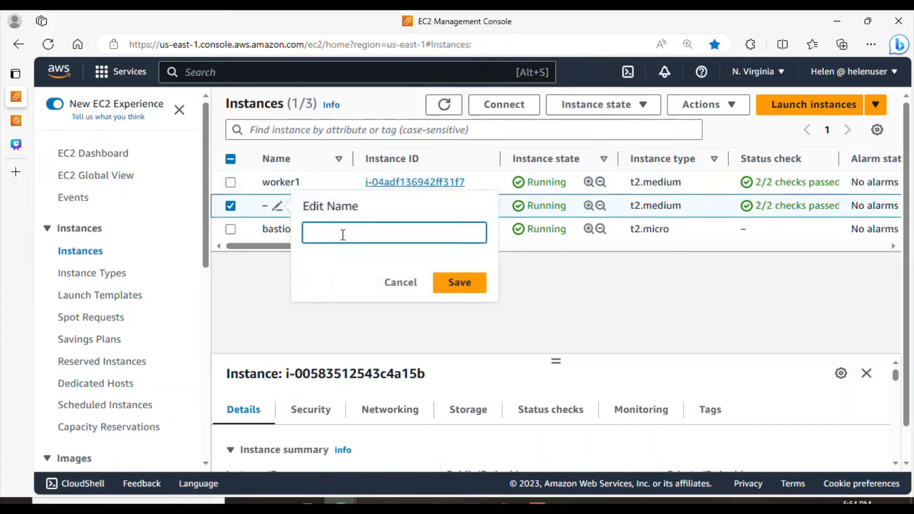
text(worker2)
click(478, 286)
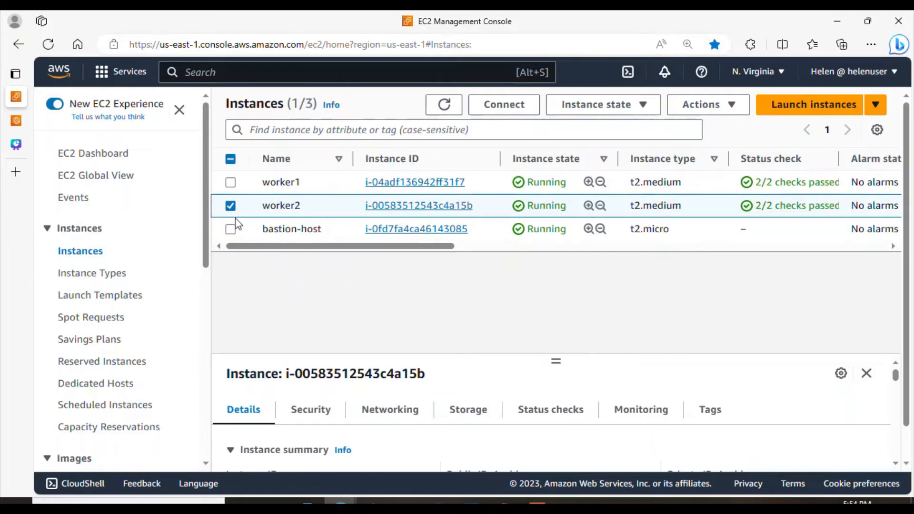
click(231, 205)
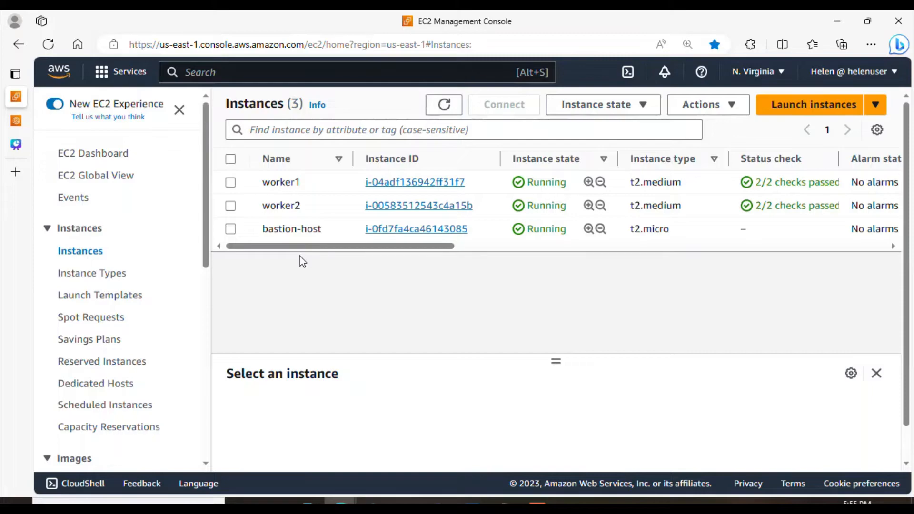
Step: Select the bastion-host instance, enlarge its details pane and copy its public IPv4 address
click(231, 231)
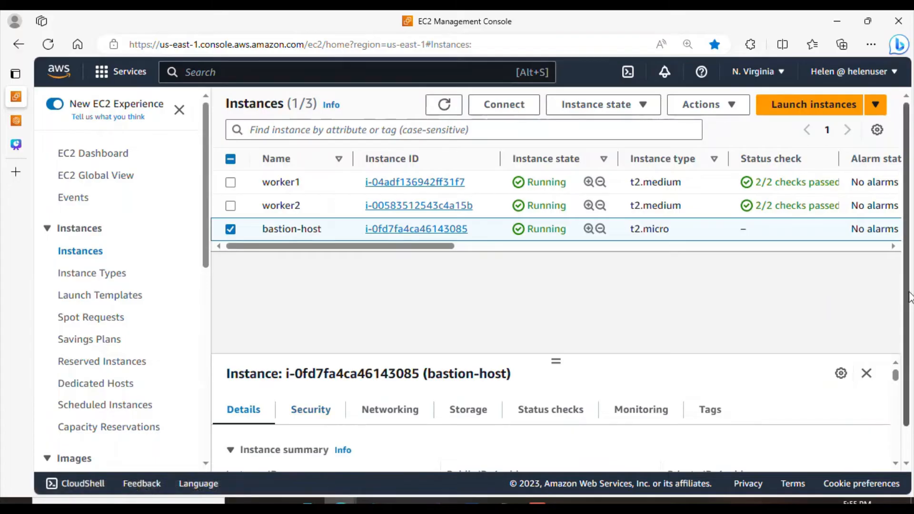
drag(905, 297, 912, 369)
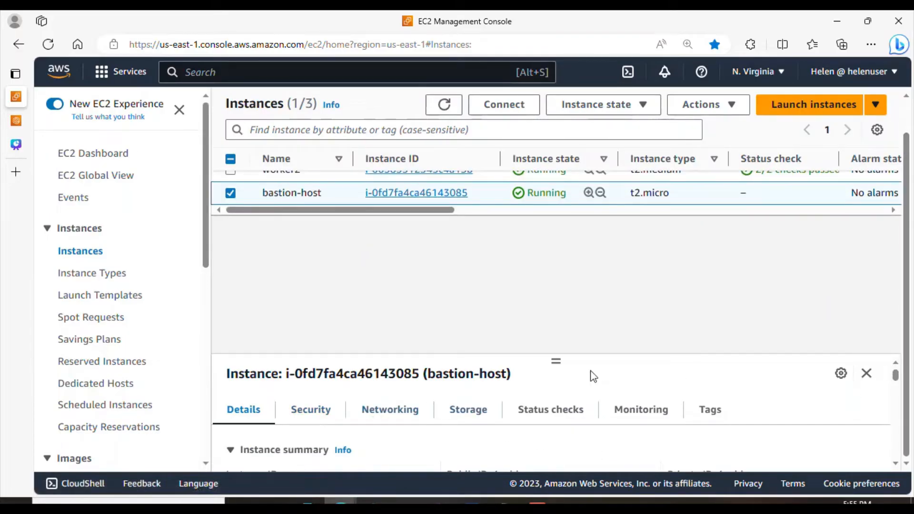
drag(555, 361, 538, 269)
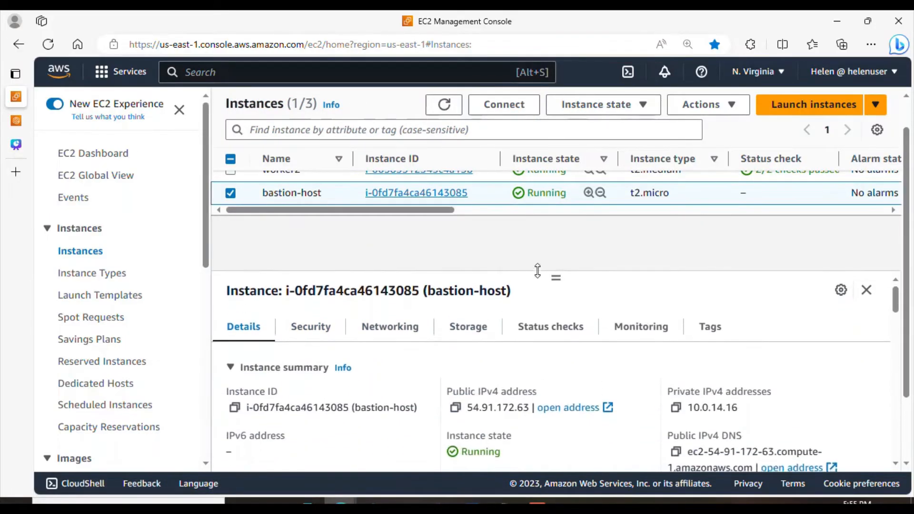
click(458, 413)
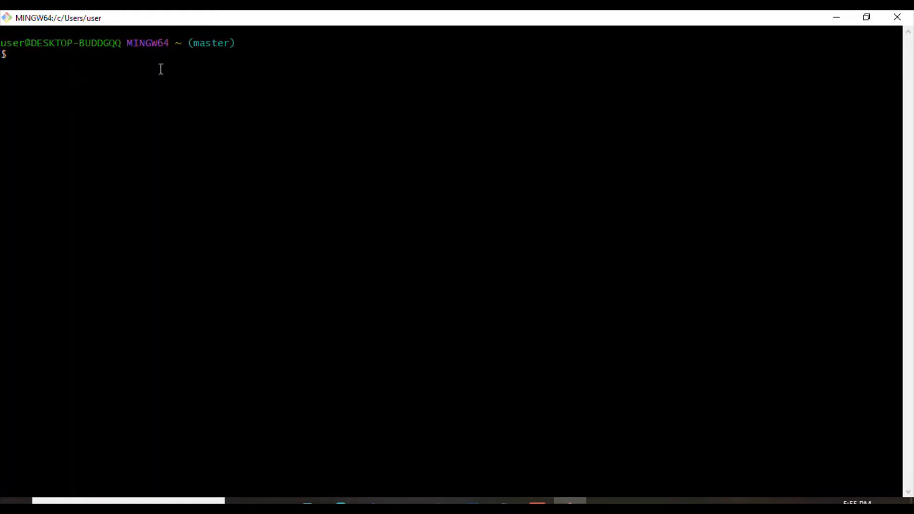
Step: Switch to the Git Bash terminal and print the current working directory with pwd
text(pwd)
key(Return)
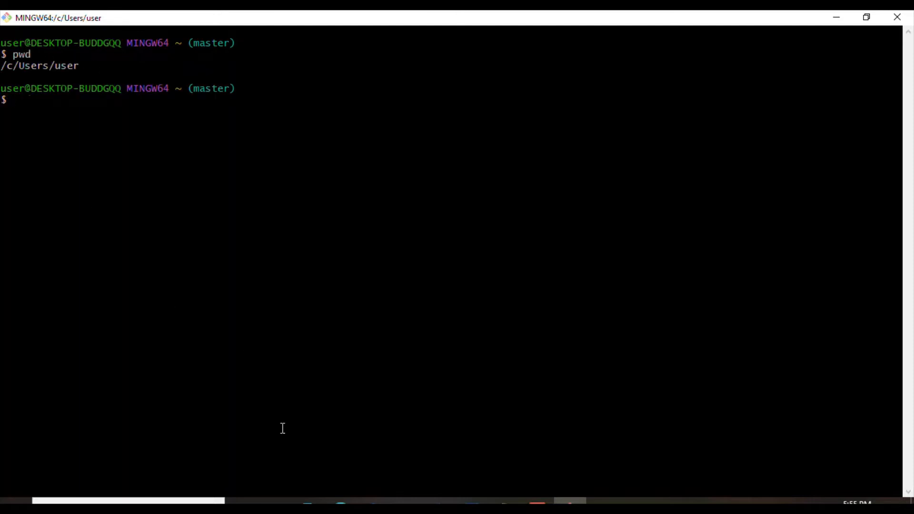
triple_click(86, 70)
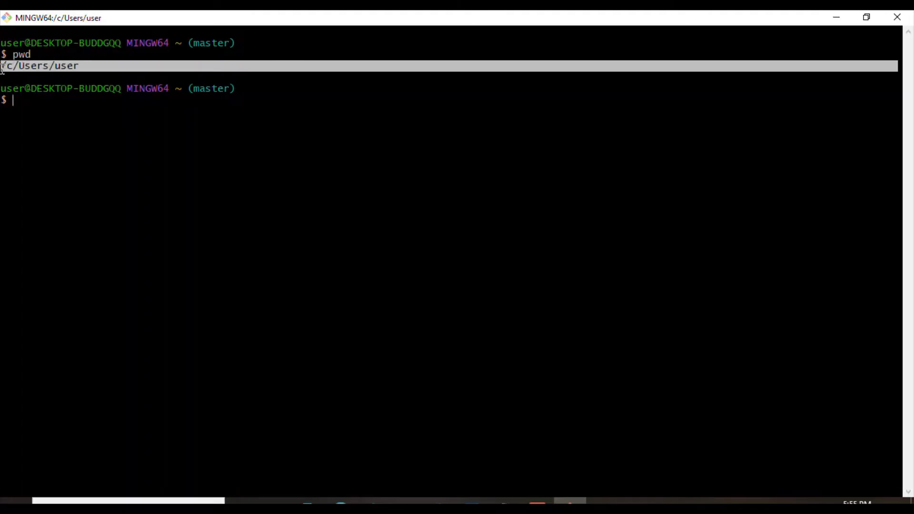
click(23, 99)
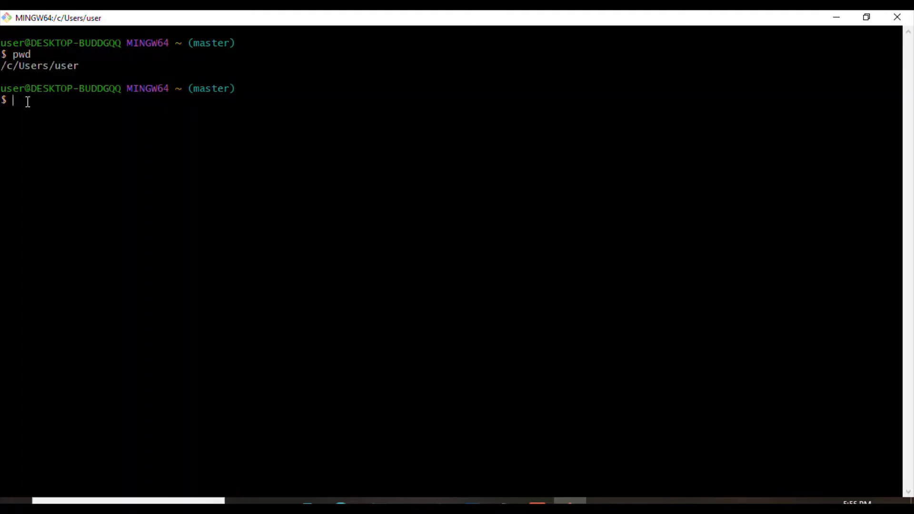
Step: Recall the earlier ssh command and strip its old IP address, leaving ssh -i windows-key.pem ec2-user@
key(Up)
key(Up)
key(BackSpace)
key(BackSpace)
key(BackSpace)
key(BackSpace)
key(BackSpace)
key(BackSpace)
key(BackSpace)
key(BackSpace)
key(BackSpace)
key(BackSpace)
key(BackSpace)
key(BackSpace)
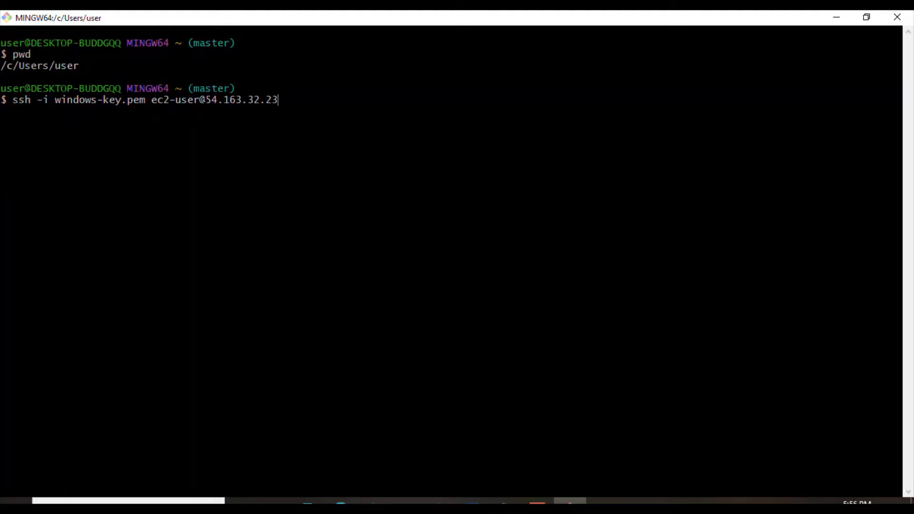
key(alt+Tab)
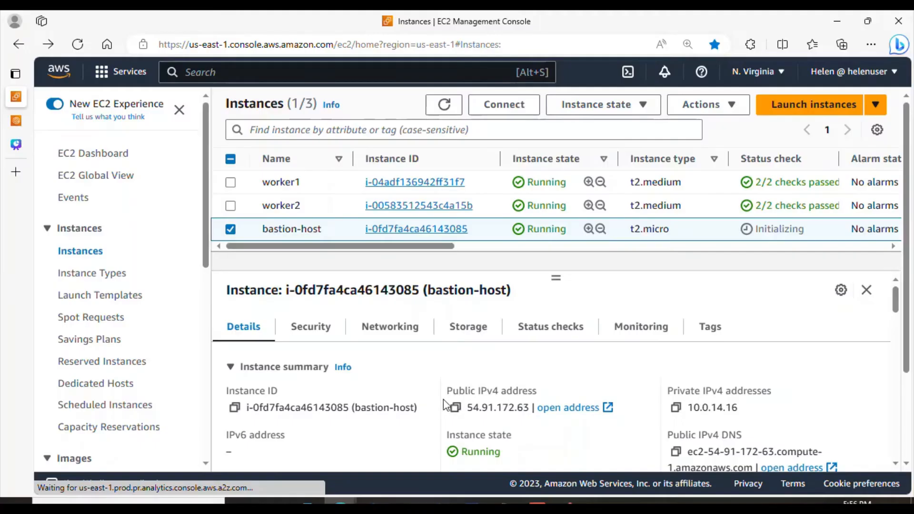
click(455, 407)
key(alt+Tab)
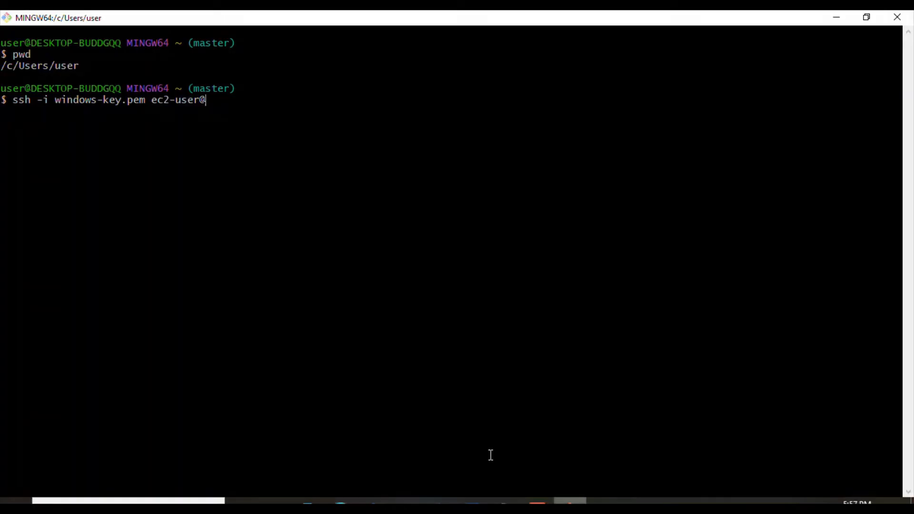
right_click(259, 125)
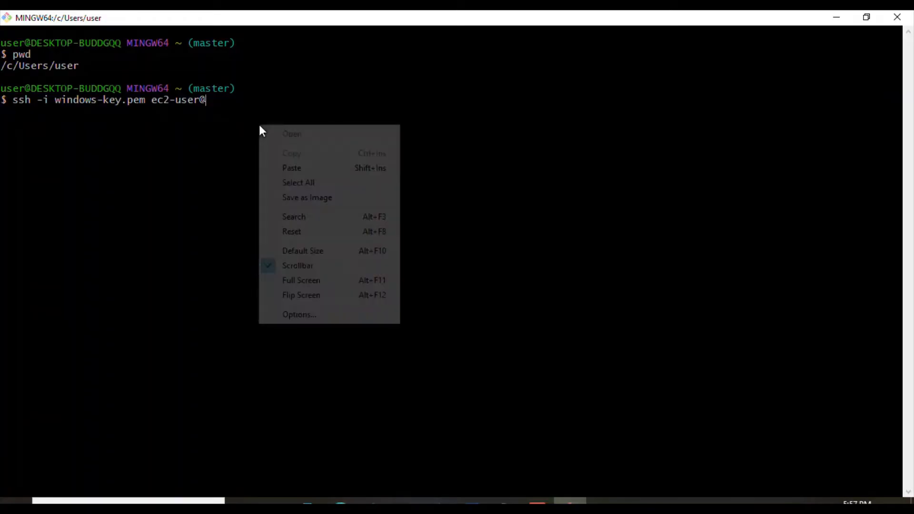
click(300, 168)
key(Return)
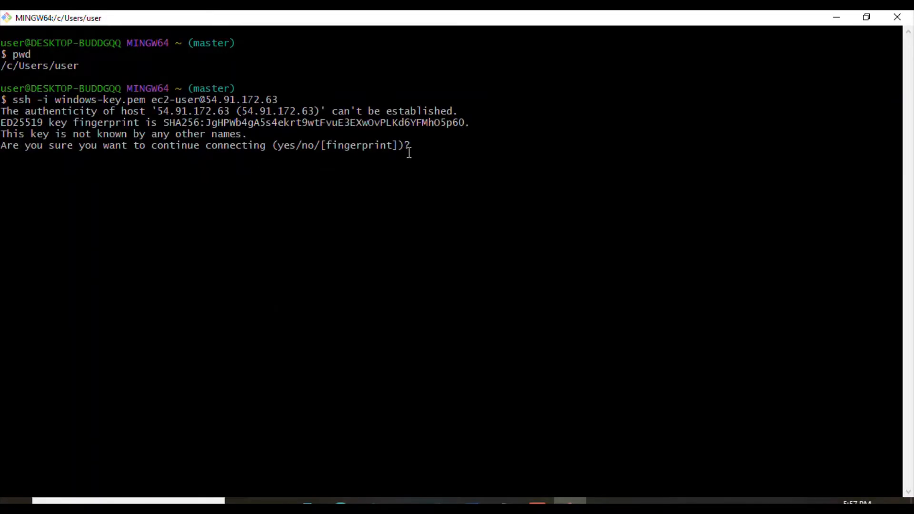
text(yes)
key(Return)
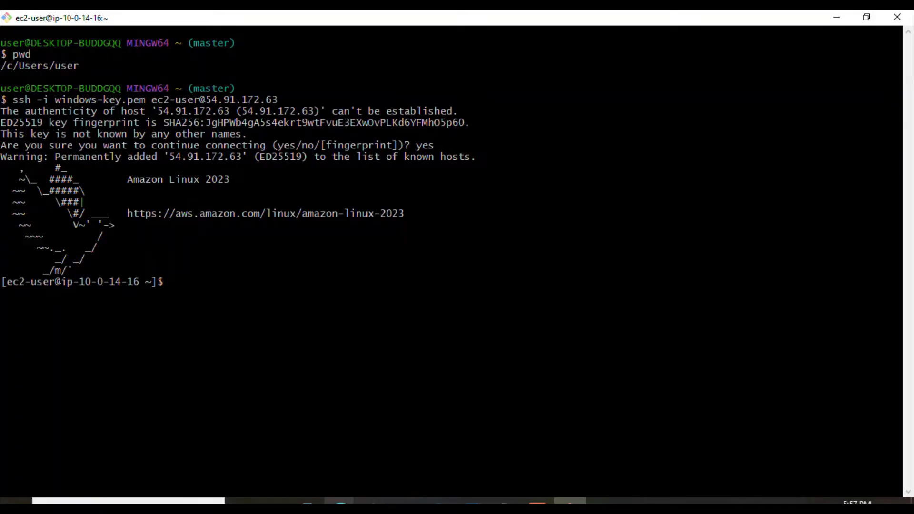
Step: Switch to the AWS console in the browser and open the list of IAM users
mouse_move(340, 503)
click(307, 459)
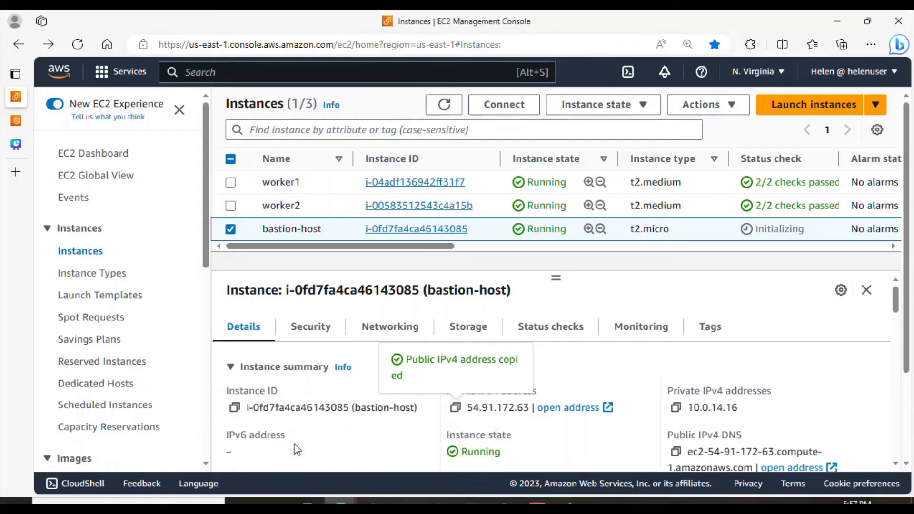
mouse_move(16, 102)
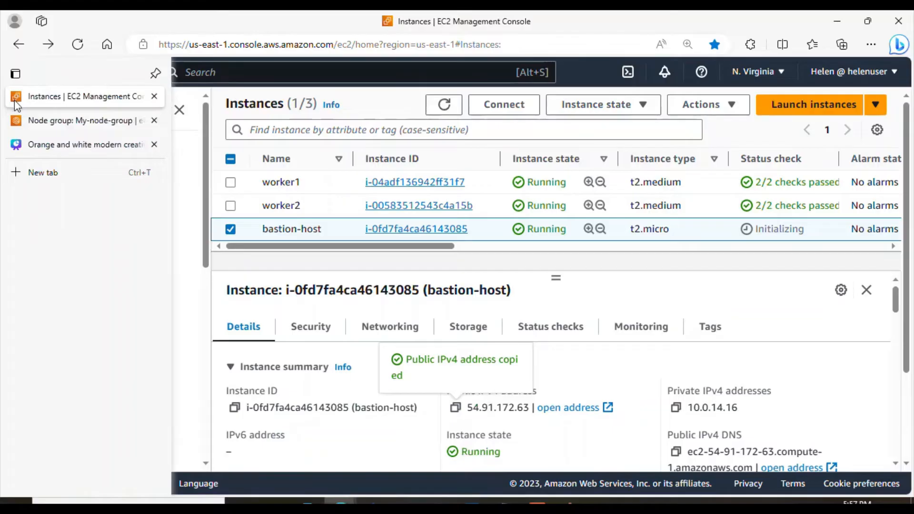
click(40, 120)
click(43, 104)
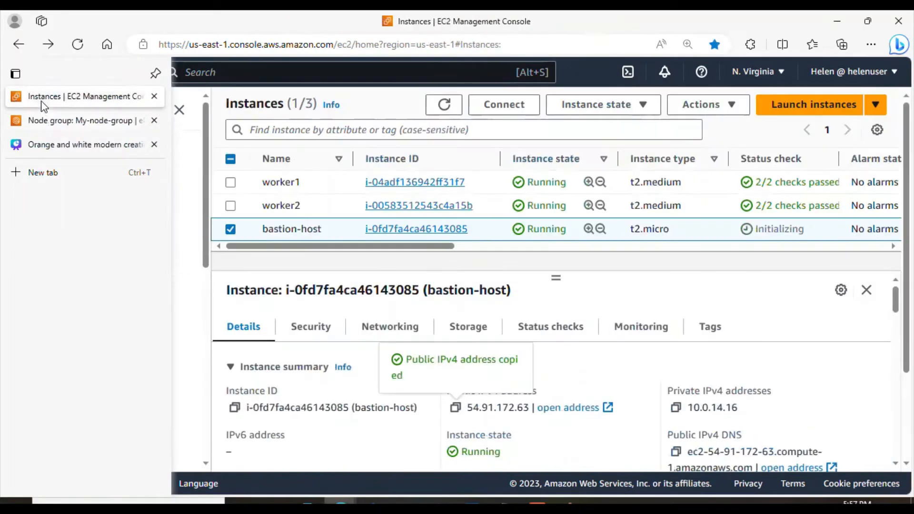
click(253, 74)
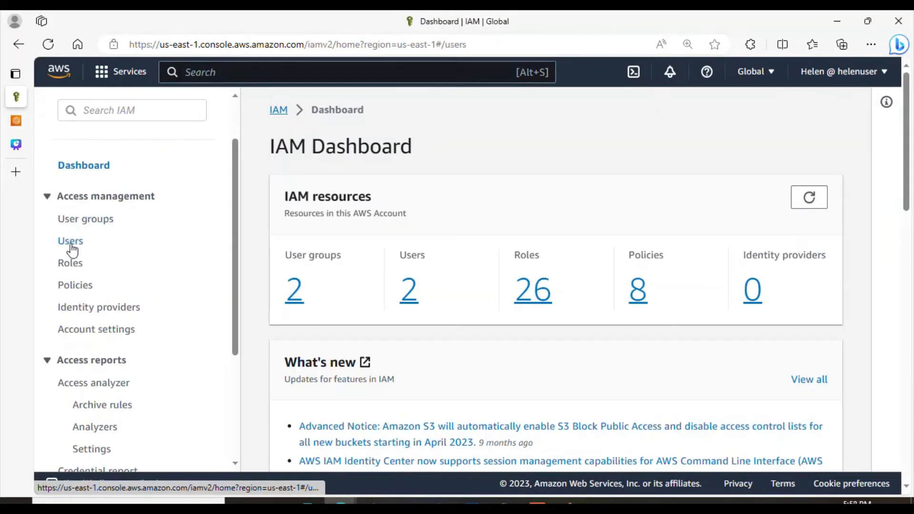
click(70, 241)
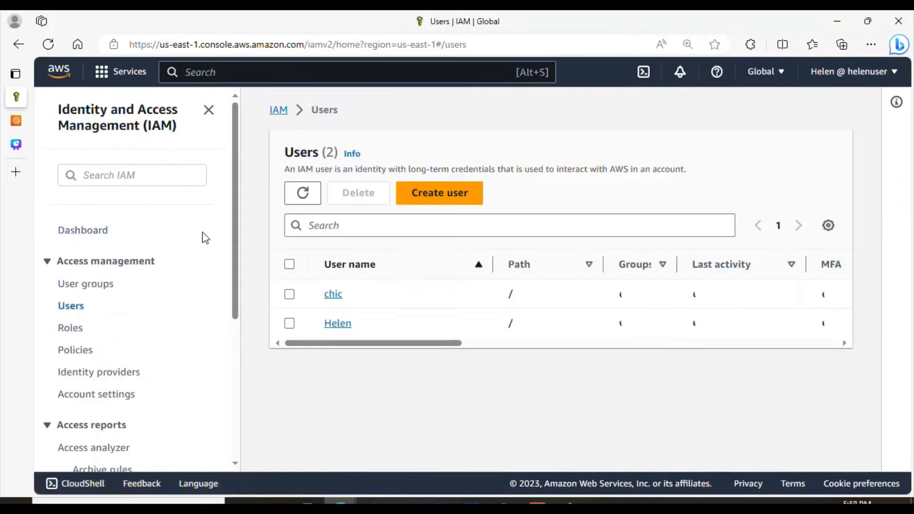
Step: Open the second listed IAM user's security credentials and examine the active access key's details
click(348, 325)
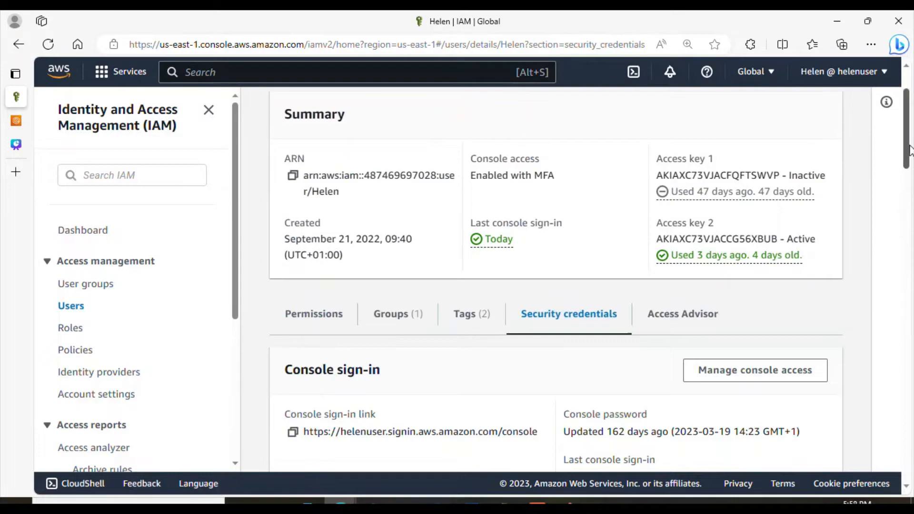
scroll(912, 190, down, 3)
scroll(911, 179, down, 1)
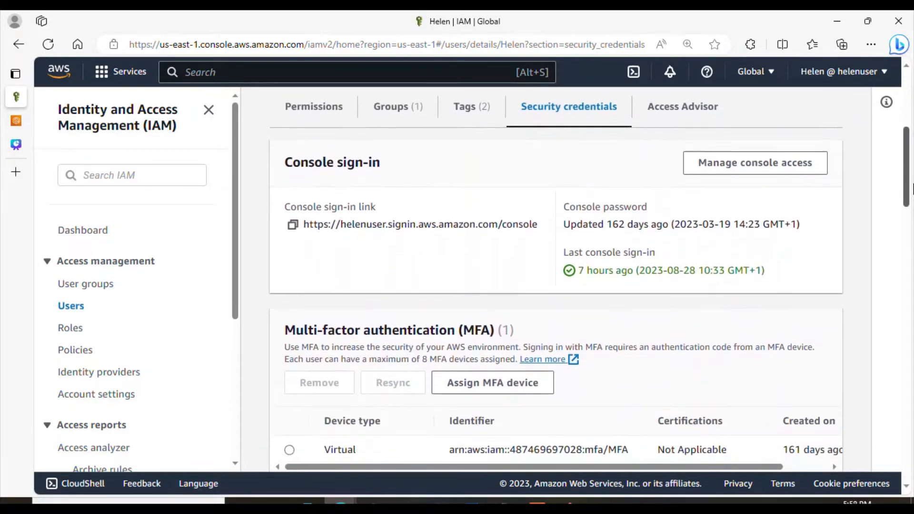
drag(913, 186, 912, 295)
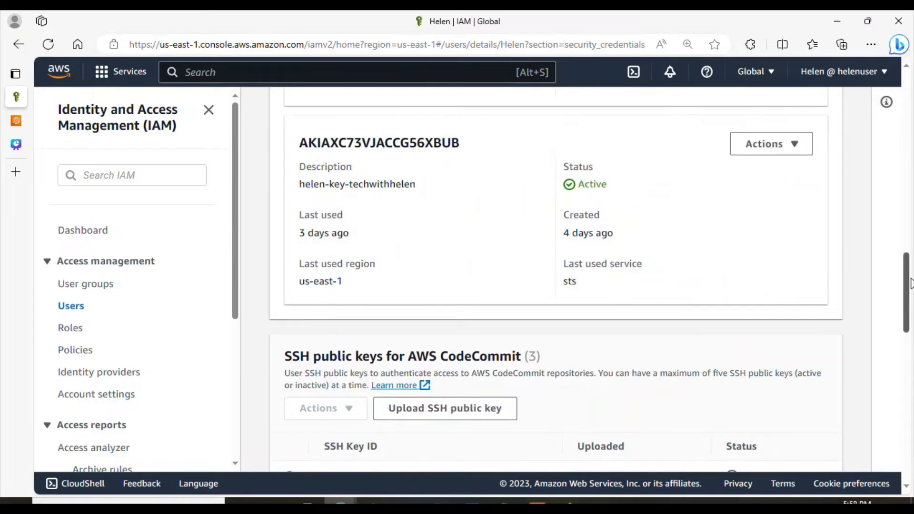
drag(911, 284, 913, 287)
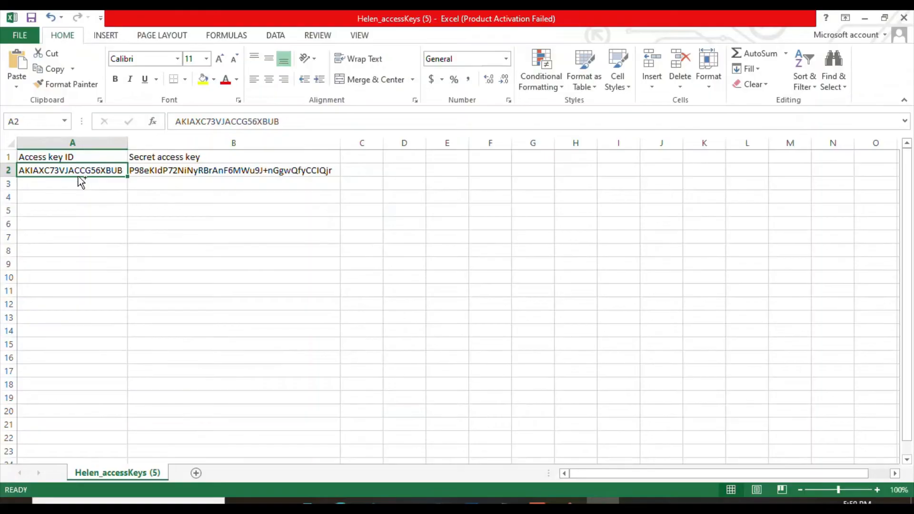
Step: Copy the access key ID from the Excel credentials sheet, run aws configure in the Git Bash session and enter it as the AWS Access Key ID
key(ctrl+c)
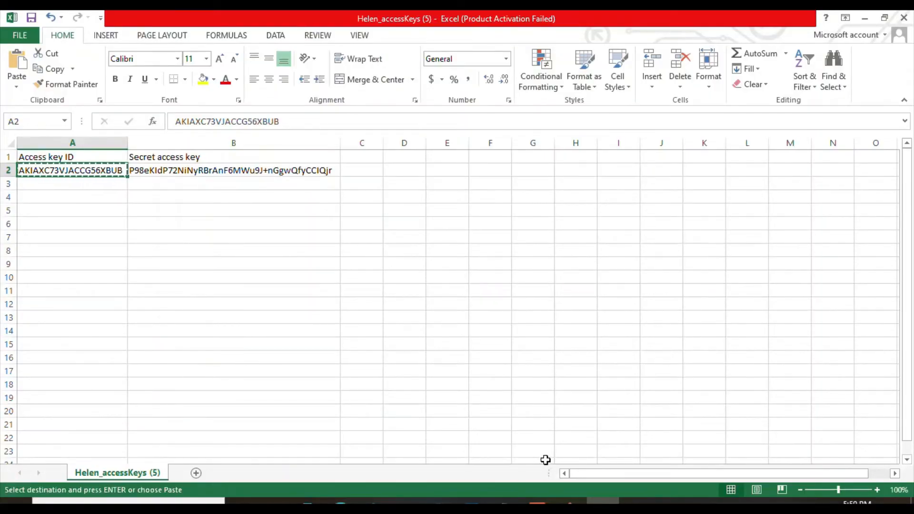
click(570, 501)
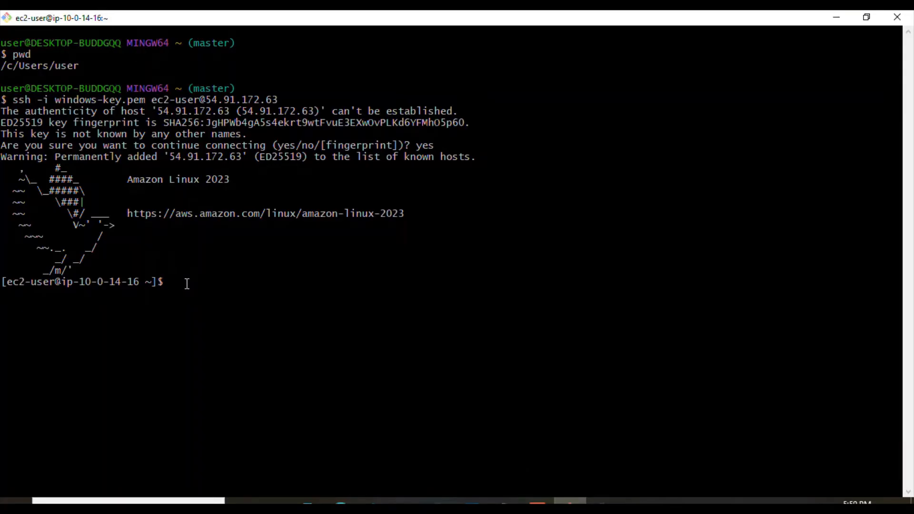
text(aws configure)
key(Return)
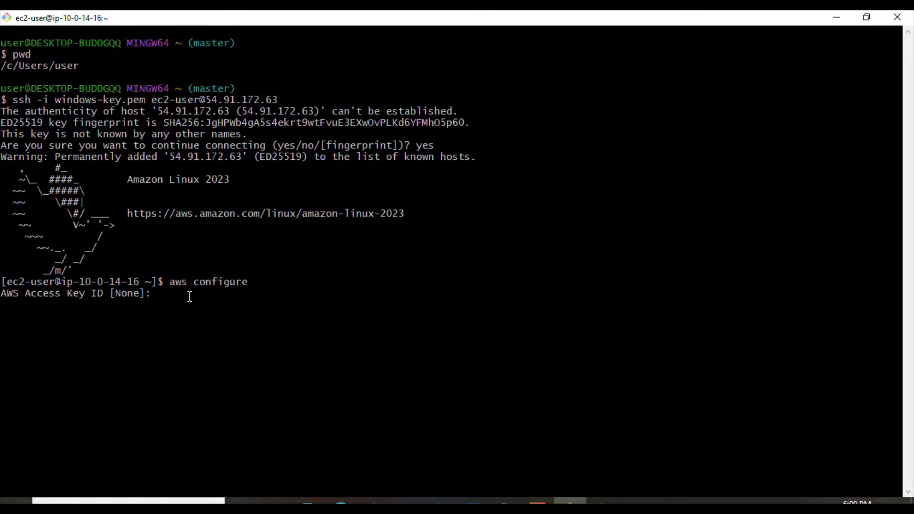
right_click(188, 297)
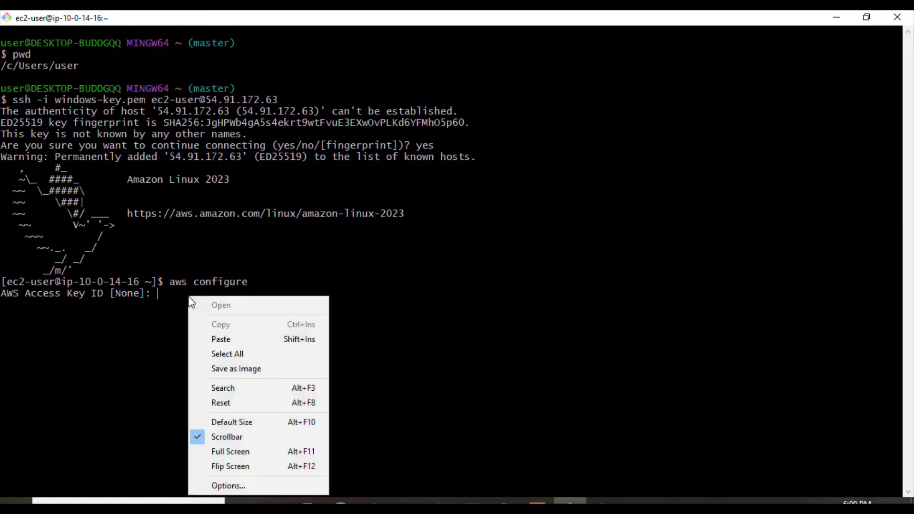
click(232, 341)
key(Return)
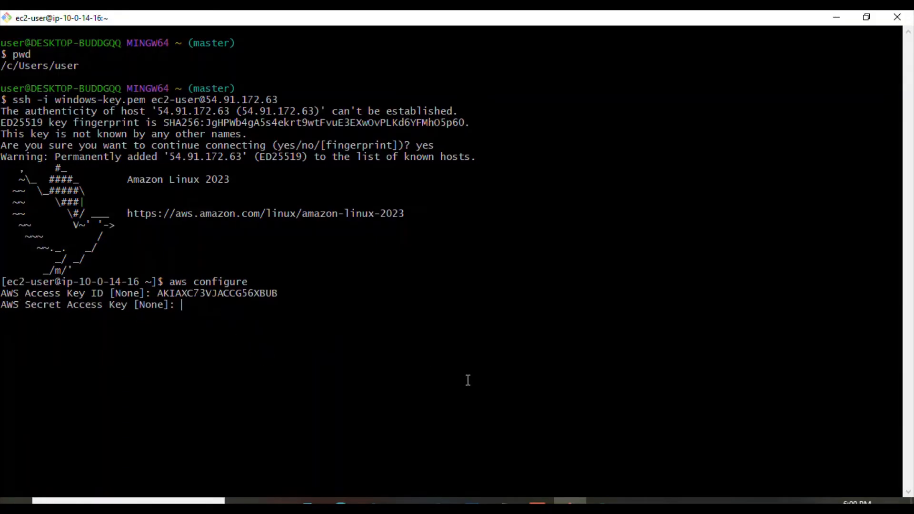
Step: Copy the secret access key from the Excel credentials sheet and enter it as the AWS Secret Access Key in the terminal
click(570, 501)
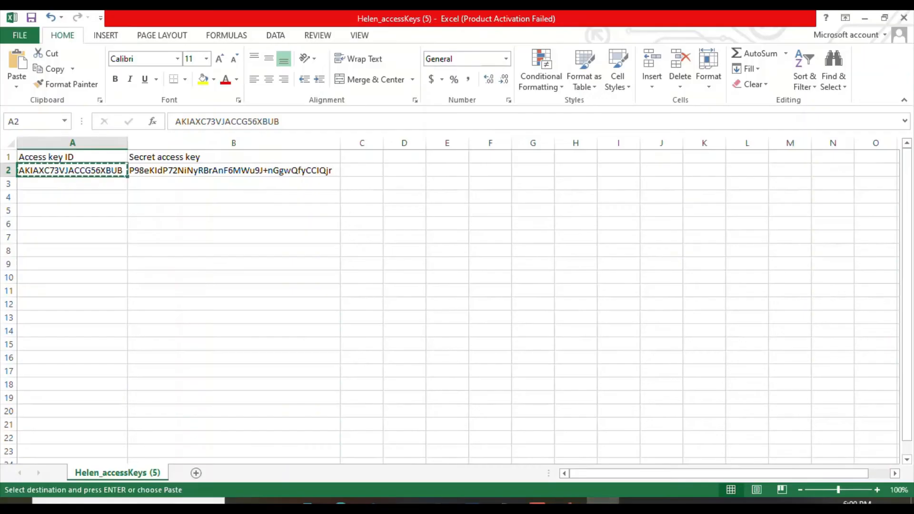
click(181, 175)
key(ctrl+c)
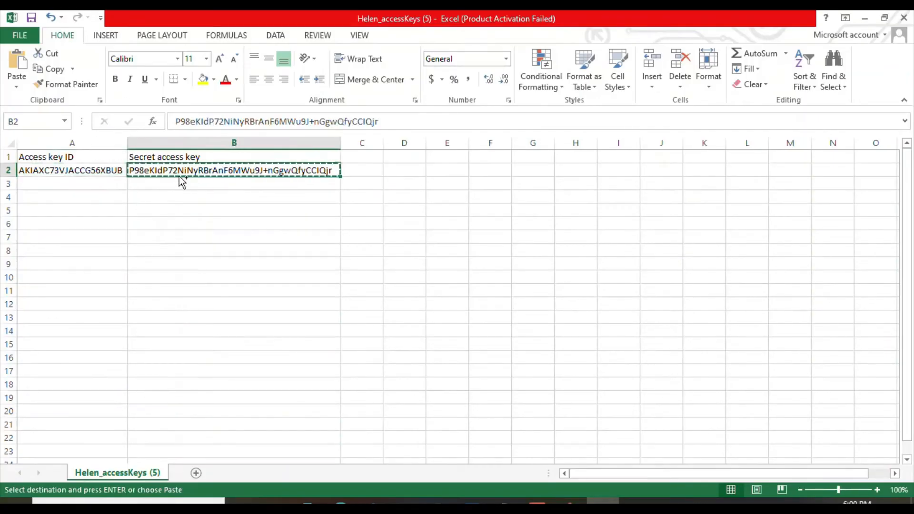
click(570, 501)
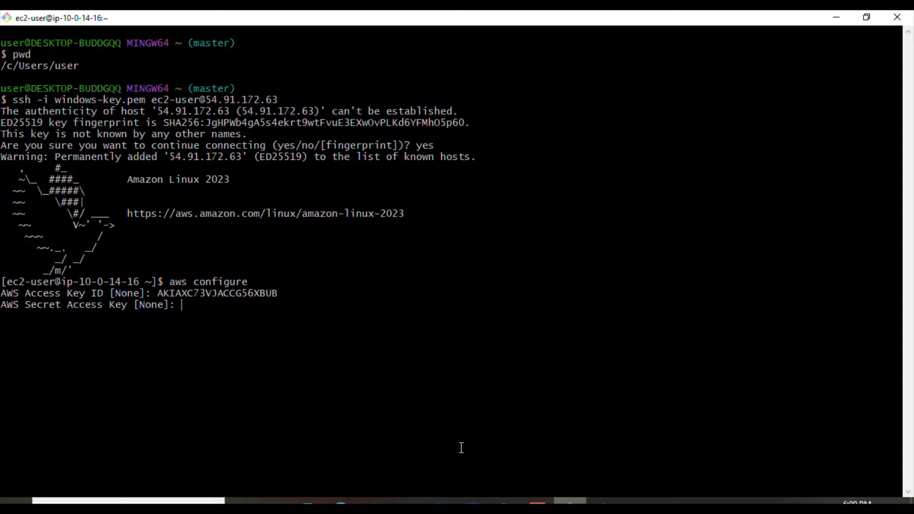
right_click(225, 319)
click(258, 162)
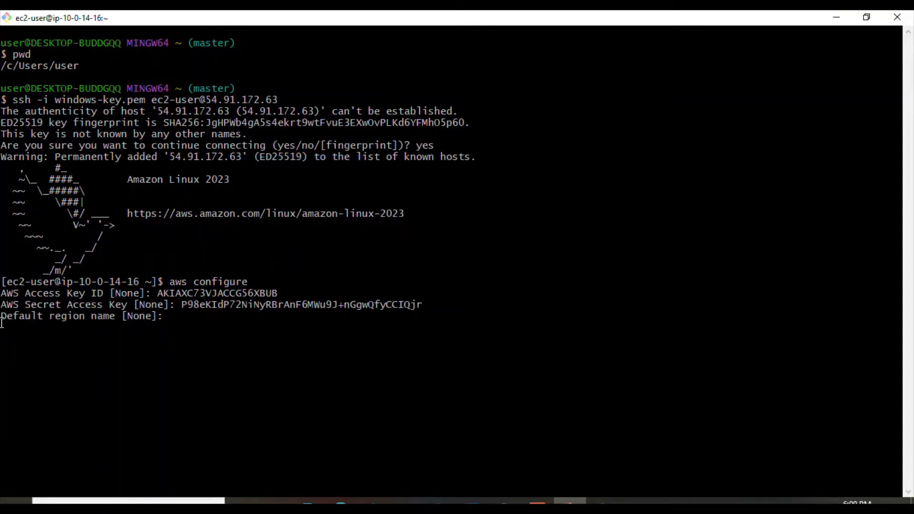
Step: Set the AWS CLI default region to us-east-1 and the default output format to json
text(us-east-1)
key(Return)
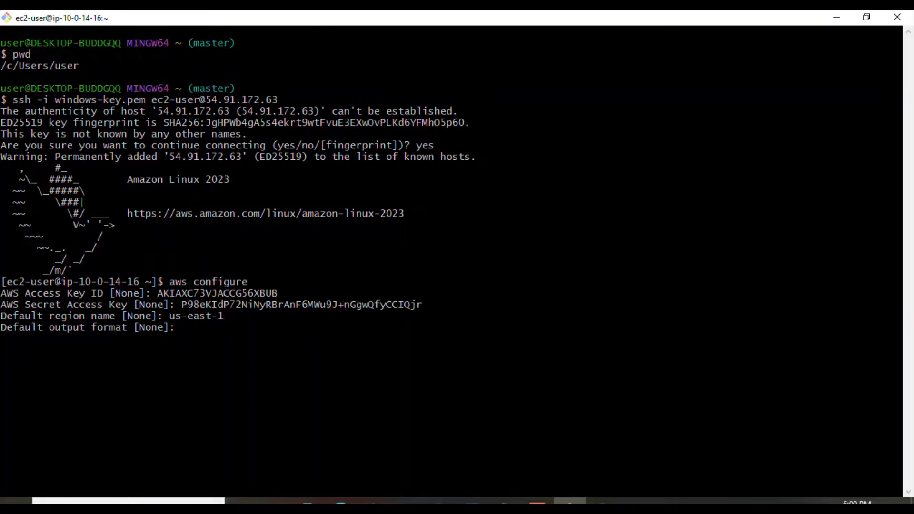
text(json)
key(Return)
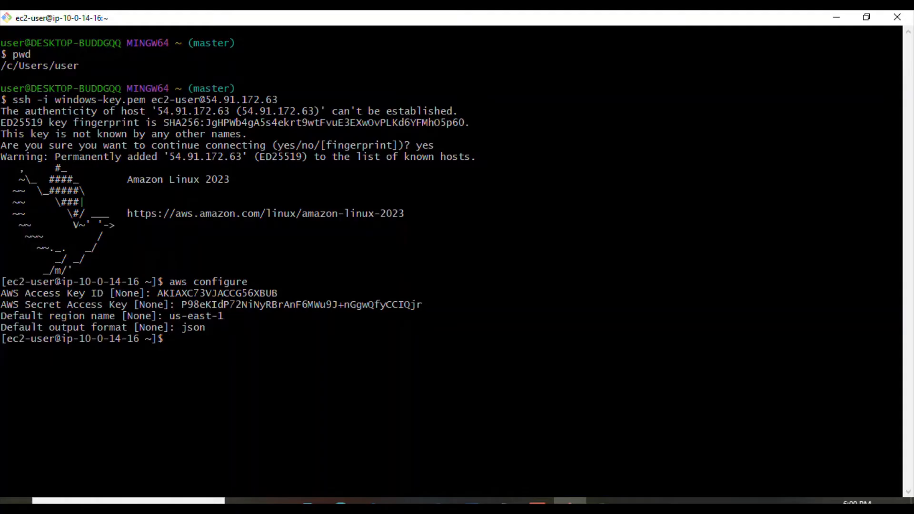
Step: Run aws sts get-caller-identity and examine the returned user ID, account and ARN fields
text(aws sts get-caller)
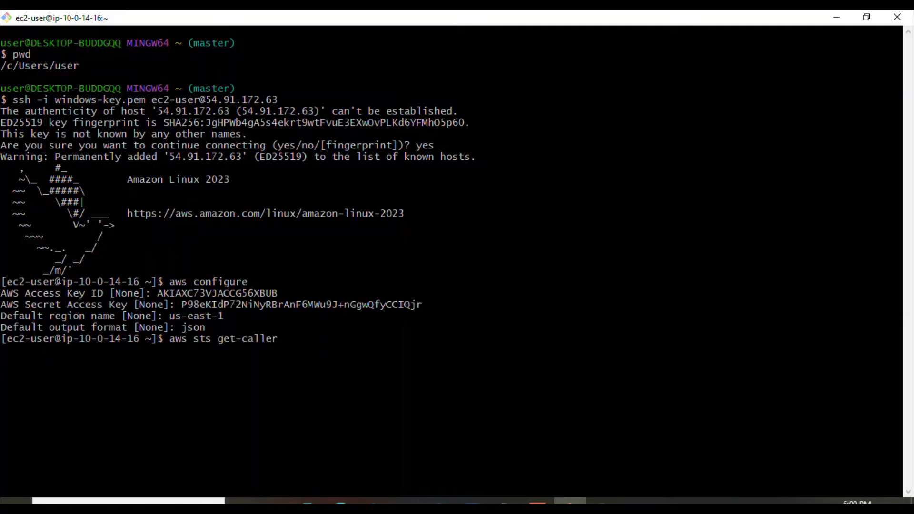
text(-identity)
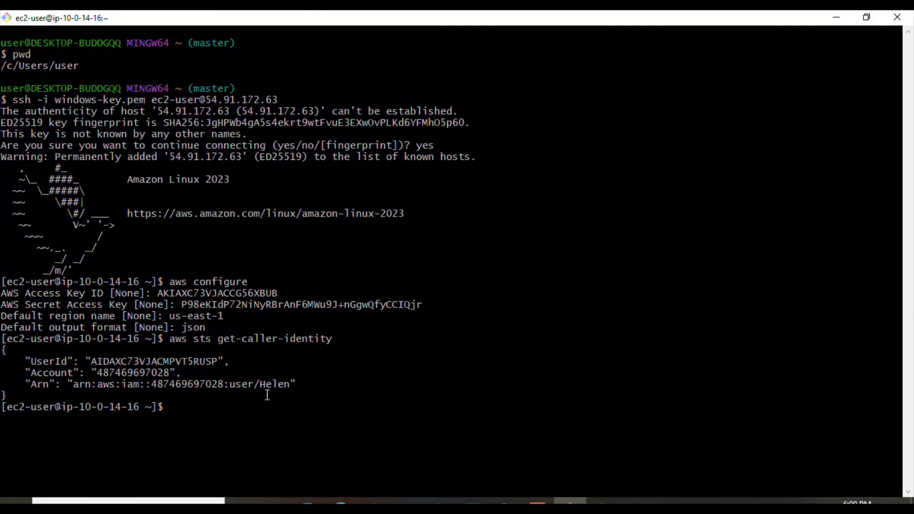
drag(329, 384, 28, 362)
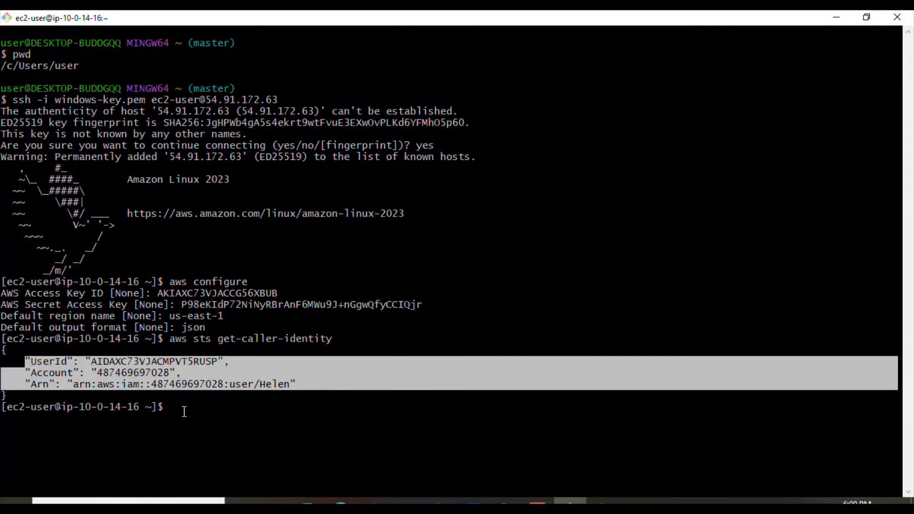
click(208, 413)
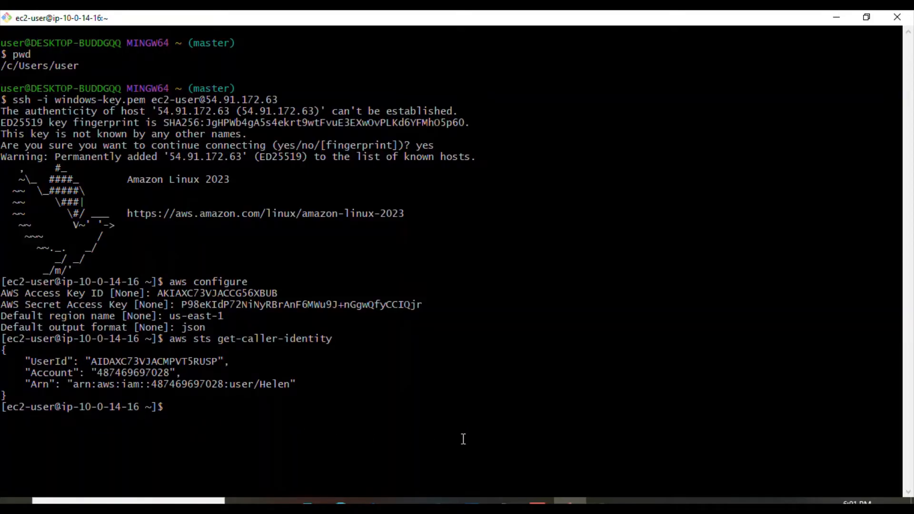
Step: Switch to the untitled Notepad resource list and insert a blank line below the RESOURCES heading
mouse_move(504, 501)
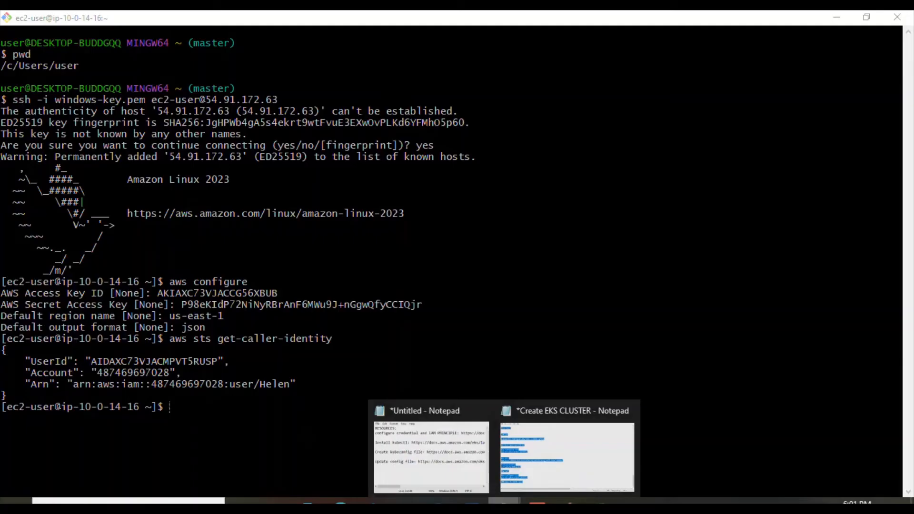
click(457, 465)
click(762, 84)
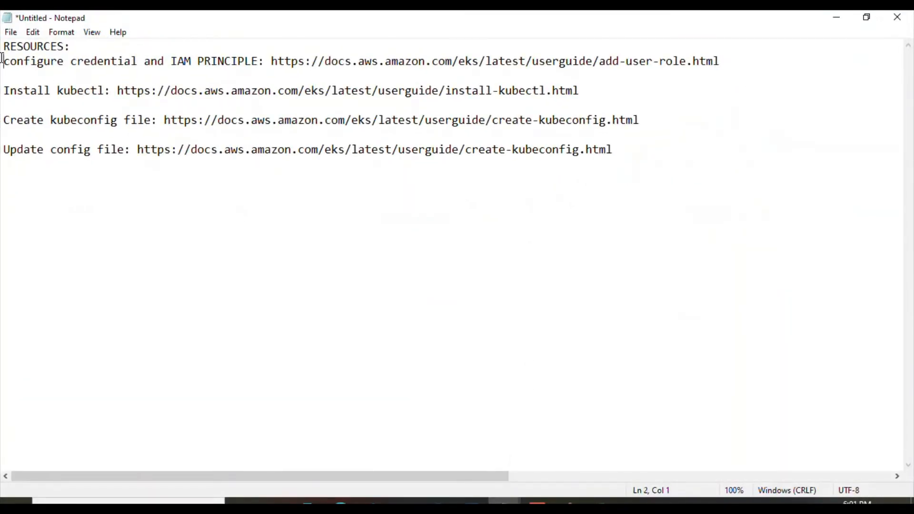
key(Return)
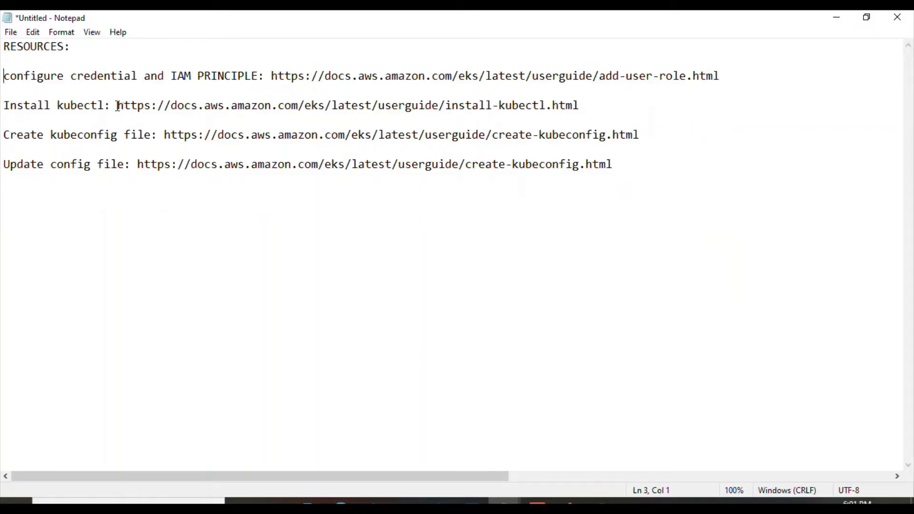
Step: Copy the Install kubectl link from the resource list and open it in a new Microsoft Edge tab
drag(118, 106, 605, 102)
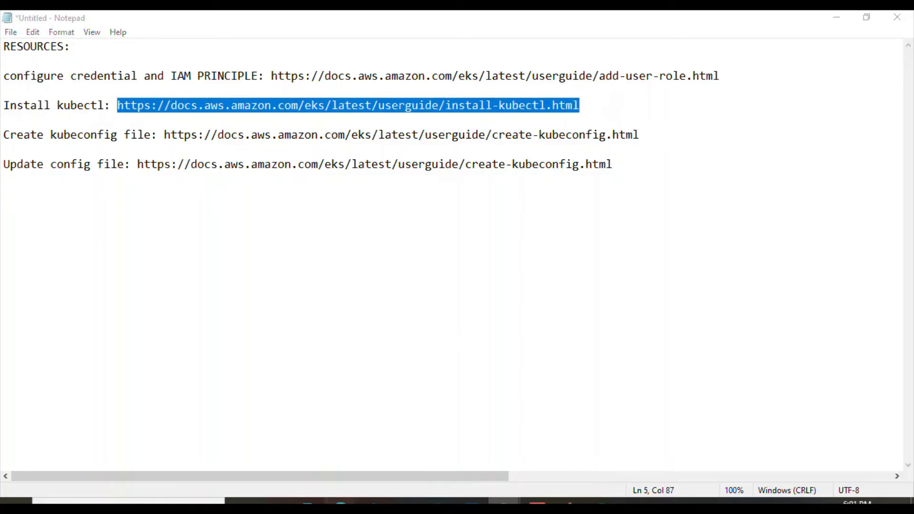
mouse_move(341, 500)
mouse_move(292, 460)
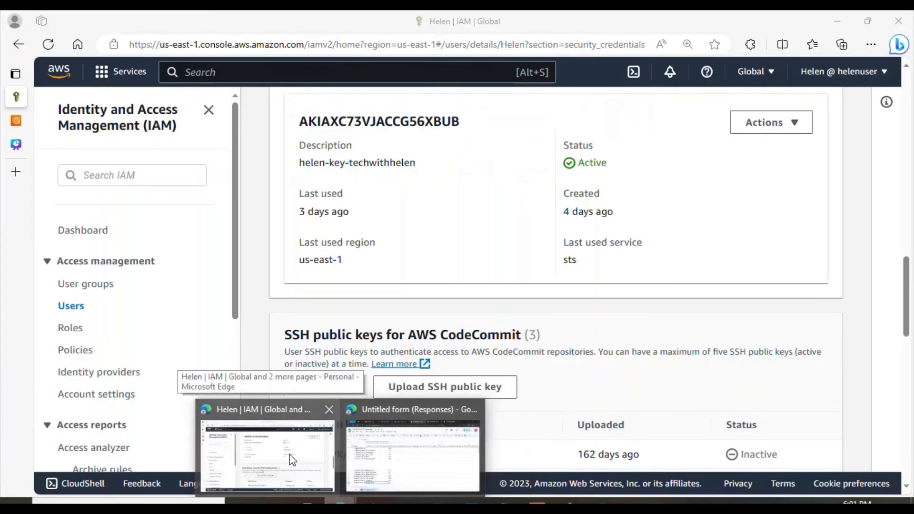
click(292, 461)
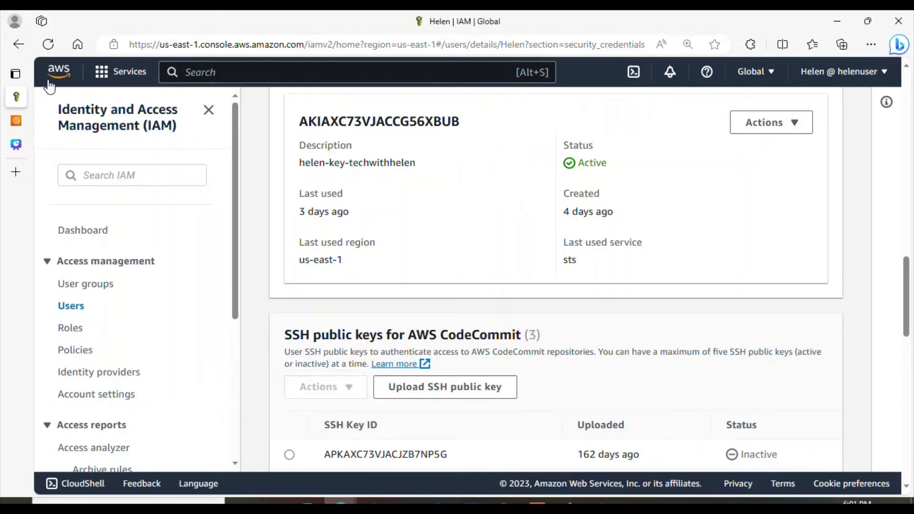
click(39, 173)
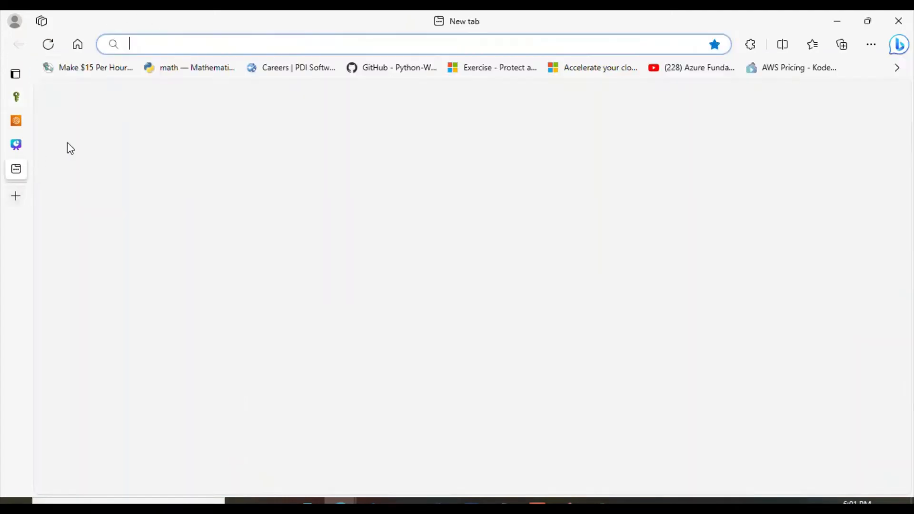
key(ctrl+v)
key(Return)
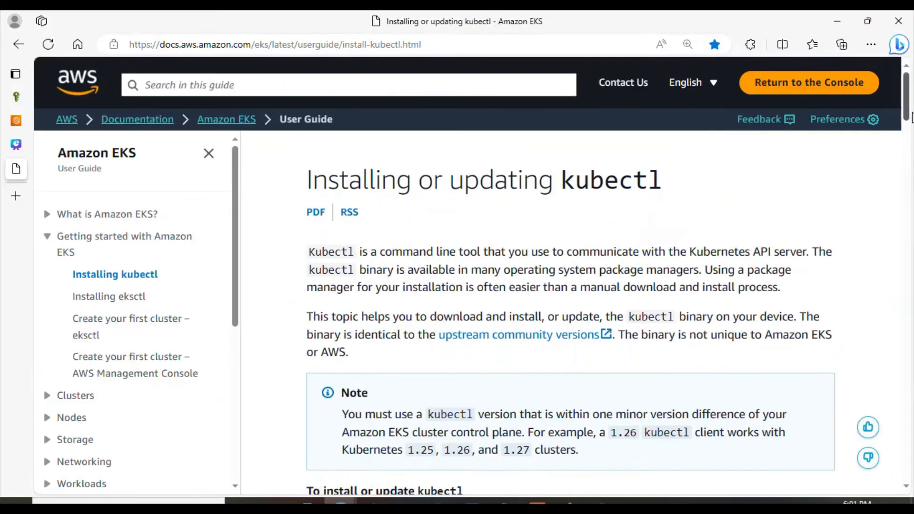
Step: Locate the Linux install instructions in the kubectl guide and copy the amd64 curl download command for Kubernetes 1.27
mouse_move(911, 117)
mouse_down()
mouse_move(912, 149)
mouse_move(911, 115)
mouse_up()
drag(911, 114, 912, 175)
scroll(806, 169, down, 2)
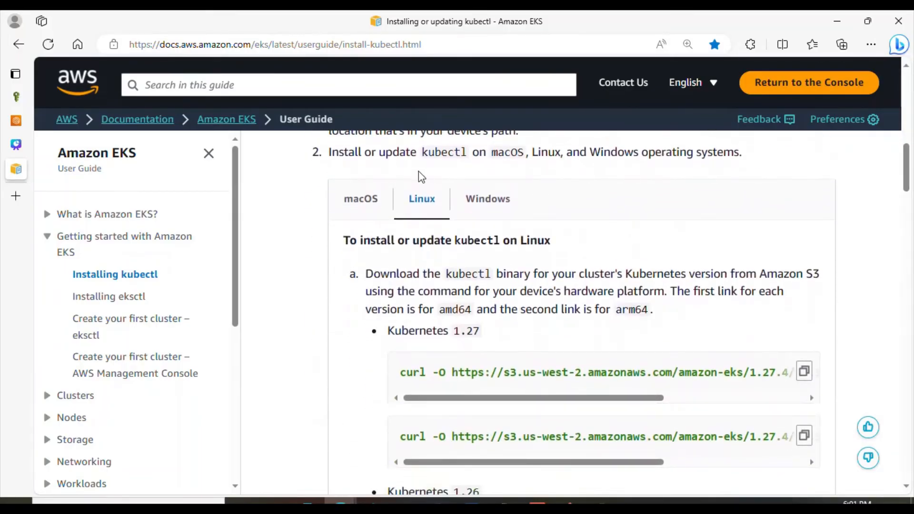
drag(911, 162, 911, 169)
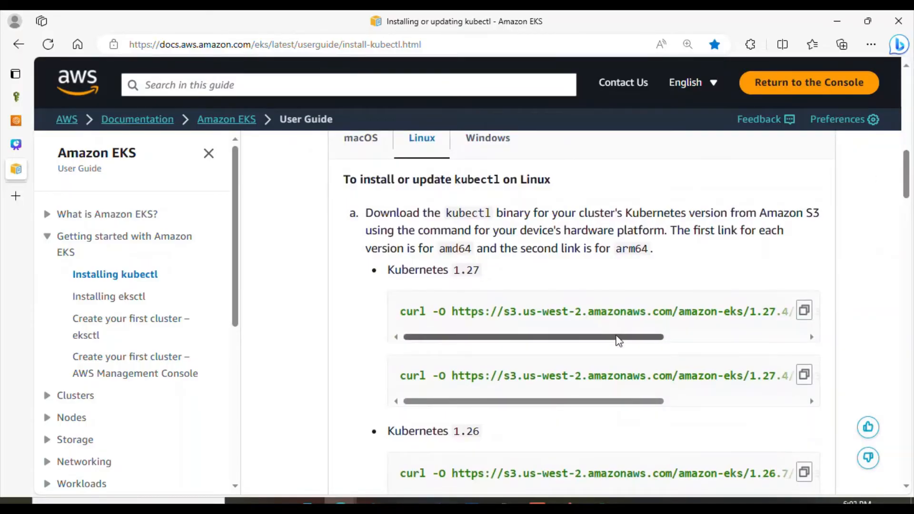
drag(616, 338, 754, 346)
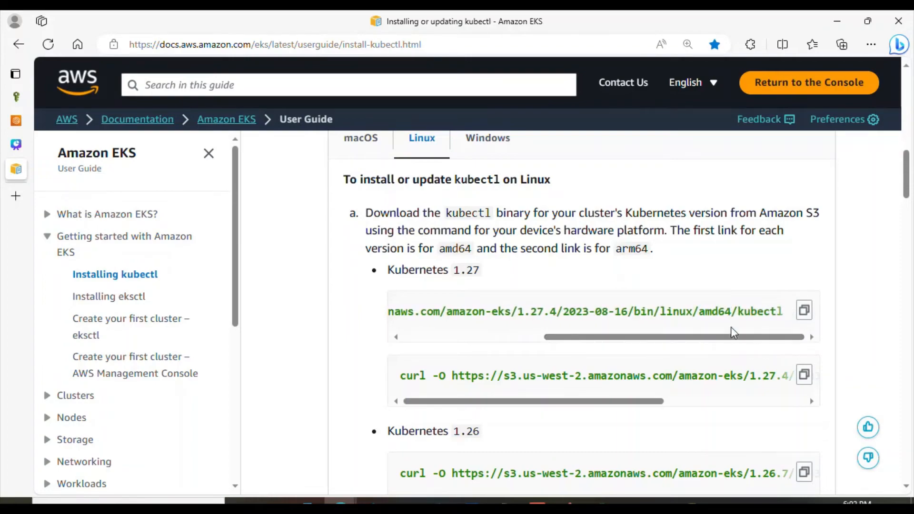
drag(690, 341, 482, 376)
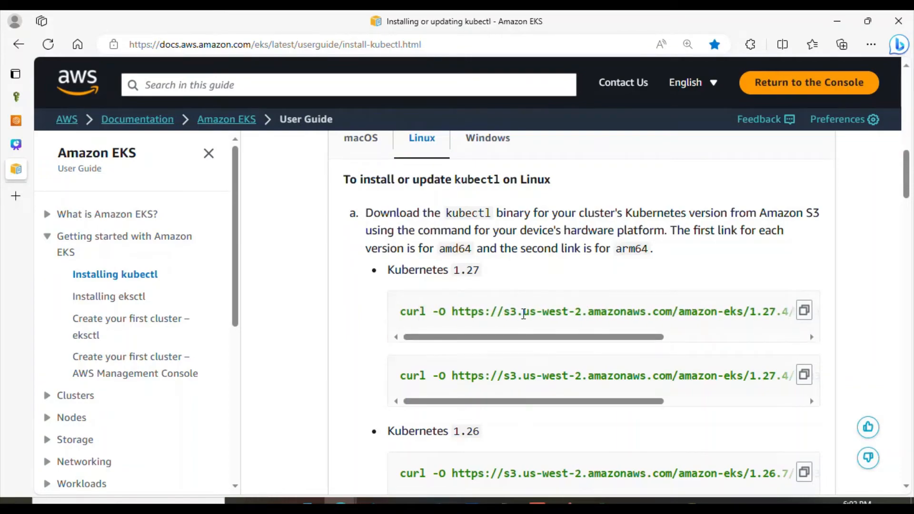
click(805, 311)
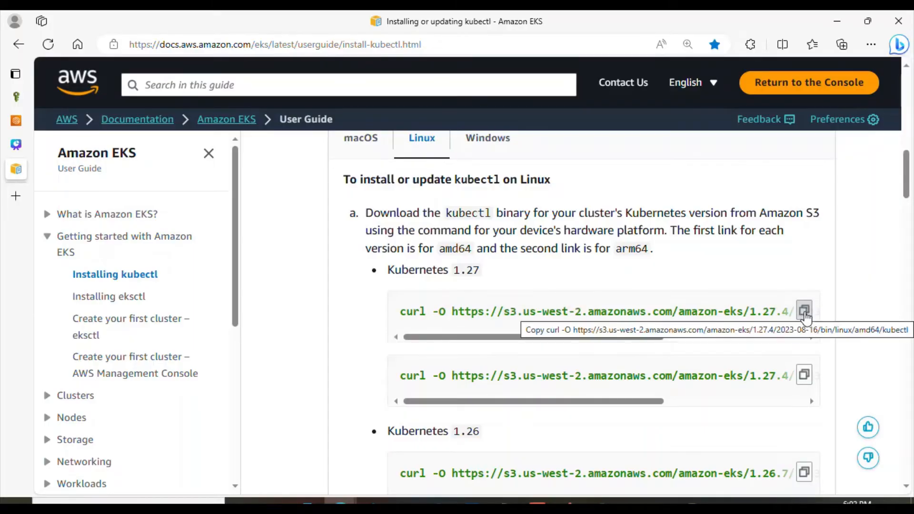
Step: Switch to the Git Bash terminal and run the copied curl command to download the kubectl 1.27.4 amd64 binary on the bastion host
click(570, 502)
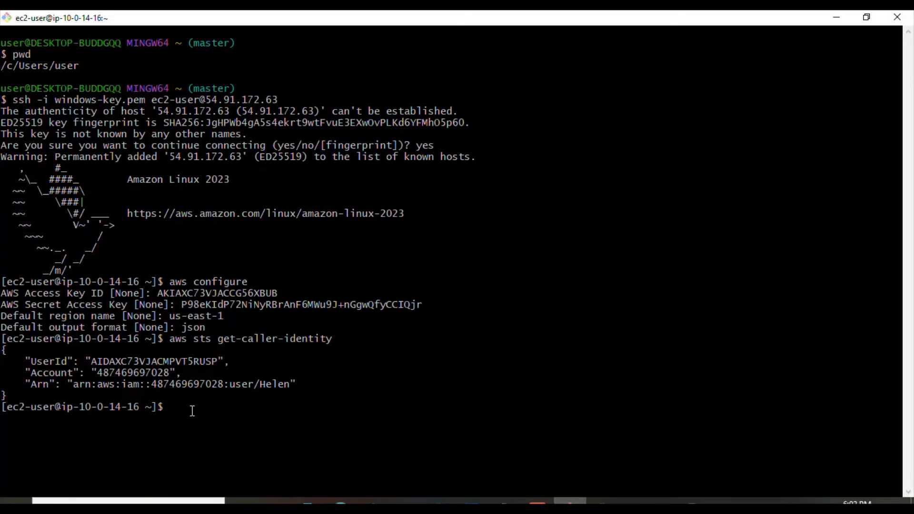
right_click(192, 411)
click(235, 253)
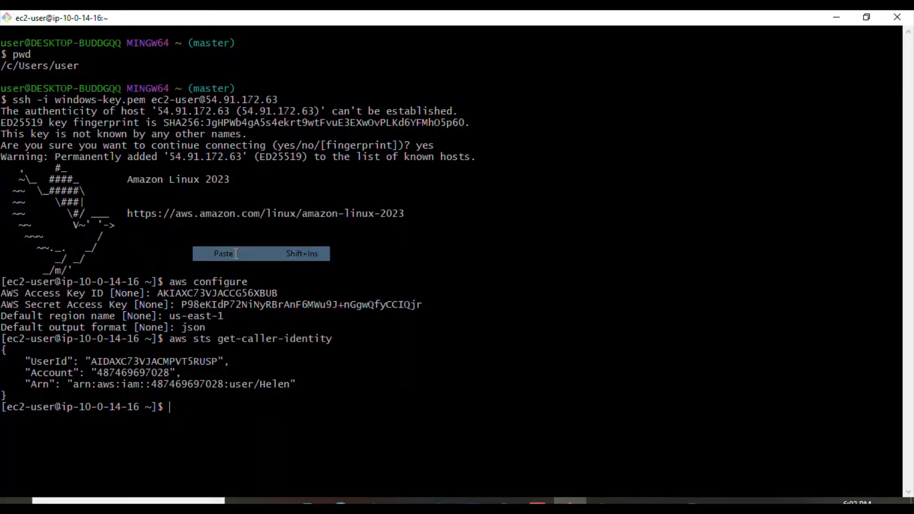
key(Return)
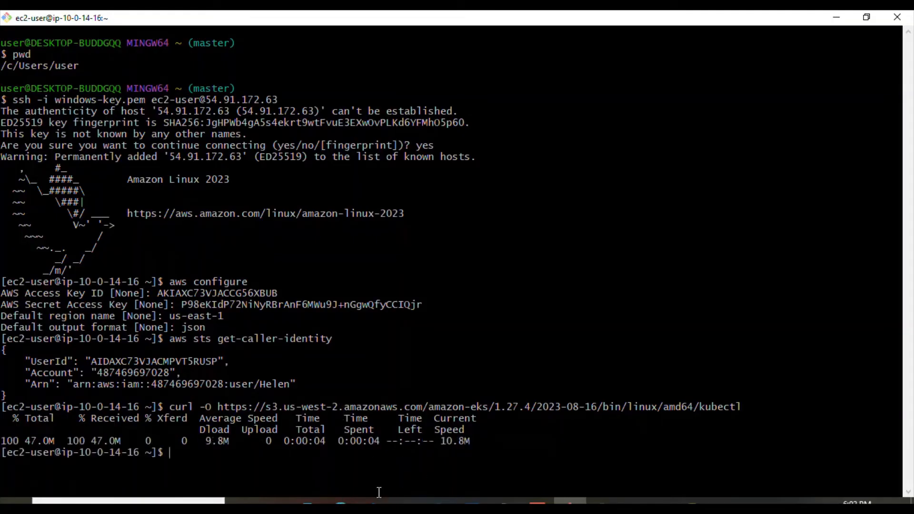
Step: Return to the kubectl guide in Microsoft Edge and copy the amd64 SHA-256 checksum download command for Kubernetes 1.27
mouse_move(340, 503)
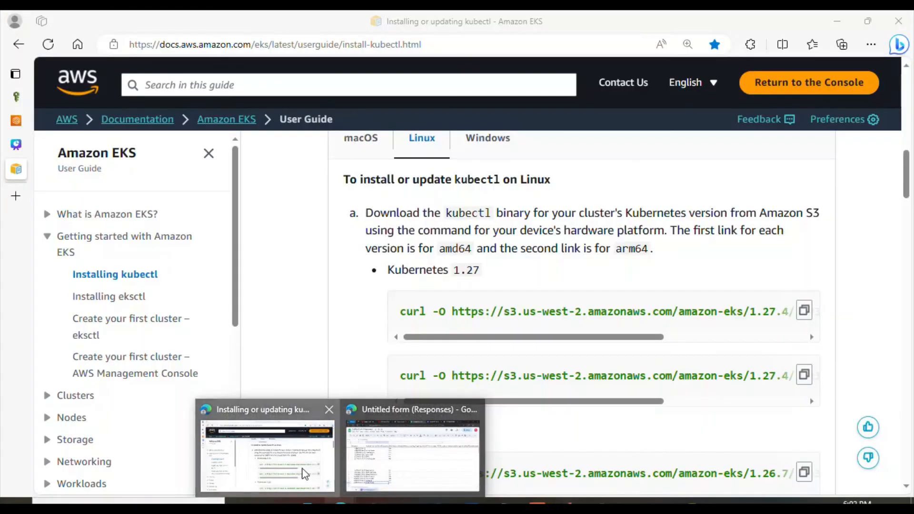
click(304, 471)
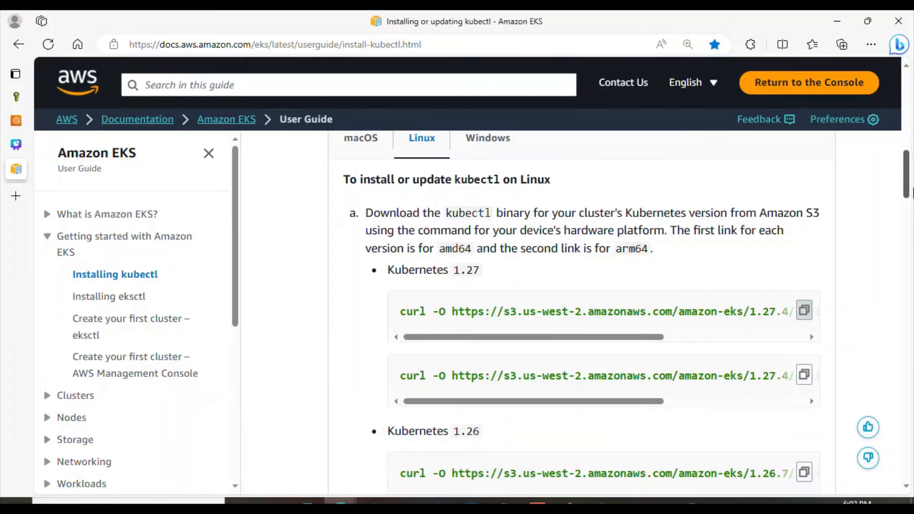
scroll(912, 235, down, 3)
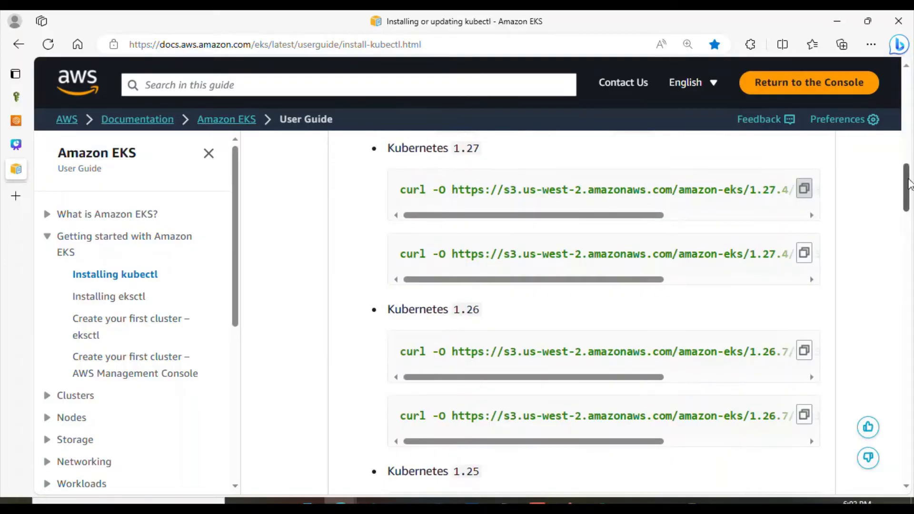
scroll(909, 185, down, 1)
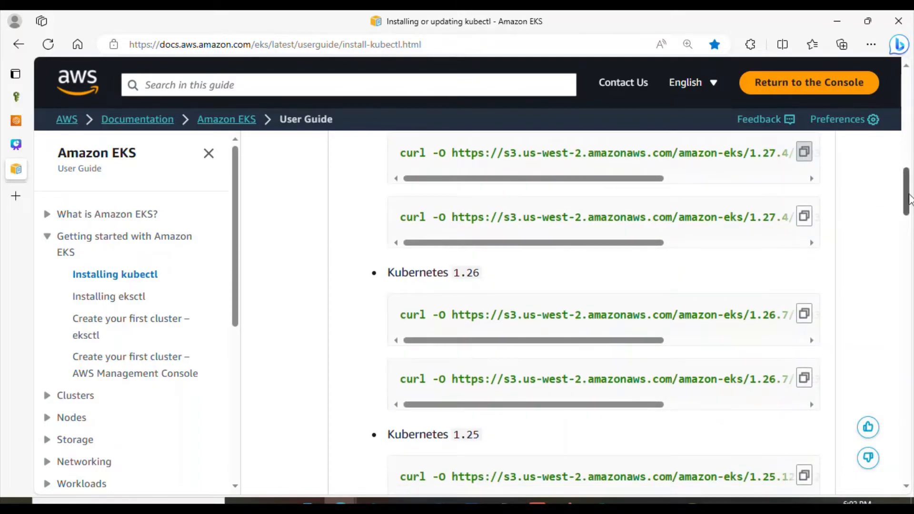
scroll(909, 199, down, 1)
scroll(910, 199, up, 2)
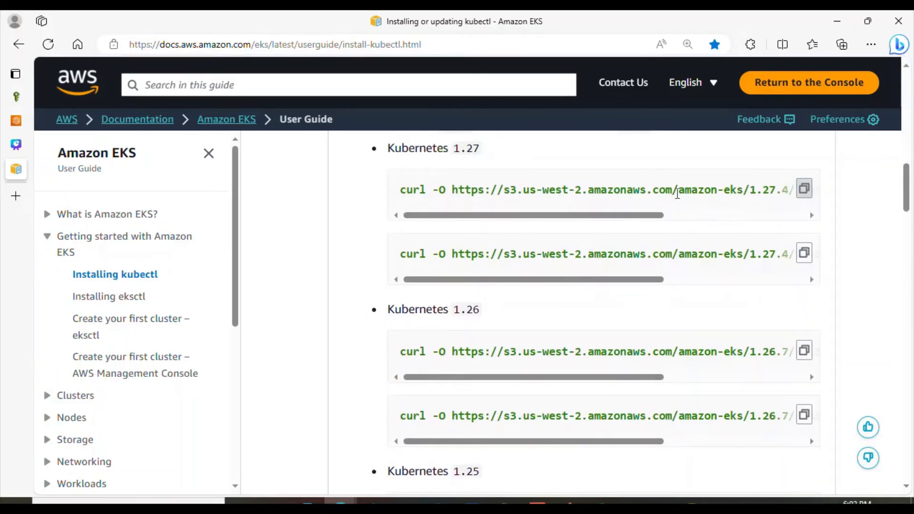
drag(909, 197, 911, 268)
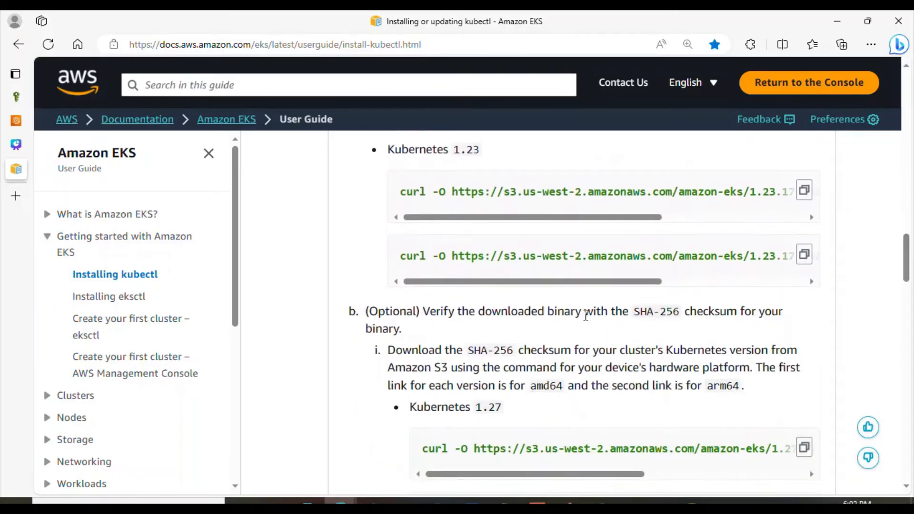
drag(911, 274, 911, 284)
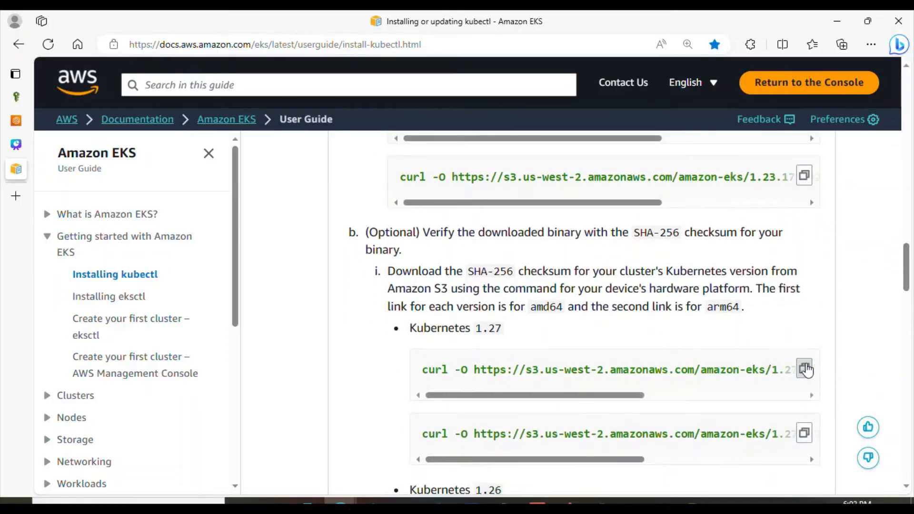
click(806, 370)
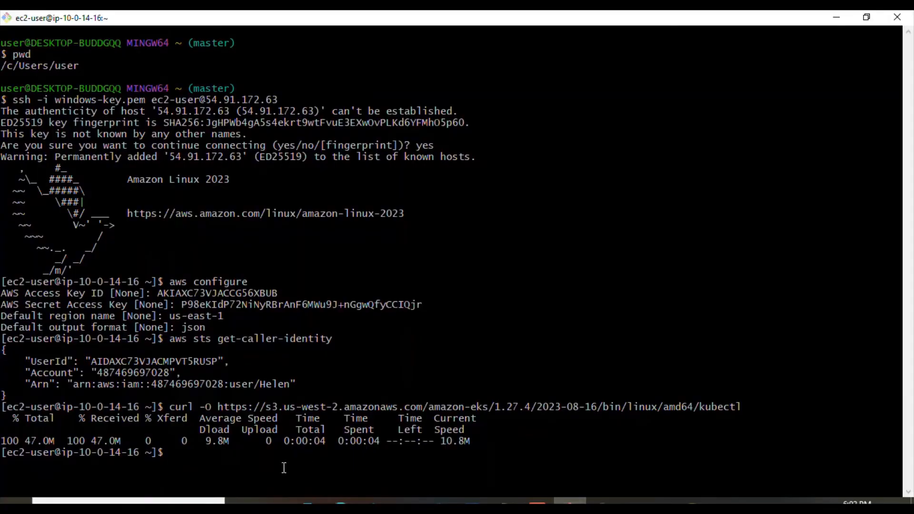
Step: Run the copied curl command in the Git Bash terminal to download the kubectl.sha256 checksum file
right_click(284, 468)
click(323, 312)
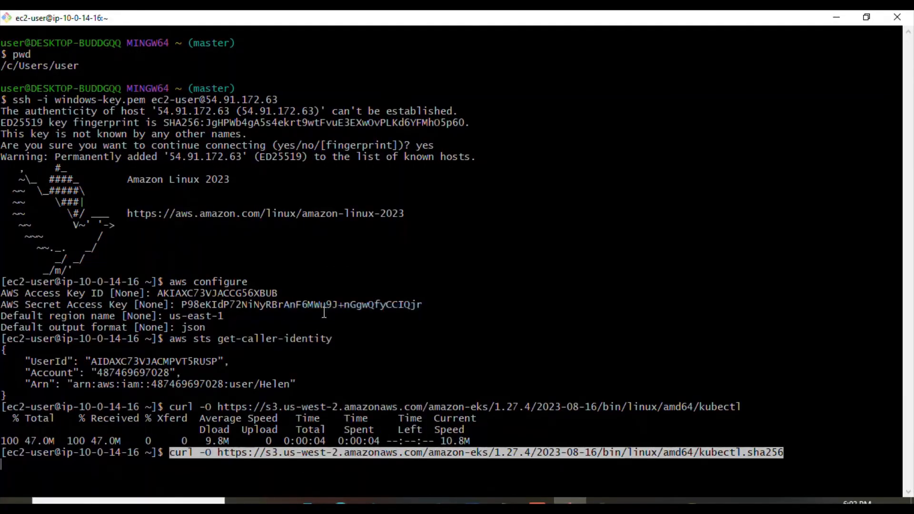
key(Return)
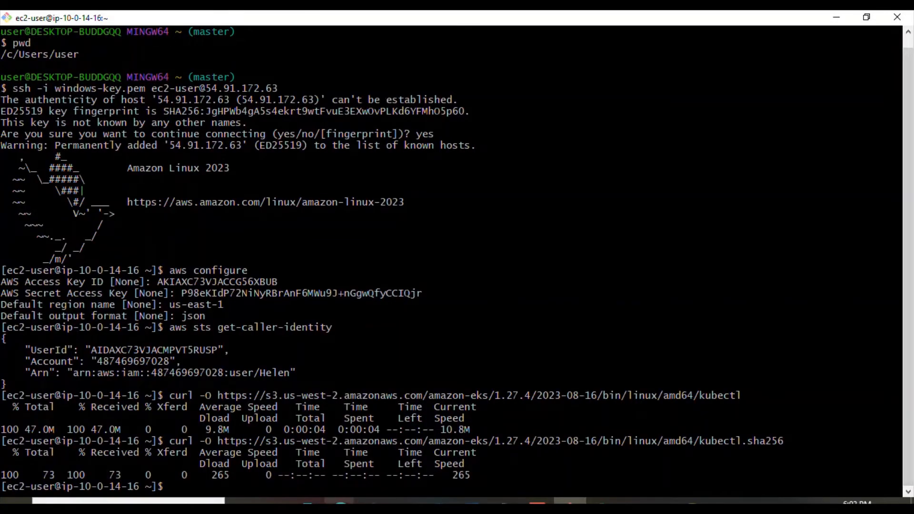
Step: Return to the guide in Microsoft Edge and copy the checksum verification command sha256sum -c kubectl.sha256
mouse_move(339, 501)
click(251, 453)
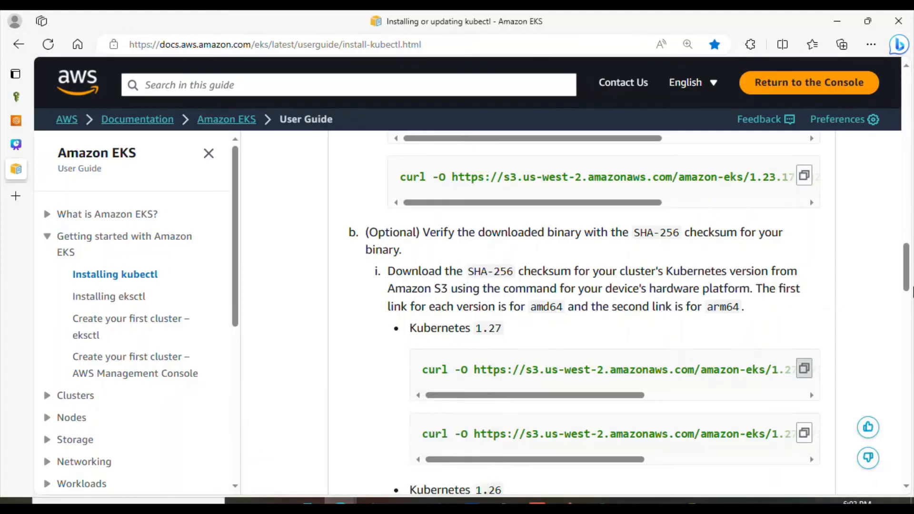
drag(911, 265, 912, 315)
drag(388, 266, 506, 285)
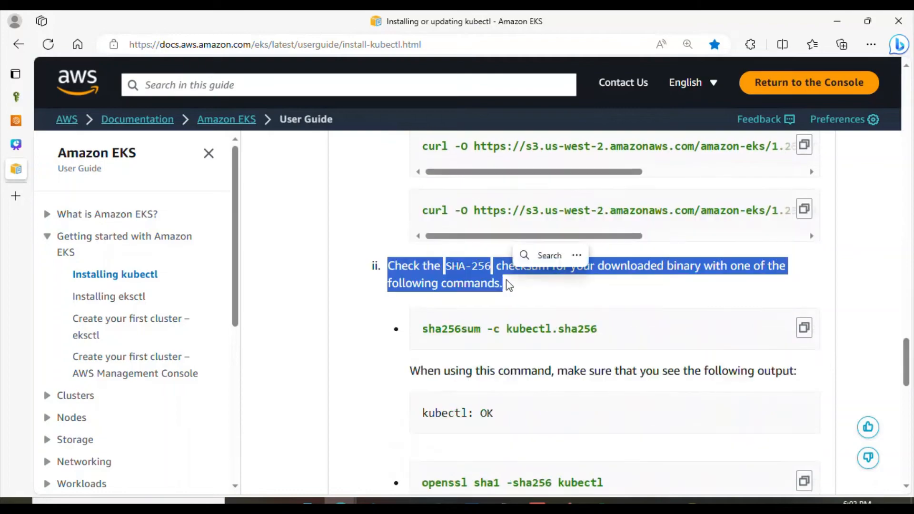
click(560, 295)
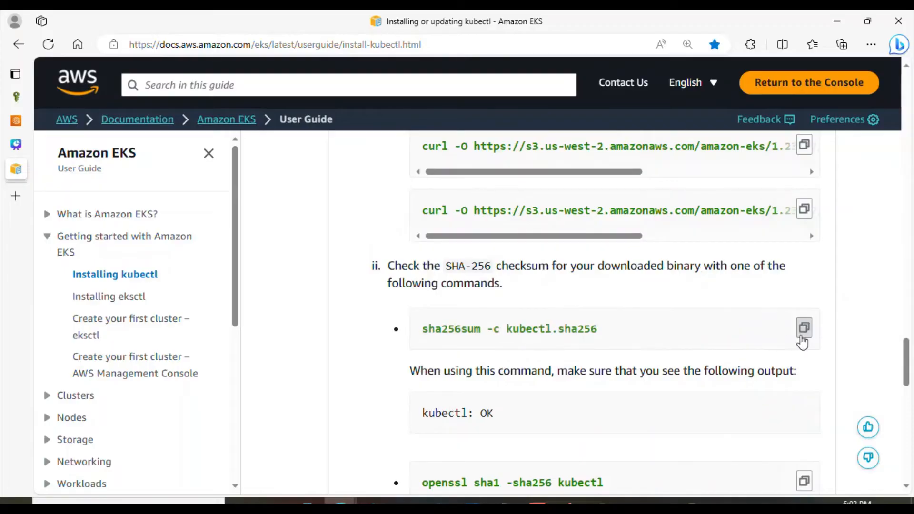
Step: Switch to the Git Bash terminal and verify the downloaded binary with sha256sum -c kubectl.sha256
click(570, 500)
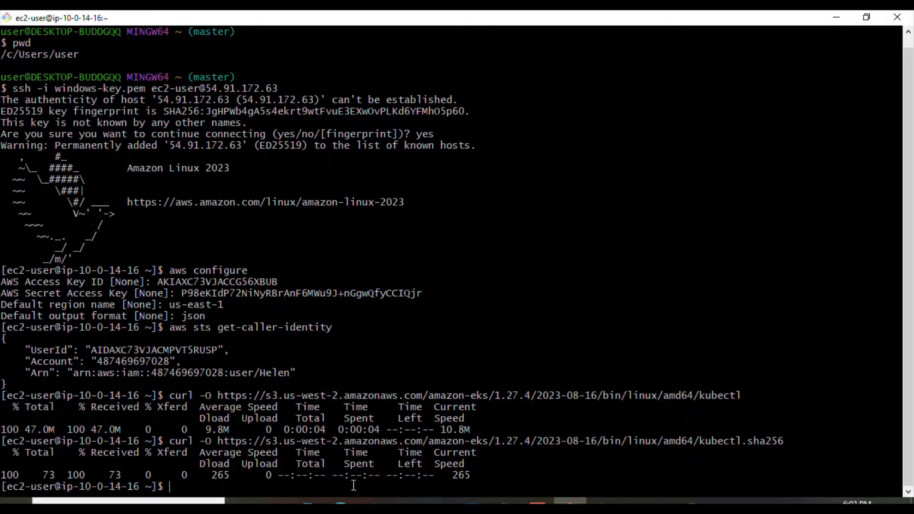
right_click(343, 485)
click(386, 329)
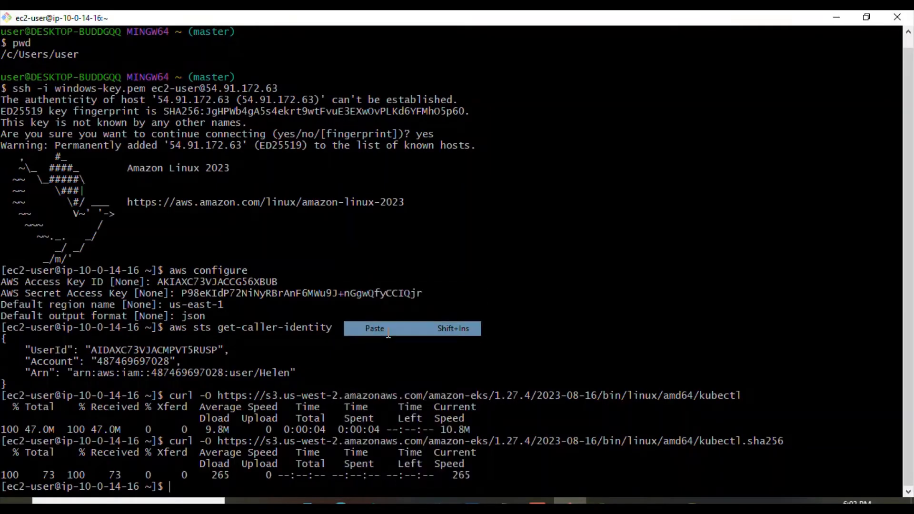
key(Return)
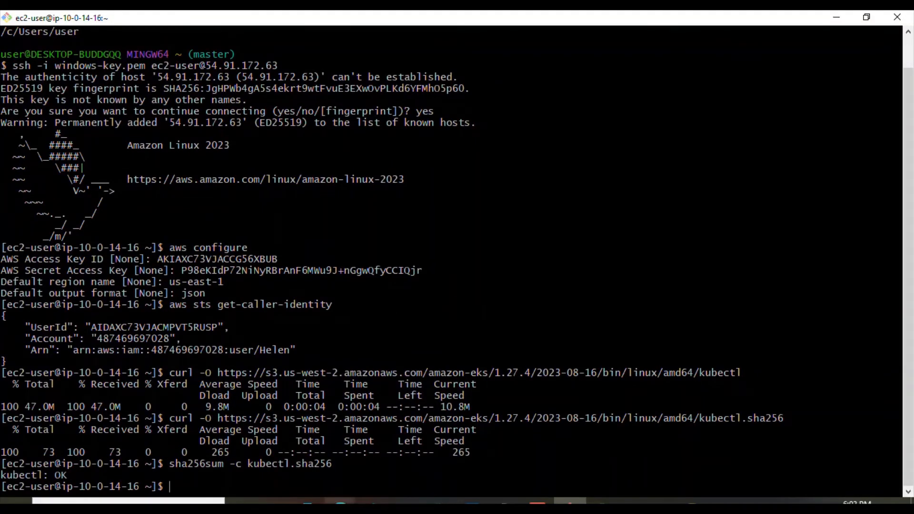
Step: Return to the guide in Microsoft Edge and copy the alternative checksum command openssl sha1 -sha256 kubectl
mouse_move(341, 501)
click(288, 464)
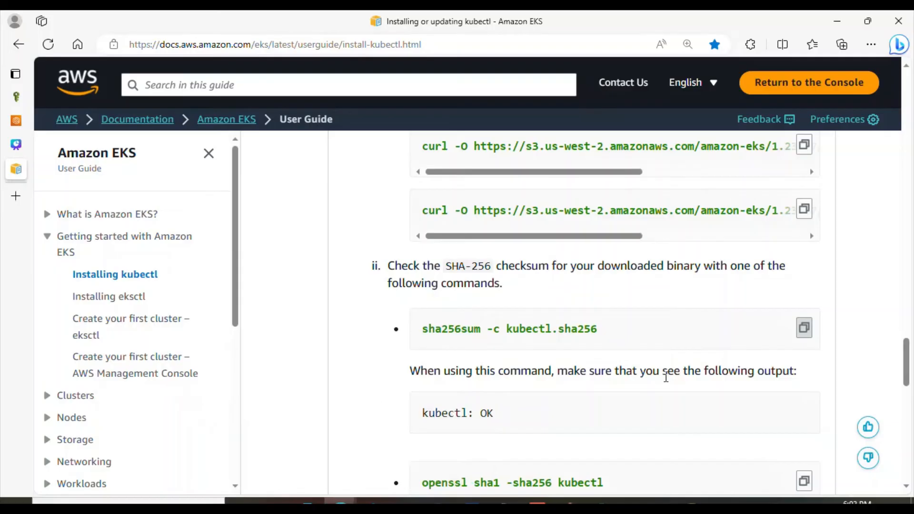
drag(910, 344, 910, 368)
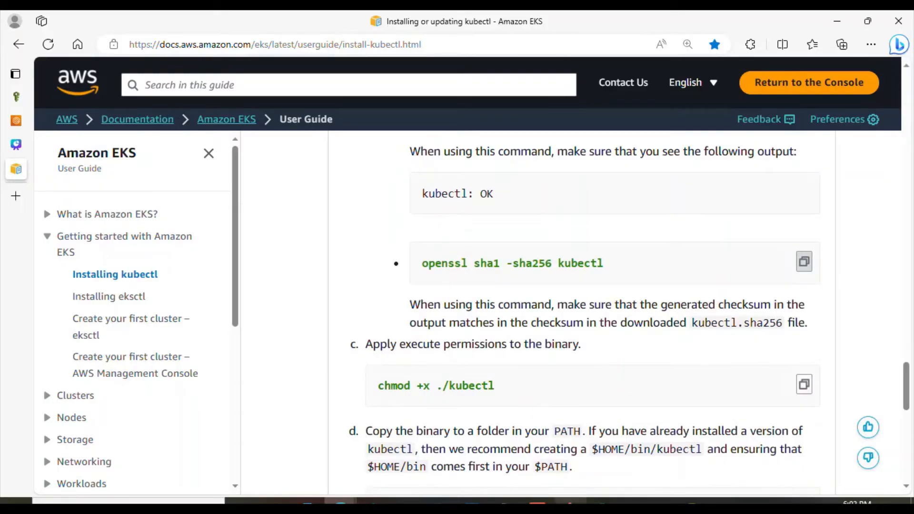
Step: Switch to the Git Bash terminal, clear its screen and run openssl sha1 -sha256 kubectl
click(570, 502)
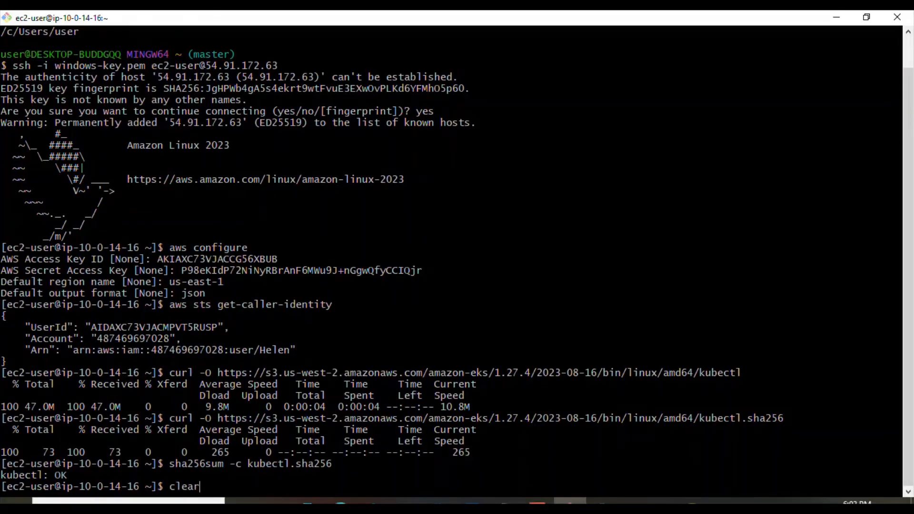
key(Return)
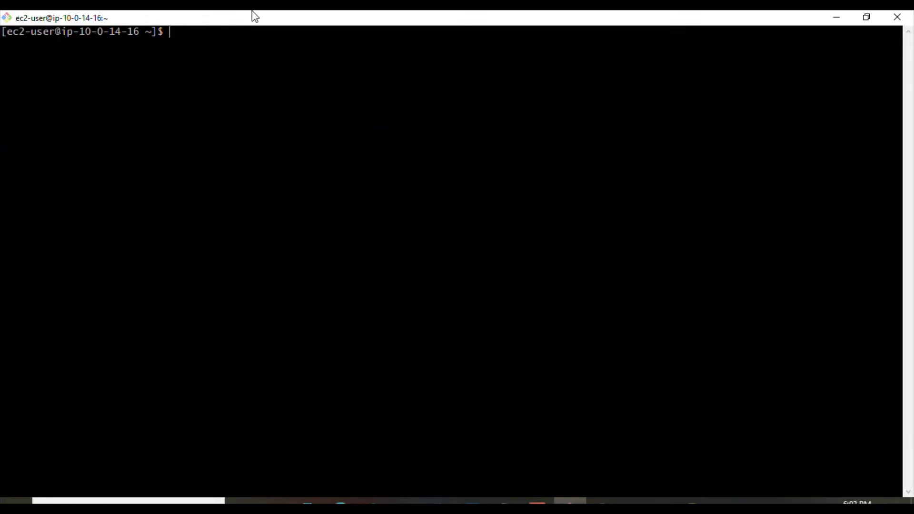
right_click(264, 39)
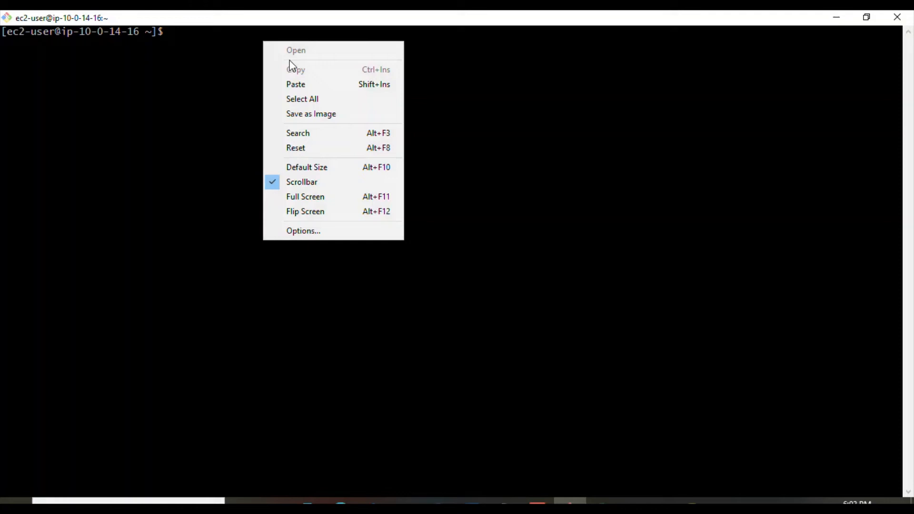
click(314, 84)
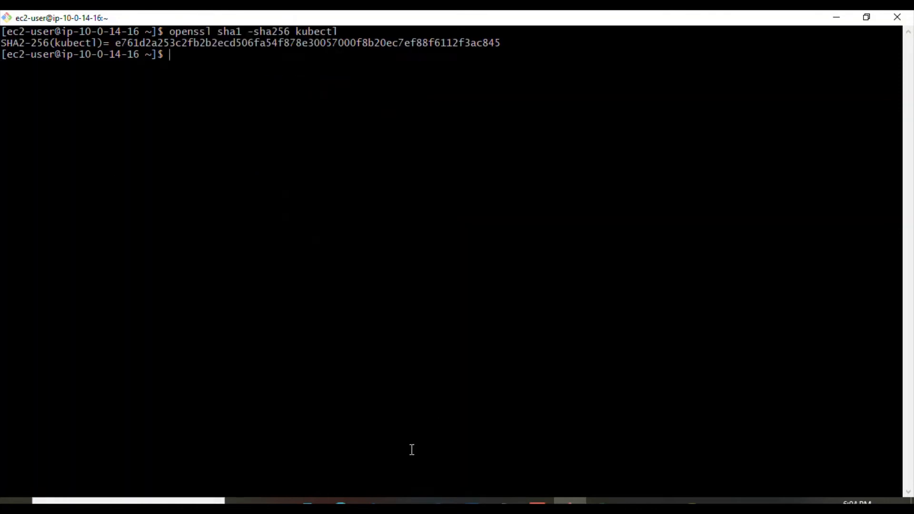
Step: Return to the guide in Microsoft Edge and copy the execute-permission command chmod +x ./kubectl
mouse_move(339, 501)
click(265, 448)
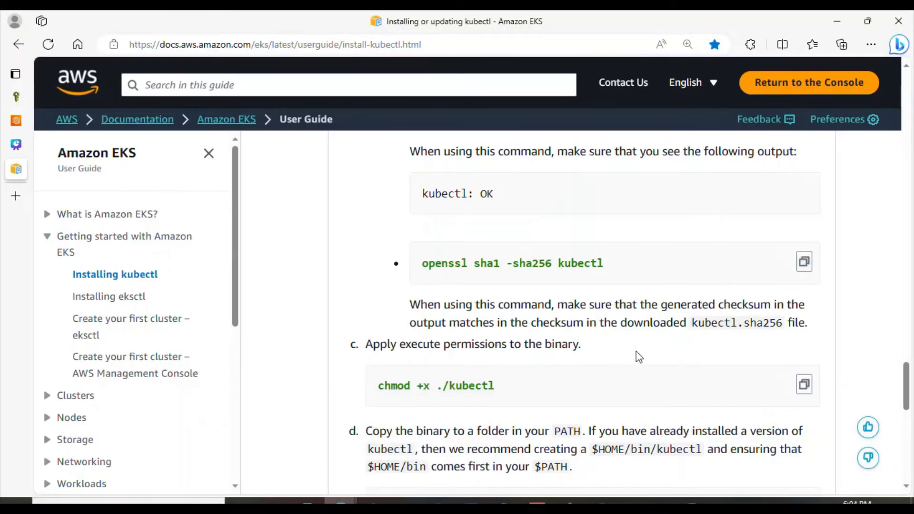
scroll(639, 357, down, 1)
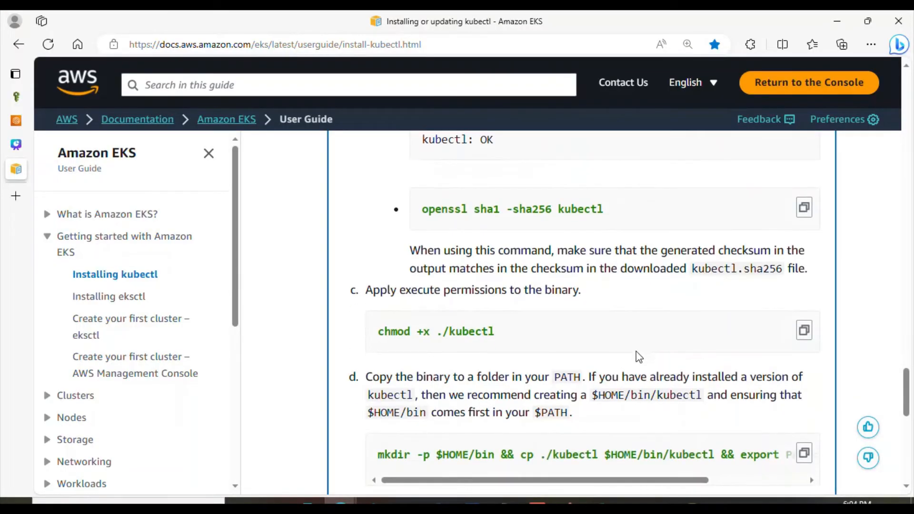
click(804, 330)
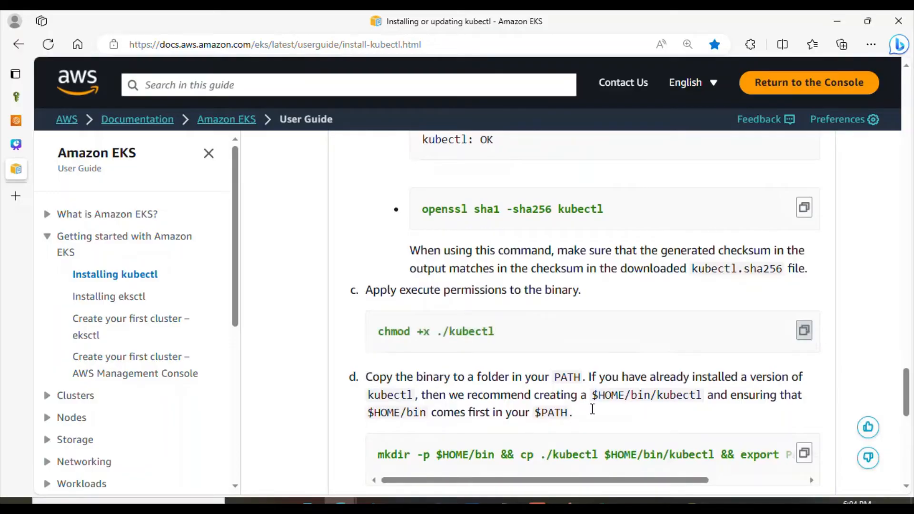
Step: Switch to the Git Bash terminal and run chmod +x ./kubectl to make the binary executable
key(alt+Tab)
right_click(222, 93)
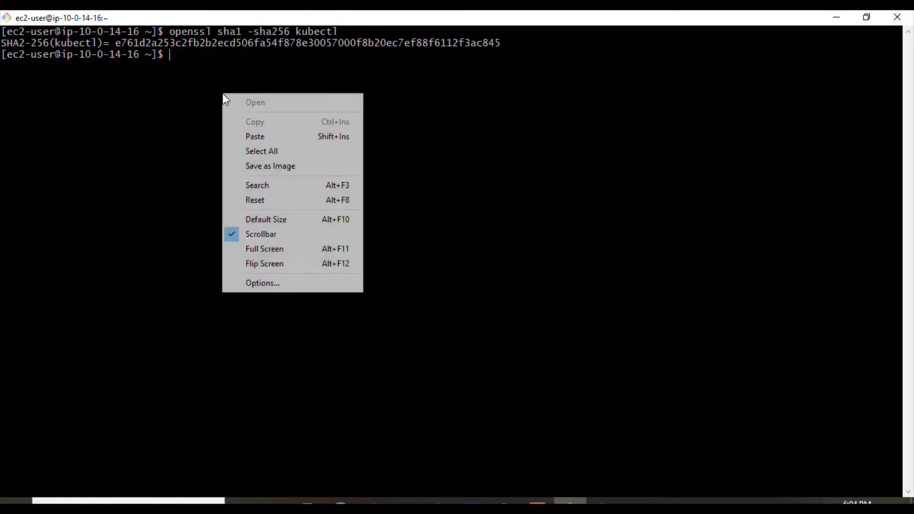
click(276, 141)
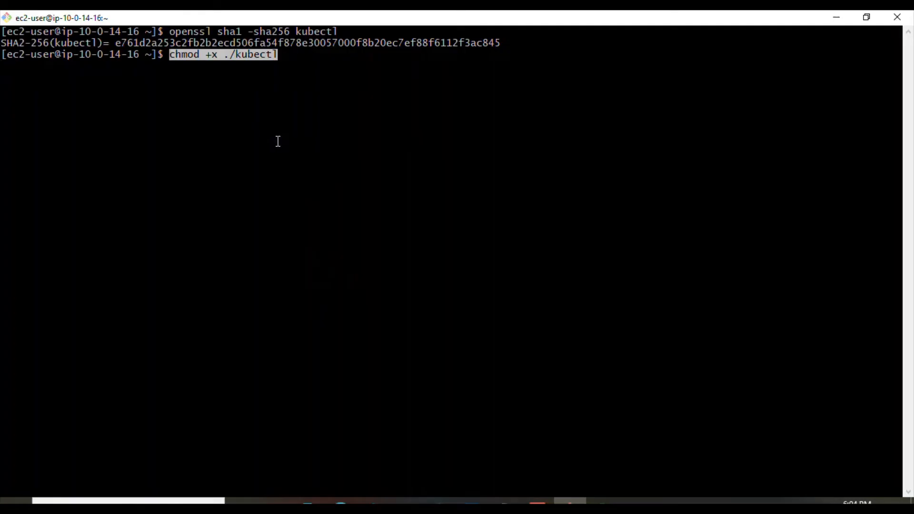
key(Return)
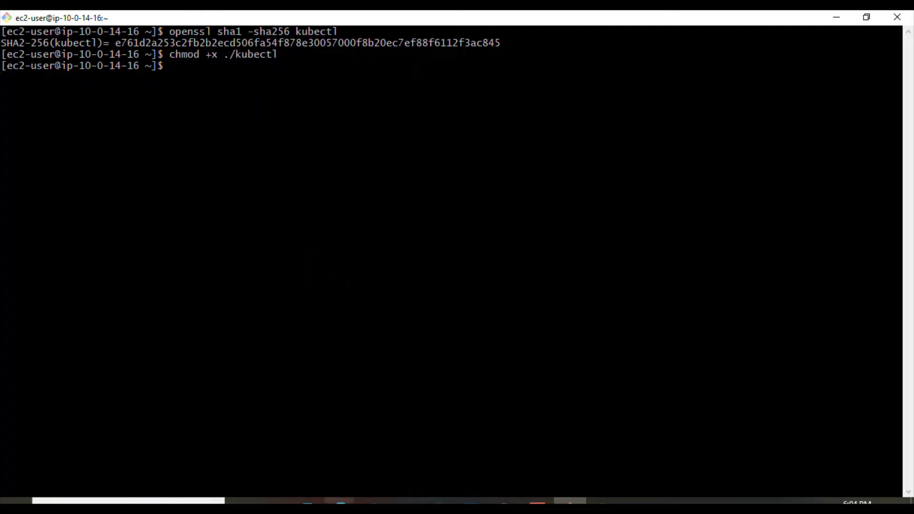
Step: List the home directory's files with ls and highlight the kubectl entry in the output
click(340, 501)
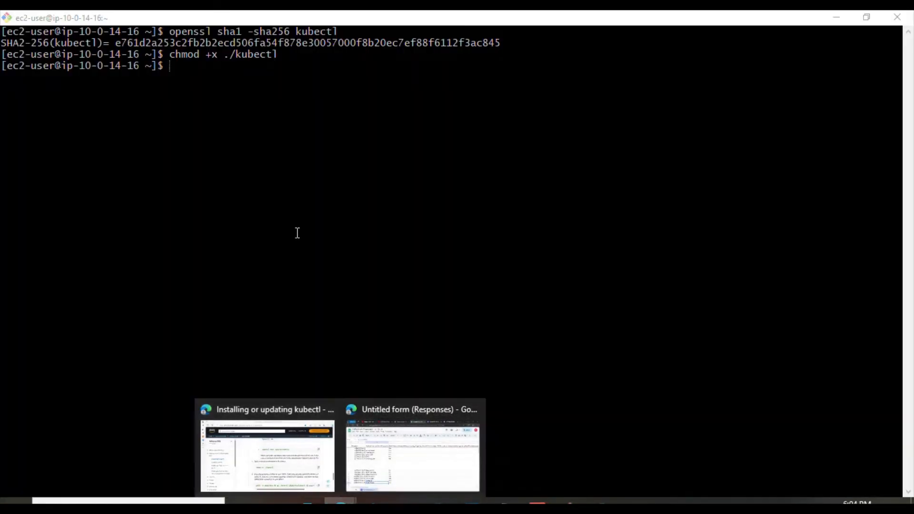
click(204, 66)
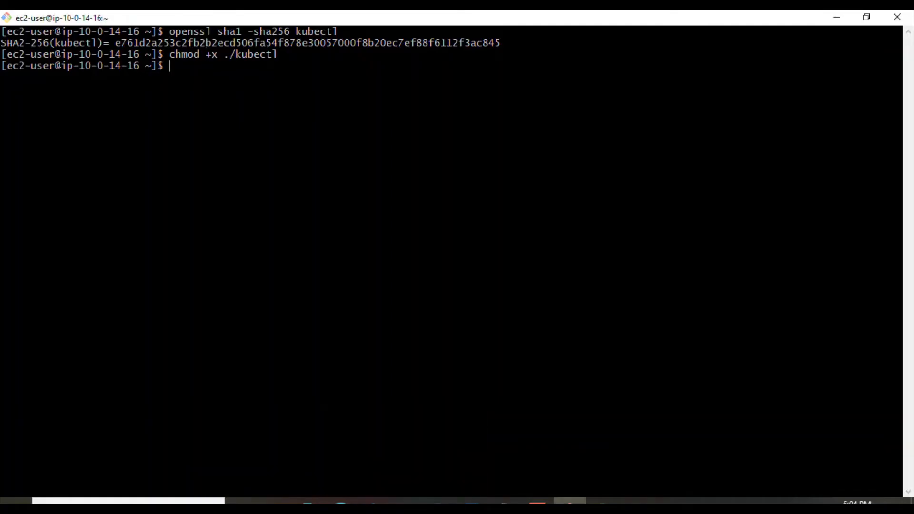
text(ls)
key(Return)
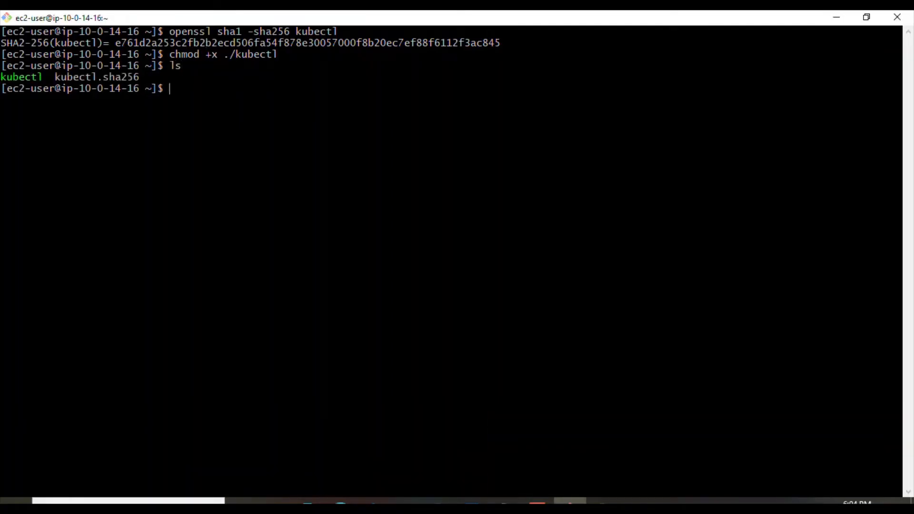
drag(44, 82, 2, 79)
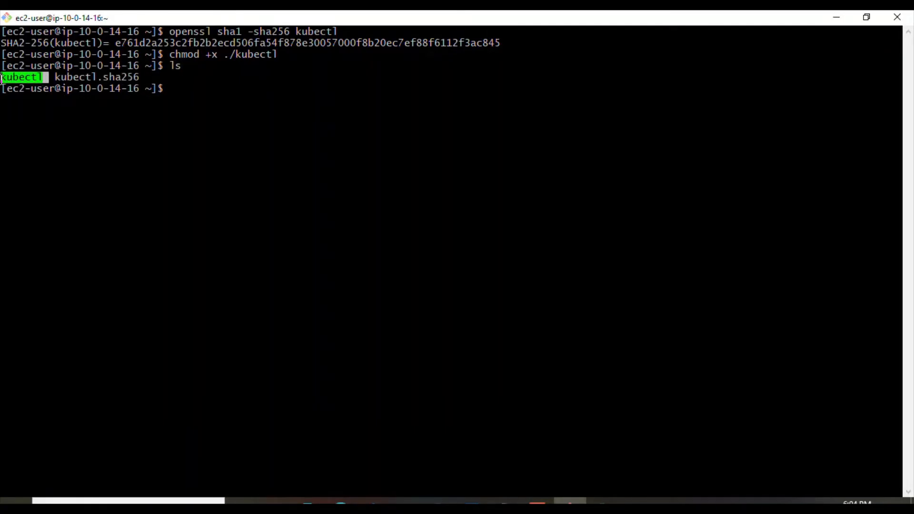
click(213, 94)
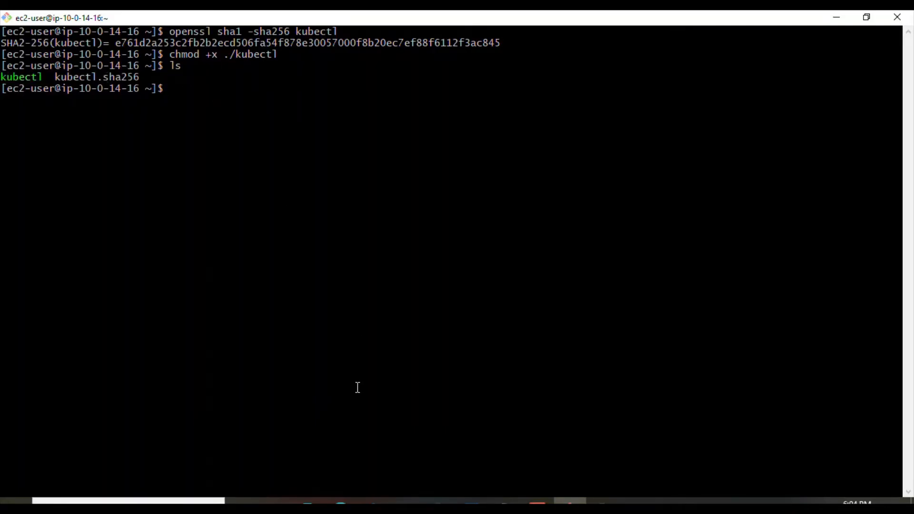
Step: Return to the guide in Microsoft Edge and copy the step d command that copies kubectl to $HOME/bin and exports PATH
click(340, 502)
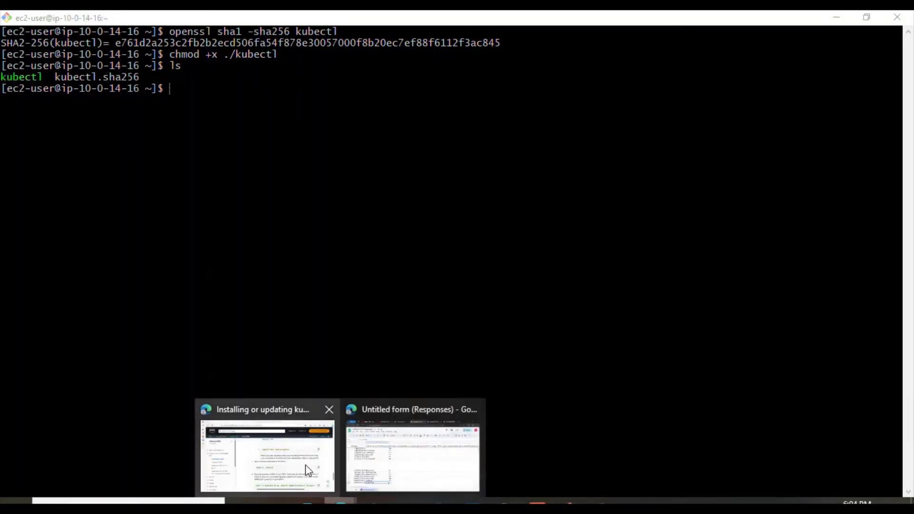
click(308, 472)
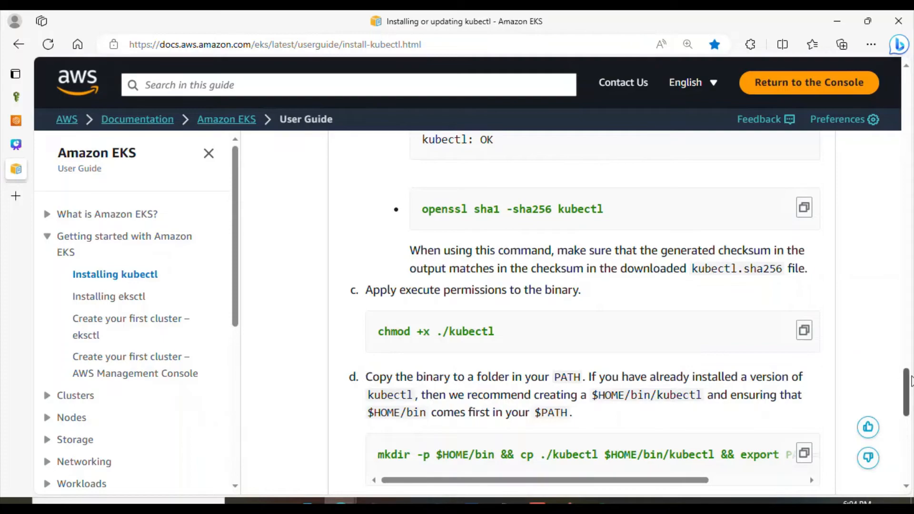
scroll(910, 381, down, 2)
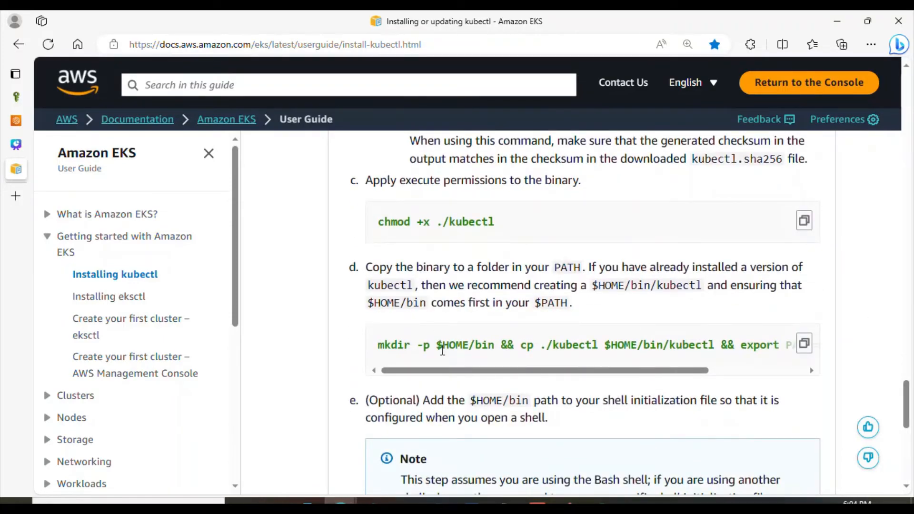
drag(583, 376, 714, 376)
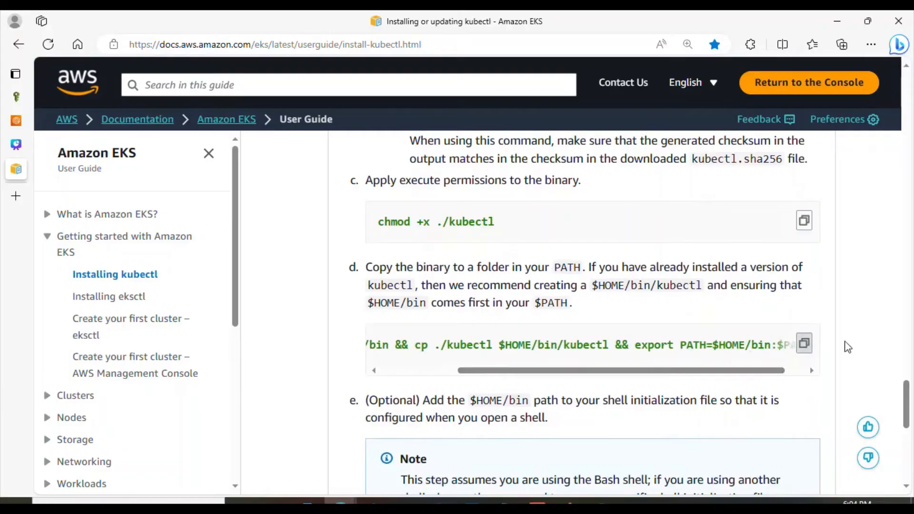
click(810, 344)
Step: Switch to the Git Bash terminal and run mkdir -p $HOME/bin && cp ./kubectl $HOME/bin/kubectl && export PATH=$HOME/bin:$PATH
click(570, 502)
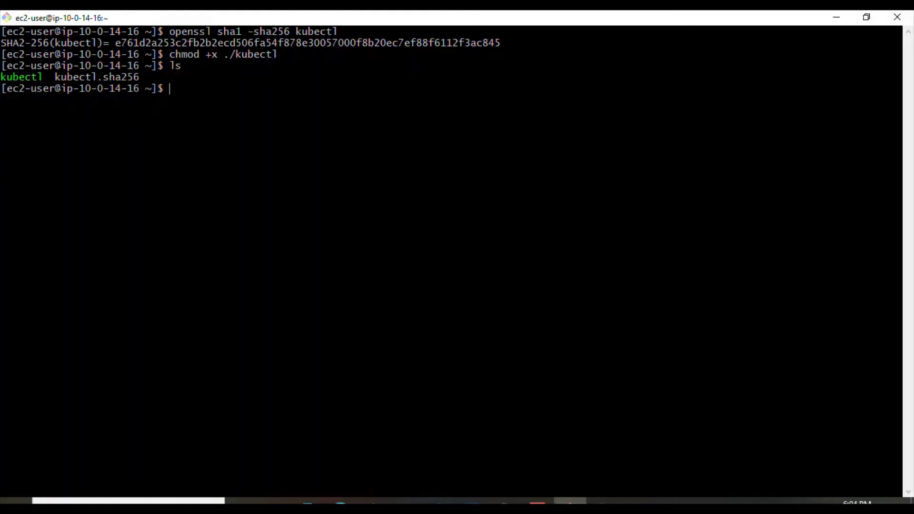
right_click(204, 82)
click(239, 125)
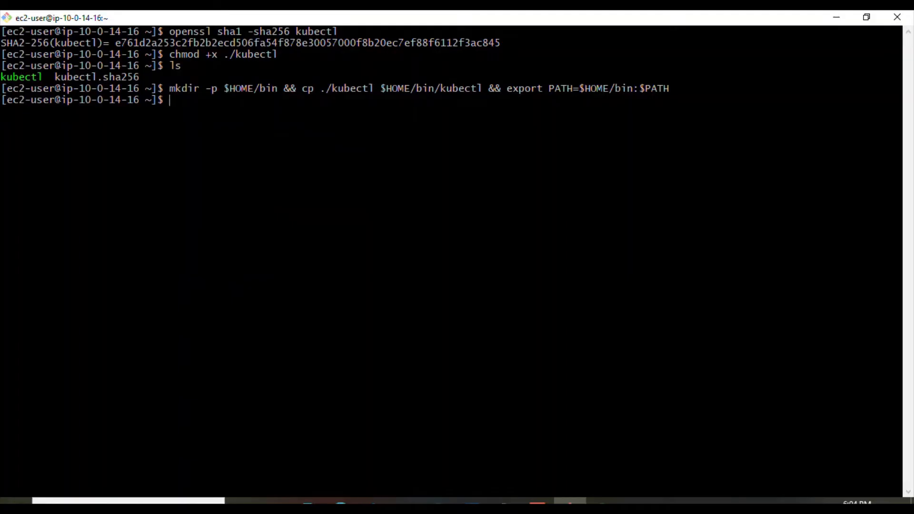
Step: Return to the guide in Microsoft Edge and copy the step e command echo 'export PATH=$HOME/bin:$PATH' >> ~/.bashrc
mouse_move(341, 502)
click(277, 460)
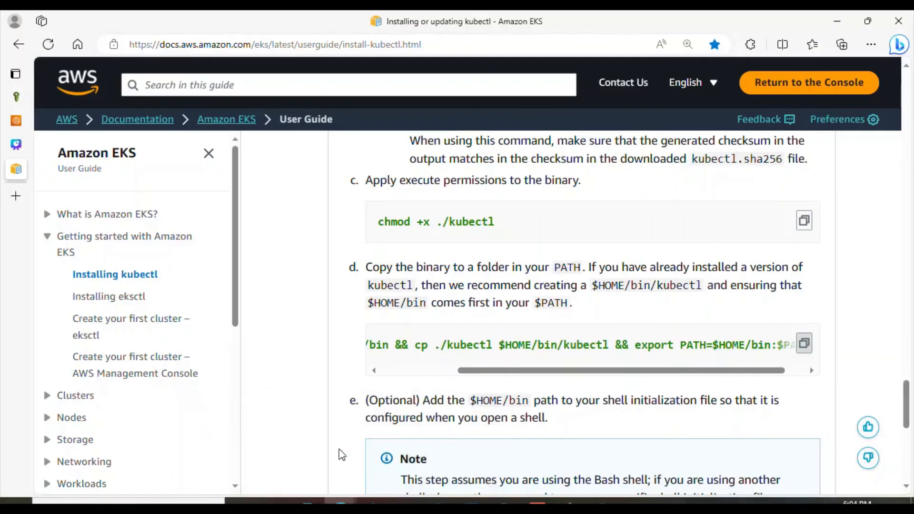
scroll(604, 400, down, 1)
scroll(603, 402, down, 4)
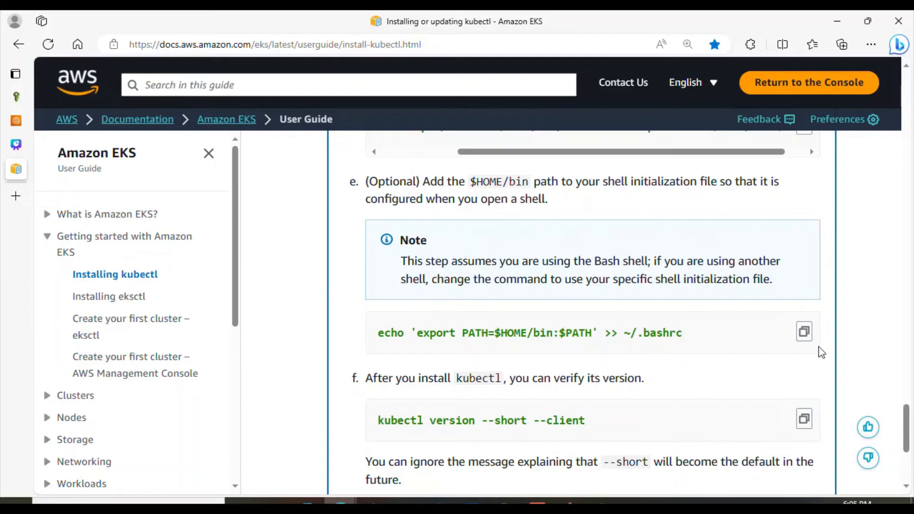
click(800, 336)
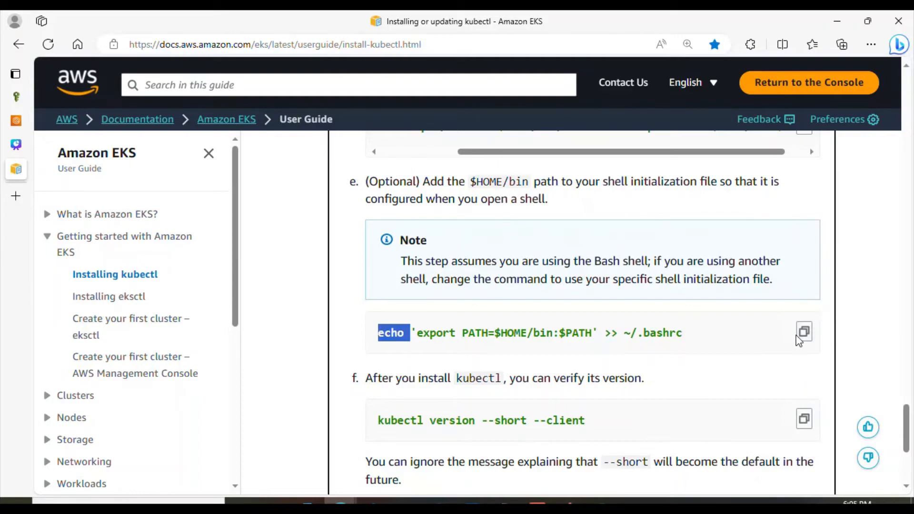
click(804, 333)
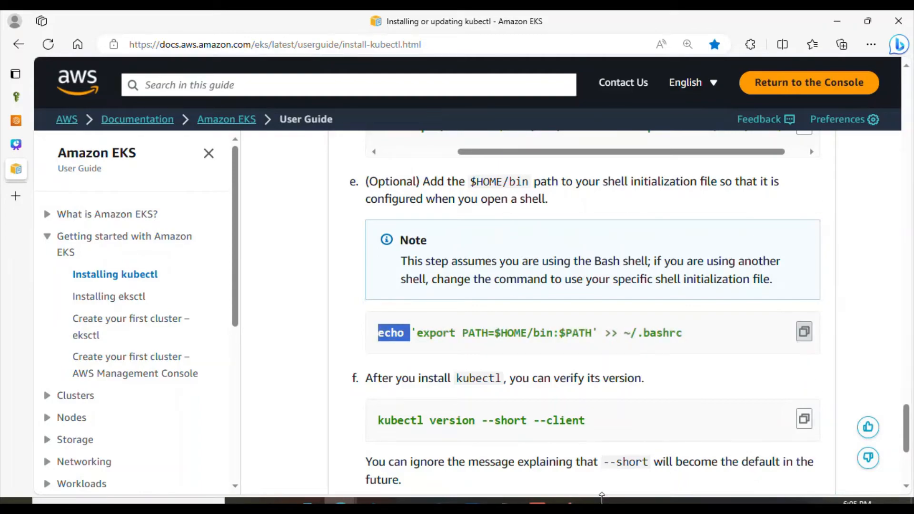
Step: Switch to the Git Bash terminal and run echo 'export PATH=$HOME/bin:$PATH' >> ~/.bashrc
key(alt+Tab)
right_click(204, 113)
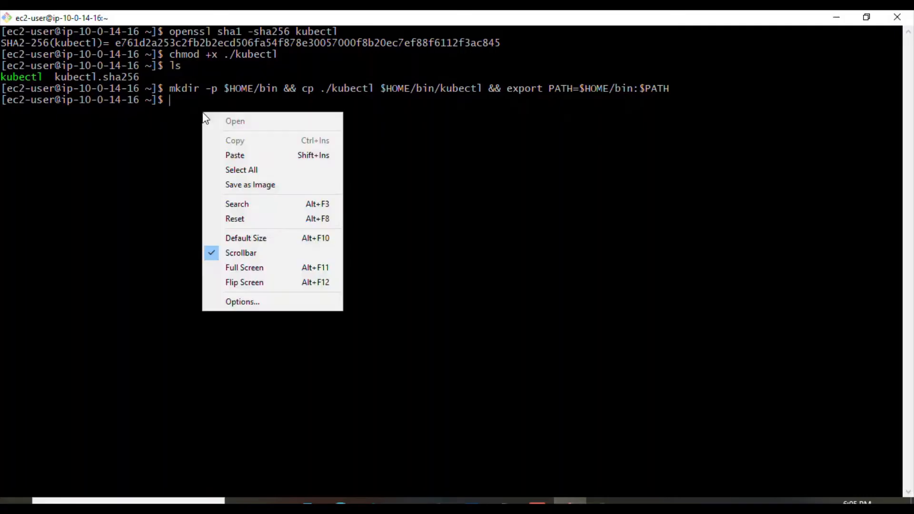
click(231, 155)
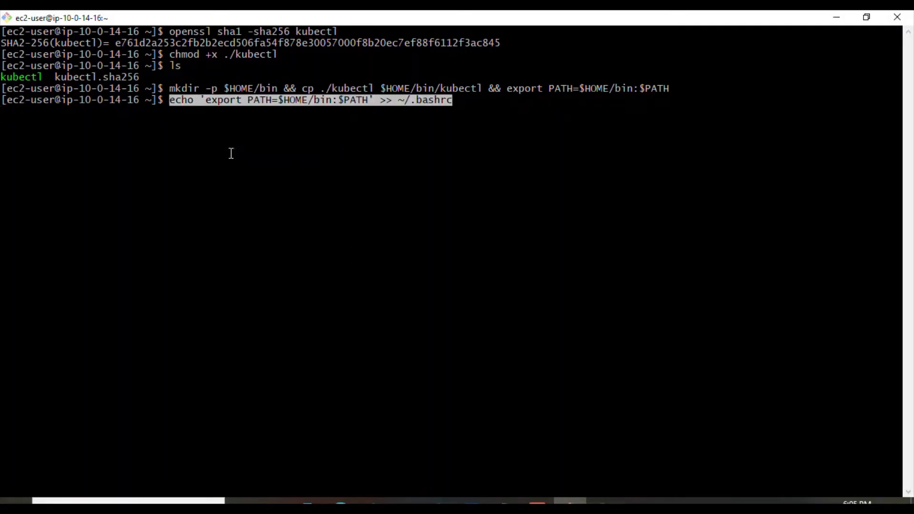
key(Return)
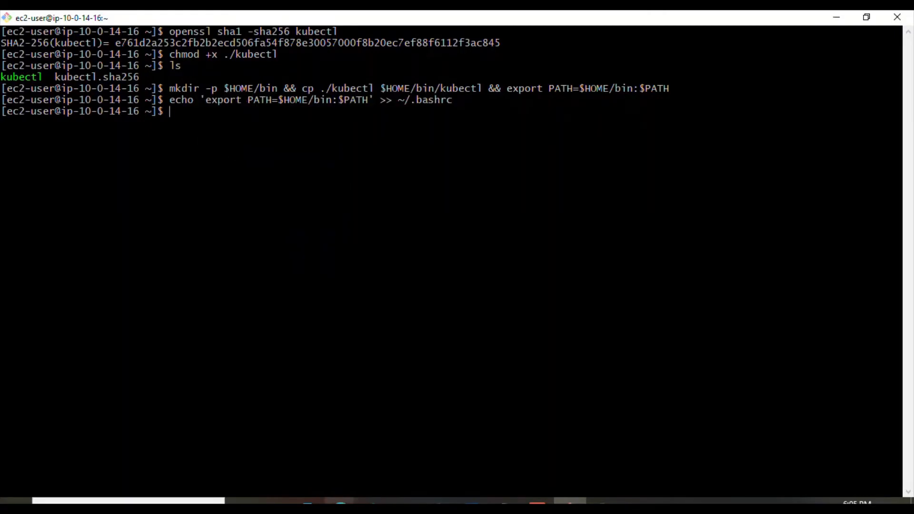
Step: Return to the guide in Microsoft Edge and copy the version check command kubectl version --short --client
click(340, 502)
click(307, 466)
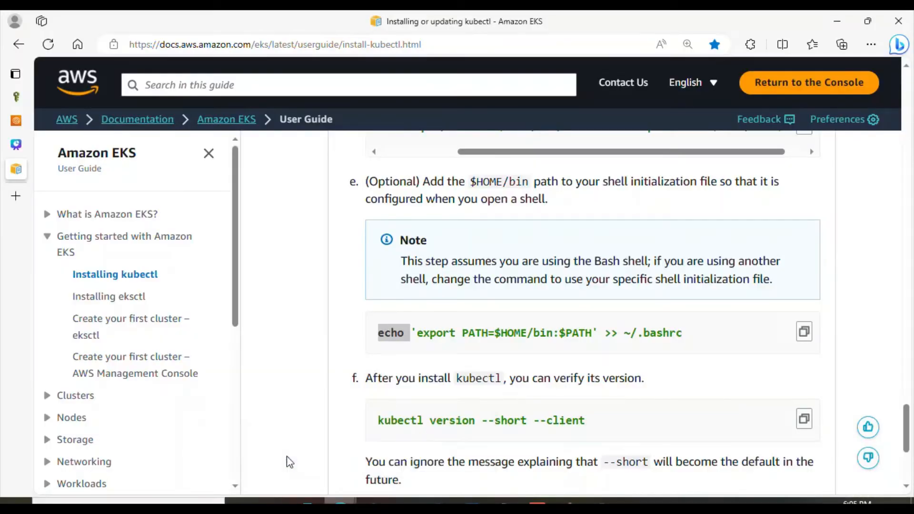
click(566, 419)
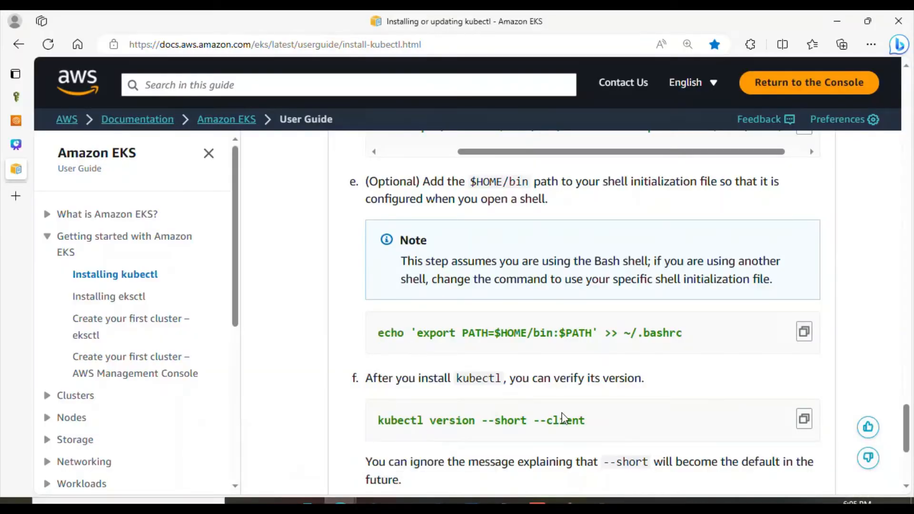
click(804, 419)
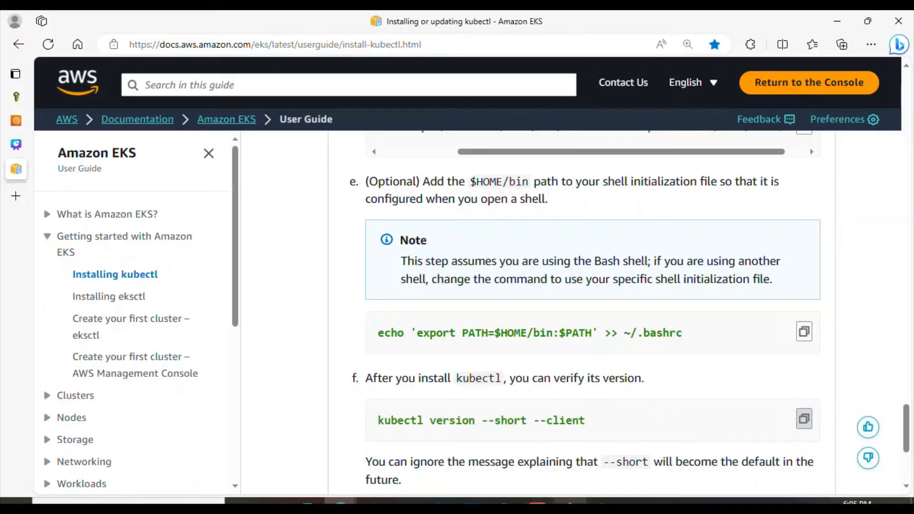
Step: Switch to the Git Bash terminal and run kubectl version --short --client to verify the installation
mouse_move(570, 501)
click(570, 471)
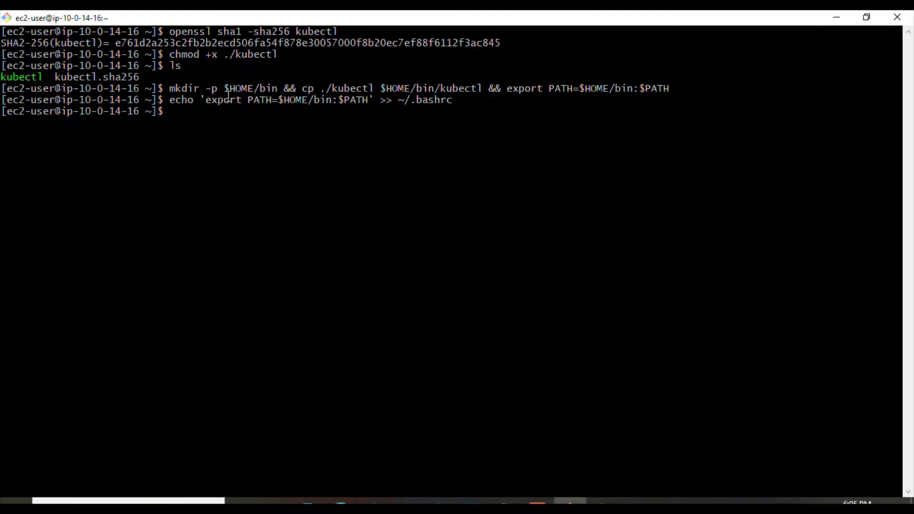
right_click(239, 125)
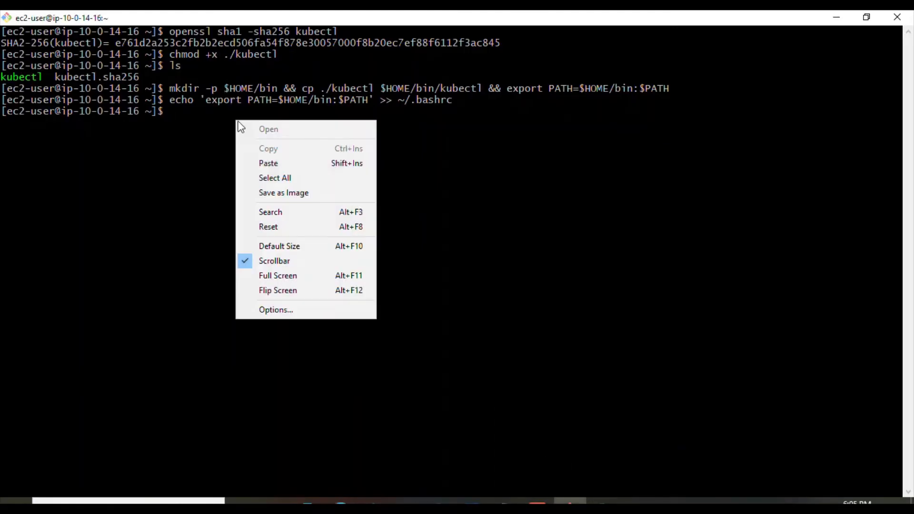
click(265, 161)
key(Return)
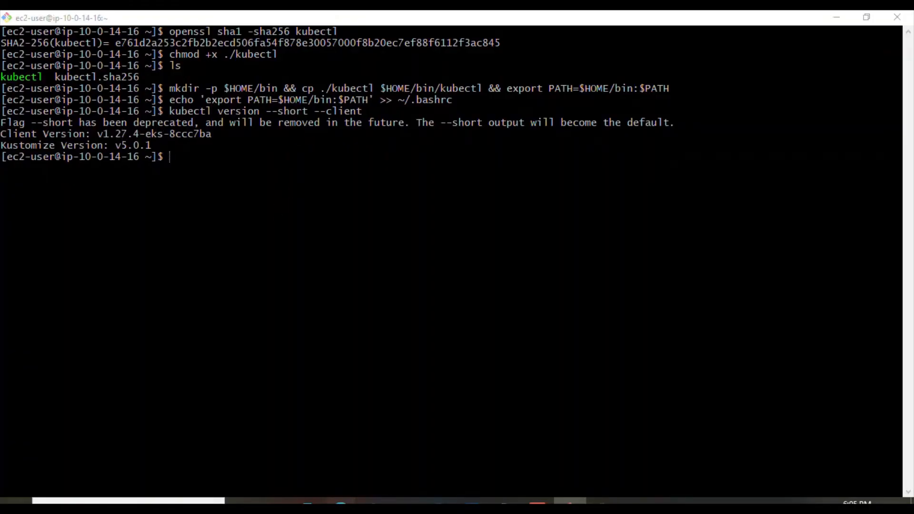
Step: Return to the kubectl installation guide in Microsoft Edge and look through its remaining instructions and earlier version download commands
mouse_move(340, 501)
click(301, 462)
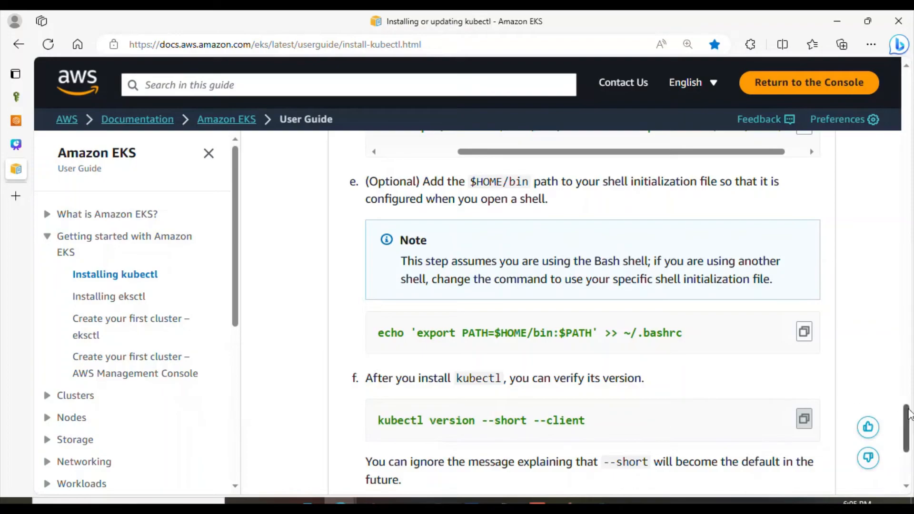
scroll(907, 436, down, 5)
drag(912, 441, 904, 224)
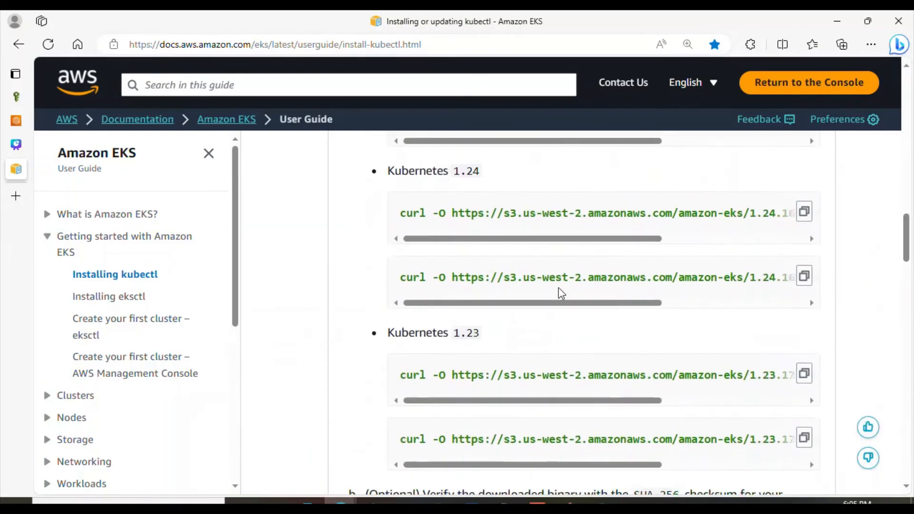
Step: Switch to the Notepad resource list and select the create-kubeconfig.html guide URL on the "Create kubeconfig file" line
click(570, 501)
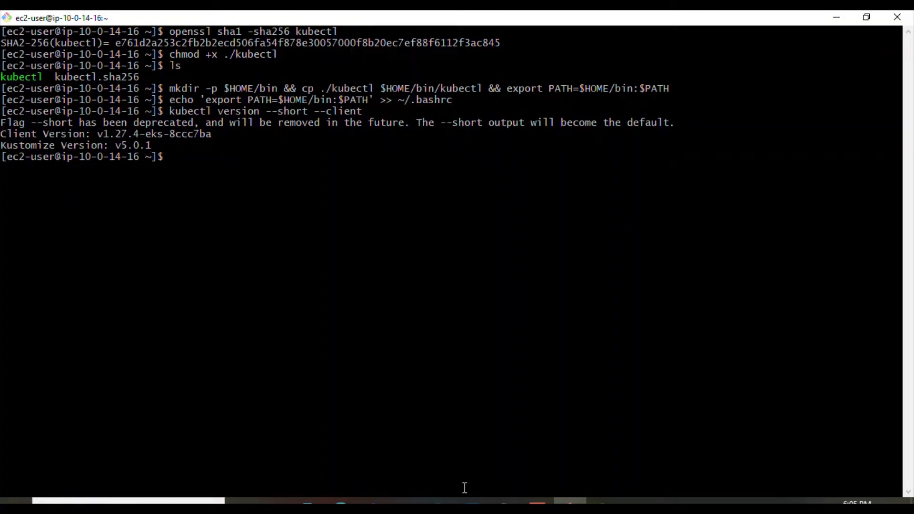
mouse_move(503, 501)
click(427, 434)
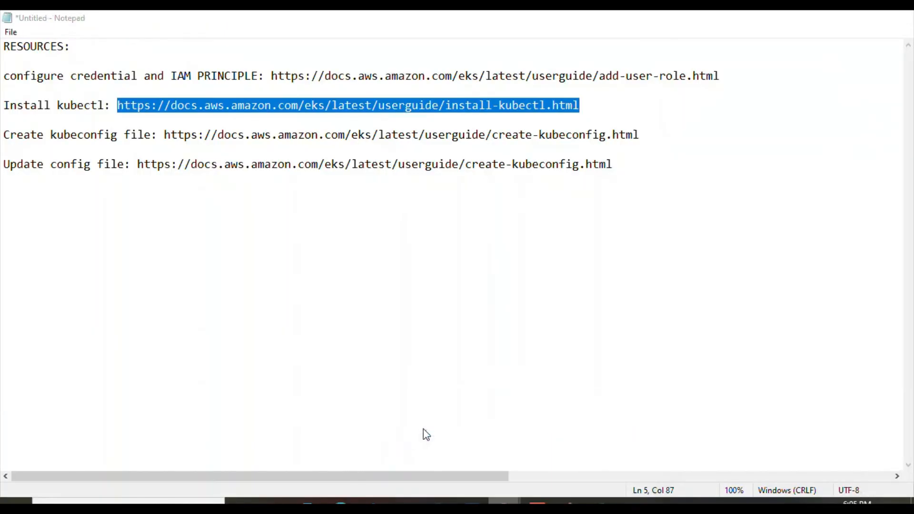
click(344, 205)
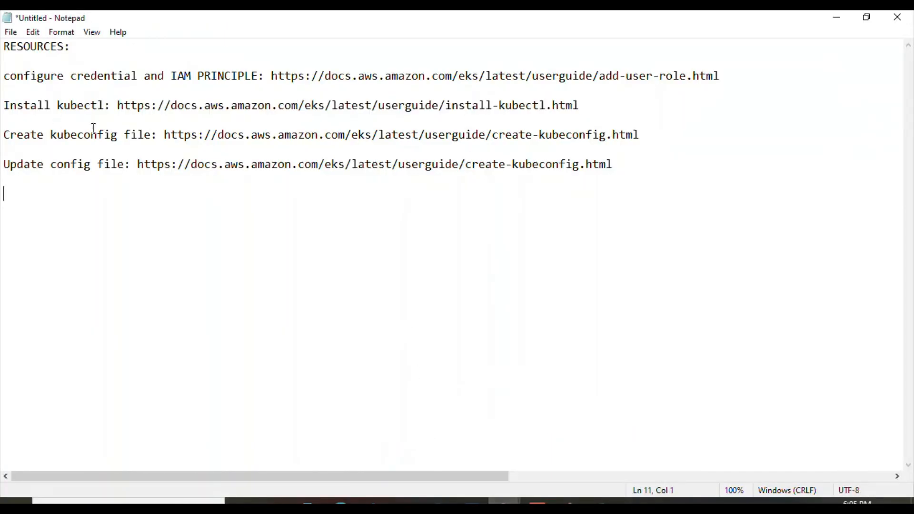
drag(167, 135, 655, 136)
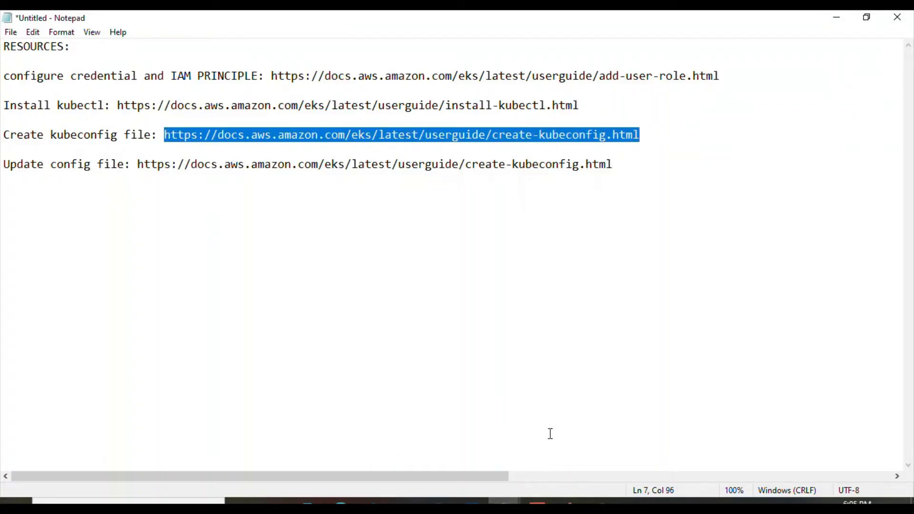
Step: Switch to Microsoft Edge, open the create-kubeconfig.html guide in a new tab, and find its "To create your kubeconfig file with the AWS CLI" section
click(340, 502)
click(255, 461)
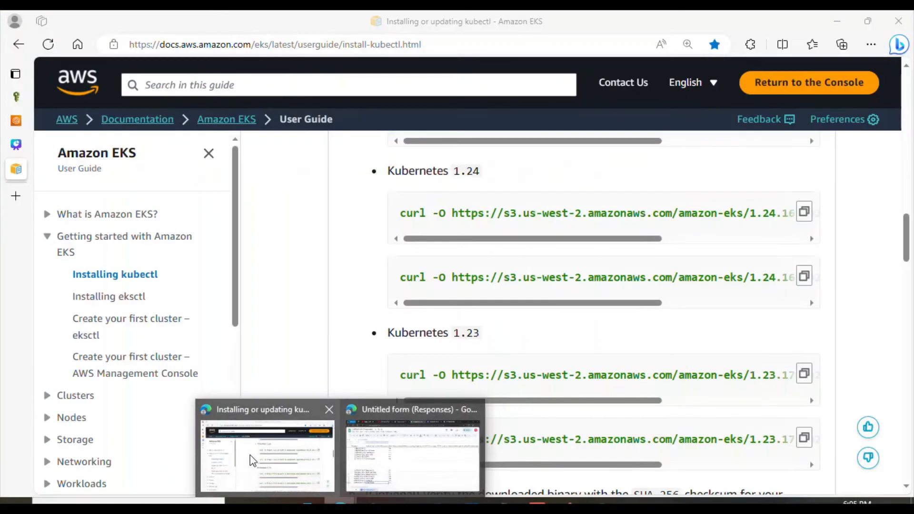
click(17, 199)
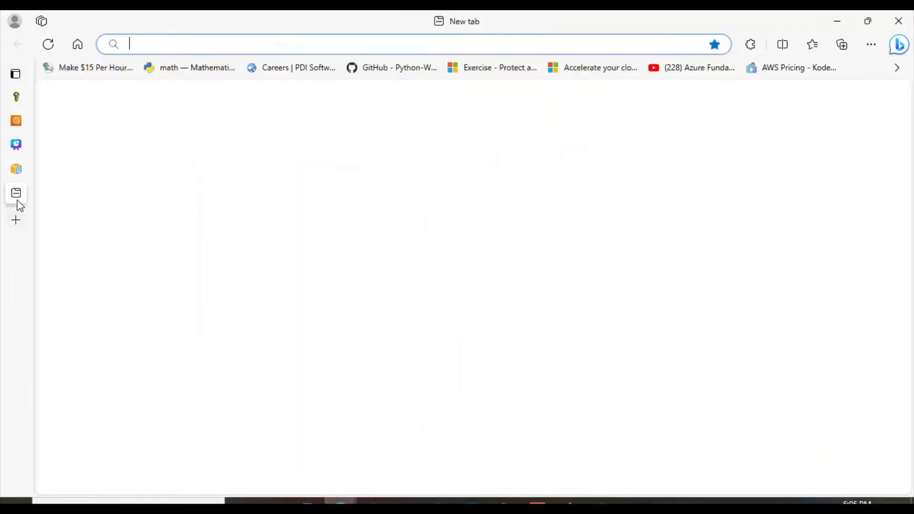
key(ctrl+v)
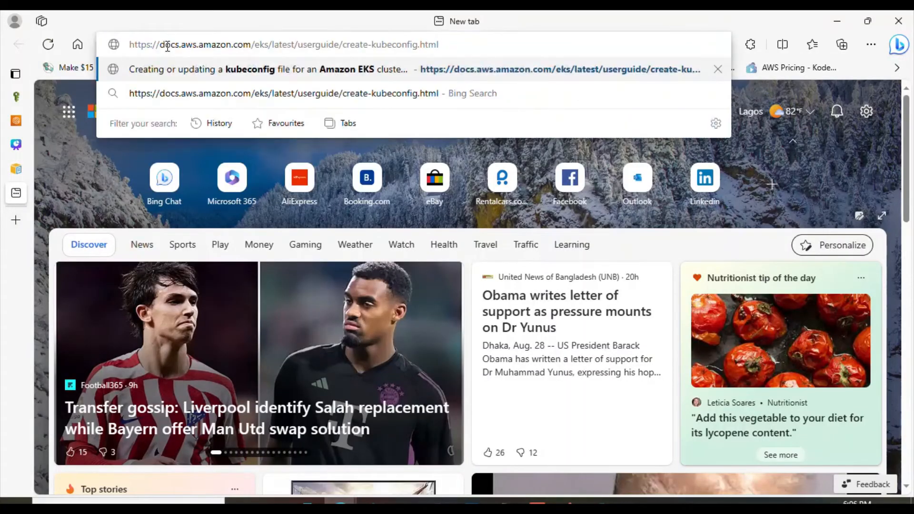
key(Return)
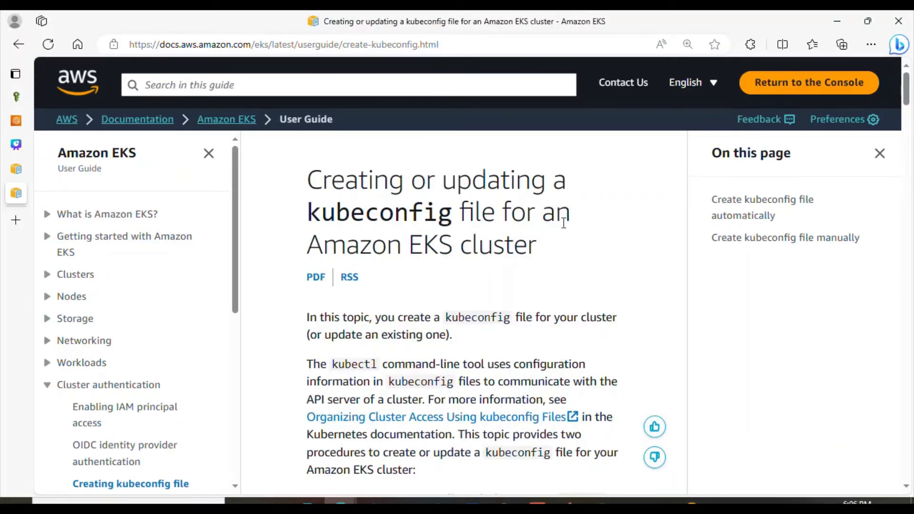
drag(912, 101, 912, 160)
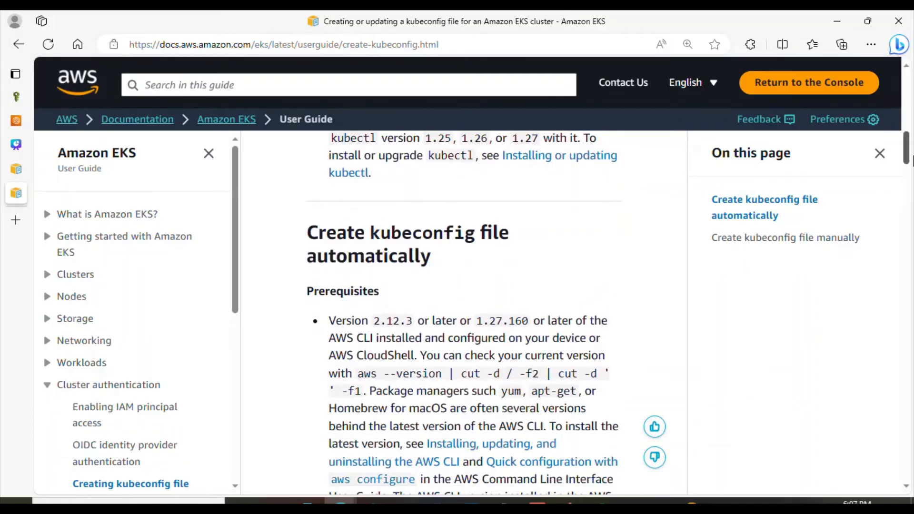
scroll(911, 187, down, 4)
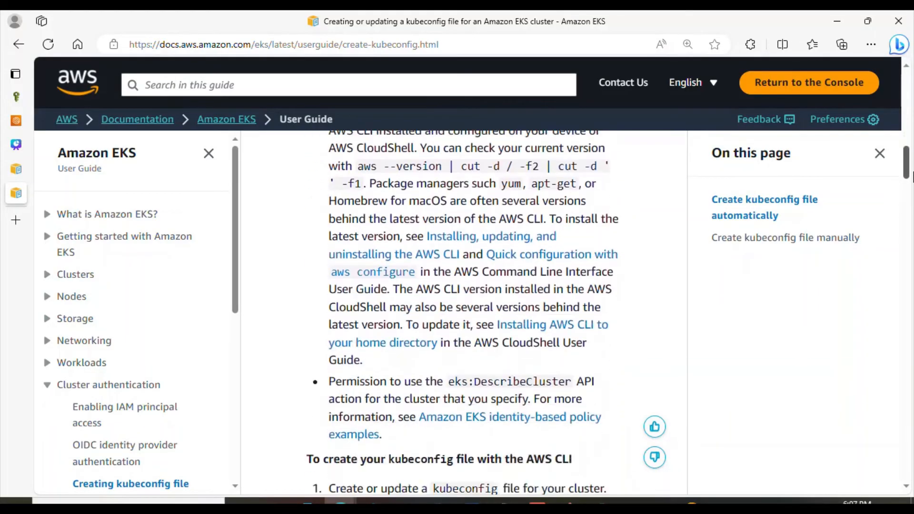
drag(912, 176, 912, 199)
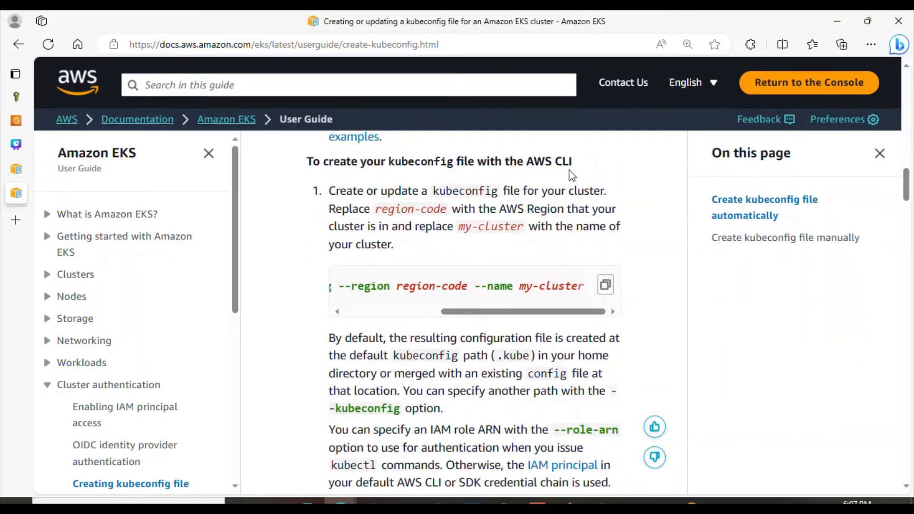
Step: Switch to the Git Bash terminal, run aws cli to check for the AWS CLI, and look over the output
click(570, 501)
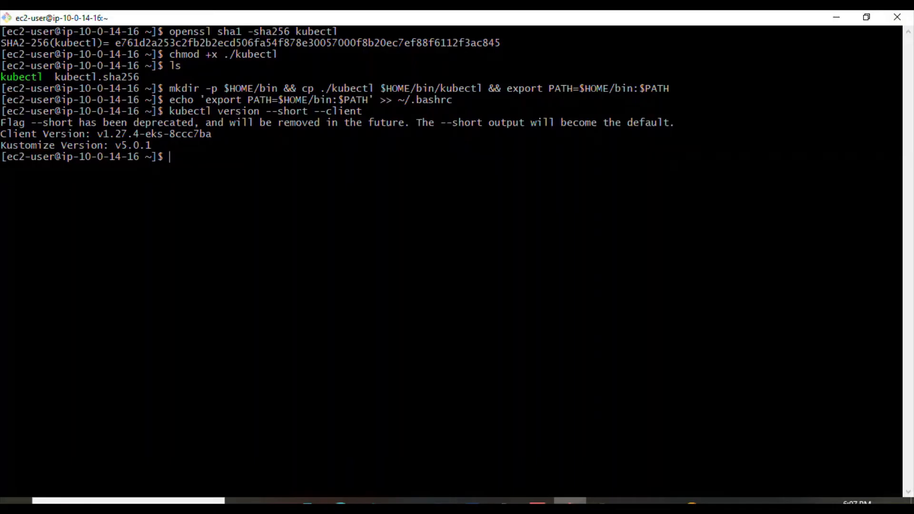
text(aws cli)
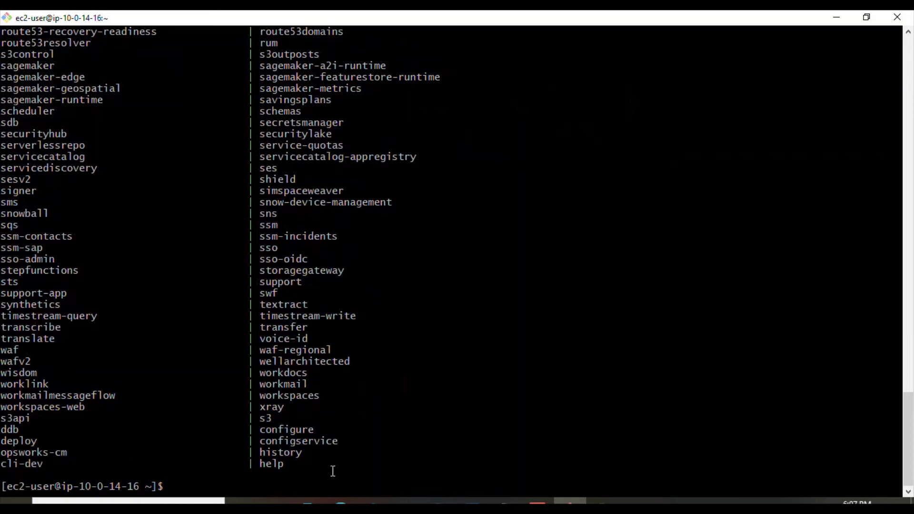
drag(332, 473, 8, 45)
click(89, 325)
Step: Return to the kubeconfig guide in Microsoft Edge and copy the aws eks update-kubeconfig command
mouse_move(339, 501)
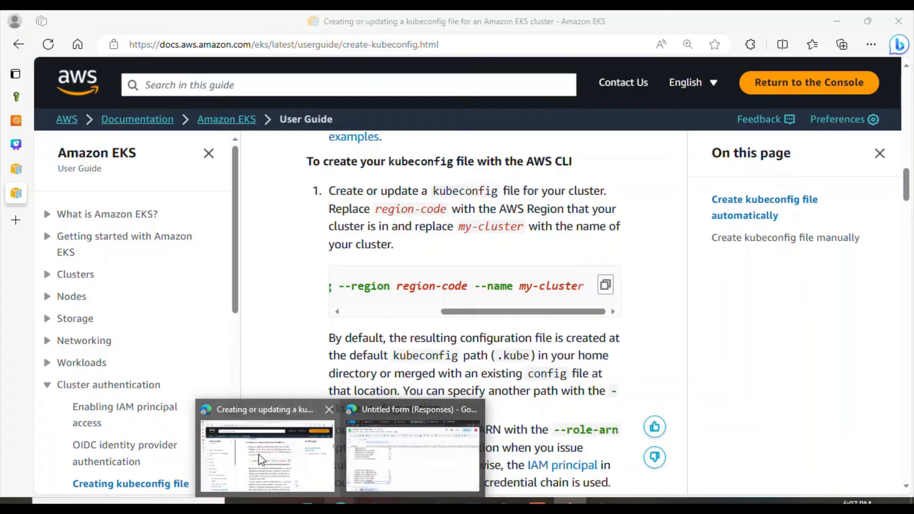
click(259, 454)
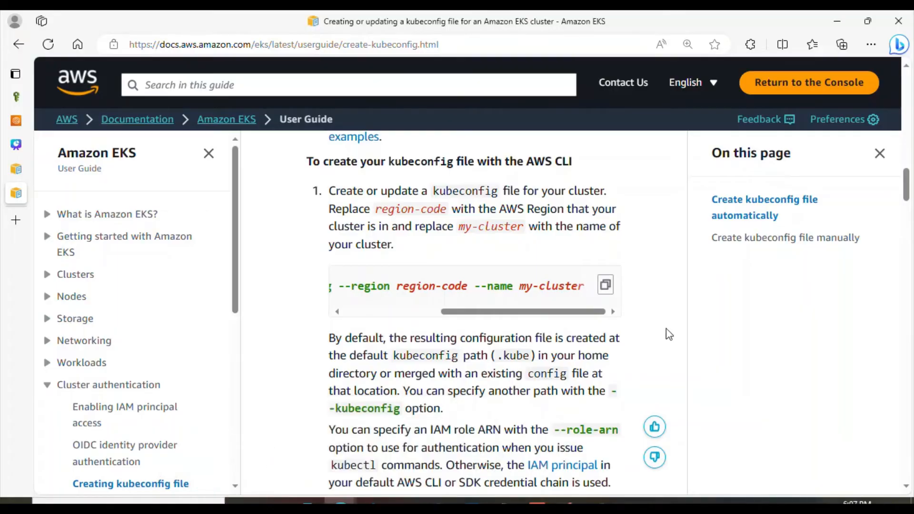
drag(538, 313, 442, 315)
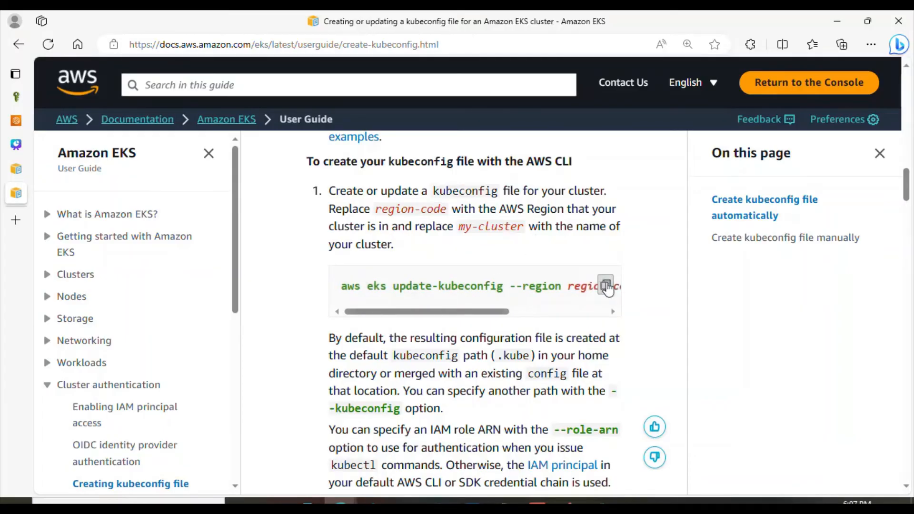
Step: Switch to the Git Bash terminal, clear the screen, and paste the copied aws eks update-kubeconfig command at the prompt
mouse_move(504, 501)
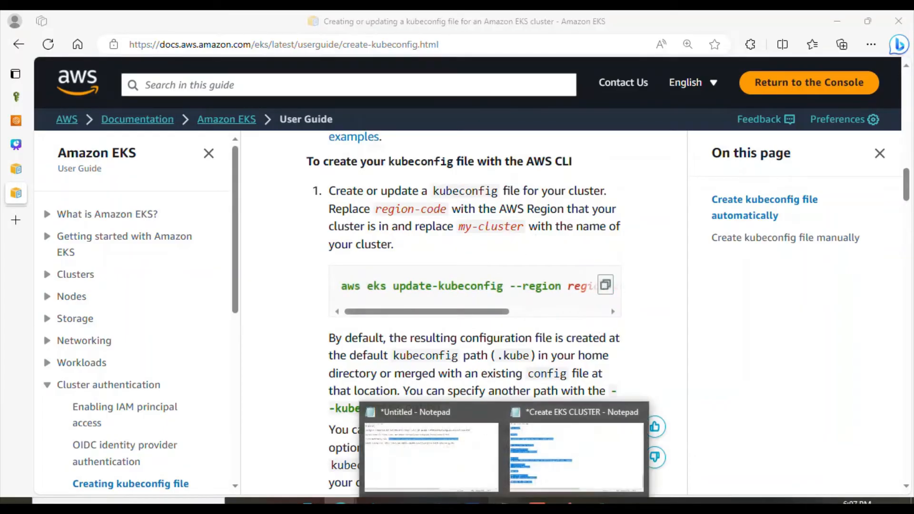
click(570, 500)
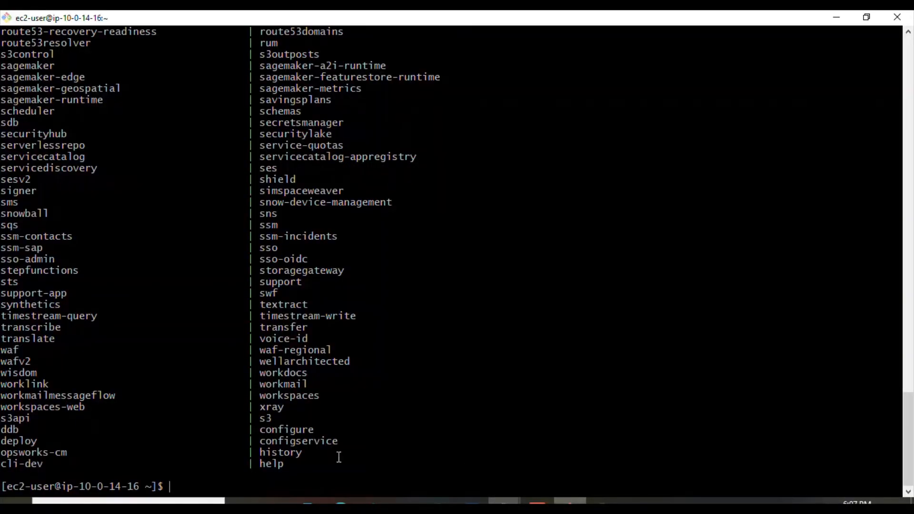
text(clear)
key(Return)
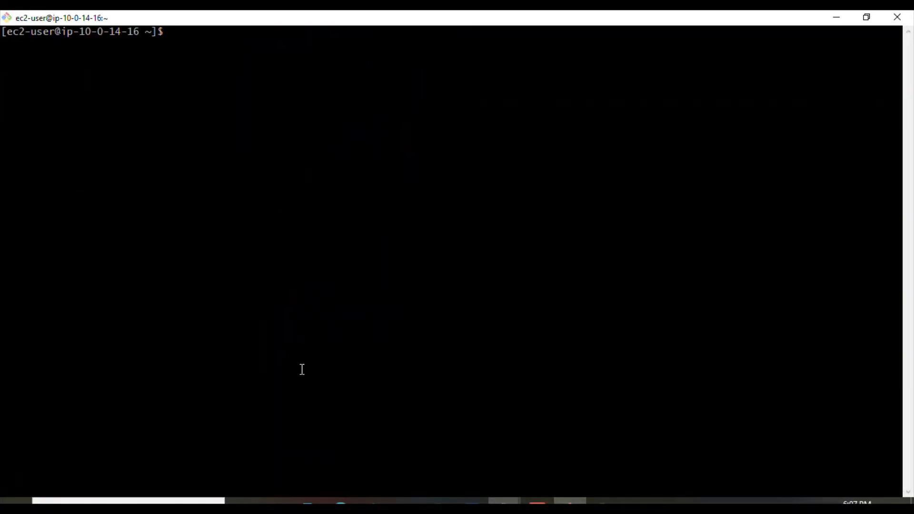
right_click(246, 49)
click(291, 93)
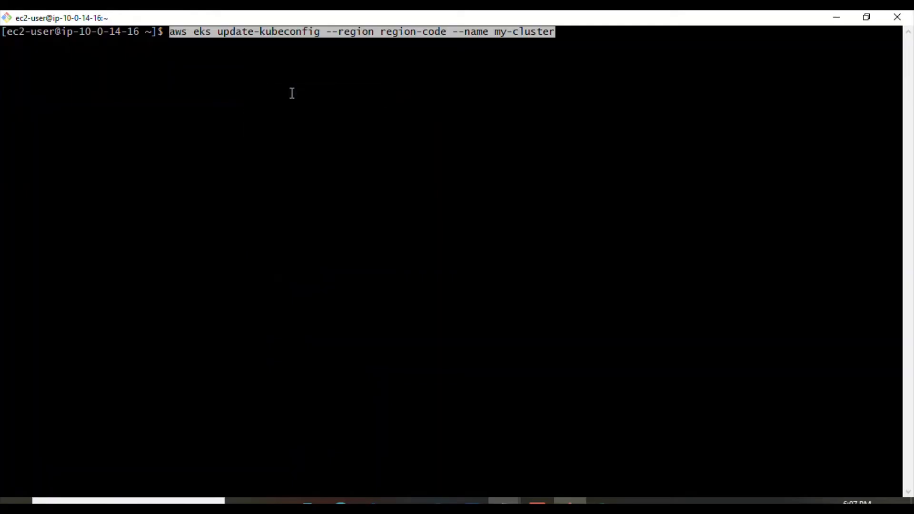
Step: Replace the region-code placeholder in the update-kubeconfig command with us-east-1
key(Left)
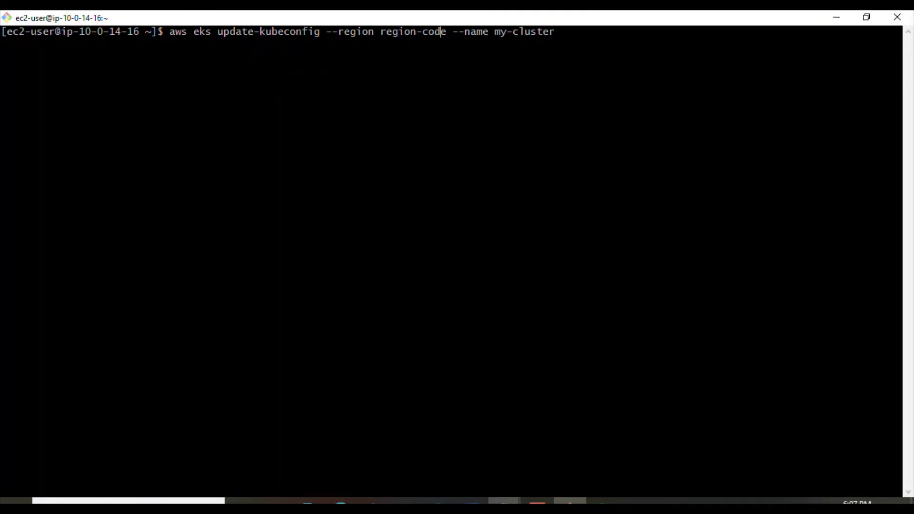
key(BackSpace)
key(BackSpace)
key(BackSpace)
key(BackSpace)
key(BackSpace)
key(BackSpace)
key(BackSpace)
key(BackSpace)
key(BackSpace)
key(BackSpace)
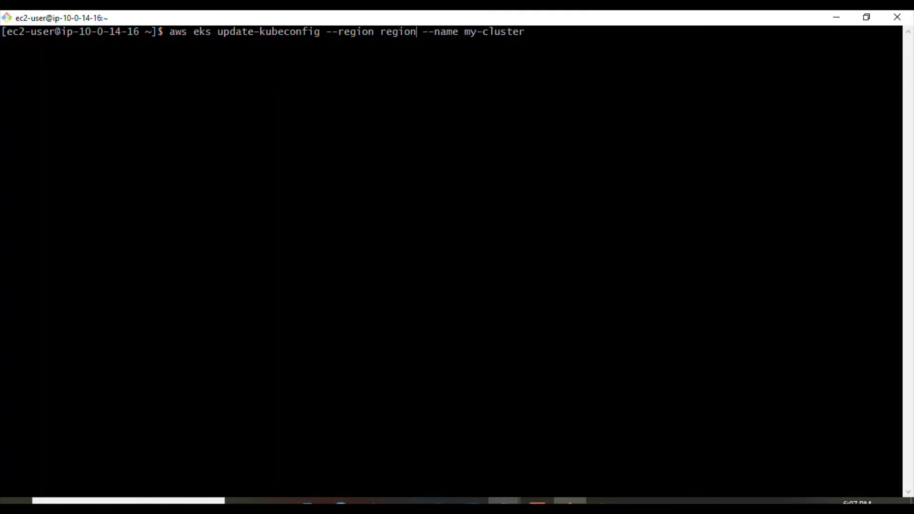
key(BackSpace)
key(BackSpace)
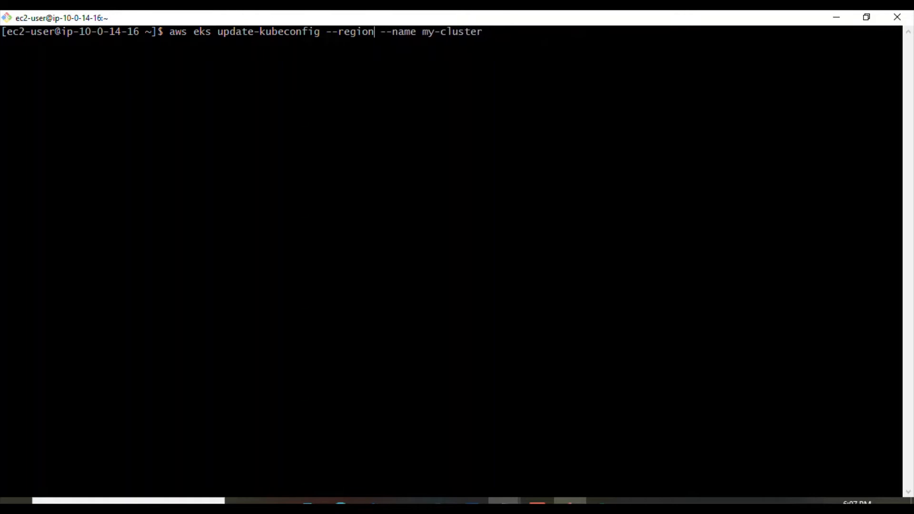
text(us-ea)
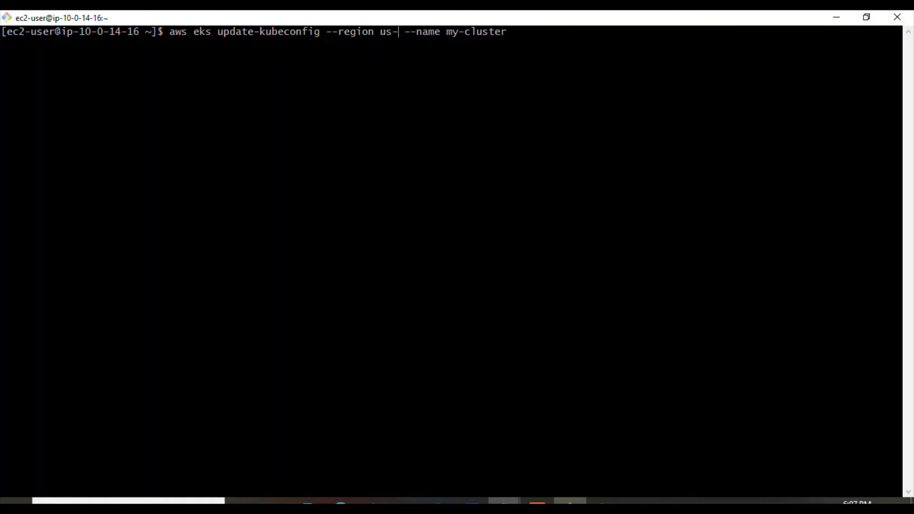
text(st-1)
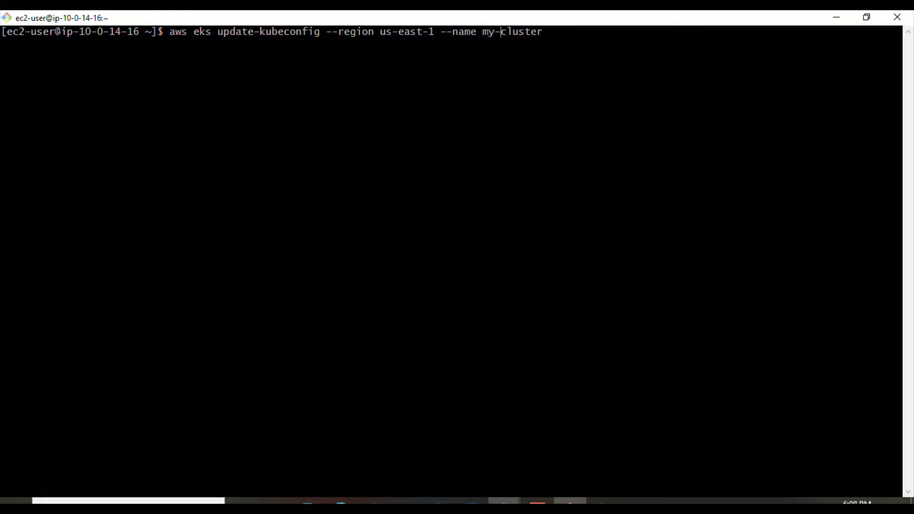
Step: Change the cluster name in the command from my-cluster to eks-cluster and run it to create the kubeconfig
key(BackSpace)
key(BackSpace)
key(BackSpace)
text(eks)
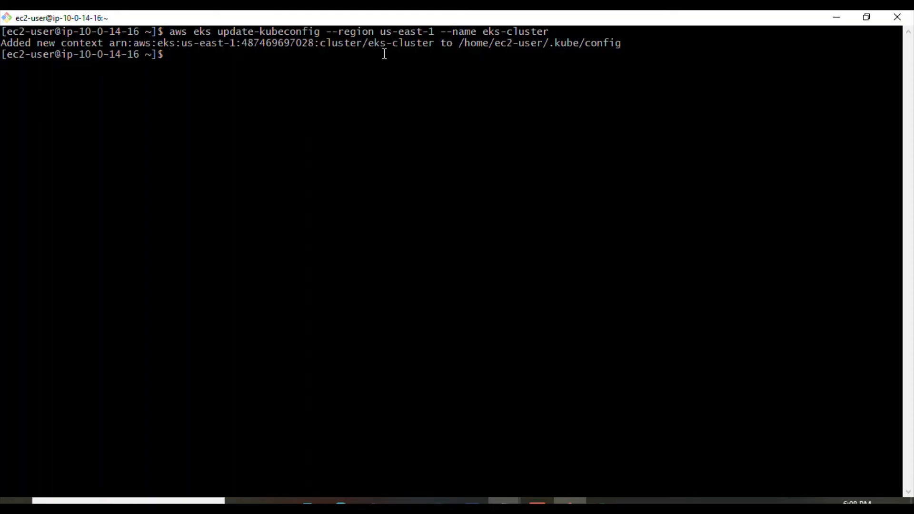
Step: Return to the guide in Microsoft Edge and copy the kubectl get svc command from the "Test your configuration" step
click(340, 500)
click(254, 457)
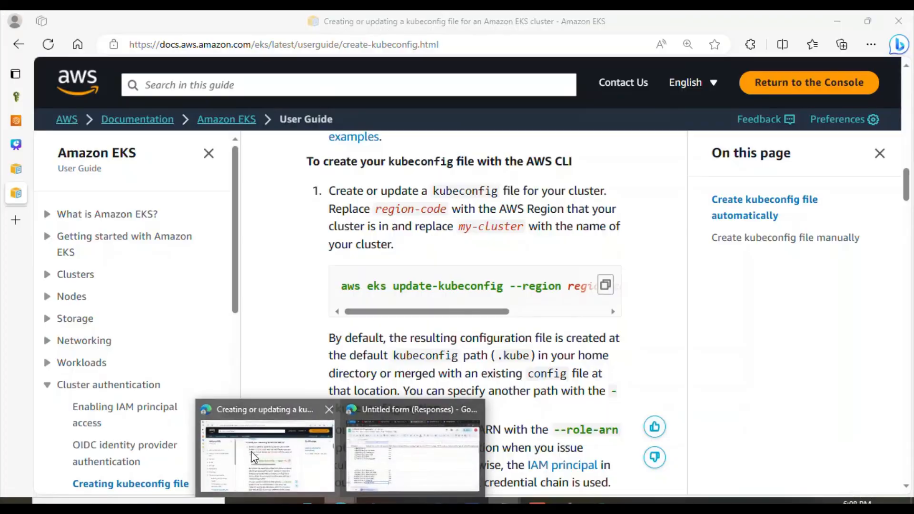
drag(905, 188, 911, 219)
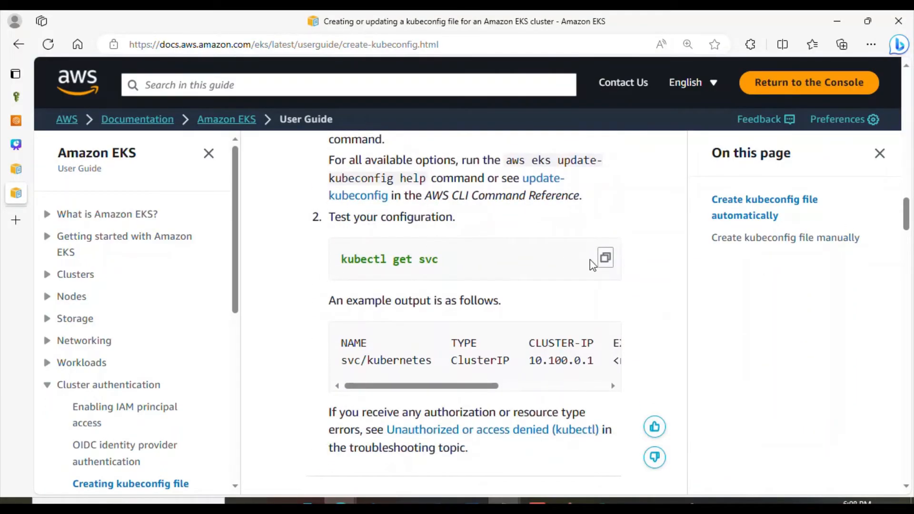
click(602, 263)
Step: Switch to the Git Bash terminal, try kubectl get svc to test the cluster connection, and interrupt the command
click(570, 503)
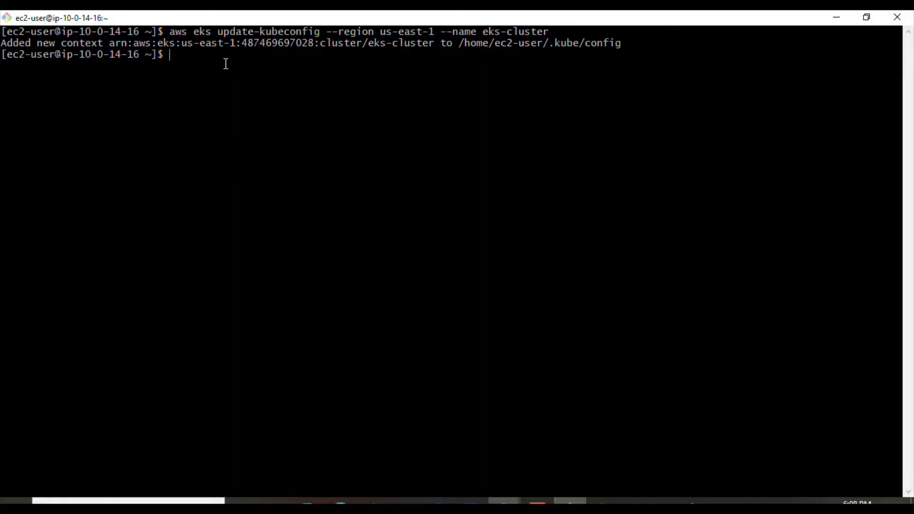
right_click(226, 63)
click(262, 104)
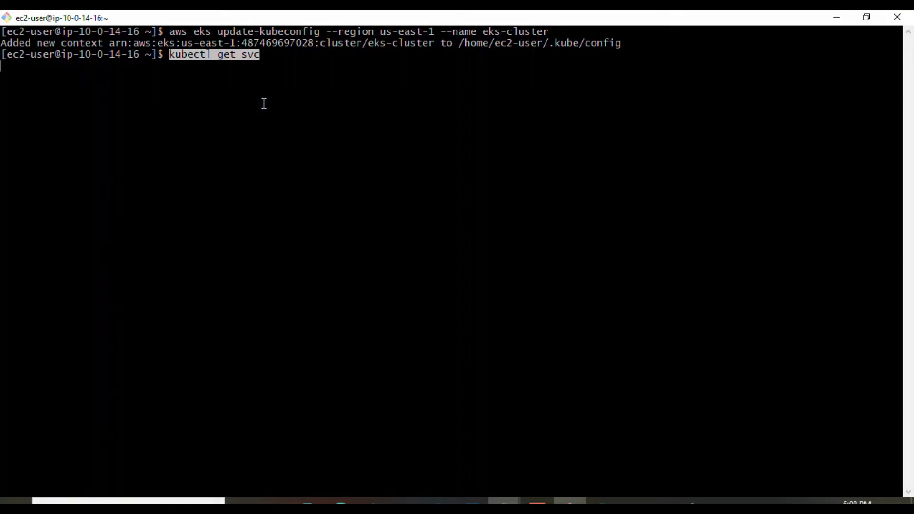
key(Return)
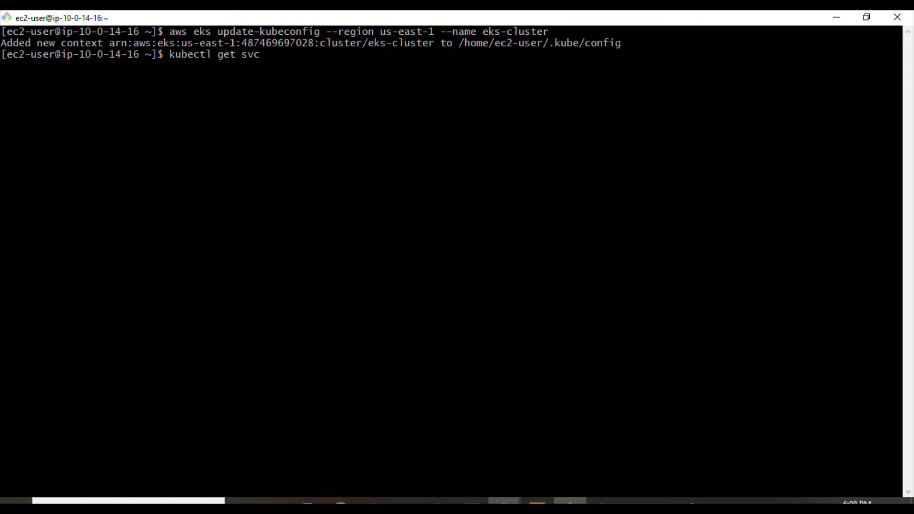
key(ctrl+c)
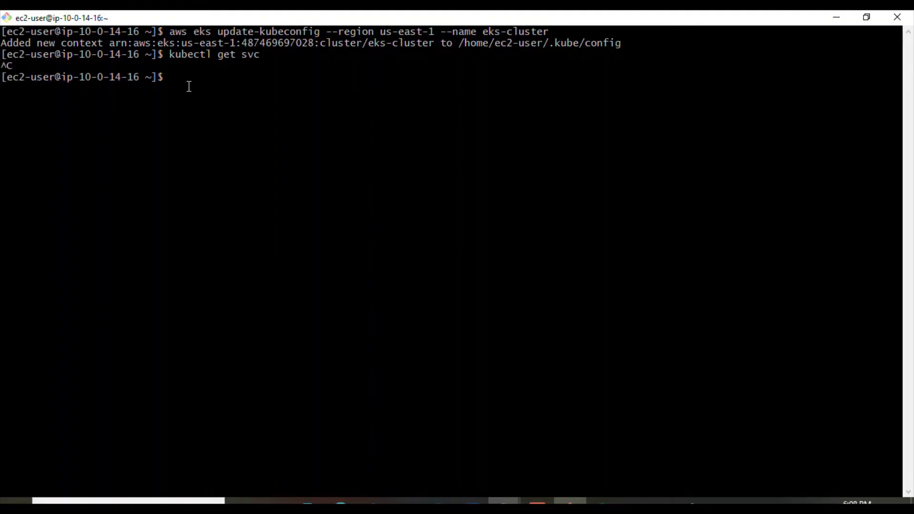
Step: Try kubectl cluster-info to query the cluster and interrupt the command
text(ku)
key(BackSpace)
text(ubectl cluster-info)
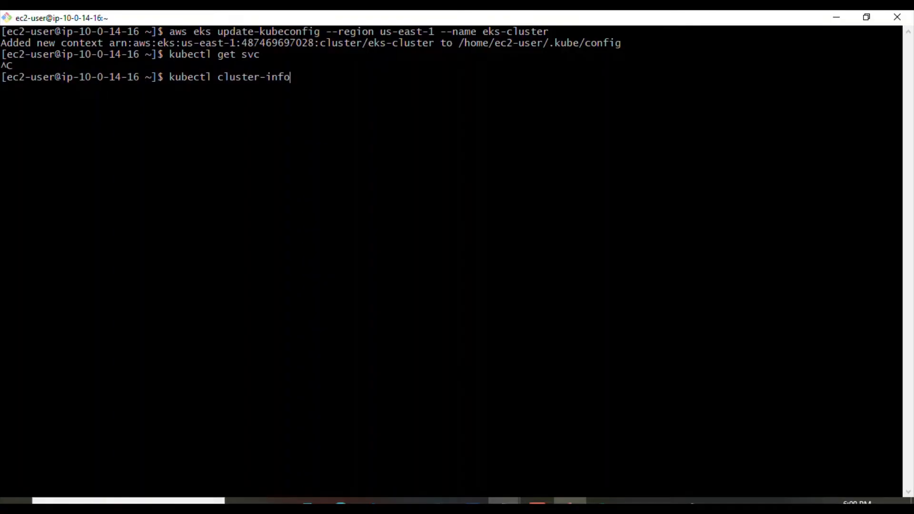
key(ctrl+c)
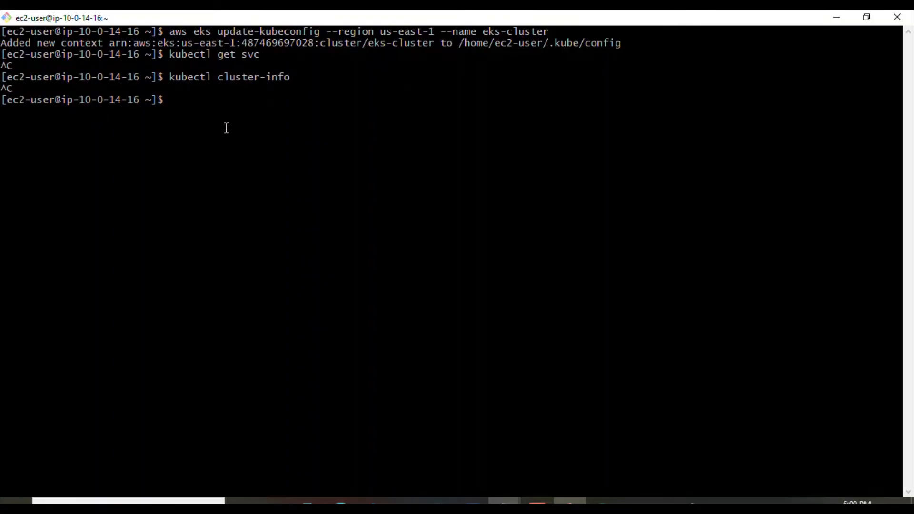
Step: Display the kubeconfig with kubectl config view and review its cluster, user and current-context entries
text(kubectl)
text(config vie)
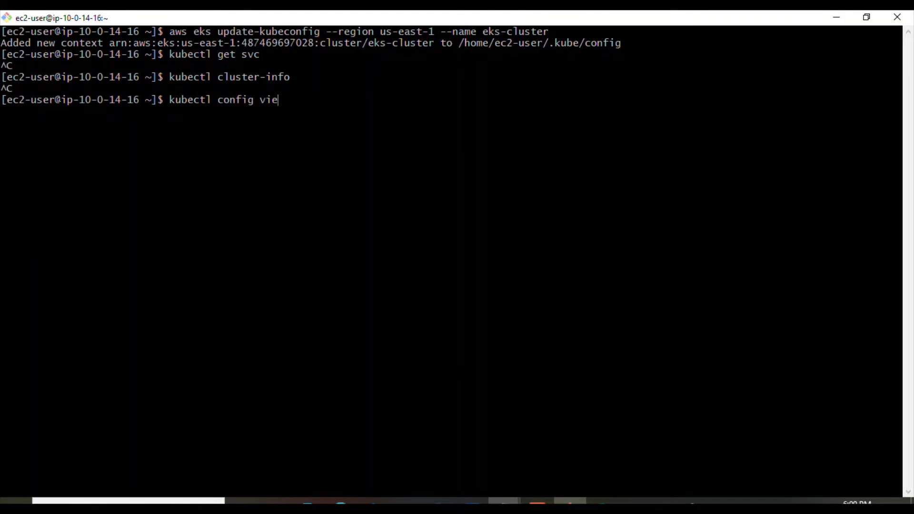
text(w)
key(Return)
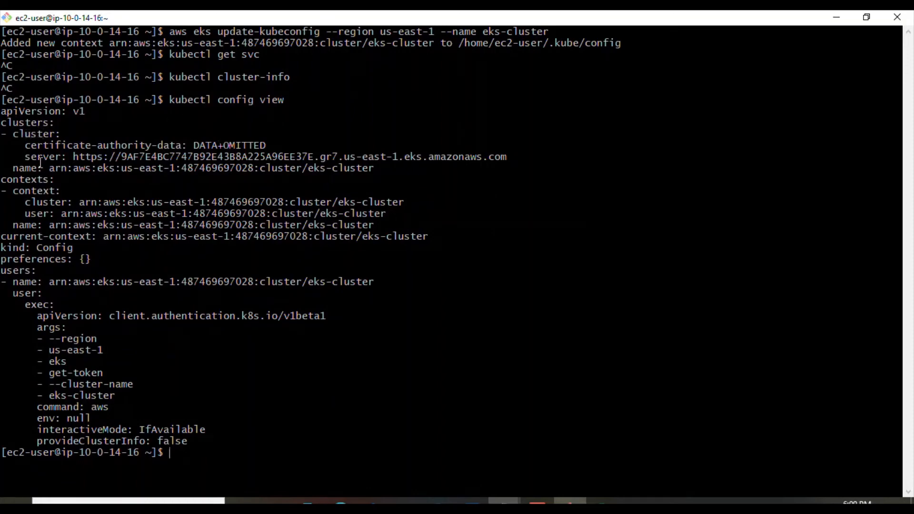
drag(36, 202, 415, 202)
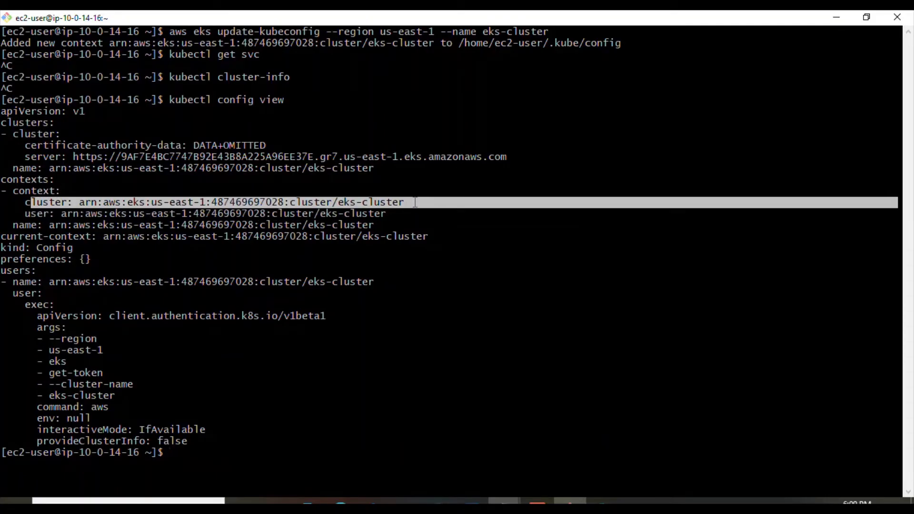
drag(62, 215, 441, 237)
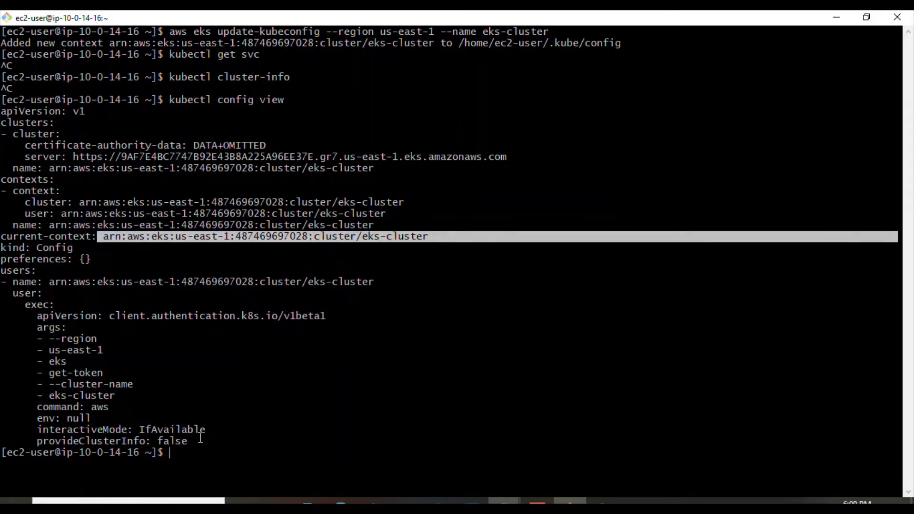
drag(200, 438, 2, 124)
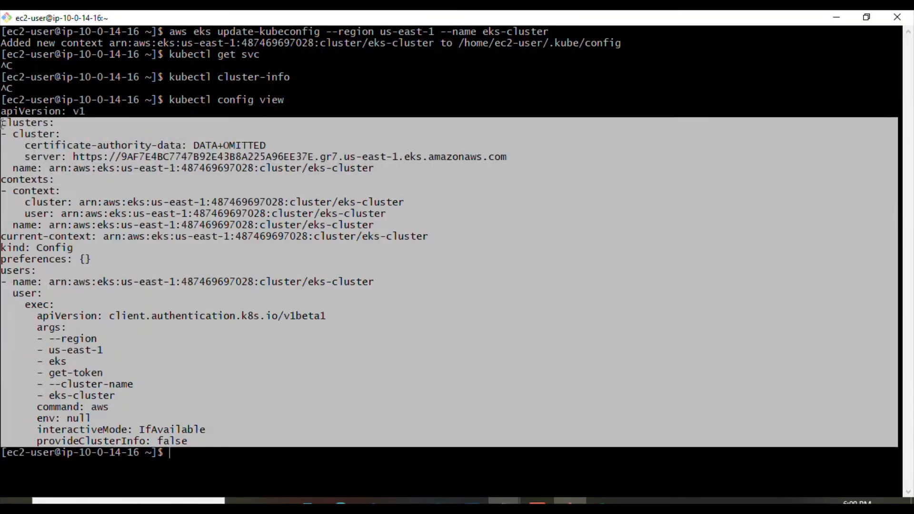
Step: Switch to the EKS console in Microsoft Edge and open the networking details of eks-cluster
click(160, 244)
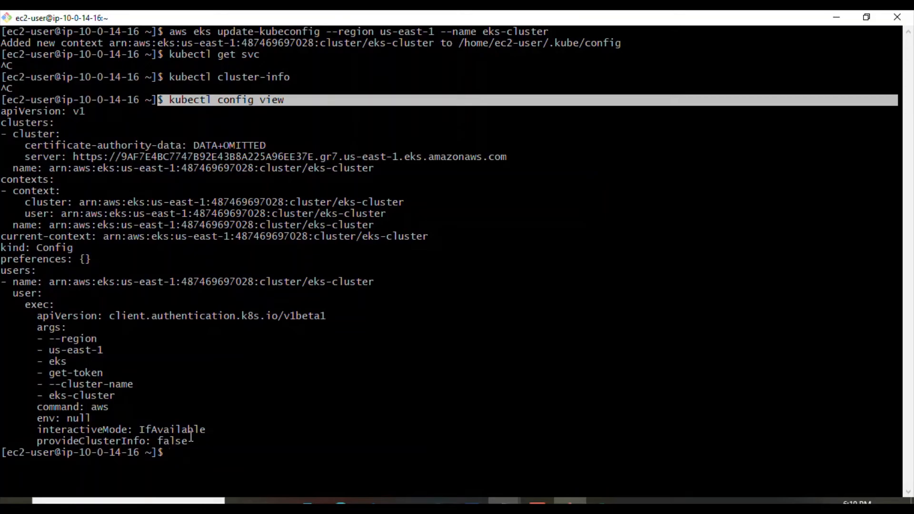
key(alt+Tab)
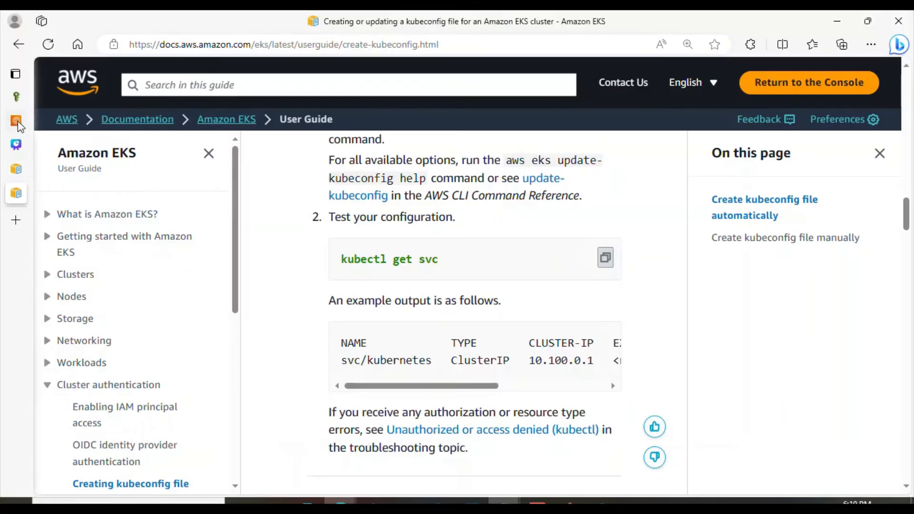
click(19, 120)
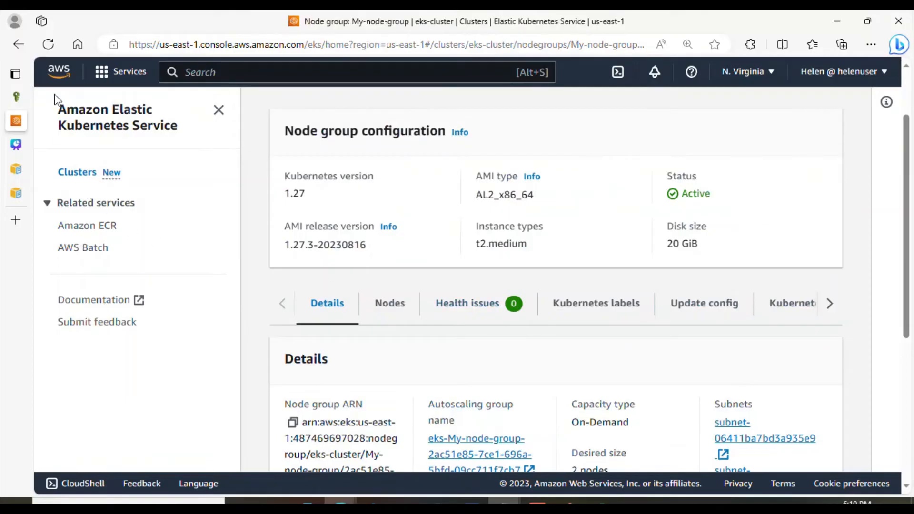
click(83, 173)
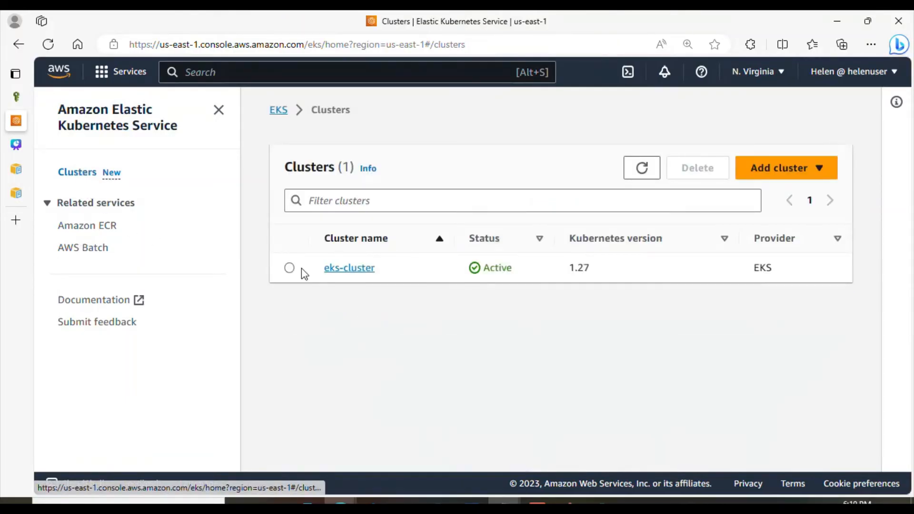
click(353, 269)
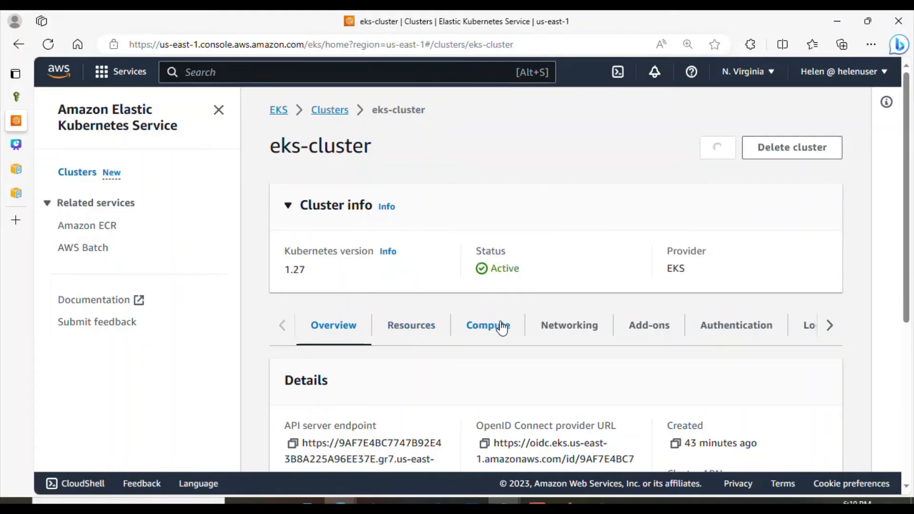
scroll(502, 328, down, 3)
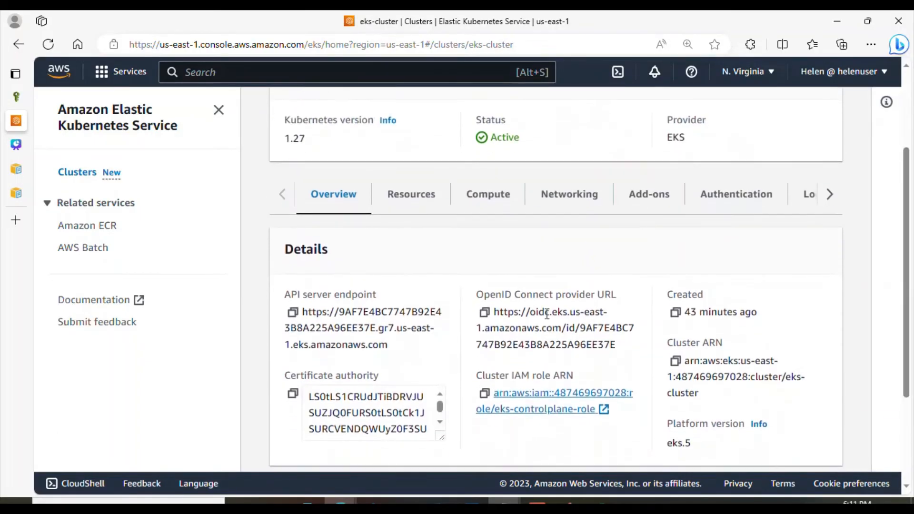
click(576, 206)
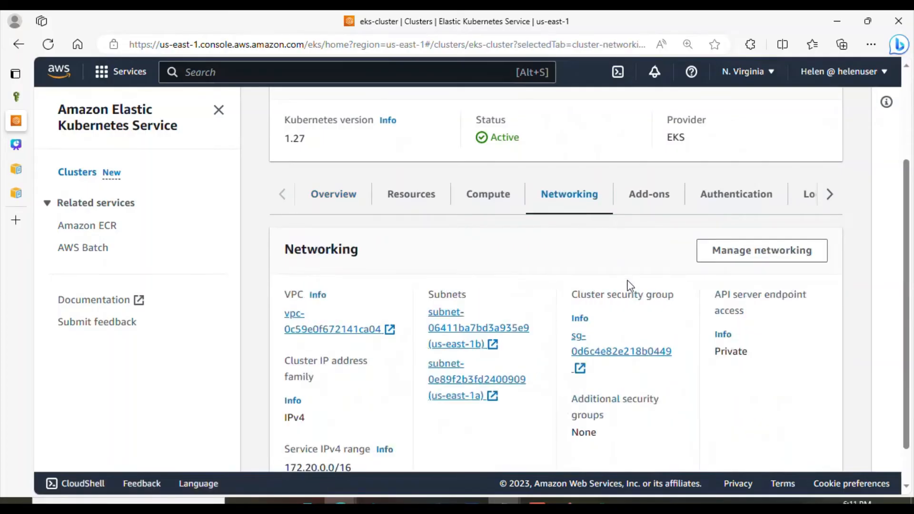
Step: Open the cluster security group from the networking details and start editing its inbound rules
click(611, 353)
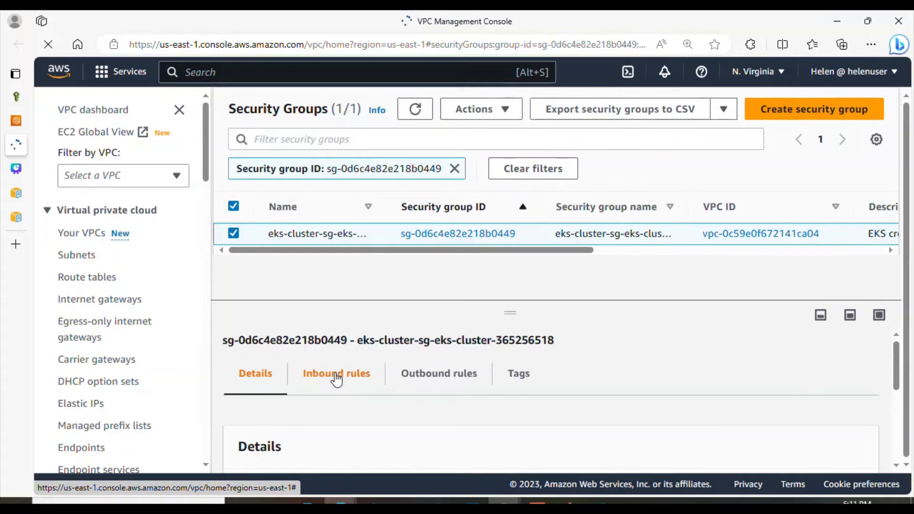
click(336, 380)
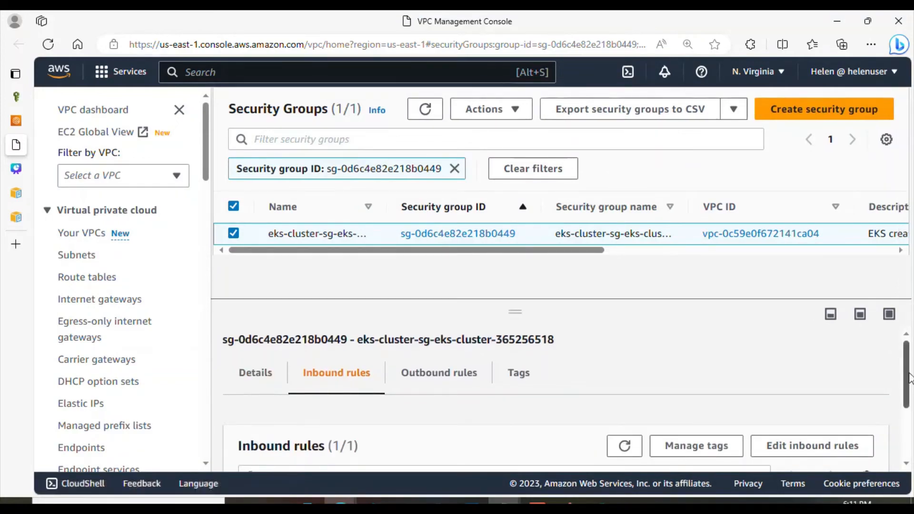
drag(910, 377, 913, 404)
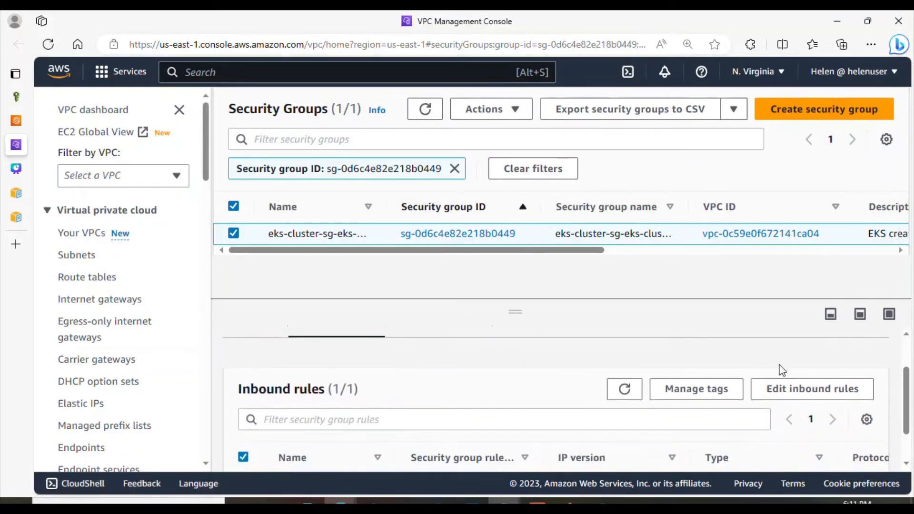
click(827, 393)
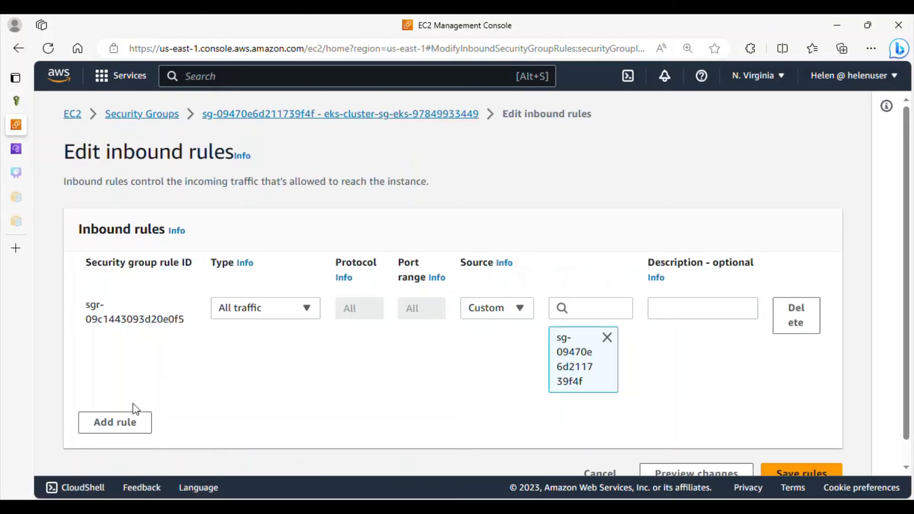
Step: Add an inbound rule of type HTTPS to the cluster security group
click(108, 428)
click(308, 412)
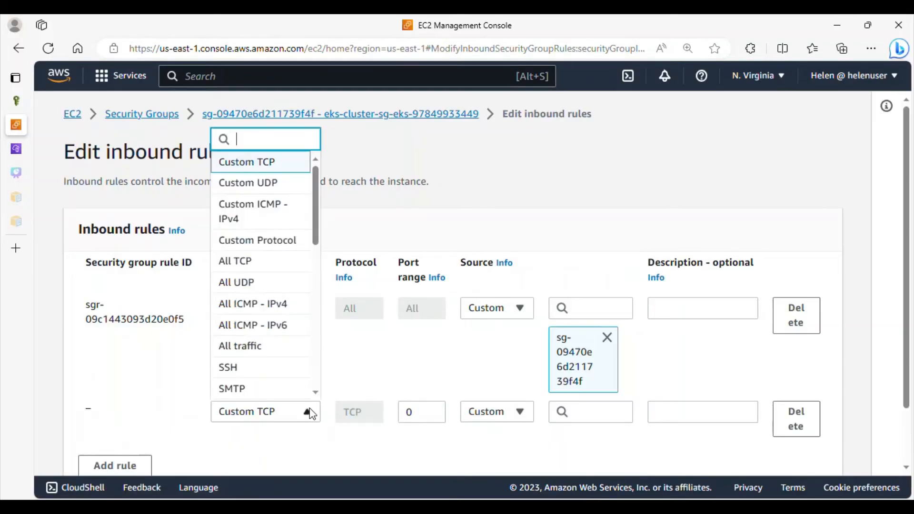
scroll(316, 238, down, 5)
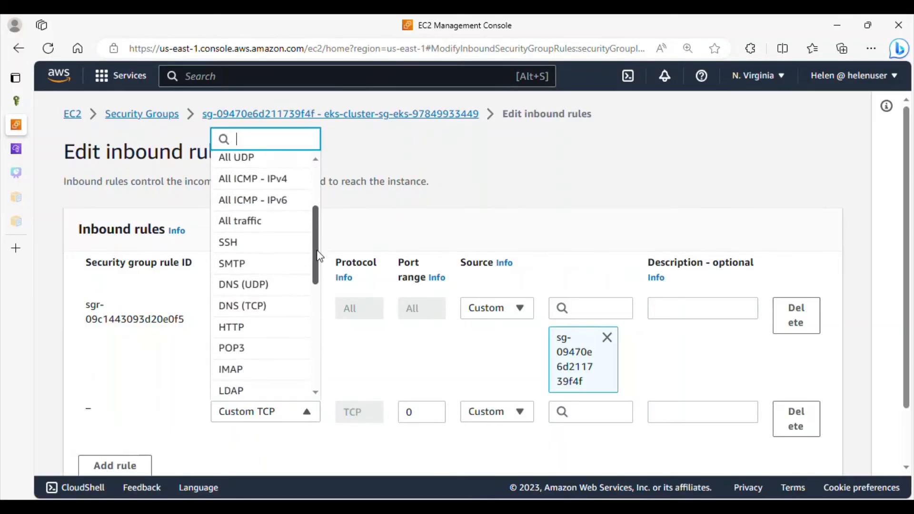
scroll(314, 286, down, 2)
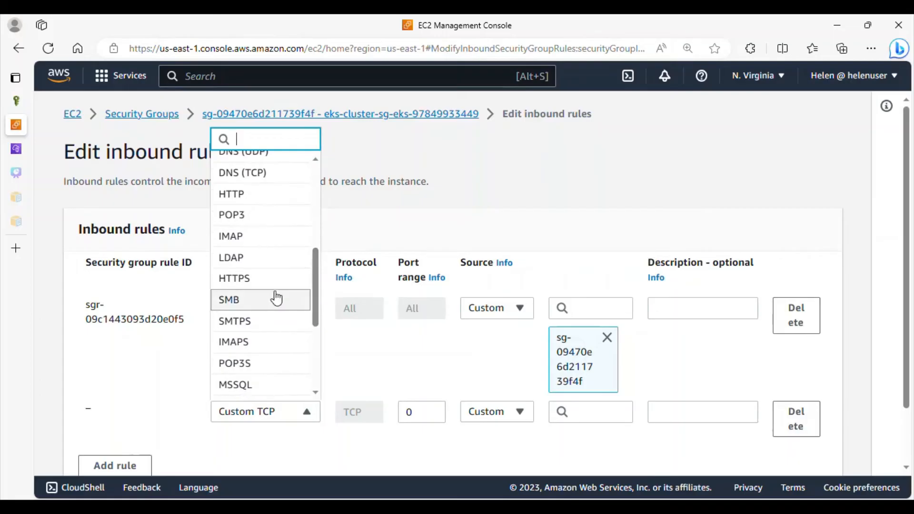
click(267, 287)
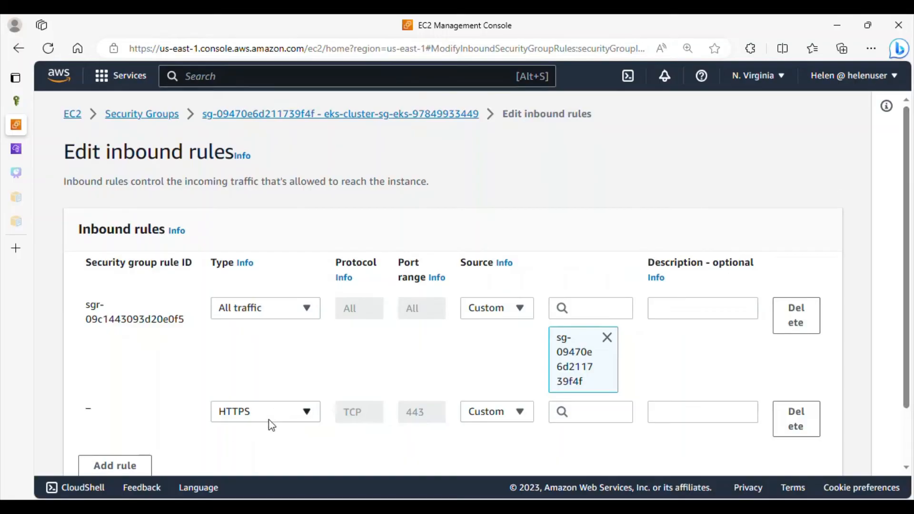
Step: Set the HTTPS rule's custom source to the bastion-host-sg security group and save the inbound rules
click(521, 412)
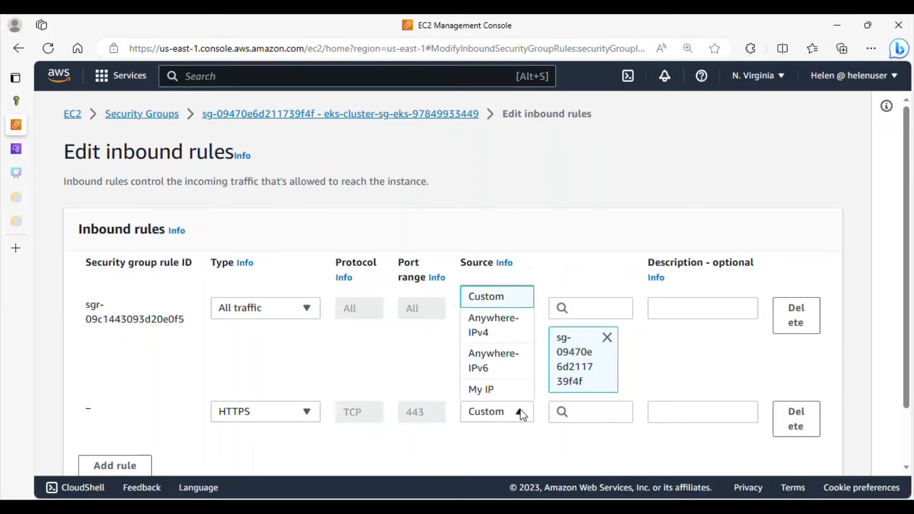
click(574, 410)
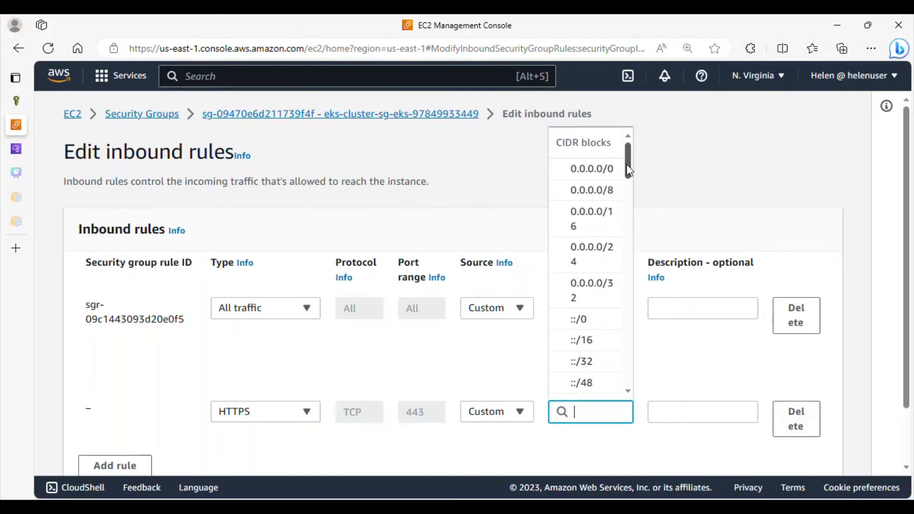
drag(627, 158, 635, 212)
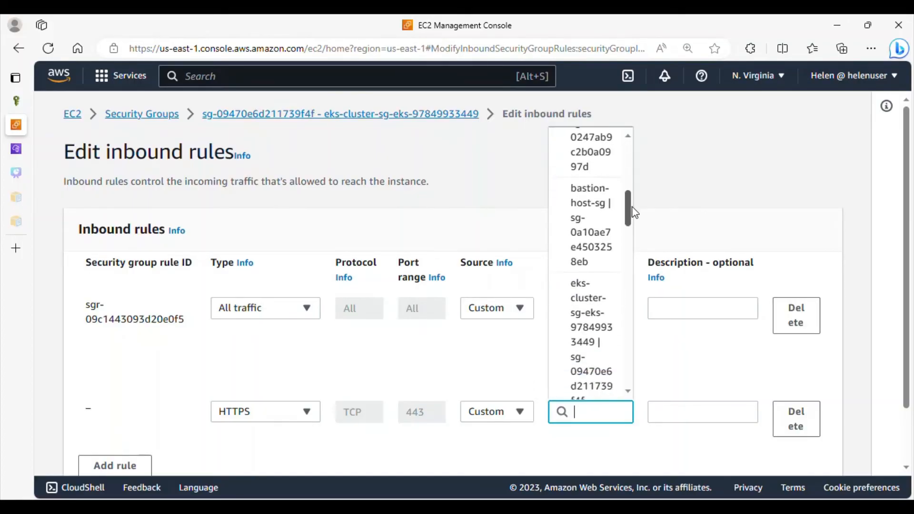
click(595, 217)
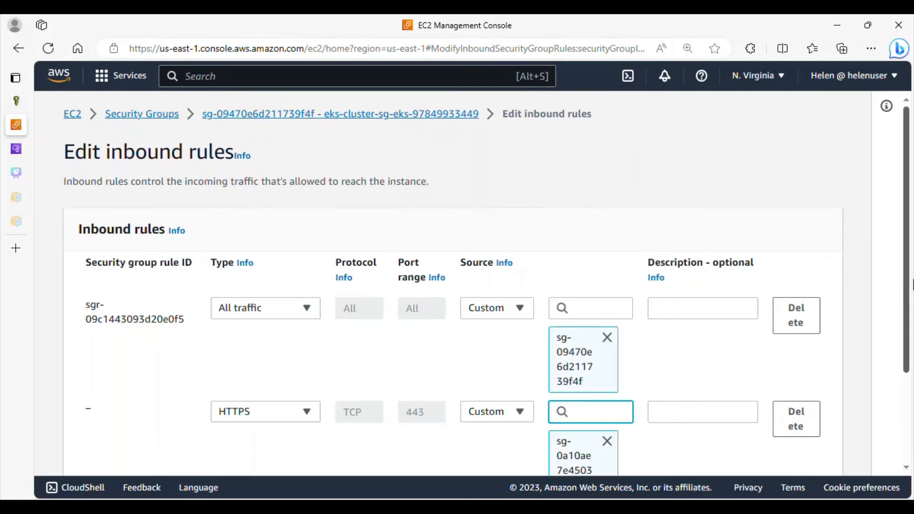
scroll(912, 317, down, 1)
scroll(913, 316, down, 2)
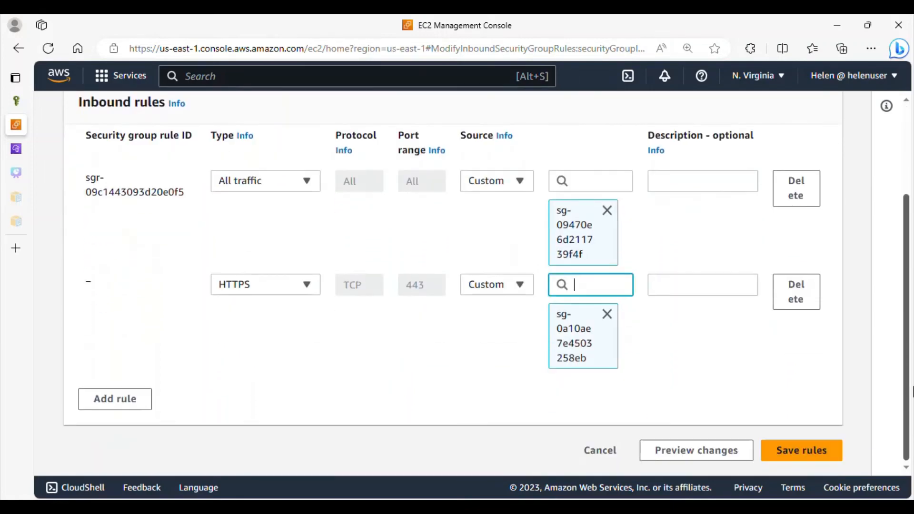
click(798, 450)
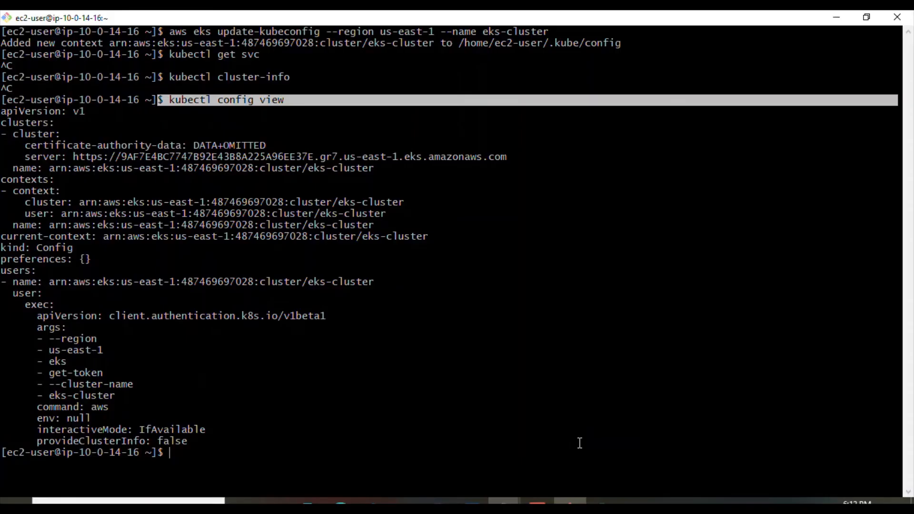
Step: Clear the Git Bash terminal and rerun kubectl cluster-info, checking the control plane and CoreDNS addresses
click(209, 448)
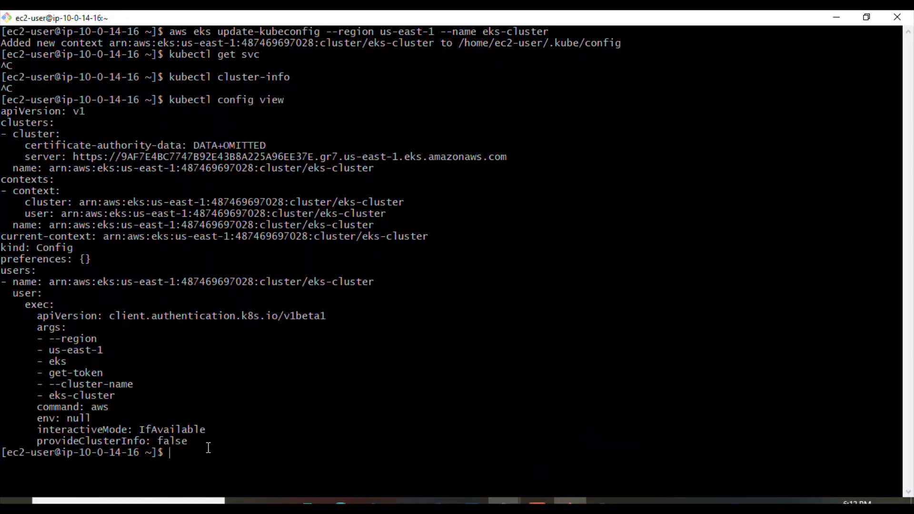
text(clear)
key(Return)
key(Up)
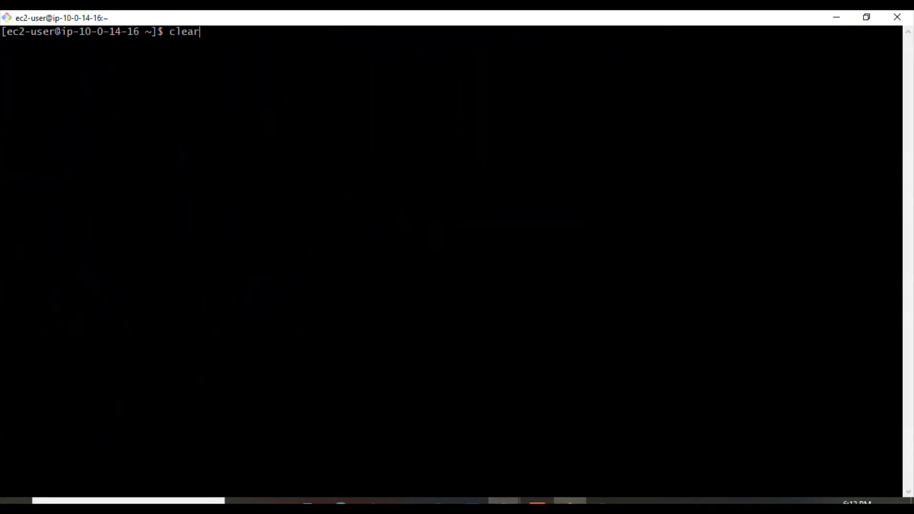
key(Up)
key(Up)
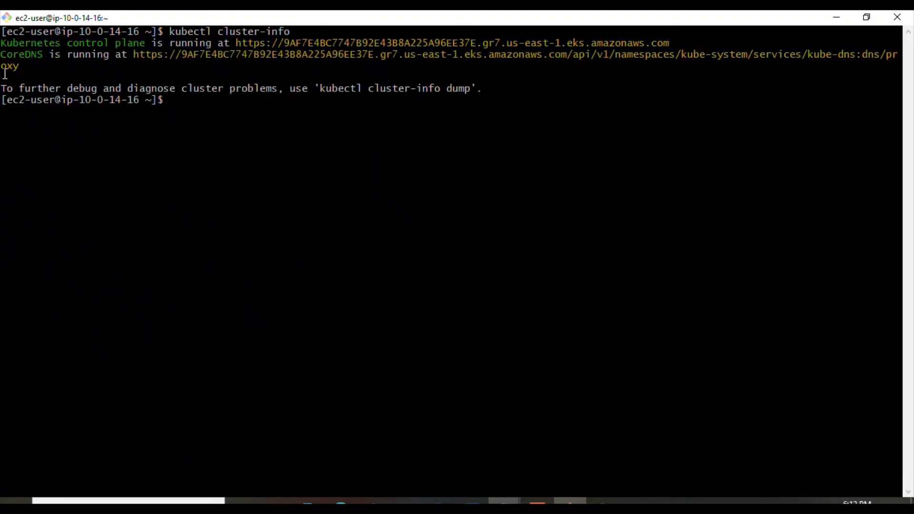
drag(2, 44, 578, 56)
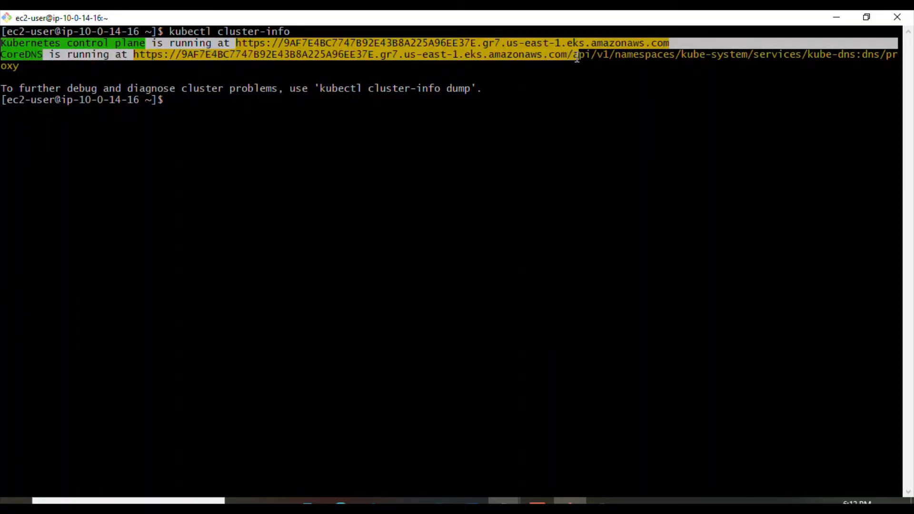
click(55, 65)
drag(176, 64, 383, 55)
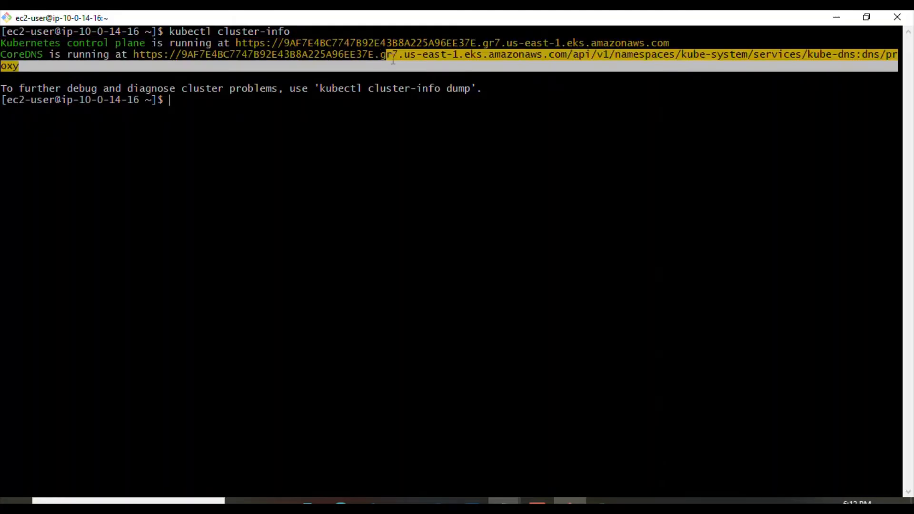
click(296, 54)
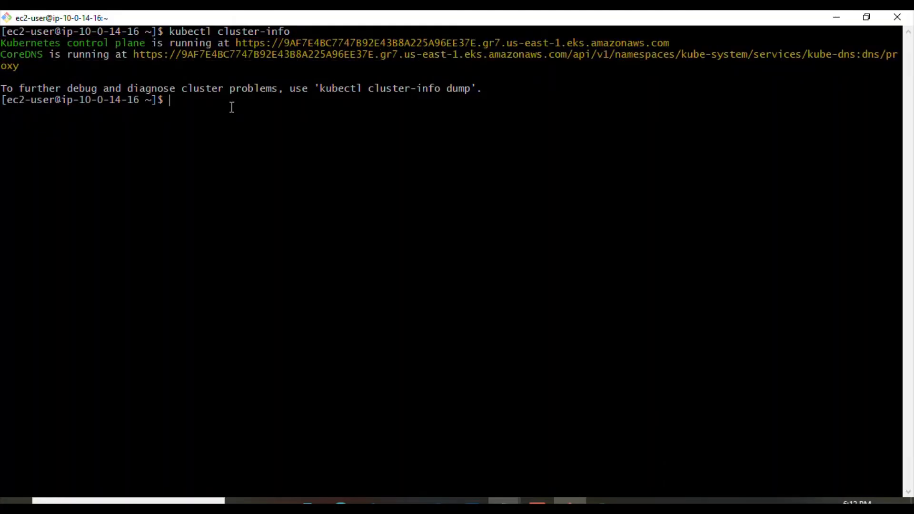
Step: List the cluster's services with kubectl get svc and check the kubernetes service entry
text(kubectl config view)
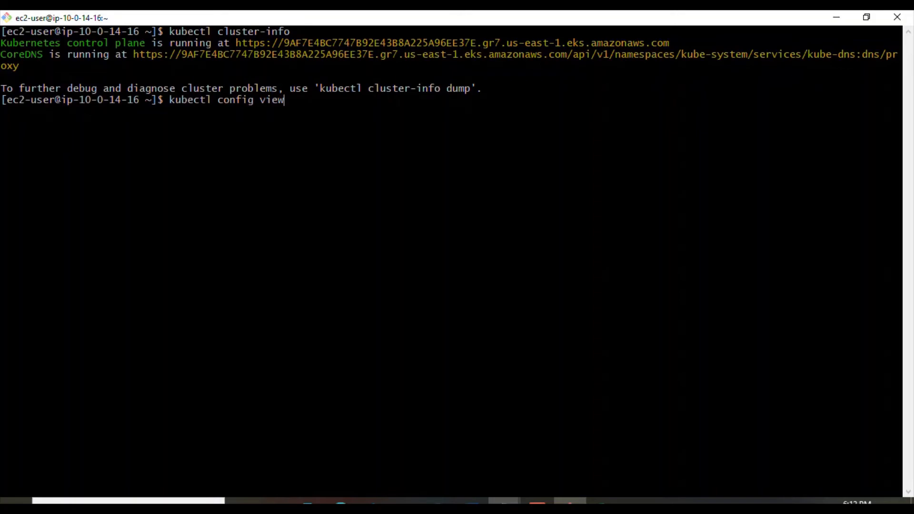
key(Up)
key(Up)
key(Return)
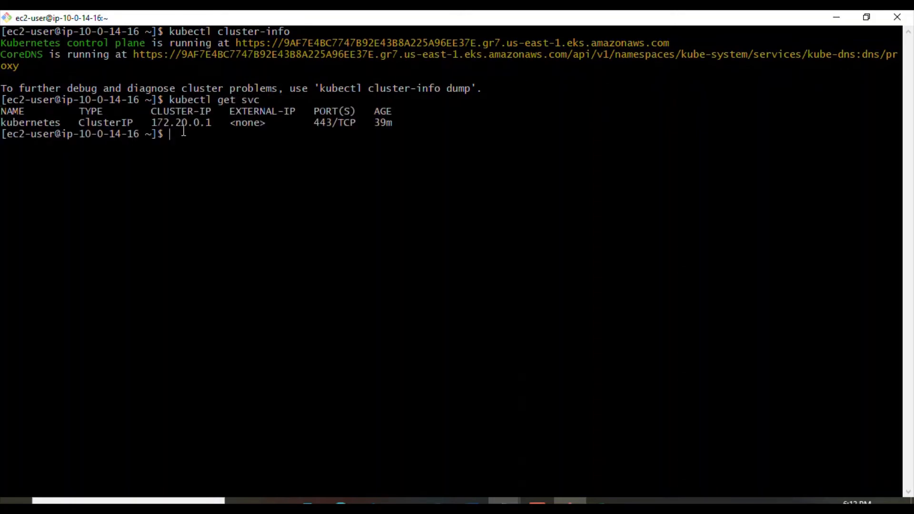
drag(3, 126, 431, 126)
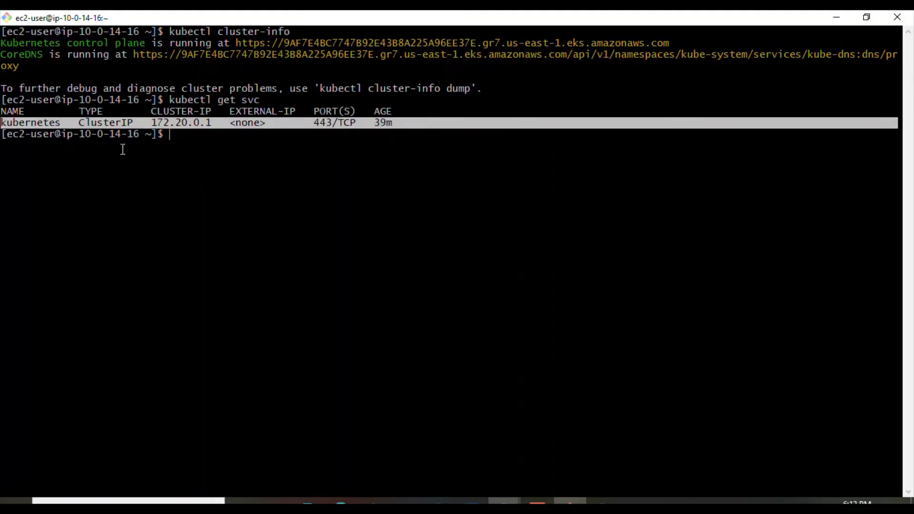
click(192, 144)
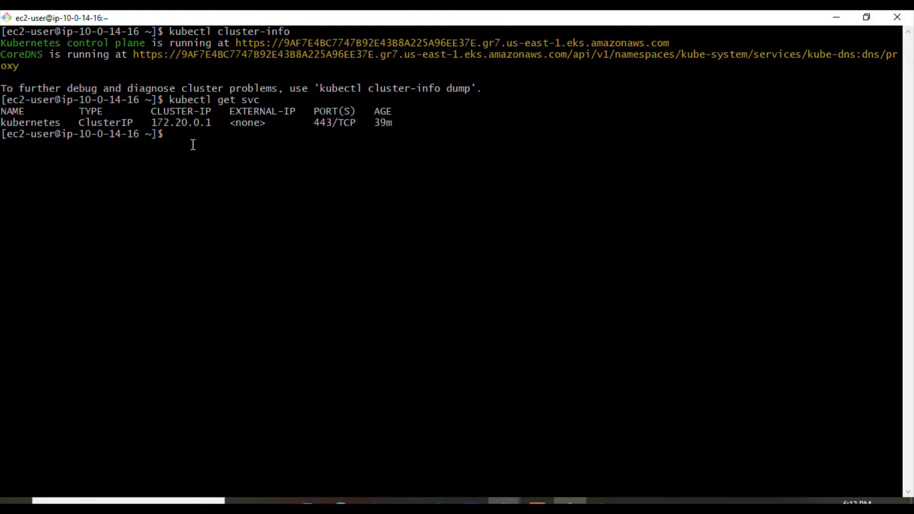
Step: List the worker nodes with kubectl get nodes and check their status and version
text(kubectl get niodes)
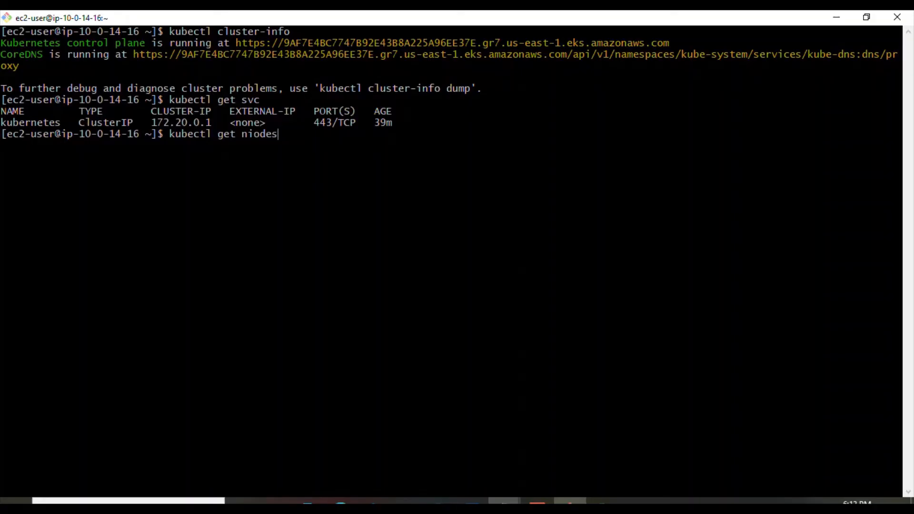
key(BackSpace)
key(BackSpace)
key(BackSpace)
key(BackSpace)
key(BackSpace)
text(node)
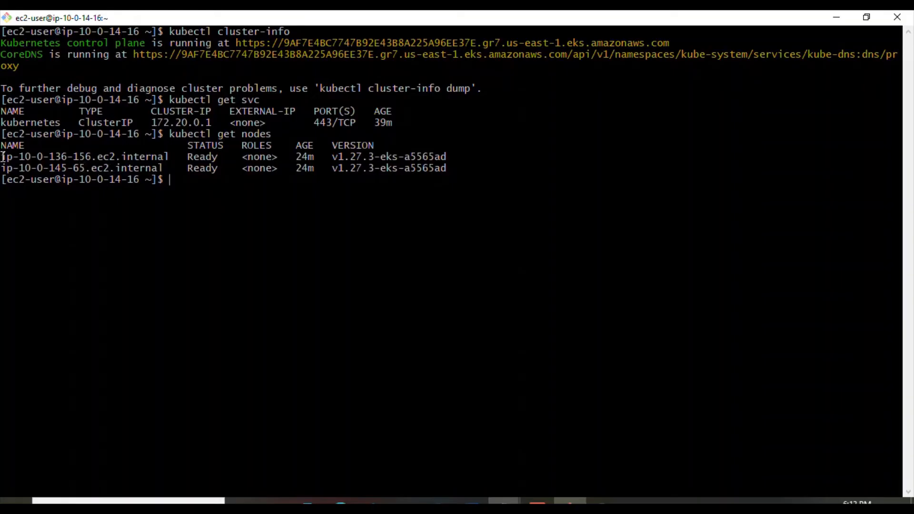
drag(3, 158, 501, 173)
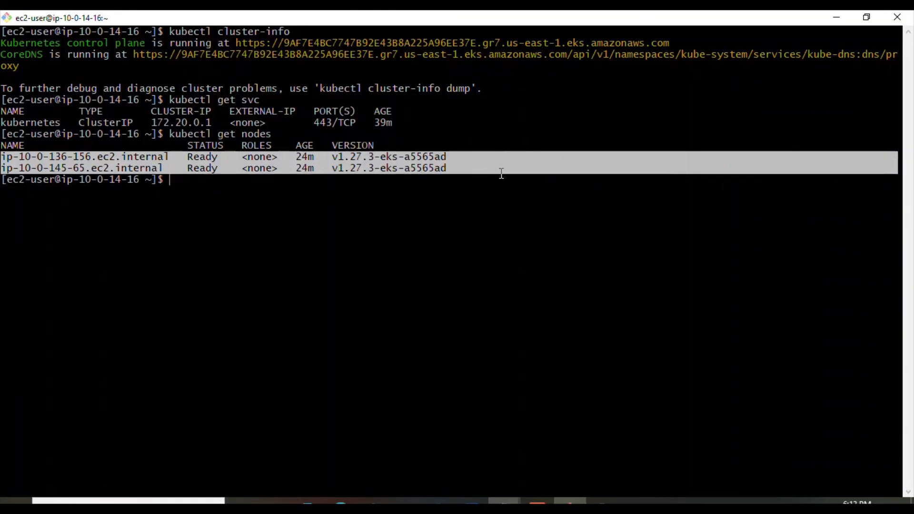
click(209, 188)
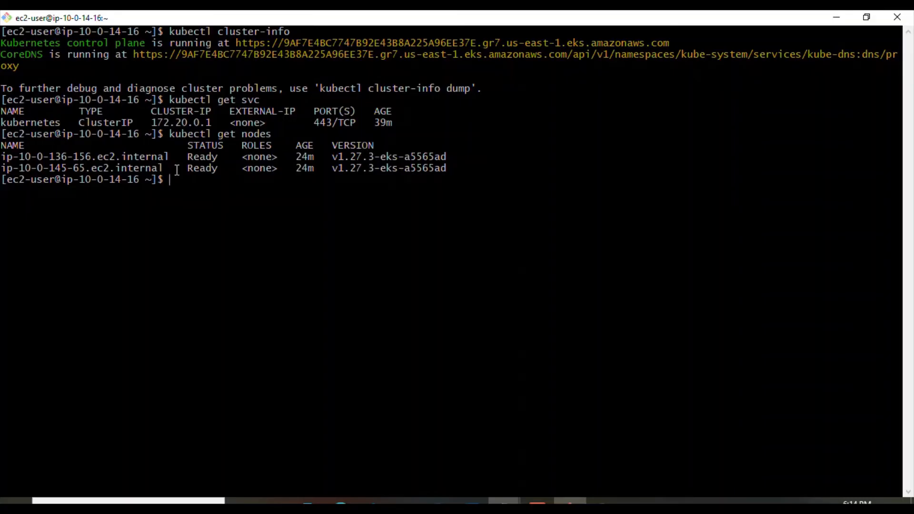
Step: In the AWS console's IAM roles, start a new role with EC2 as the trusted use case and proceed to permissions
click(23, 95)
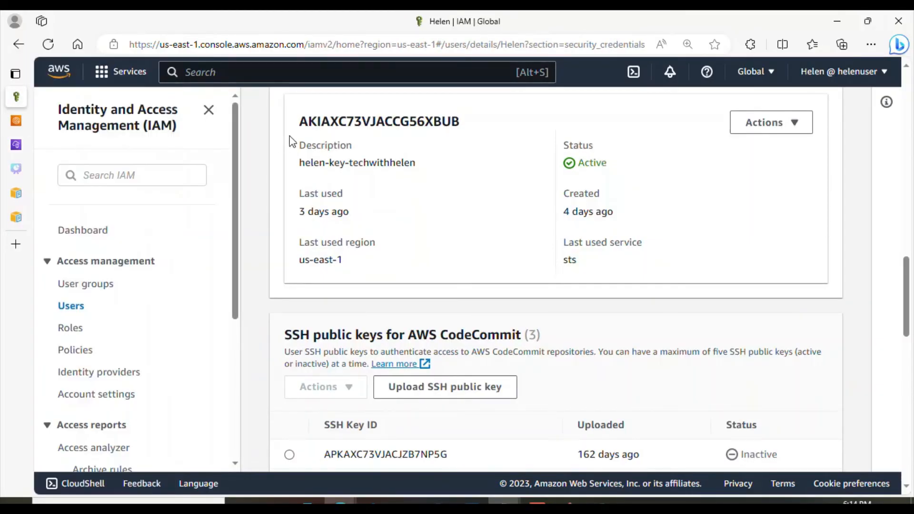
click(69, 328)
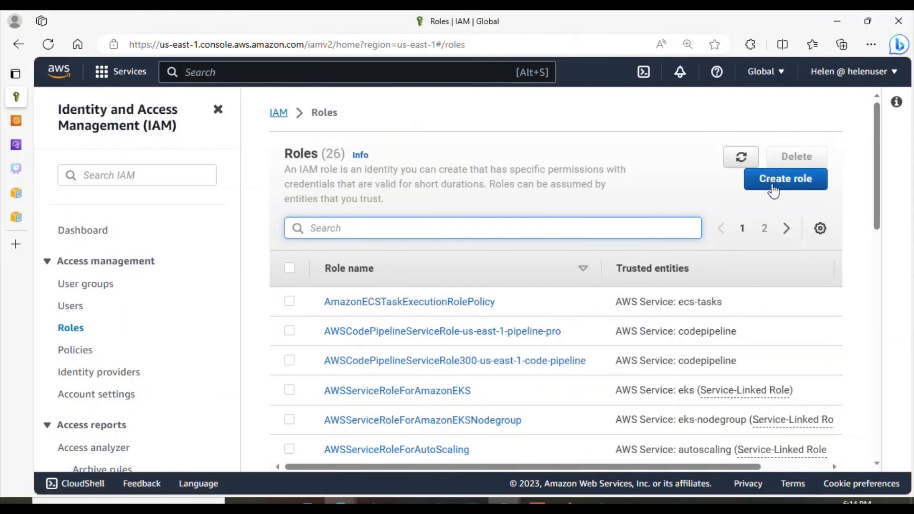
click(772, 186)
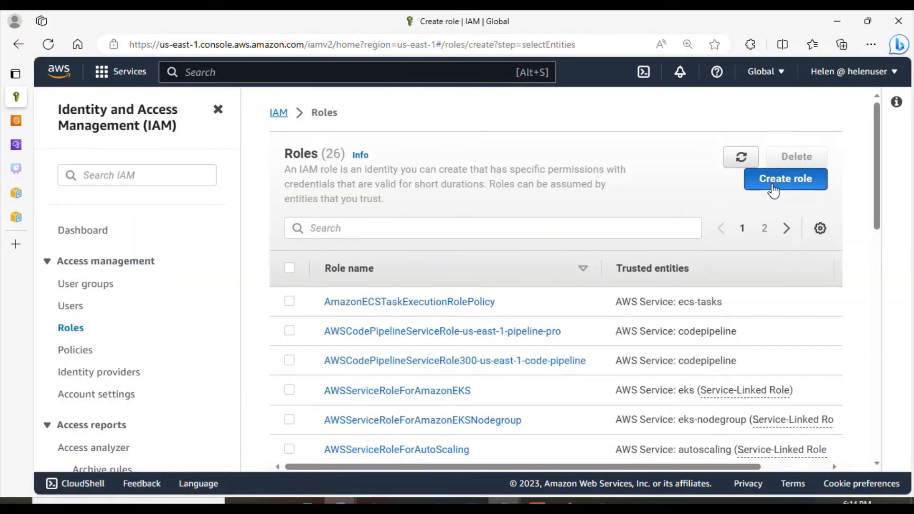
scroll(305, 311, down, 5)
click(305, 305)
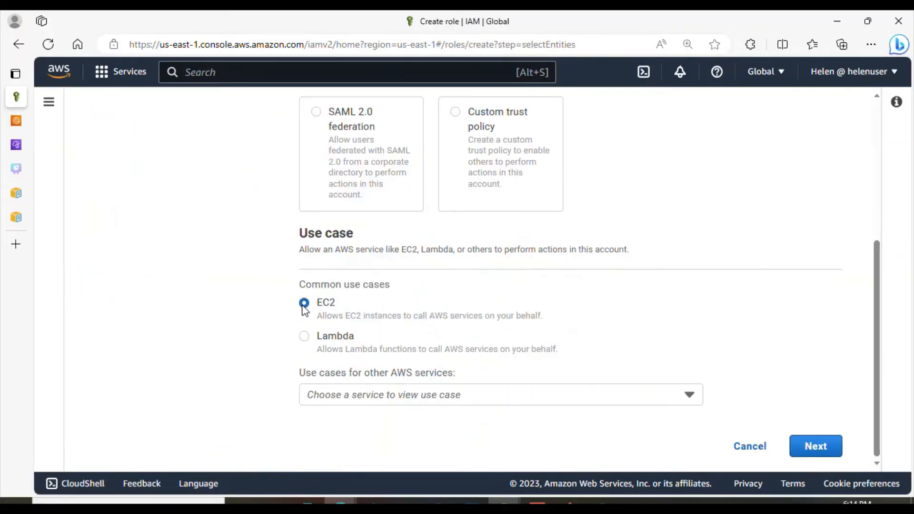
click(811, 445)
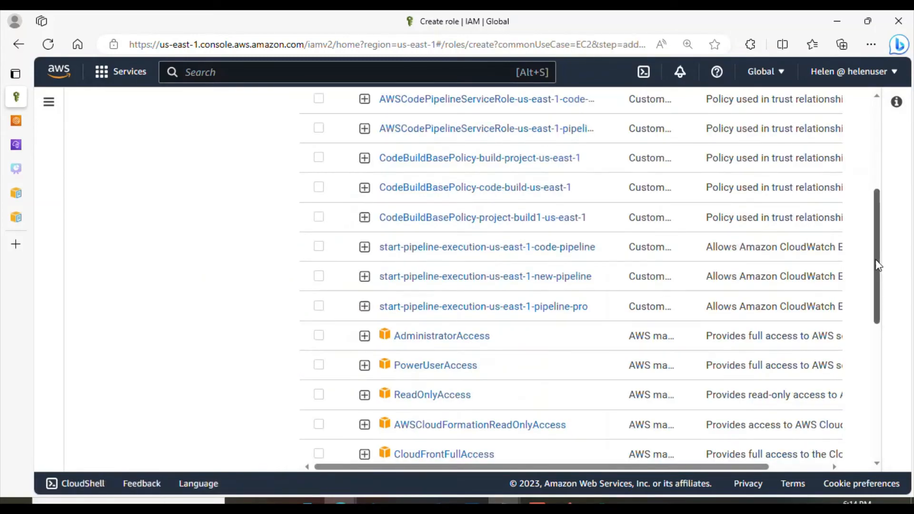
Step: Leave the new role without any permissions policies and continue to its name and review page
drag(881, 261, 879, 172)
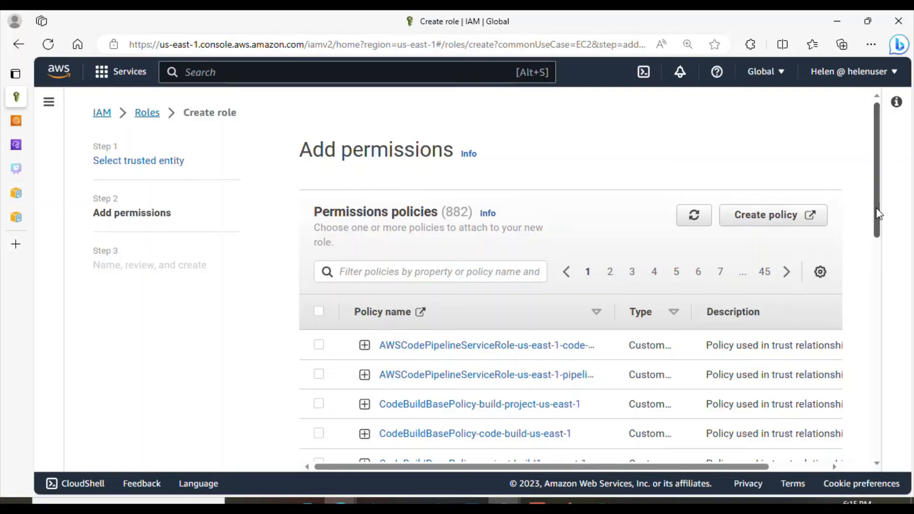
drag(878, 214, 892, 495)
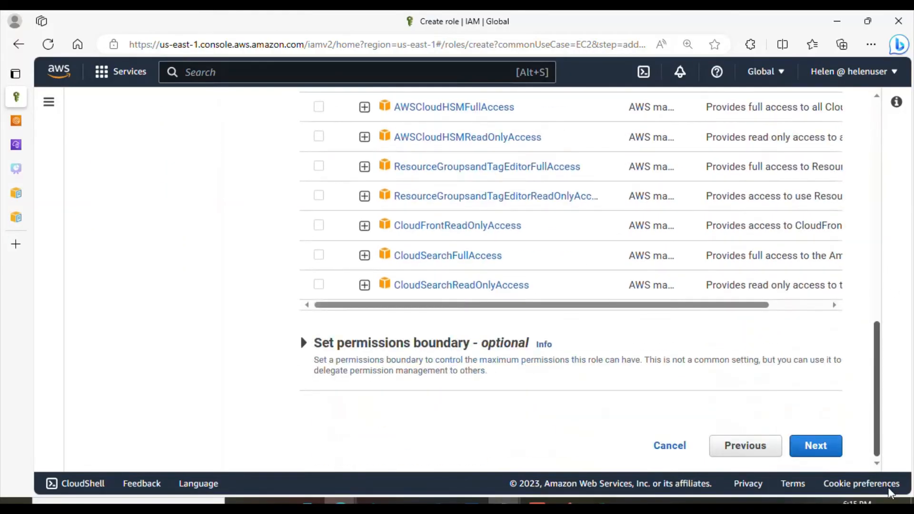
click(812, 451)
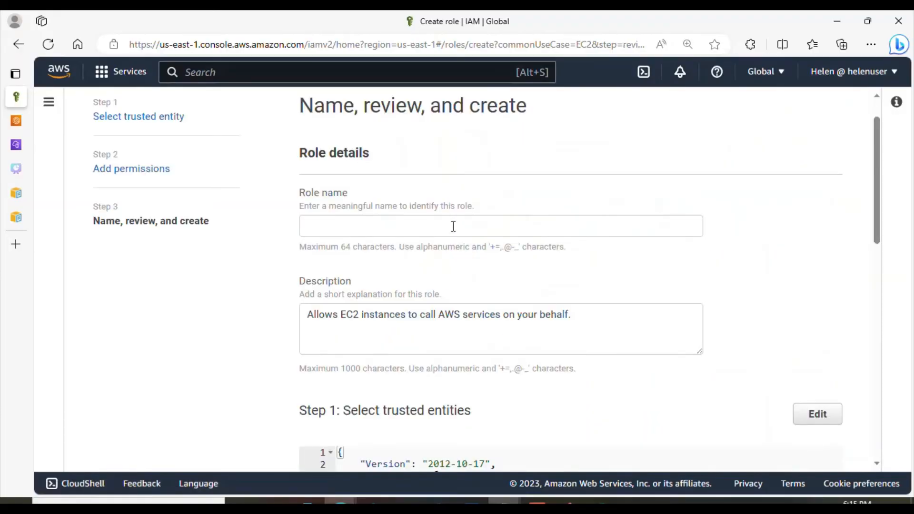
Step: Name the role bastion-role-for-eks, create it without tags, and view its details
click(453, 226)
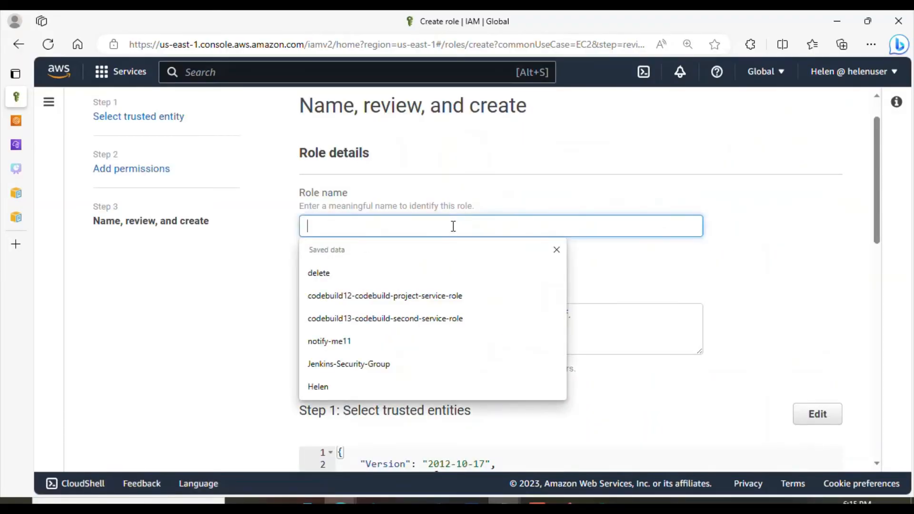
text(ek)
key(BackSpace)
key(BackSpace)
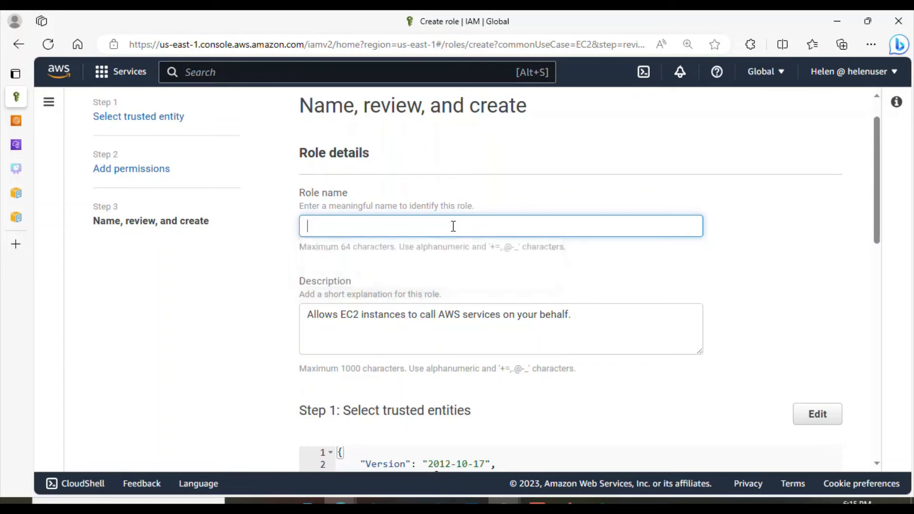
text(bastion-role)
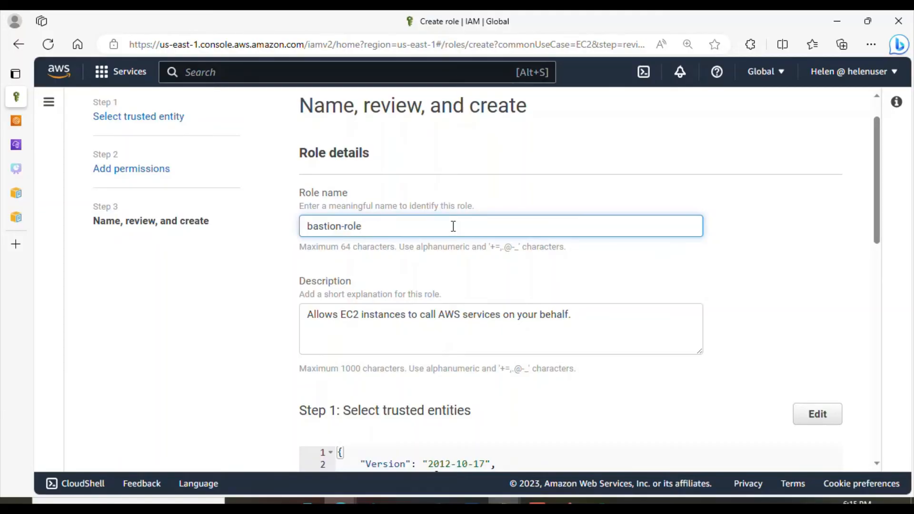
text(r-for-eks)
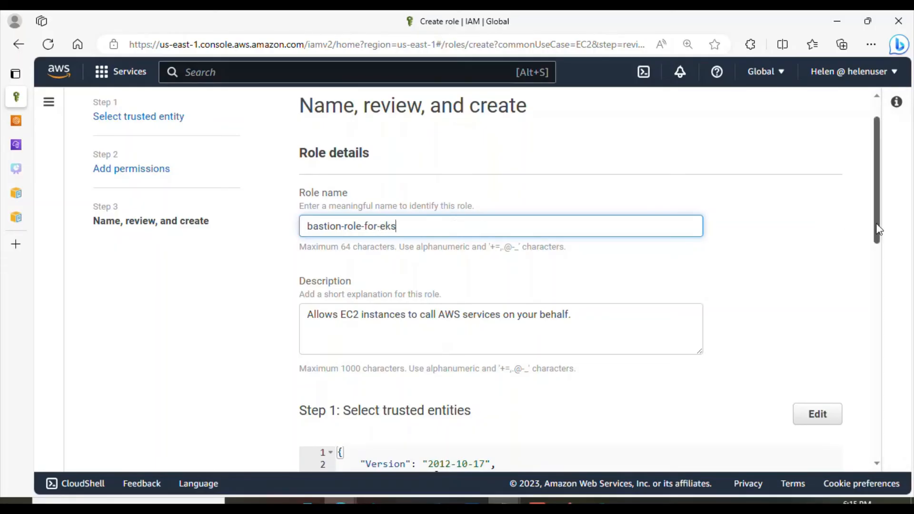
drag(878, 225, 889, 459)
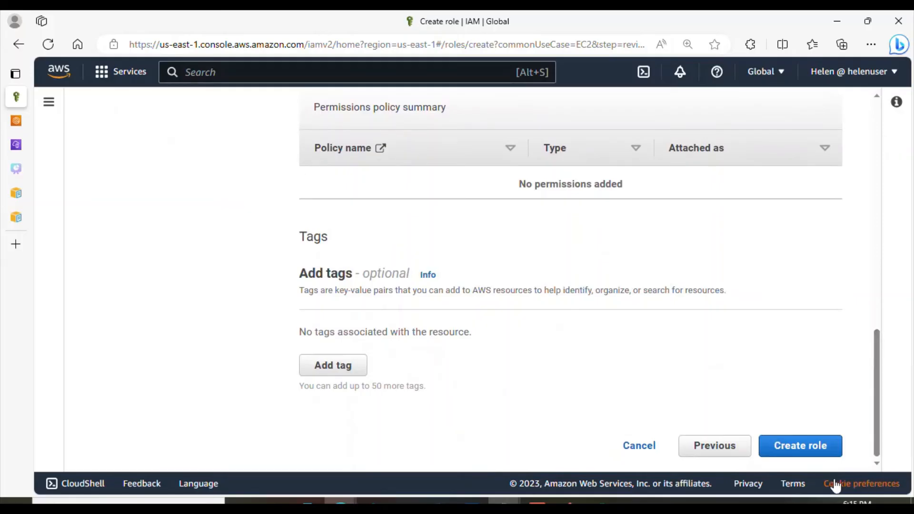
click(800, 448)
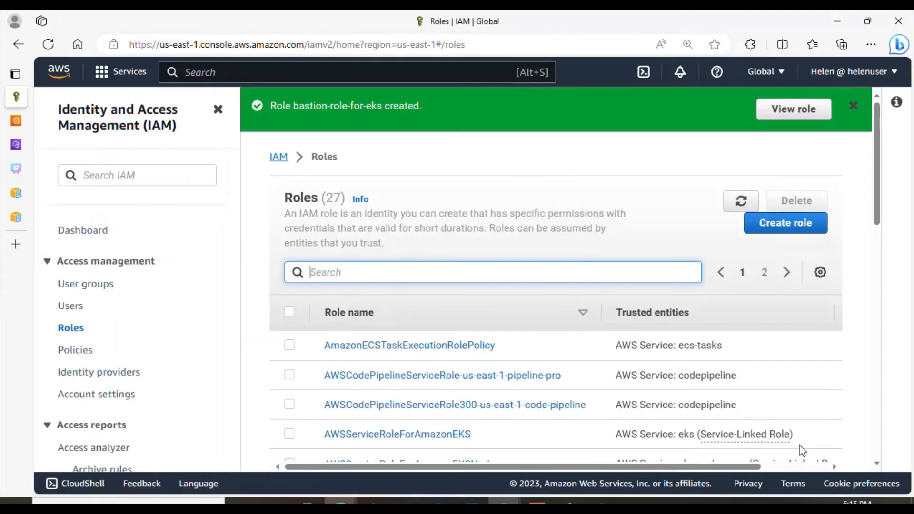
click(805, 109)
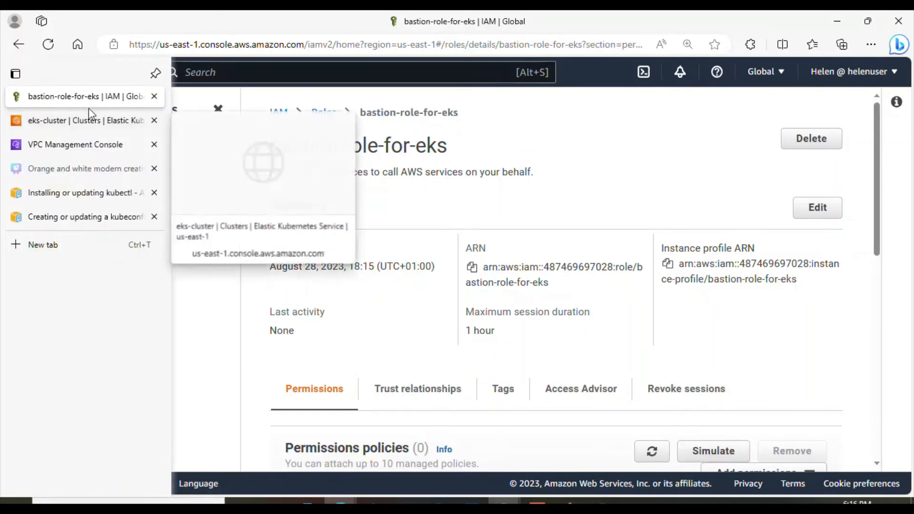
Step: Find the EC2 service and list the running instances, enlarging the list to show bastion-host
click(204, 75)
text(ec2)
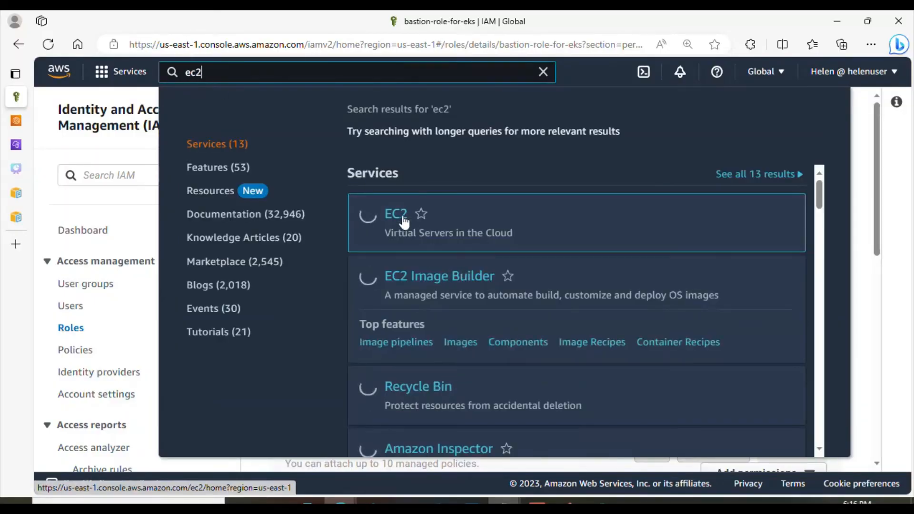
click(405, 222)
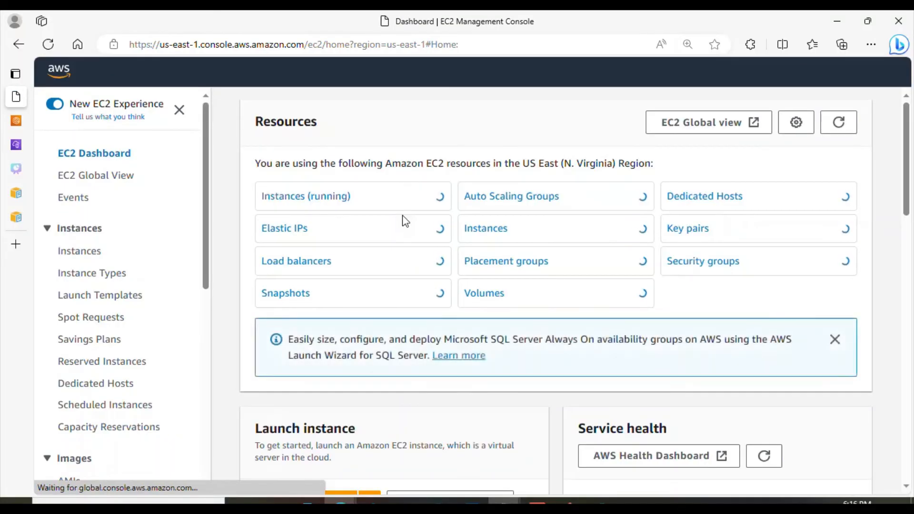
click(90, 258)
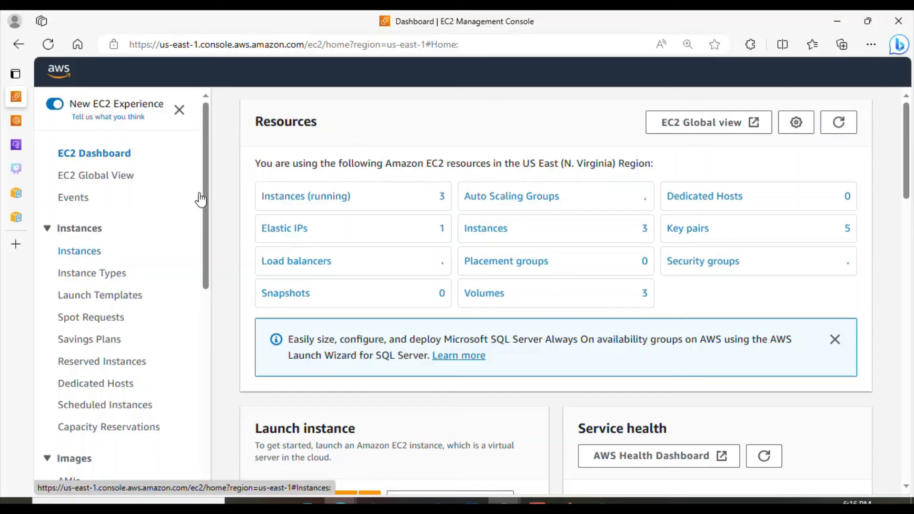
click(292, 203)
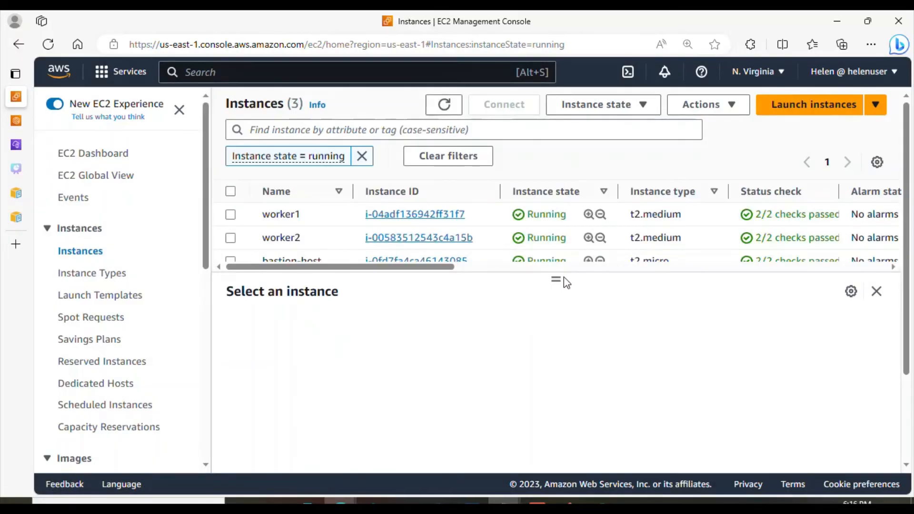
drag(555, 279, 556, 312)
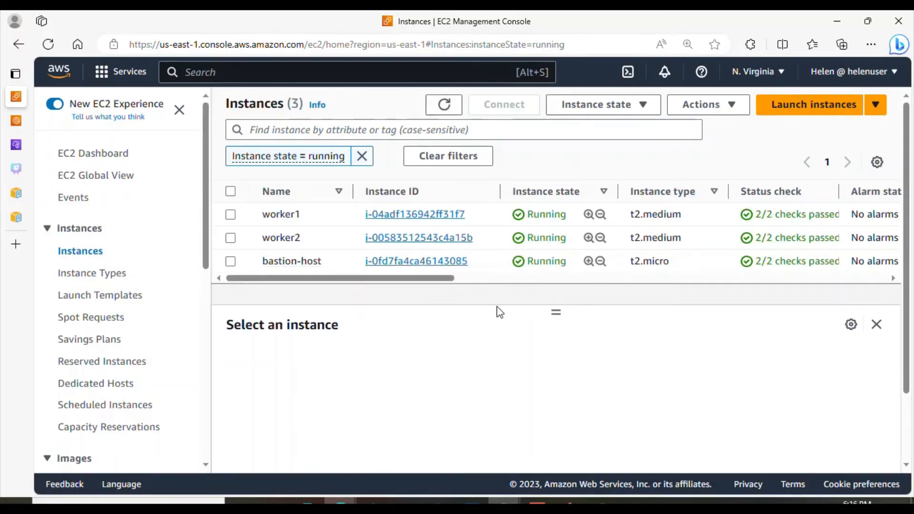
Step: Select the bastion-host instance and open its IAM role for modification
click(231, 261)
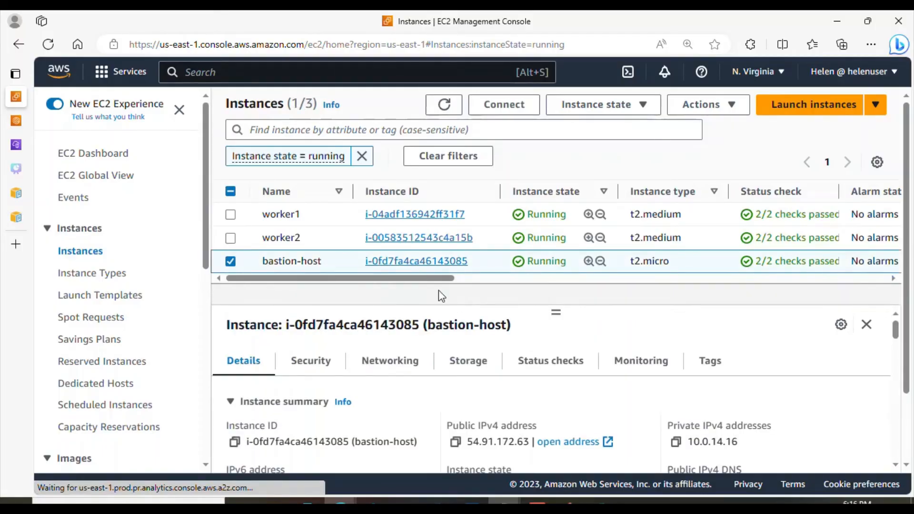
click(721, 106)
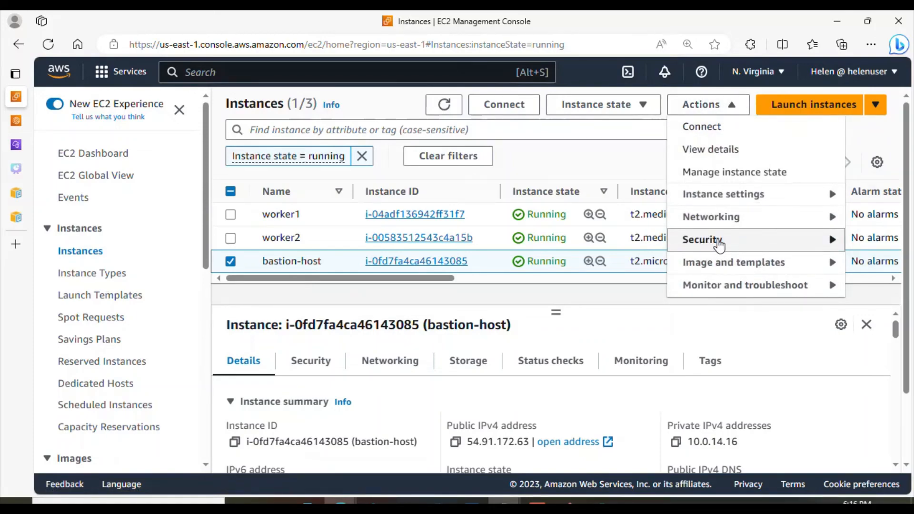
click(719, 245)
click(564, 285)
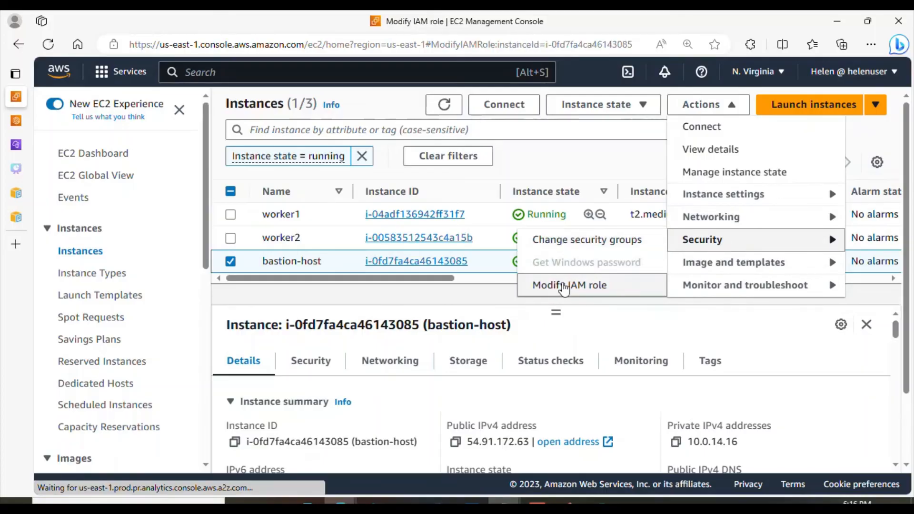
Step: Choose bastion-role-for-eks as the instance's IAM role and update it
click(402, 306)
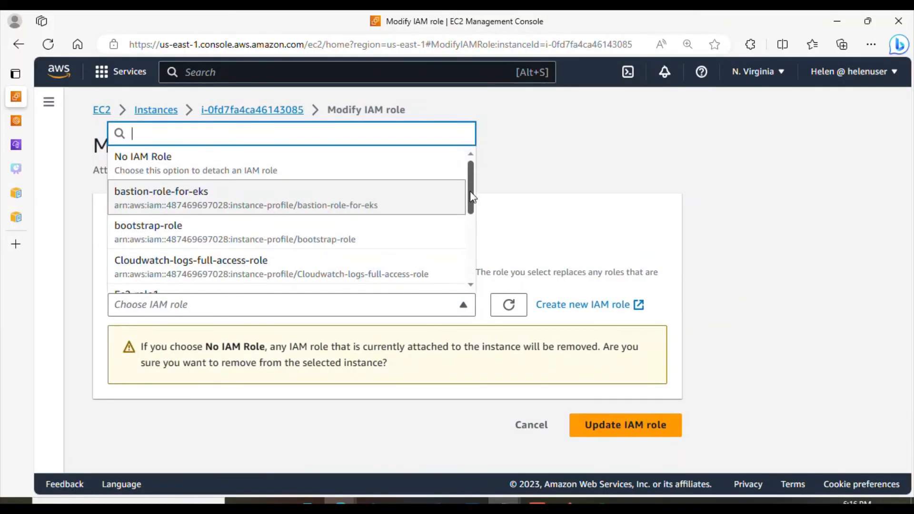
mouse_move(472, 196)
mouse_down()
mouse_move(482, 265)
mouse_move(469, 183)
mouse_up()
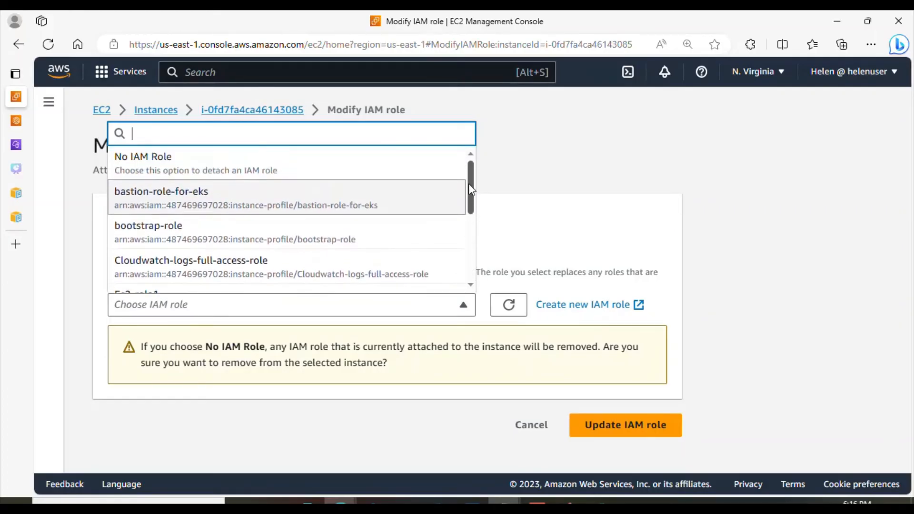
click(201, 195)
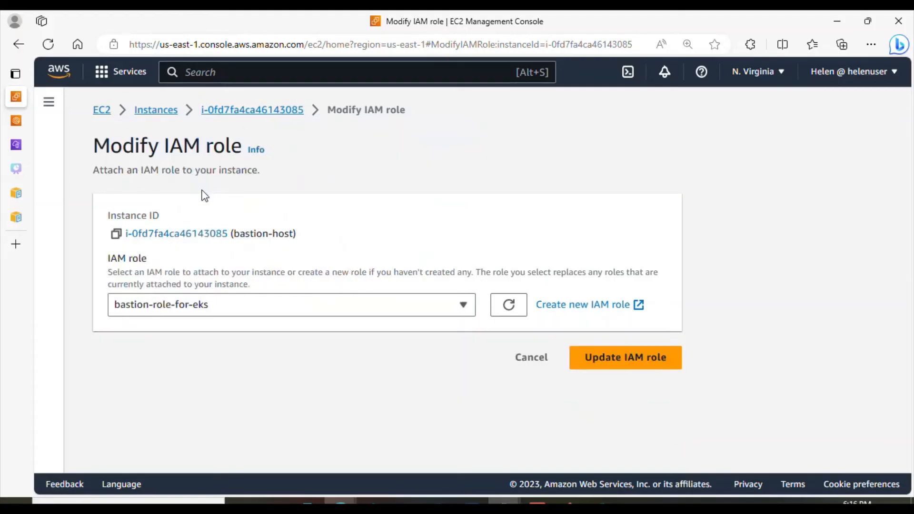
click(623, 364)
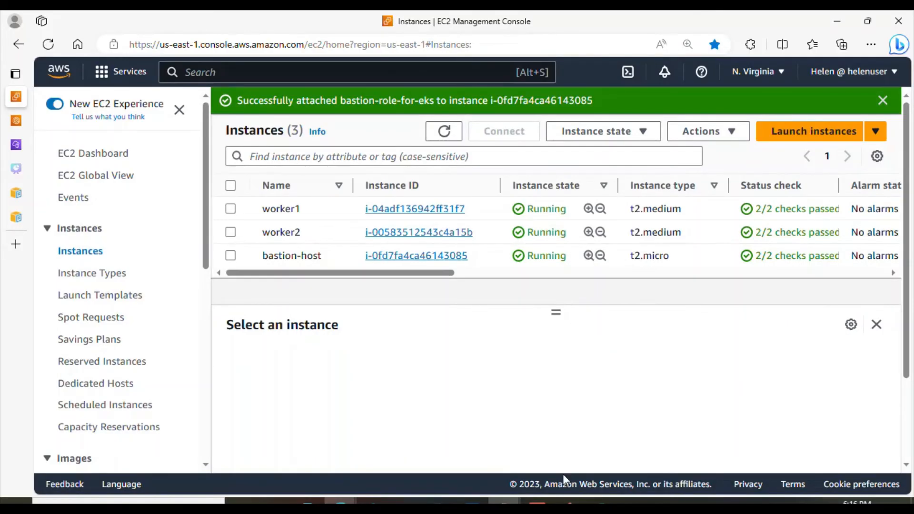
Step: Switch to Git Bash and run aws configure list, examining the source of the stored access key, secret key and region
click(571, 503)
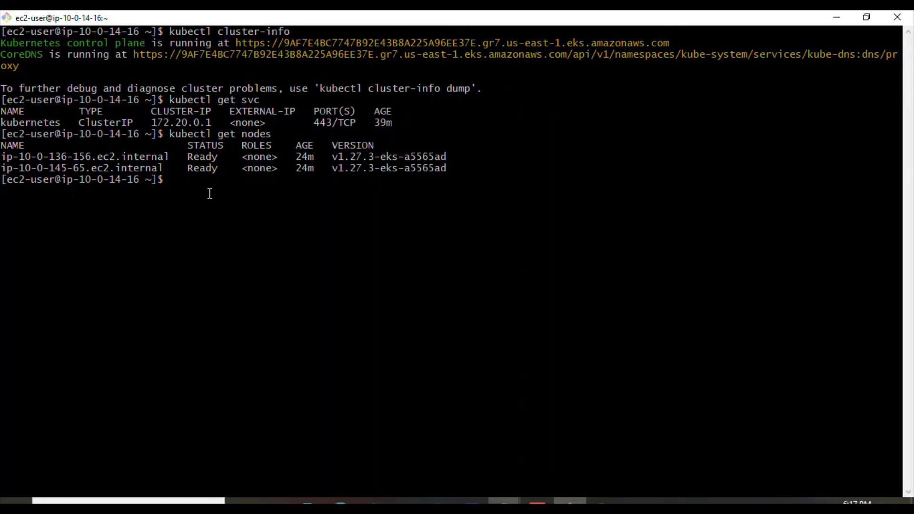
text(aws configure list)
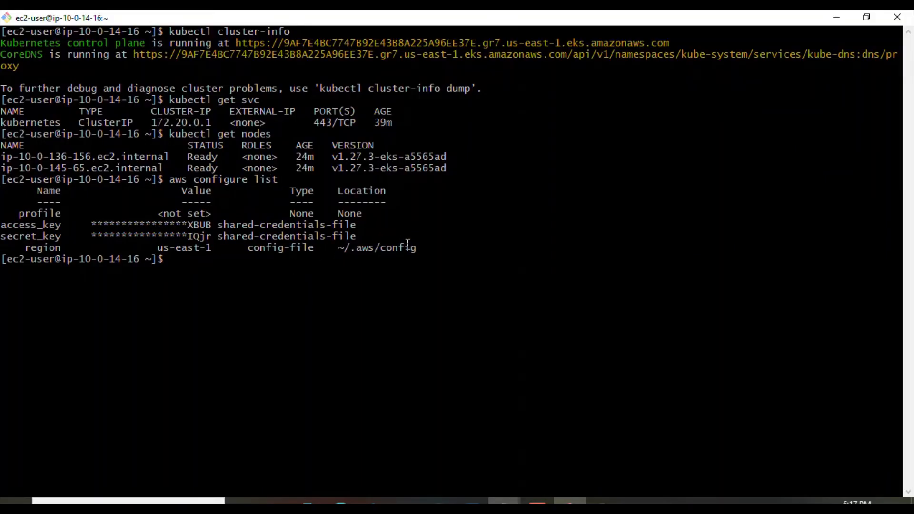
drag(408, 244, 139, 224)
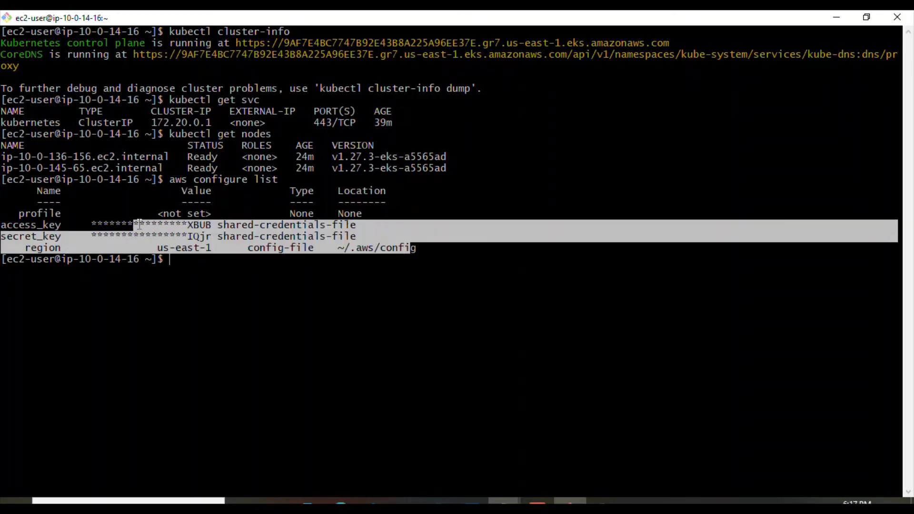
click(230, 250)
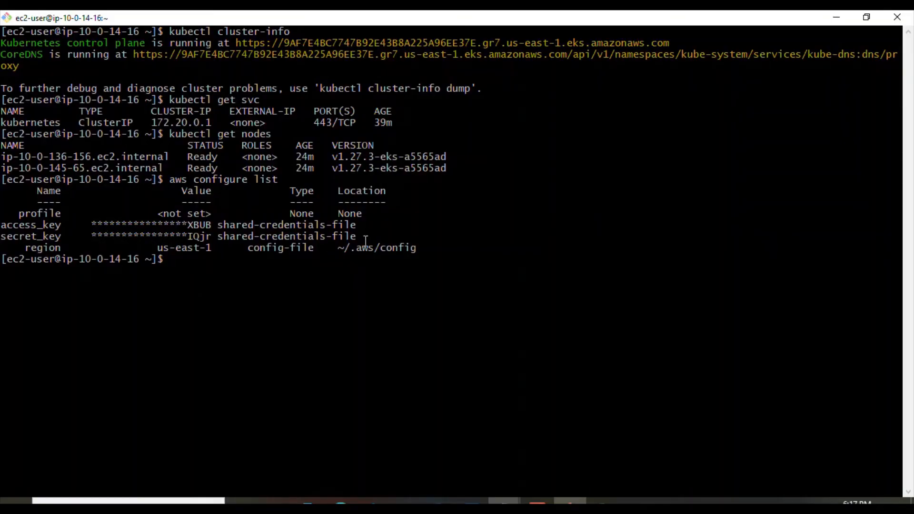
drag(362, 240, 2, 227)
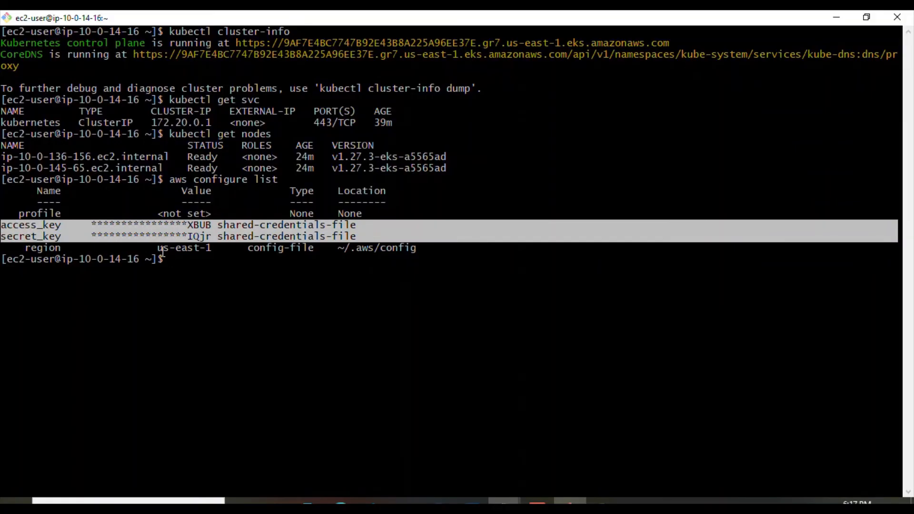
click(185, 268)
Step: Run aws sts get-caller-identity to check which identity the bastion host uses
text(aw)
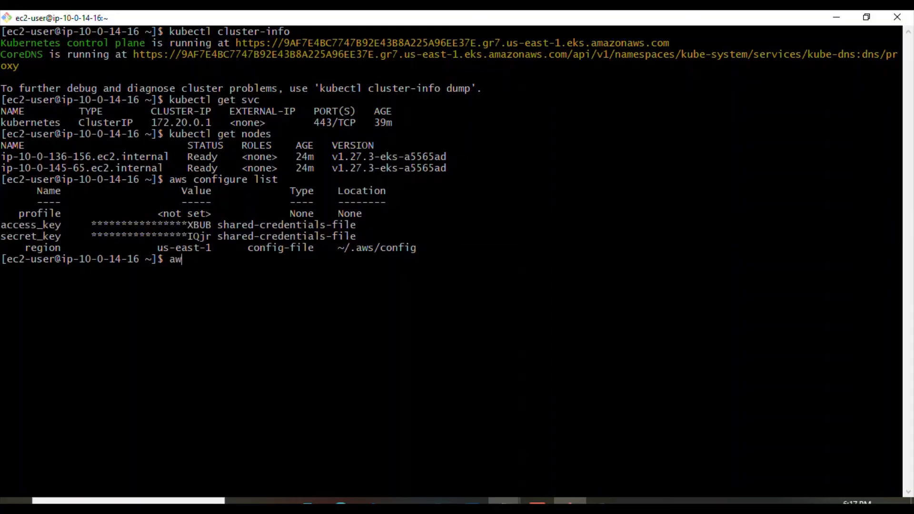
text(s sts get-caller-iden)
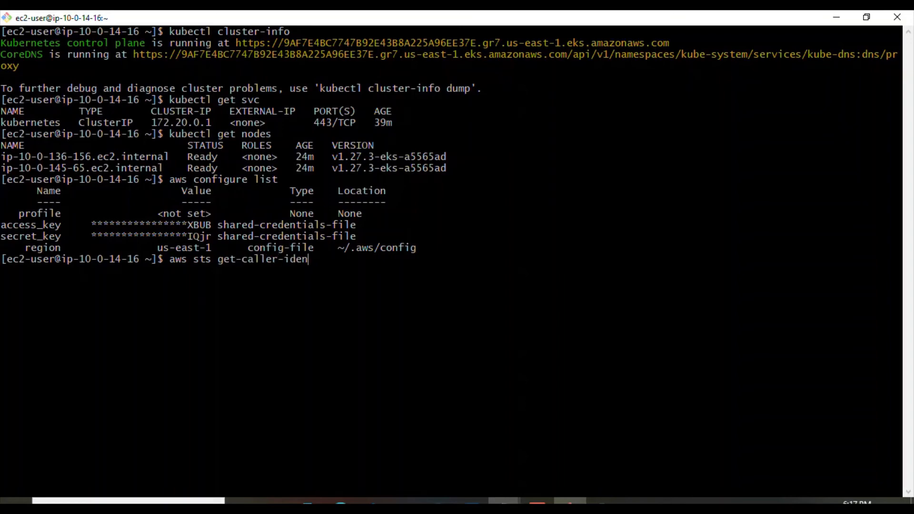
text(tity)
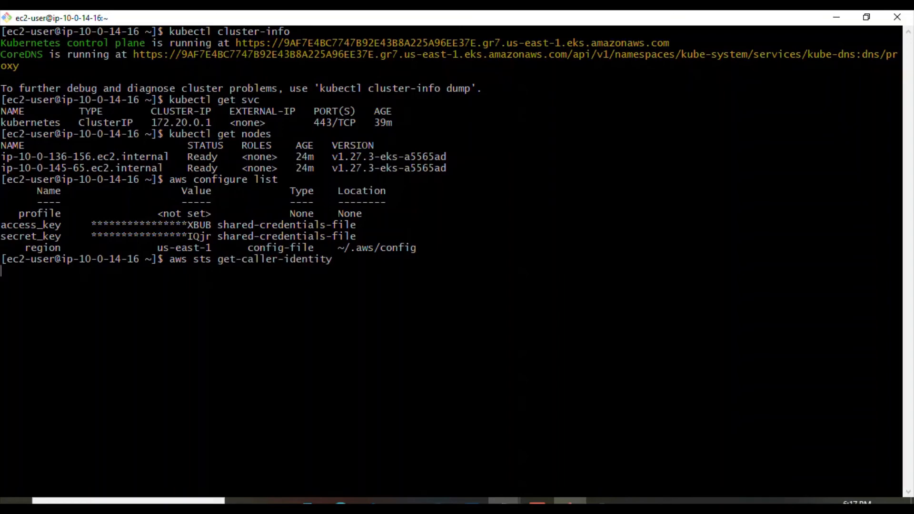
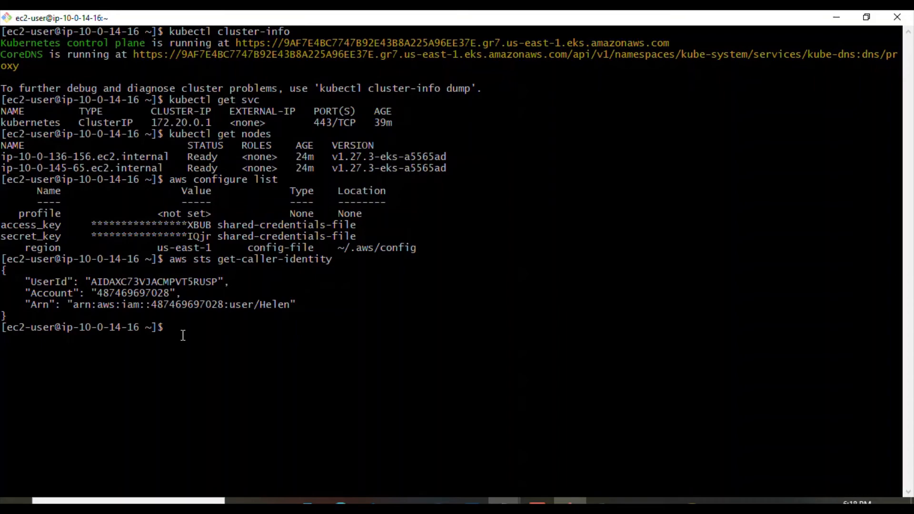
Step: Define the shell alias k for kubectl
text(aluas)
key(BackSpace)
key(BackSpace)
key(BackSpace)
key(BackSpace)
text(a)
key(BackSpace)
text(ia)
text(k=kubectl)
key(Return)
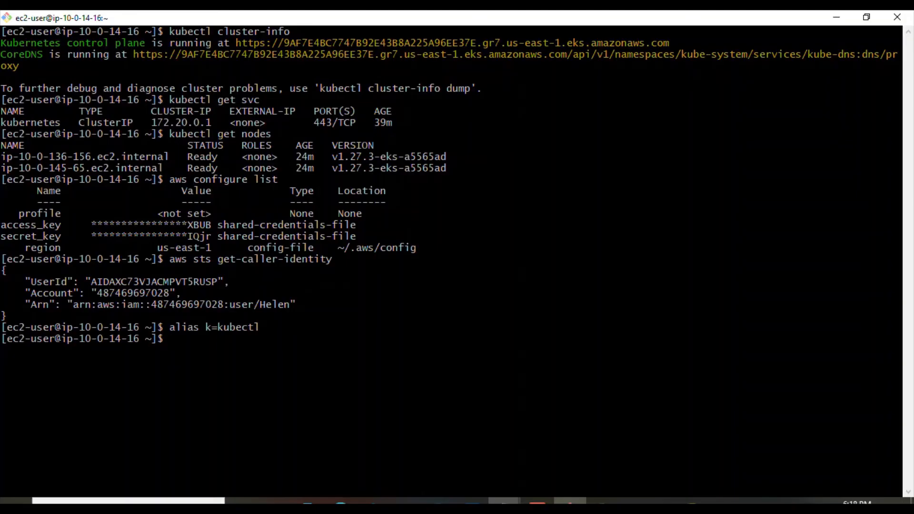
Step: Use the k alias to list the ConfigMaps in the kube-system namespace and locate the aws-auth entry
text(k dews)
key(BackSpace)
key(BackSpace)
text(scribe)
key(BackSpace)
key(BackSpace)
key(BackSpace)
key(BackSpace)
key(BackSpace)
key(BackSpace)
key(BackSpace)
key(BackSpace)
text(get configmap)
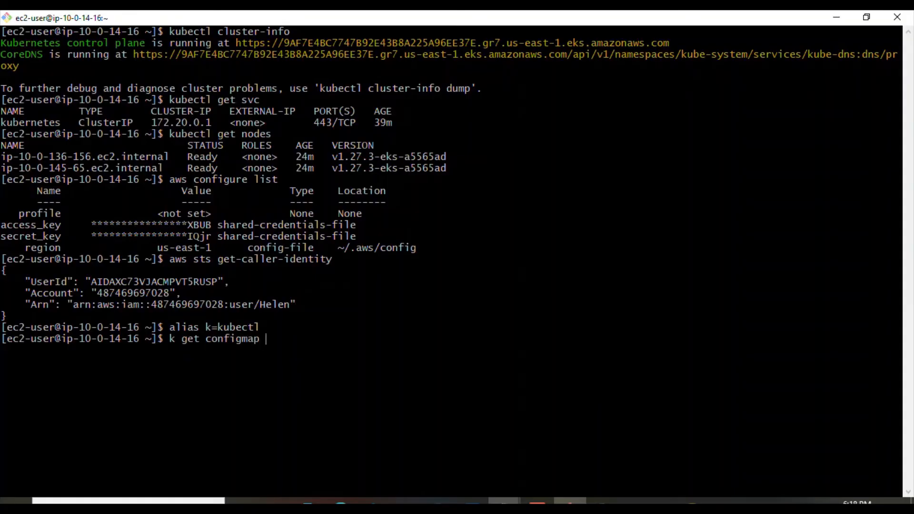
text( -n kube-system)
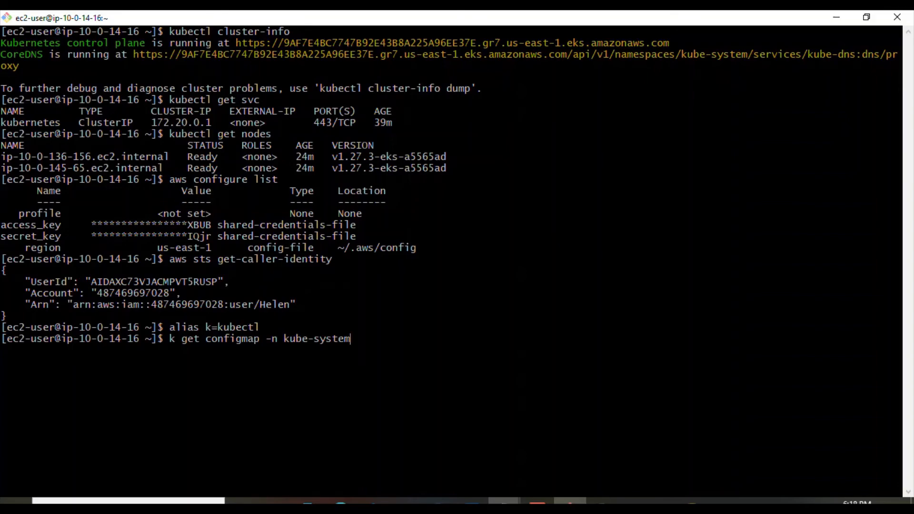
key(Return)
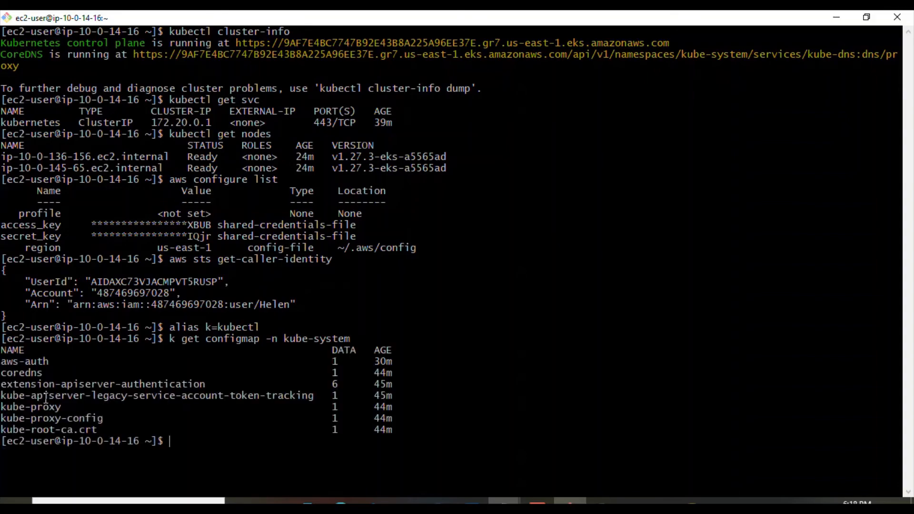
drag(2, 362, 406, 362)
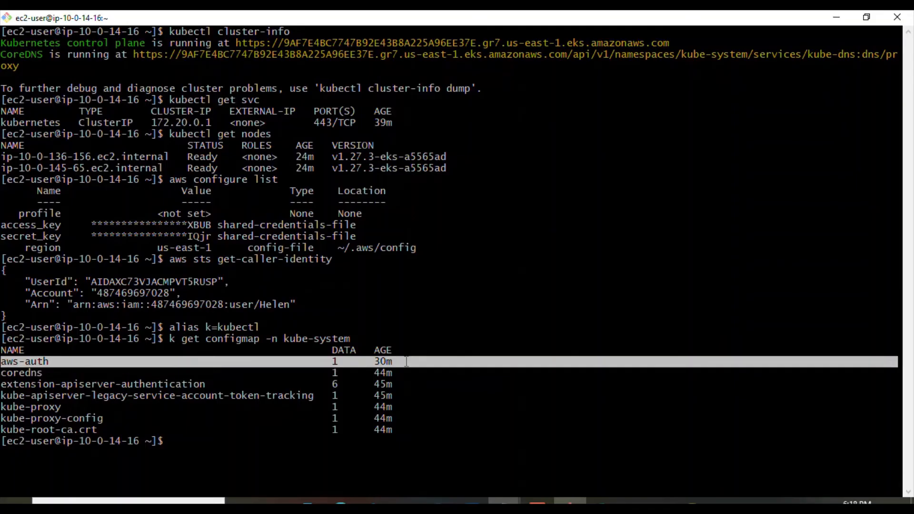
Step: Describe the aws-auth ConfigMap in the kube-system namespace and examine its mapRoles section
click(272, 460)
key(Up)
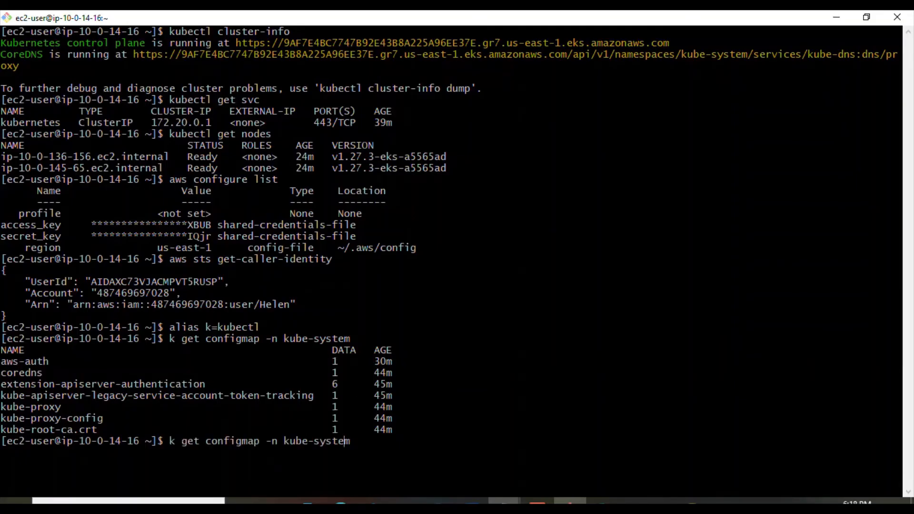
key(Left)
key(Left)
key(Left)
key(Left)
key(BackSpace)
key(BackSpace)
key(BackSpace)
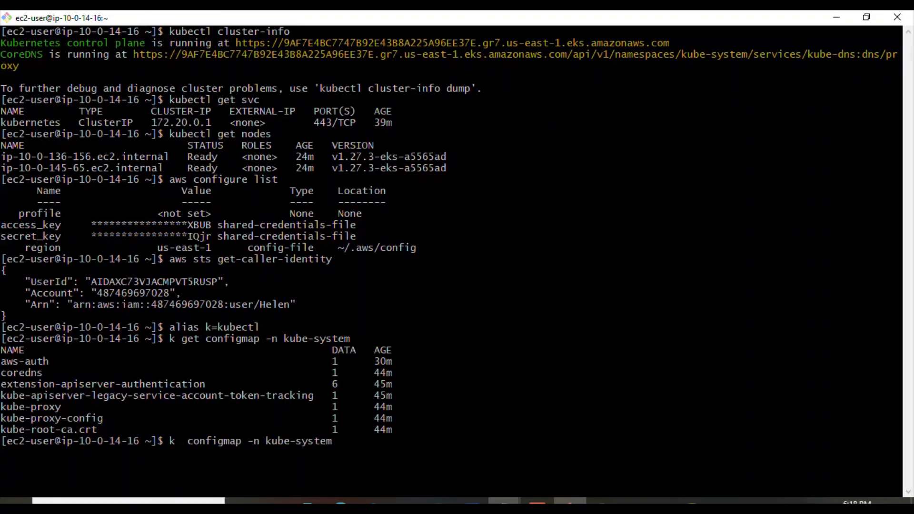
text(describe)
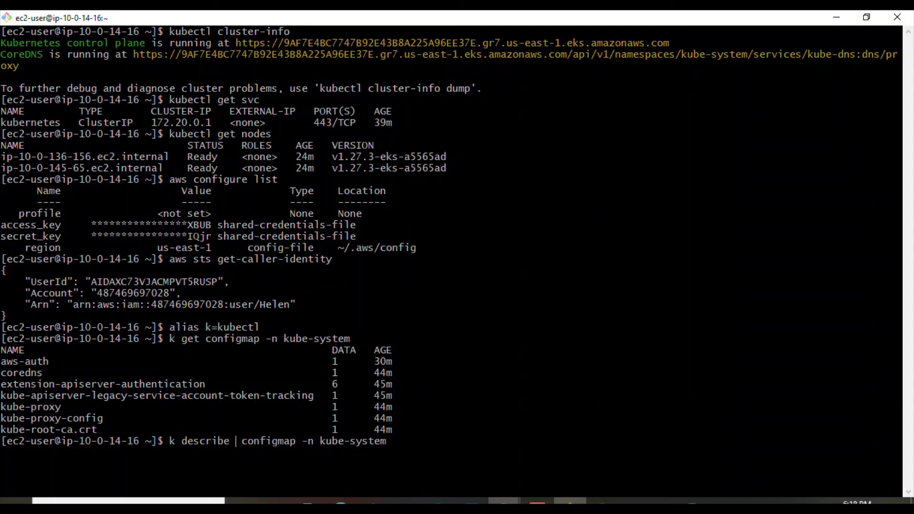
key(Delete)
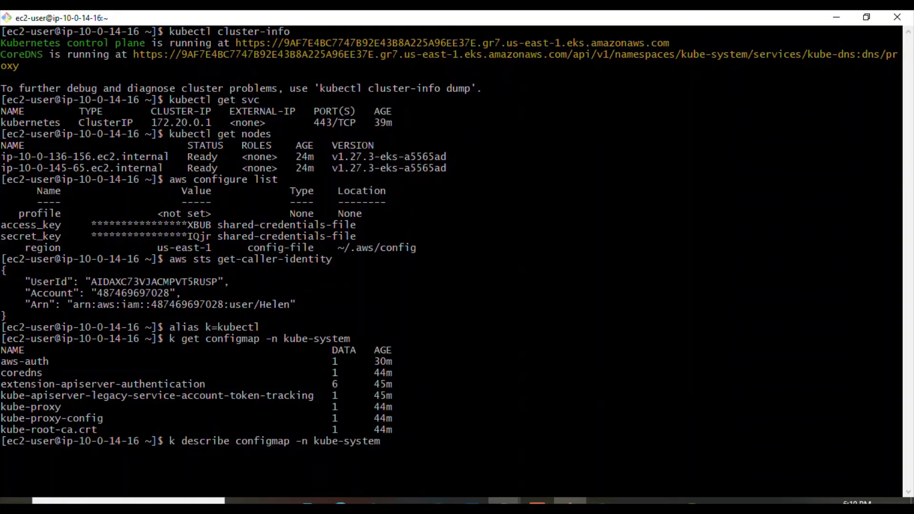
text(aws-auth)
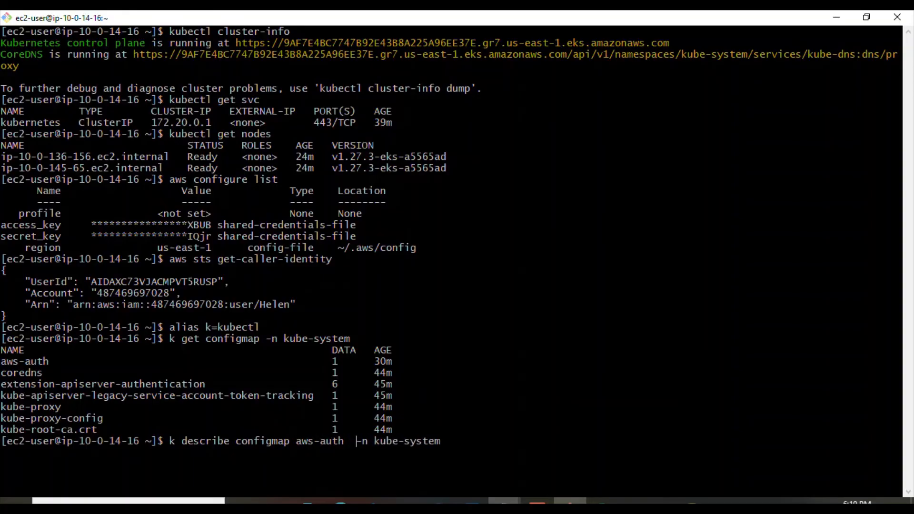
key(BackSpace)
key(Return)
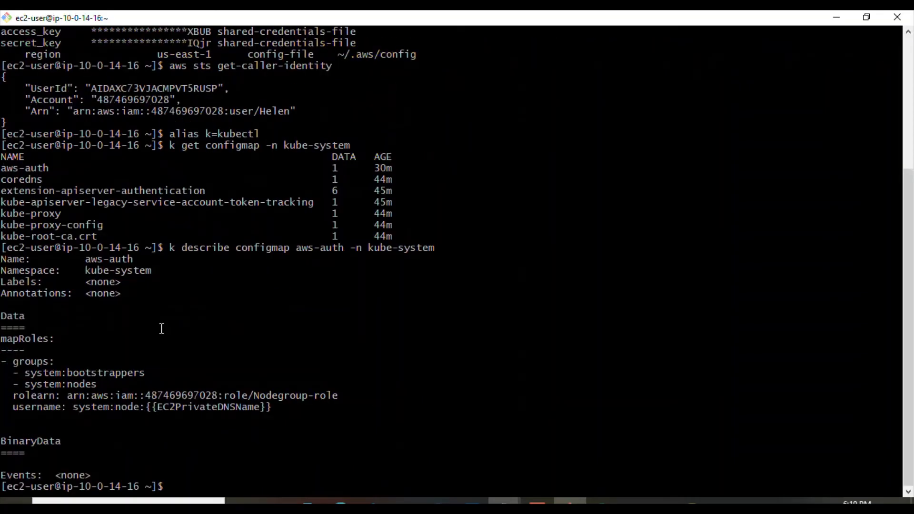
drag(1, 168, 210, 472)
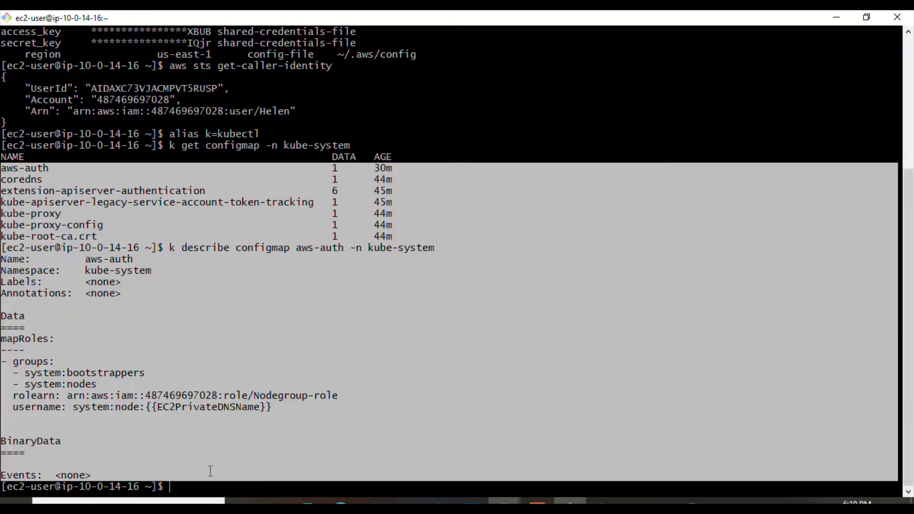
click(200, 401)
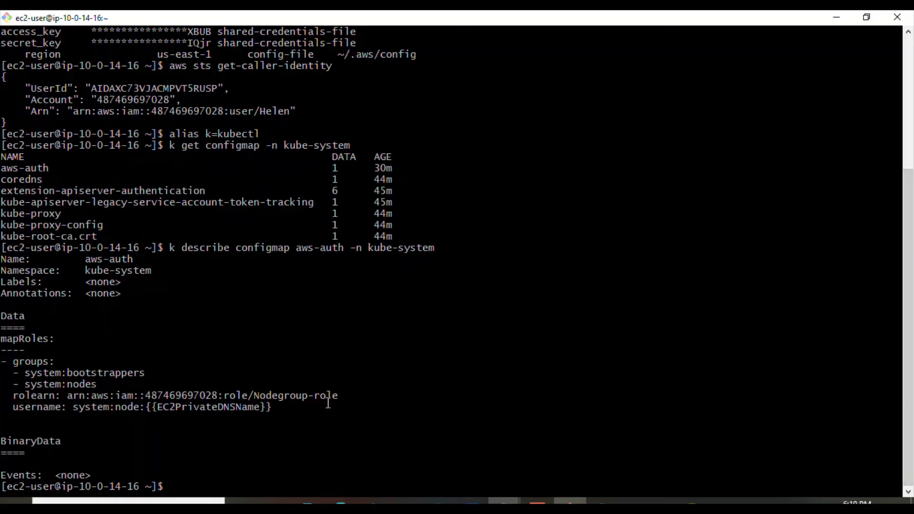
Step: Clear the terminal and save the description of the aws-auth ConfigMap in kube-system to configmap-backup.yaml
drag(913, 373, 913, 447)
text(clear)
key(Return)
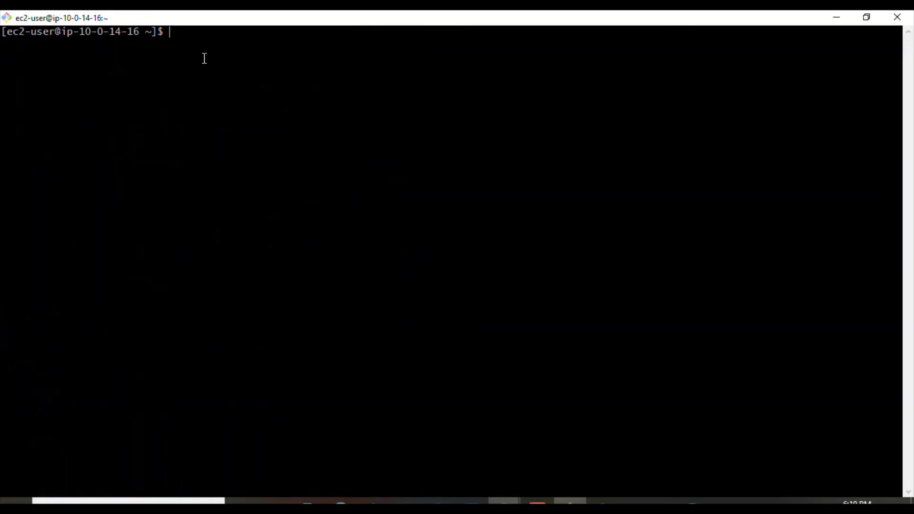
text(k descriobe)
key(BackSpace)
key(BackSpace)
key(BackSpace)
key(BackSpace)
text(be c)
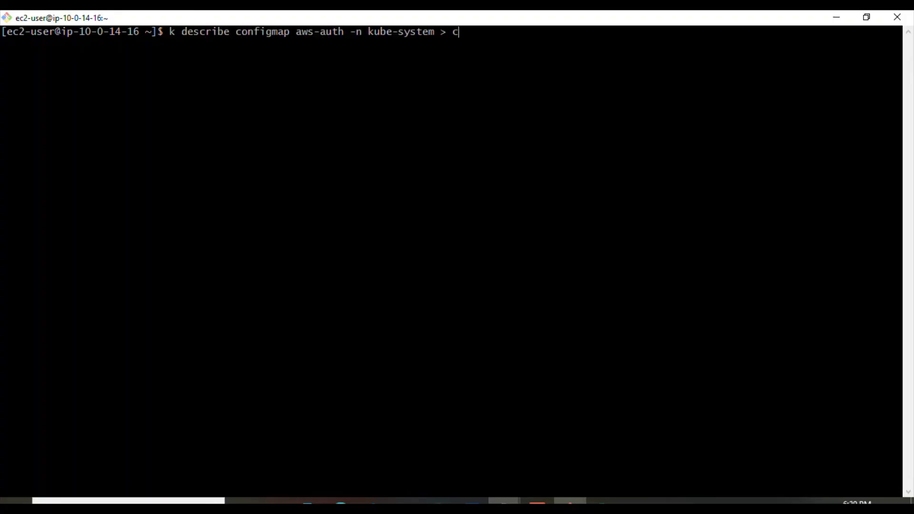
text(onfigmap aws-auth -n kube-system > configm.)
key(BackSpace)
text(-backu)
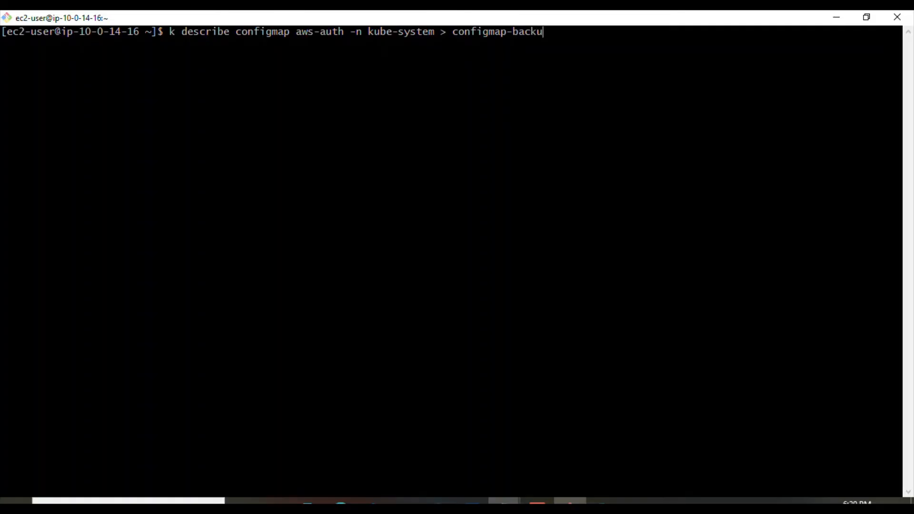
text(o.yaml)
key(BackSpace)
text(p)
key(Return)
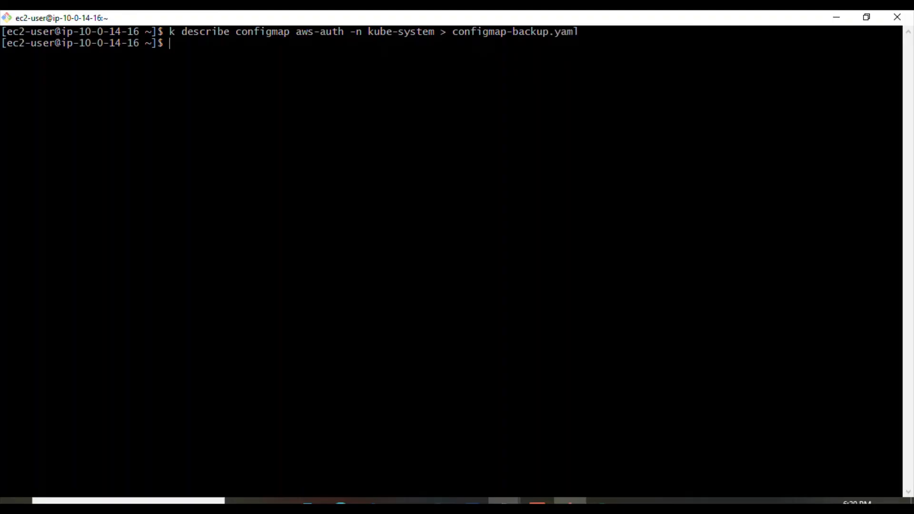
Step: List the home directory's files to check for configmap-backup.yaml
text(l)
text(s)
key(Return)
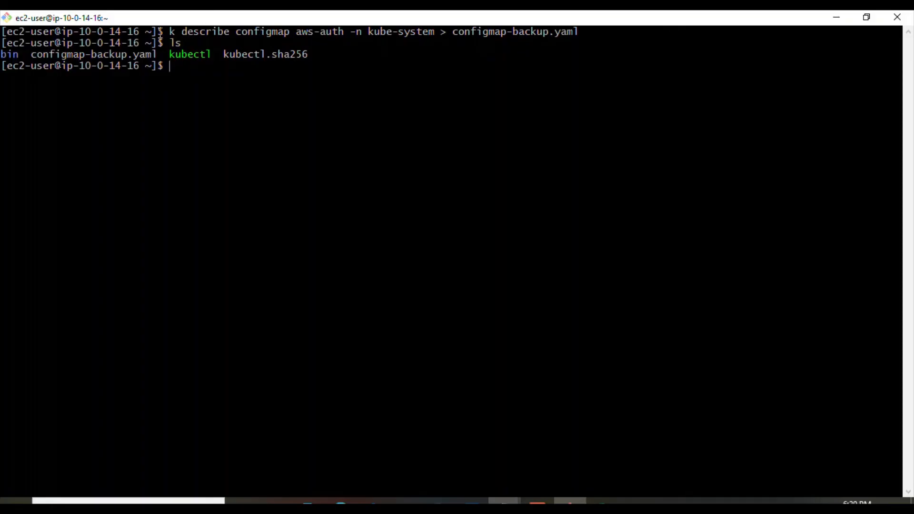
drag(161, 53, 31, 53)
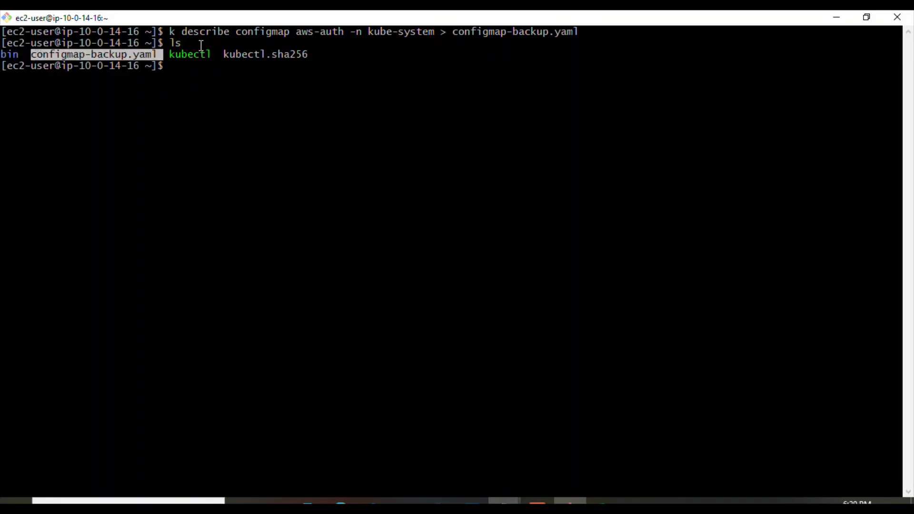
drag(165, 54, 31, 53)
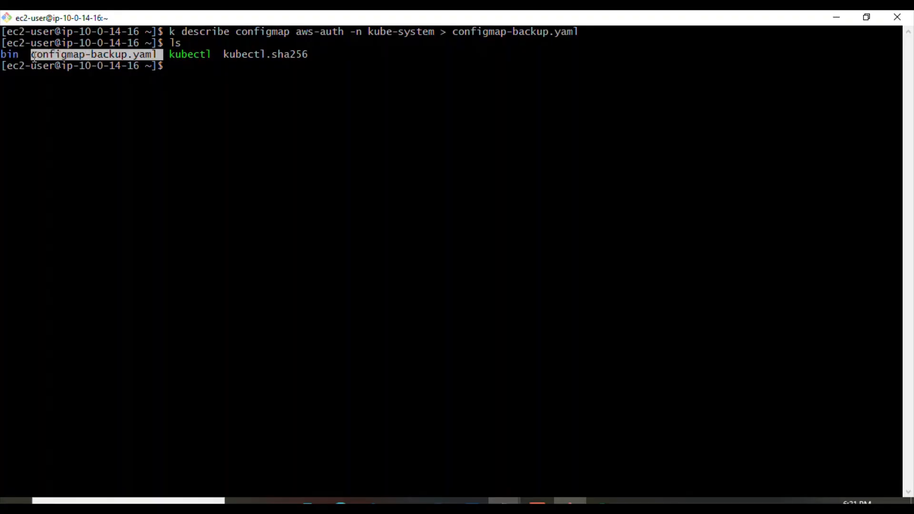
click(184, 66)
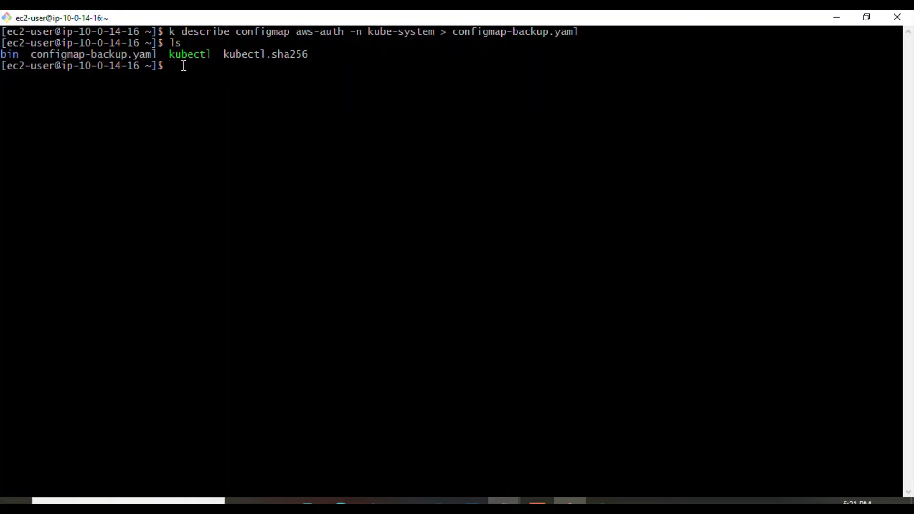
Step: Switch to the browser and open the Enabling IAM principal access page of the Amazon EKS user guide
click(505, 501)
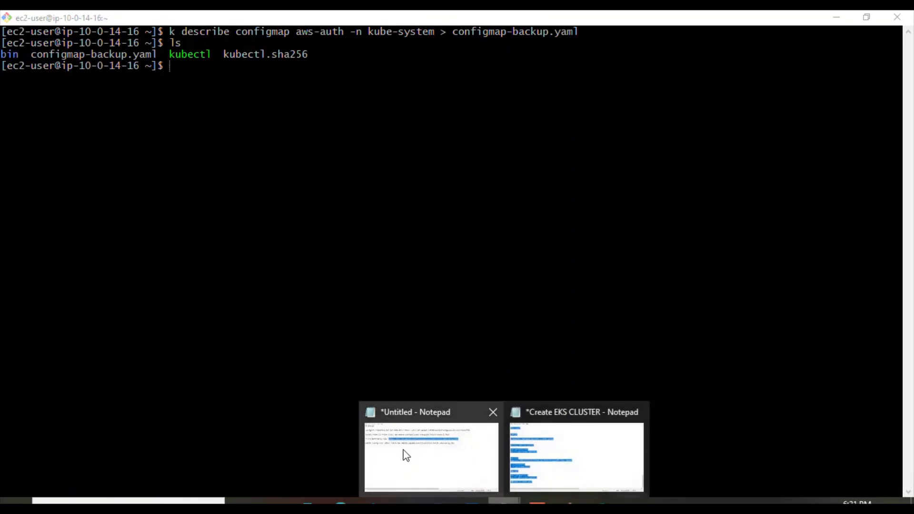
click(406, 455)
click(378, 179)
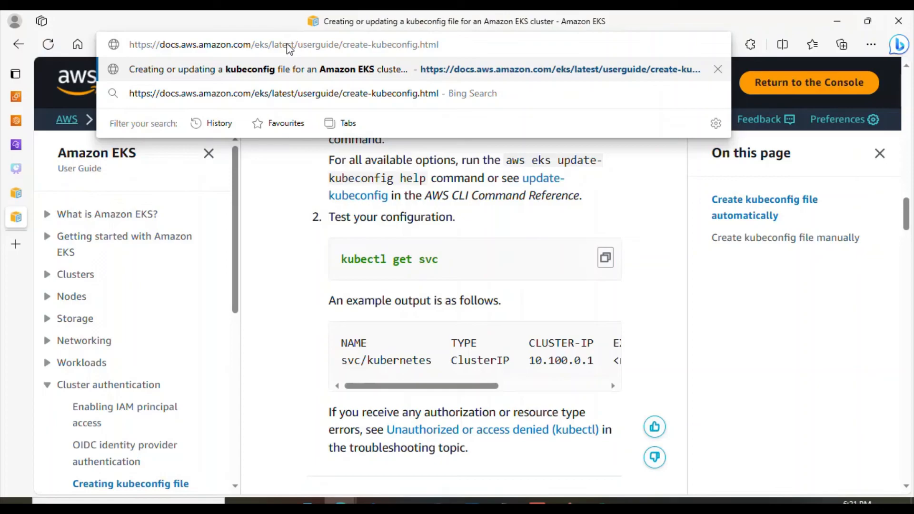
key(Return)
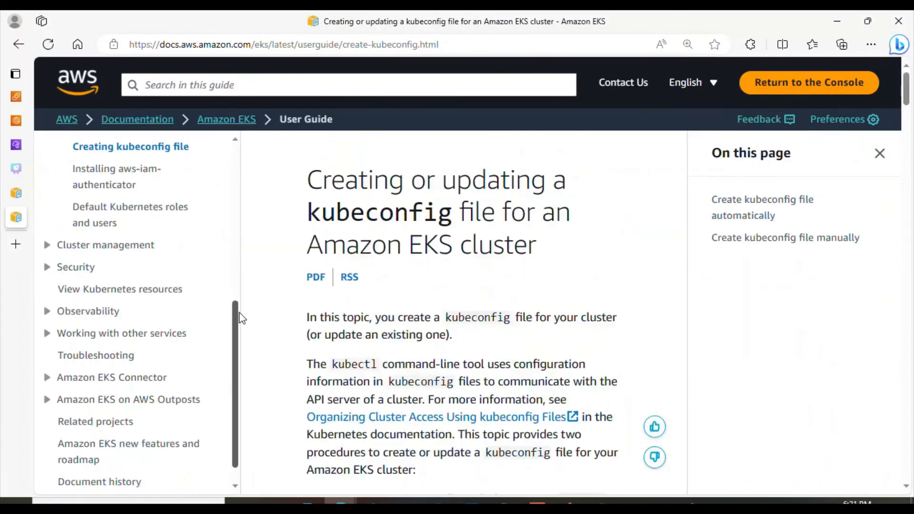
drag(238, 320, 244, 162)
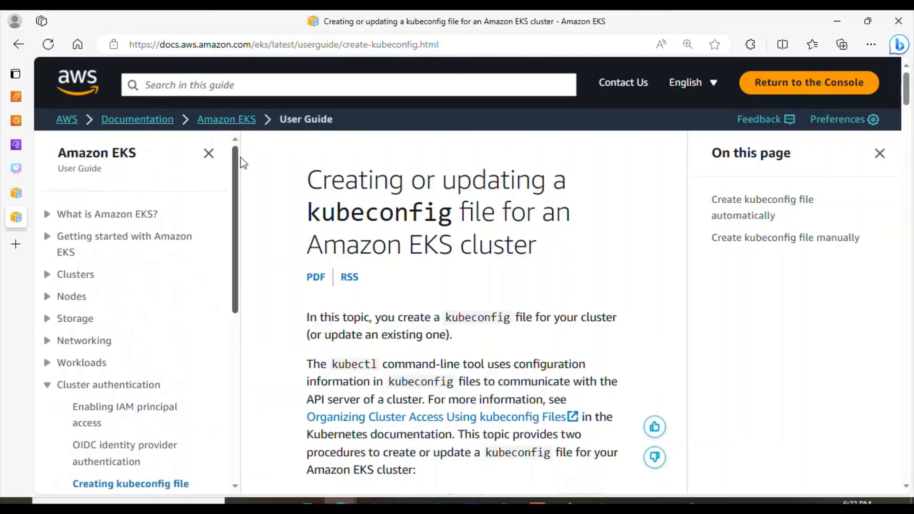
click(105, 417)
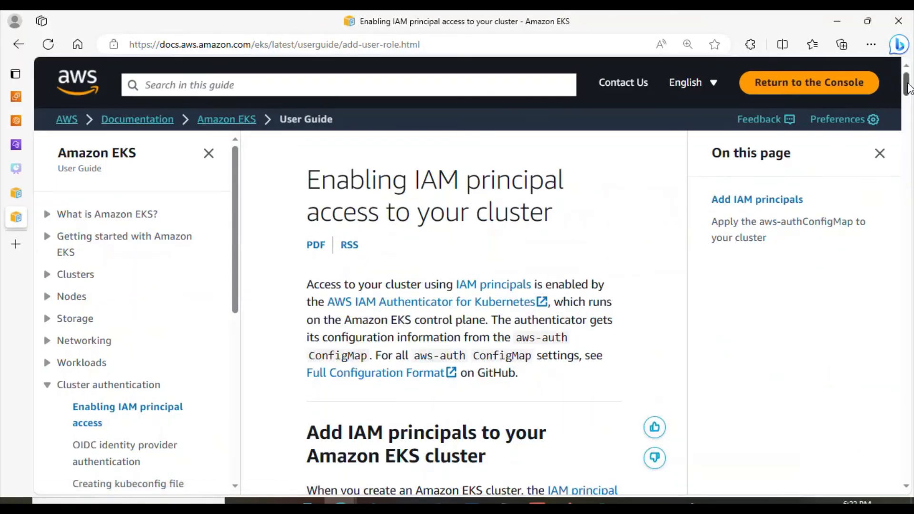
Step: Show the Edit ConfigMap manually instructions and examine the example's second role entry under mapRoles, including its groups and rolearn
drag(909, 86, 911, 297)
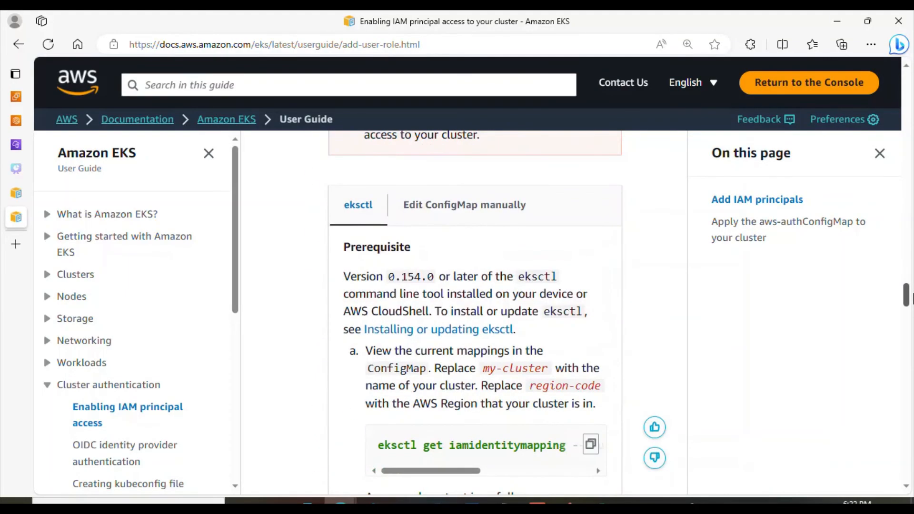
click(435, 214)
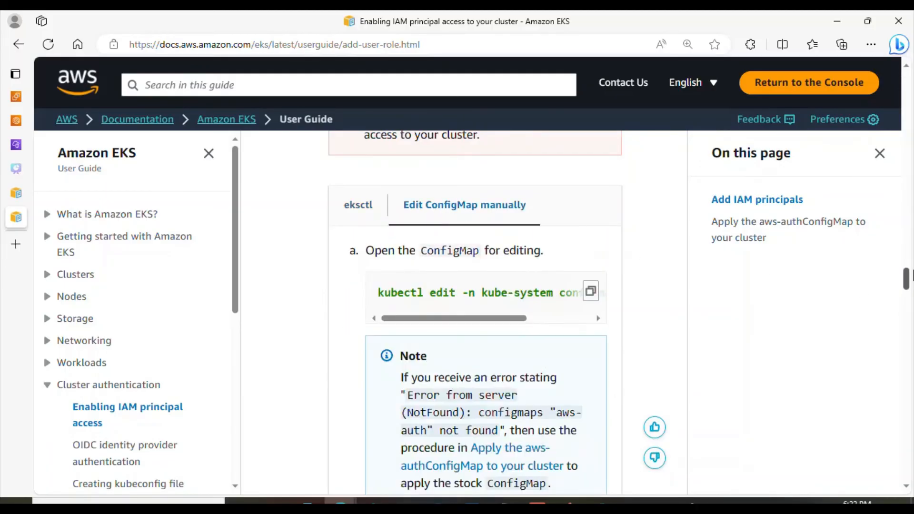
drag(910, 280, 911, 315)
drag(404, 366, 442, 366)
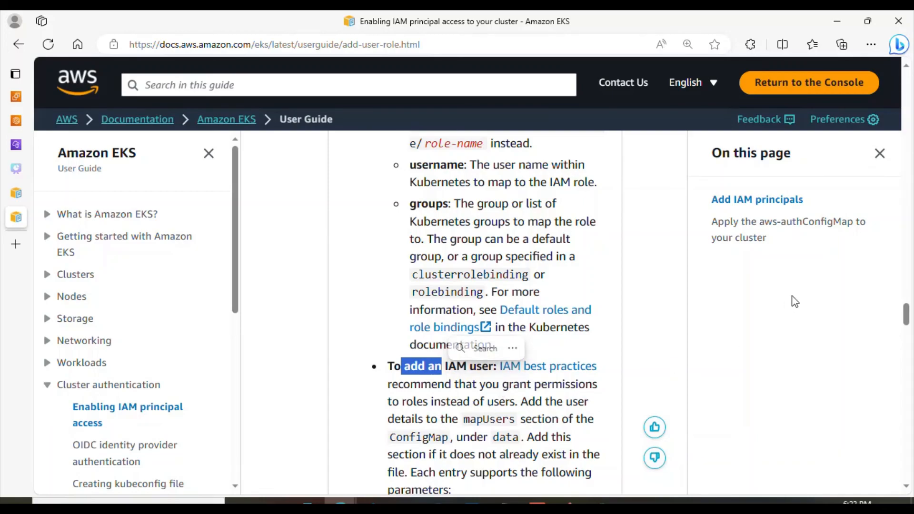
drag(909, 320, 912, 373)
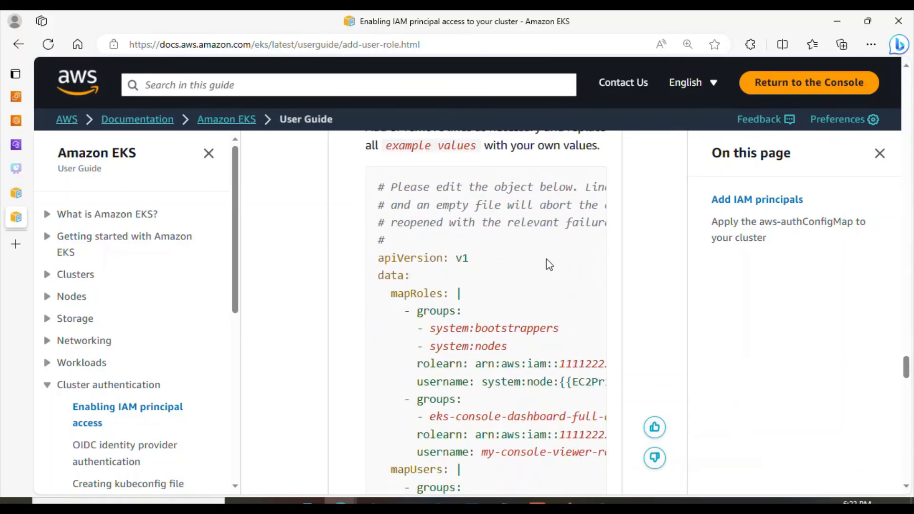
drag(907, 365, 910, 379)
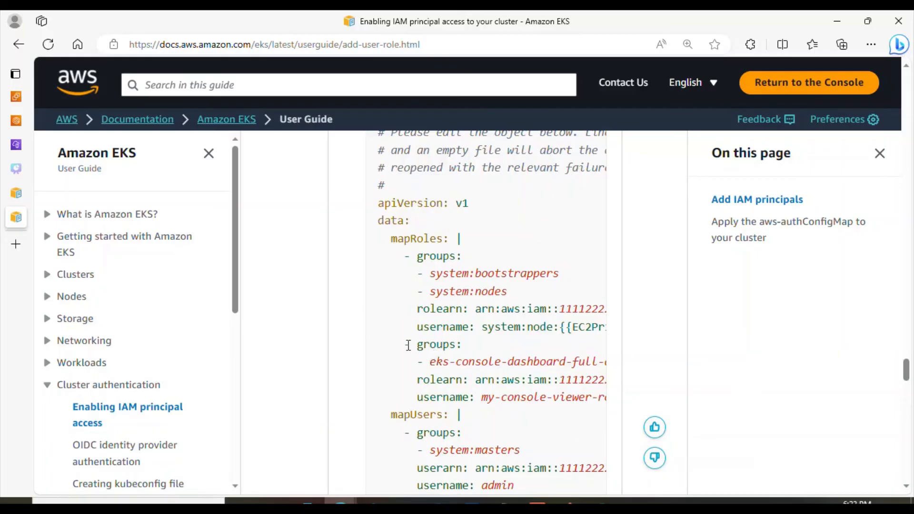
drag(405, 342, 564, 402)
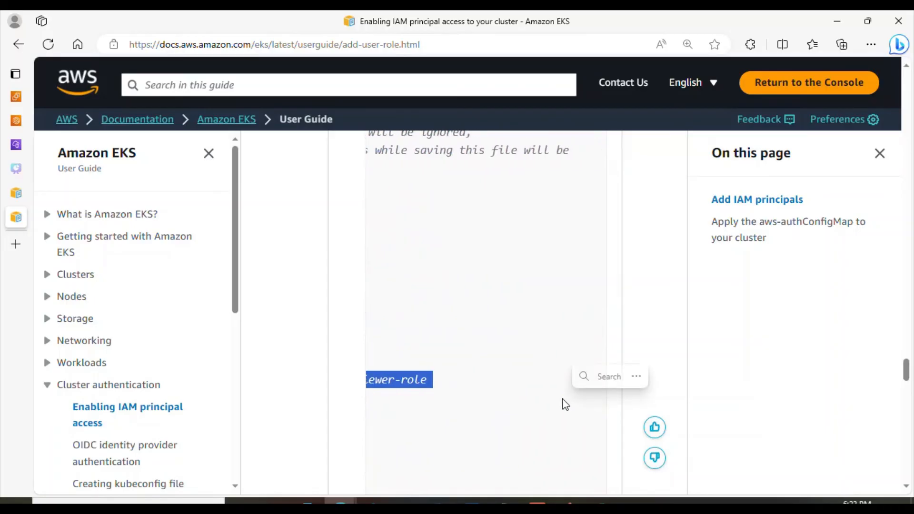
Step: Switch to the terminal and open the aws-auth ConfigMap in the kube-system namespace for editing with kubectl
click(570, 502)
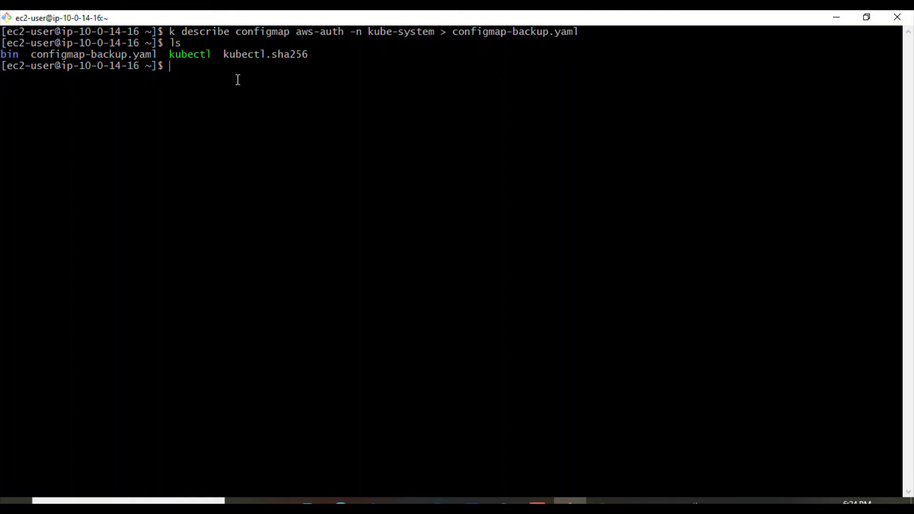
text(edi)
key(BackSpace)
key(BackSpace)
key(BackSpace)
text(ku)
key(BackSpace)
text(edit configmap -n kube)
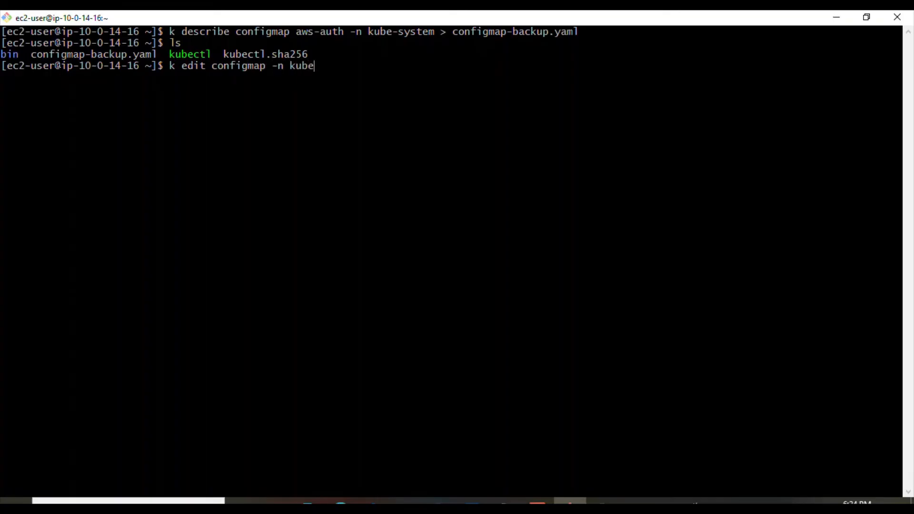
text(-system)
text(s-auth)
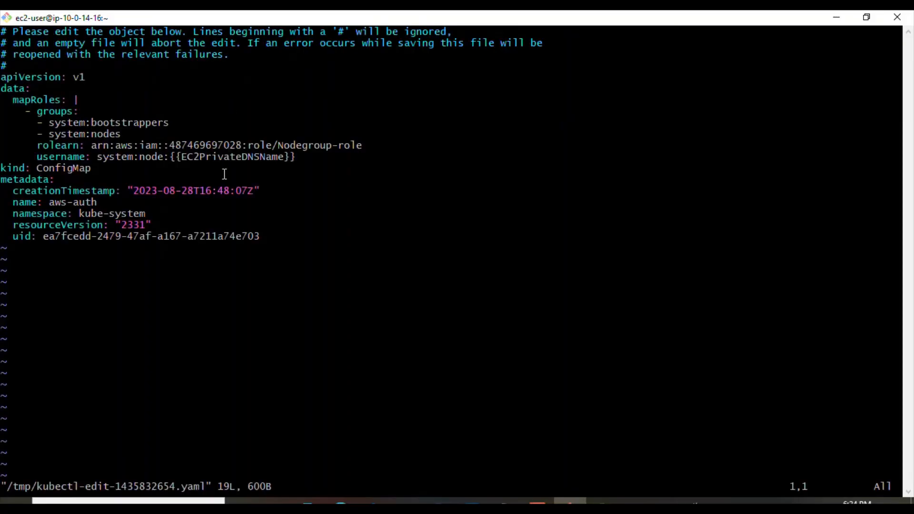
Step: Enter insert mode and add an empty line below the username of the Nodegroup-role entry under mapRoles
text( i)
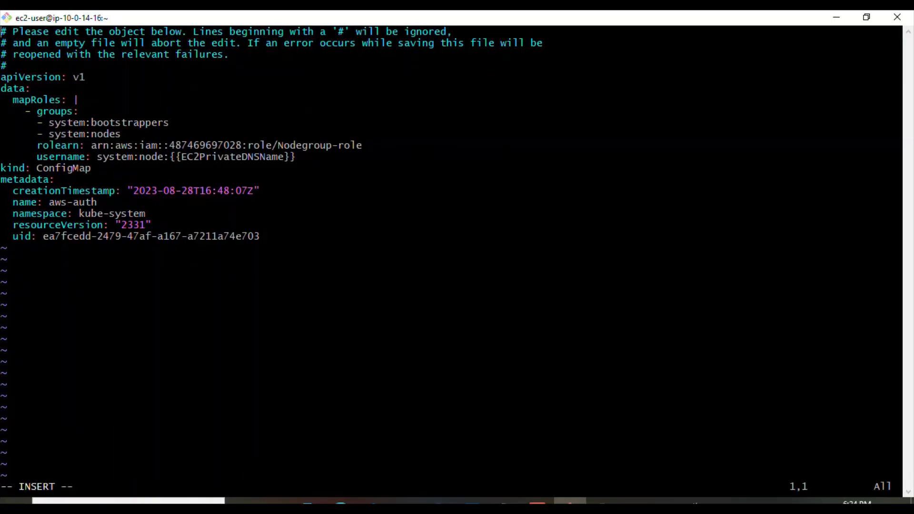
key(Down)
key(Down)
key(Down)
key(Down)
key(Down)
key(Down)
key(Down)
key(Down)
key(Down)
key(Down)
key(Down)
key(Right)
key(Right)
key(Right)
key(Right)
key(Right)
key(Right)
key(Right)
key(Right)
key(Right)
key(Right)
key(Right)
key(Right)
key(Right)
key(Right)
key(Right)
key(Right)
key(Right)
key(Right)
key(Right)
key(Right)
key(Right)
key(Right)
key(Right)
key(Right)
key(Right)
key(Right)
key(Right)
key(Right)
key(Right)
key(Right)
key(Right)
key(Right)
key(Right)
key(Right)
key(Right)
key(Right)
key(Right)
key(Right)
key(Right)
key(Right)
key(Return)
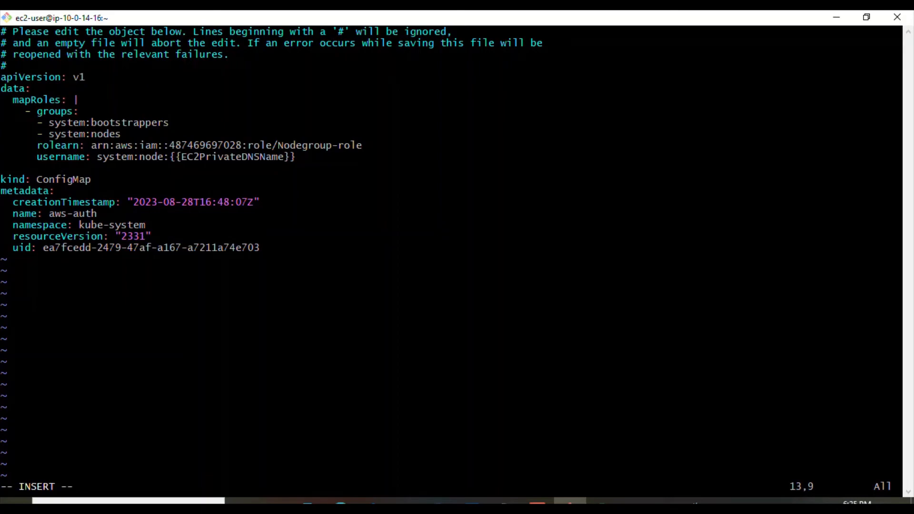
Step: Reduce the new line's indentation and paste the role entry copied from the EKS user guide, aligned with the existing groups entry
key(BackSpace)
key(BackSpace)
key(BackSpace)
key(BackSpace)
right_click(28, 168)
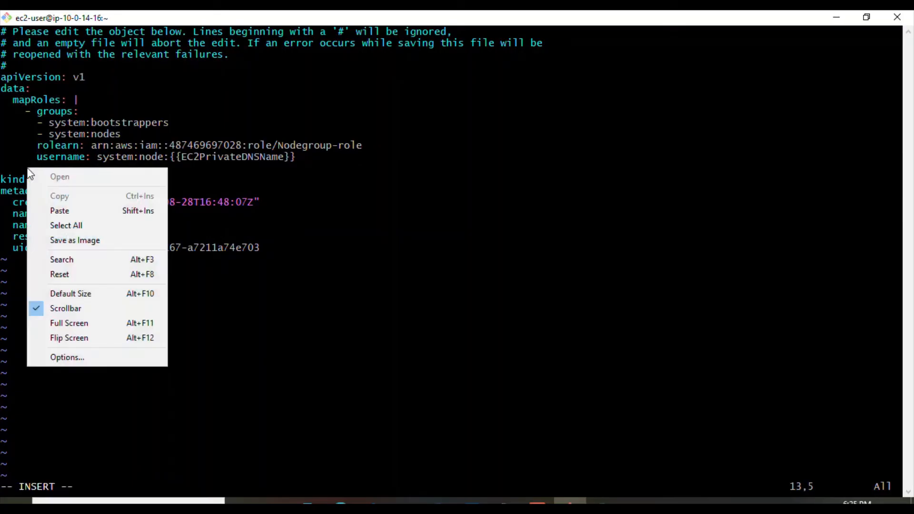
click(57, 208)
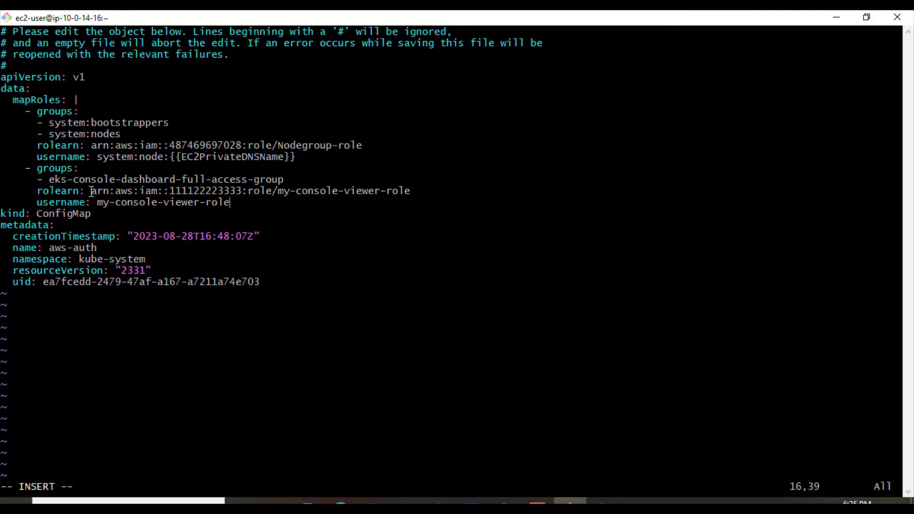
Step: Switch to the browser, open the bastion-role-for-eks role in the IAM console and copy its ARN
drag(92, 192, 422, 192)
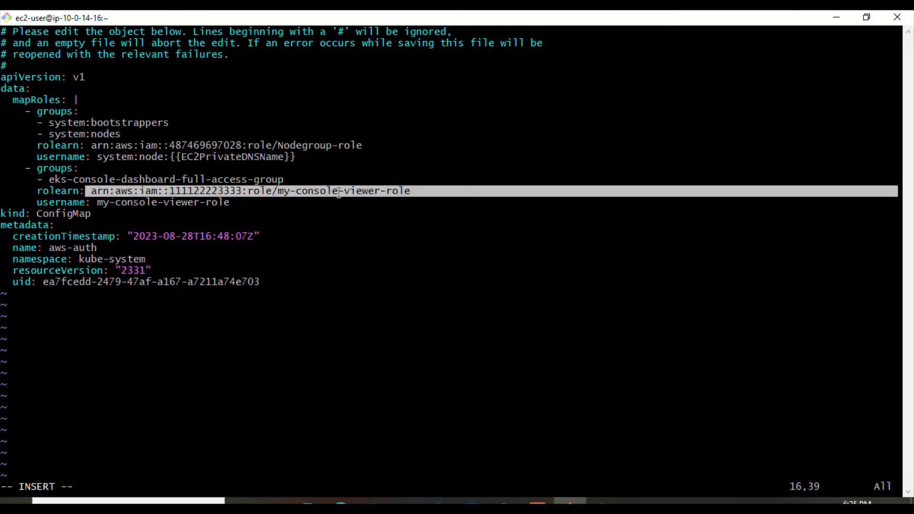
click(230, 205)
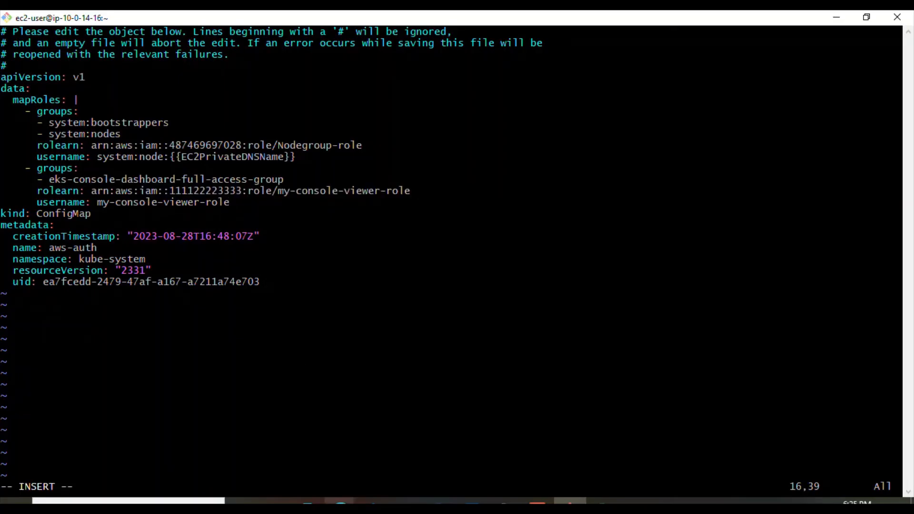
mouse_move(340, 501)
click(262, 482)
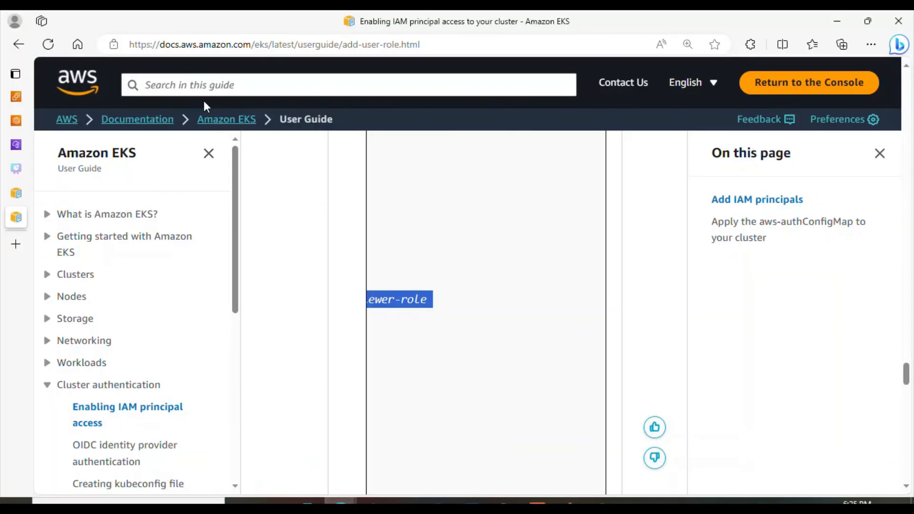
click(15, 96)
click(395, 214)
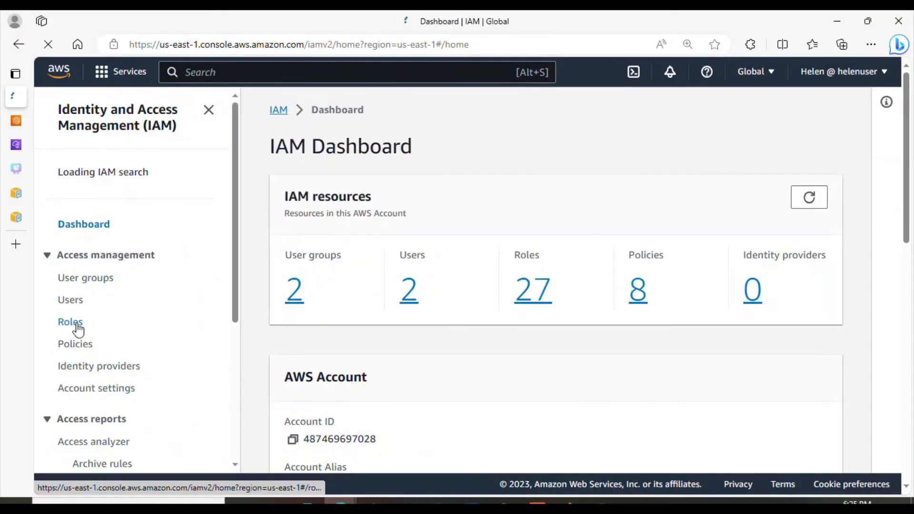
click(76, 324)
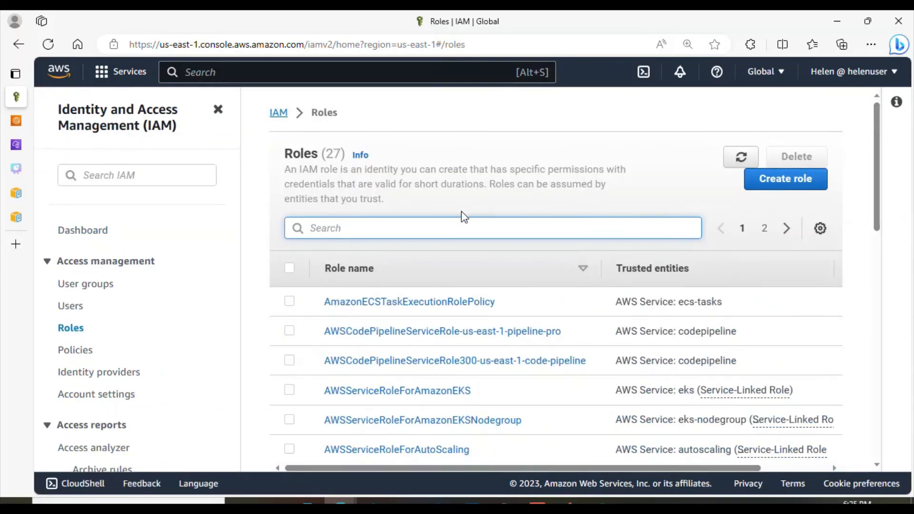
text(BASTION)
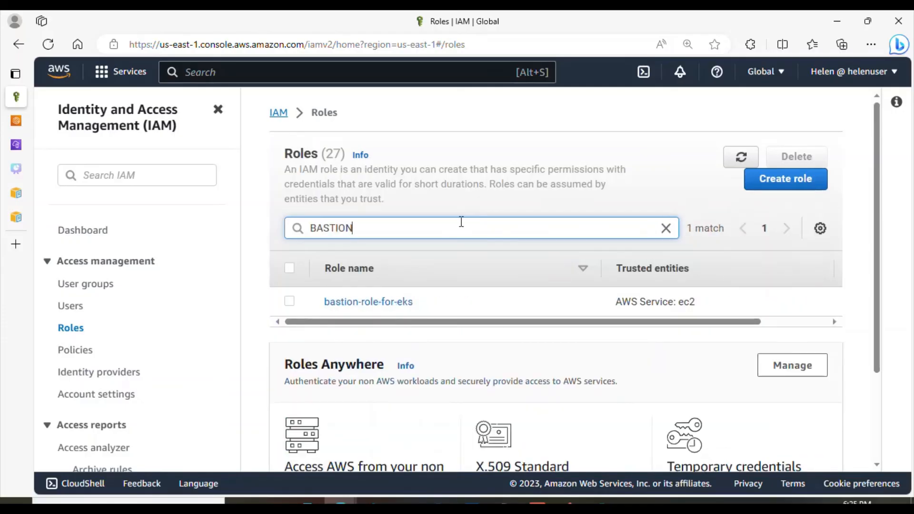
click(360, 307)
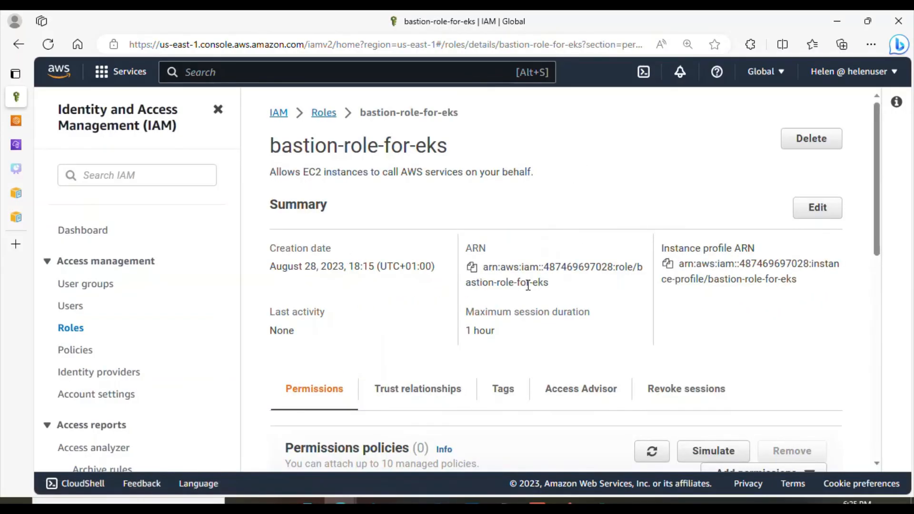
click(472, 267)
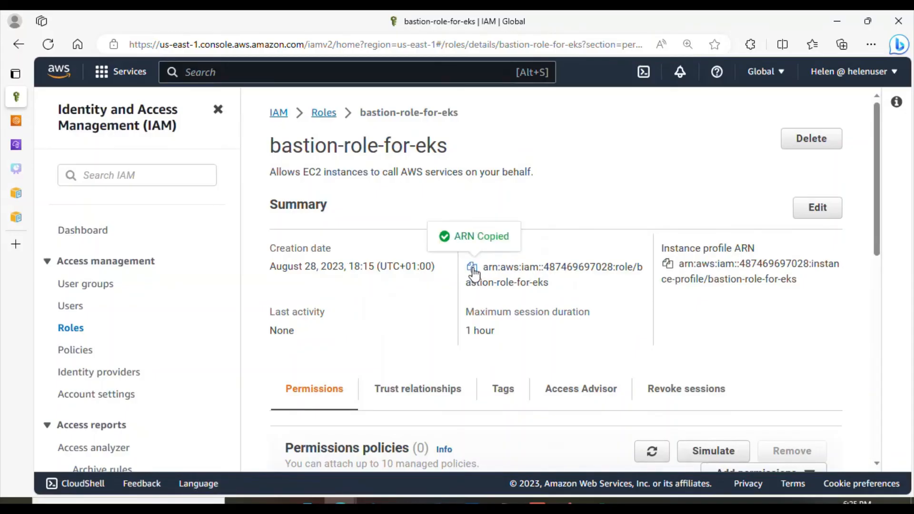
Step: Back in the terminal, replace the pasted entry's placeholder rolearn with the copied ARN of bastion-role-for-eks
click(566, 501)
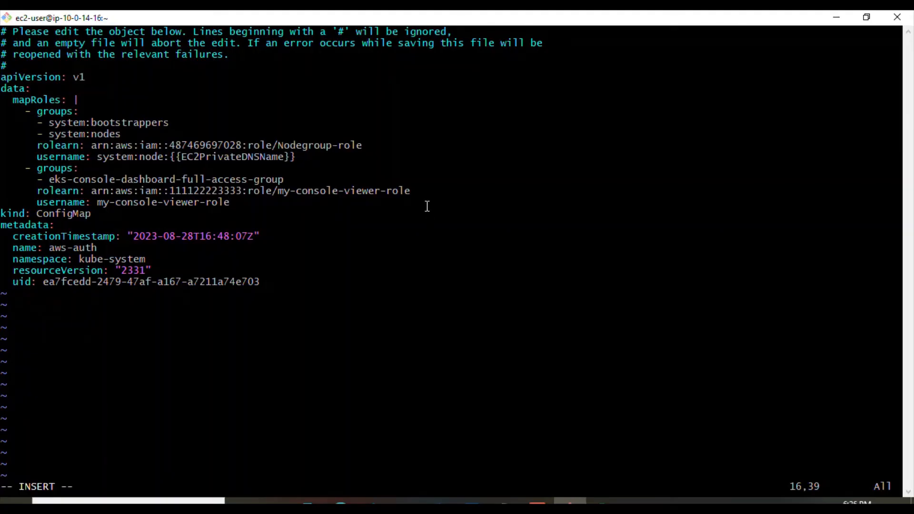
key(Up)
key(Right)
key(Right)
key(Right)
key(Right)
key(Right)
key(Right)
key(Right)
key(Right)
key(Right)
key(Right)
key(Right)
key(Right)
key(Right)
key(Right)
key(Right)
key(Right)
key(Right)
key(Right)
key(Right)
key(Right)
key(BackSpace)
key(BackSpace)
key(BackSpace)
key(BackSpace)
key(BackSpace)
key(BackSpace)
key(BackSpace)
key(BackSpace)
key(BackSpace)
key(BackSpace)
key(BackSpace)
key(BackSpace)
key(BackSpace)
key(BackSpace)
key(BackSpace)
key(BackSpace)
key(BackSpace)
key(BackSpace)
key(BackSpace)
key(BackSpace)
key(BackSpace)
key(BackSpace)
key(BackSpace)
key(BackSpace)
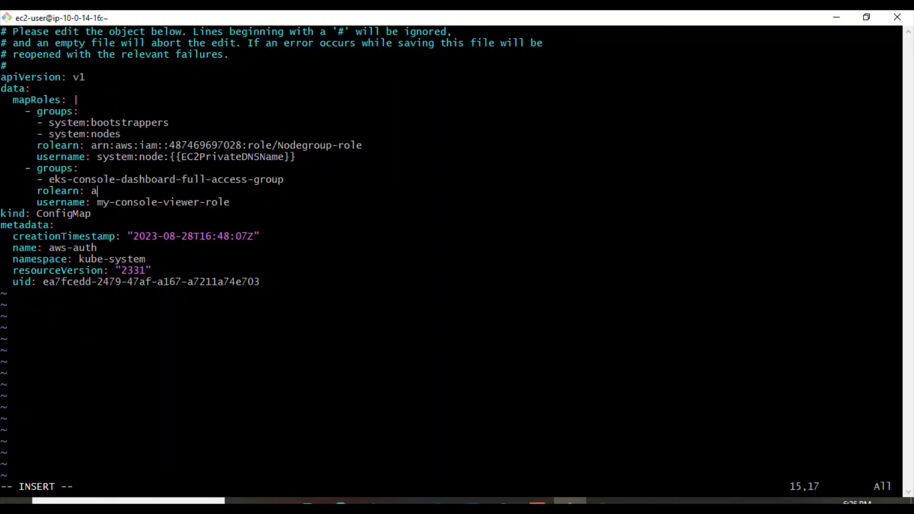
right_click(567, 207)
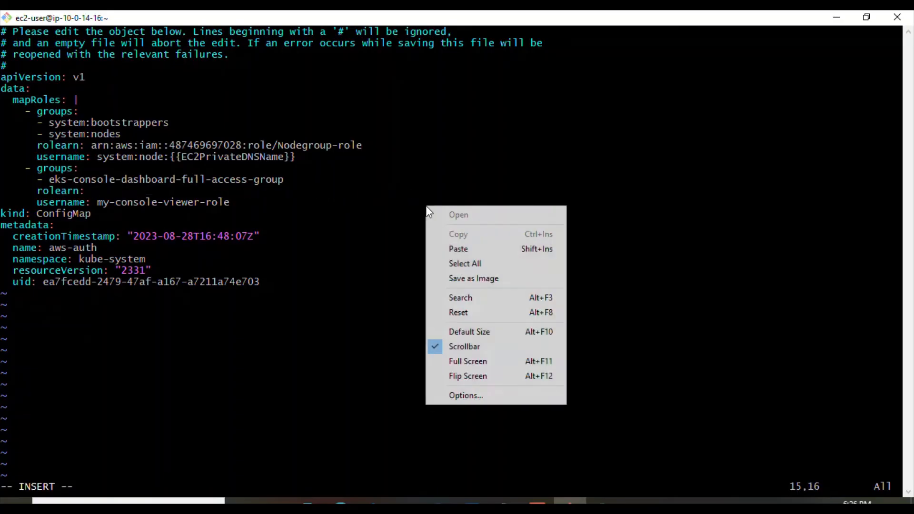
click(535, 248)
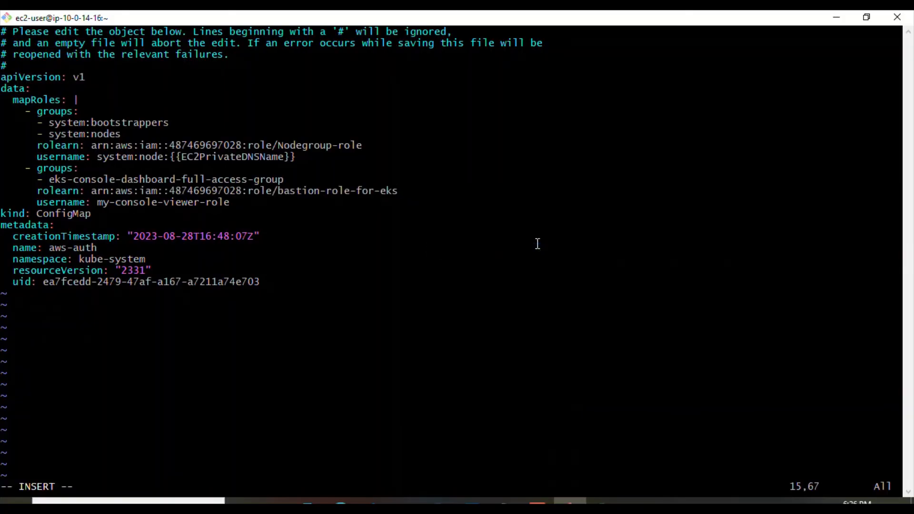
Step: Replace the pasted entry's username with bastion-role-for-eks, copying the role name from its IAM page in the browser
key(Down)
key(BackSpace)
key(BackSpace)
key(BackSpace)
key(BackSpace)
key(BackSpace)
key(BackSpace)
key(BackSpace)
key(BackSpace)
key(BackSpace)
key(BackSpace)
key(BackSpace)
key(BackSpace)
key(BackSpace)
key(BackSpace)
key(BackSpace)
key(BackSpace)
key(BackSpace)
key(BackSpace)
key(BackSpace)
key(BackSpace)
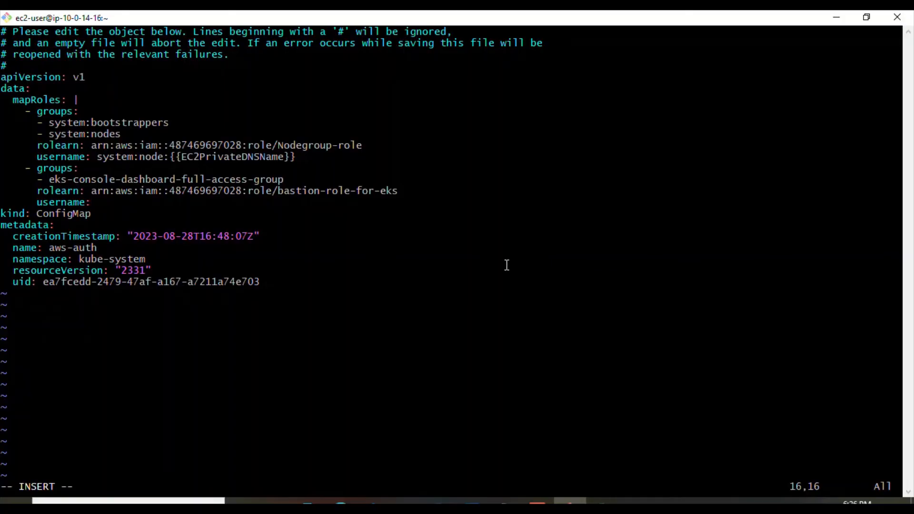
click(340, 500)
click(280, 486)
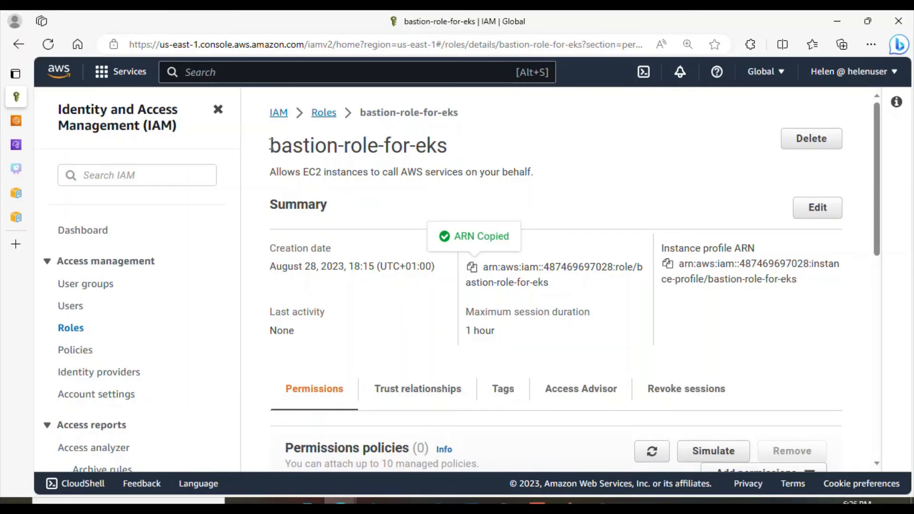
drag(269, 147, 462, 154)
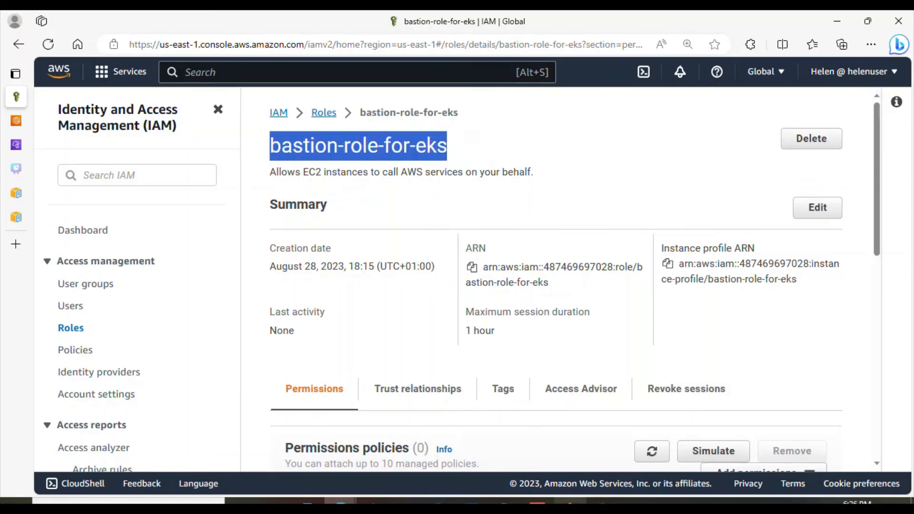
click(570, 503)
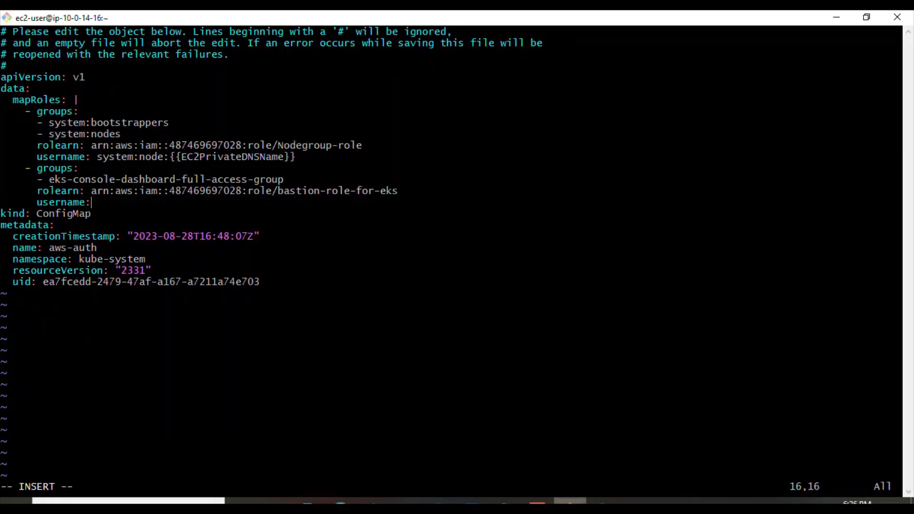
right_click(163, 221)
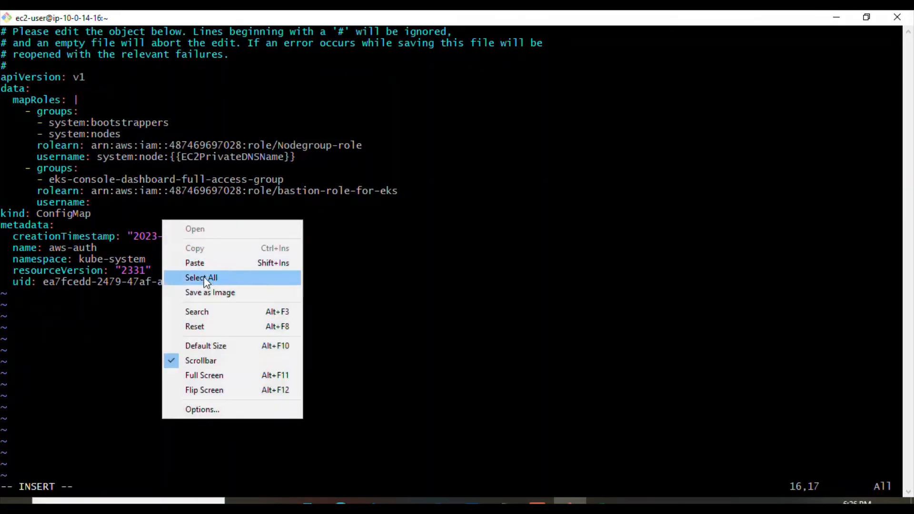
click(203, 262)
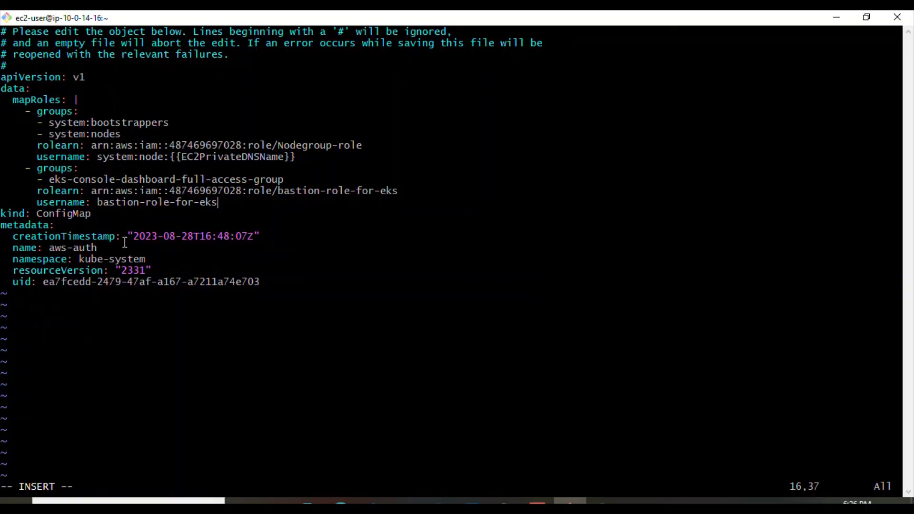
Step: Review the new bastion-role-for-eks entry and compare it with the Nodegroup-role entry above it under mapRoles
drag(223, 202, 40, 180)
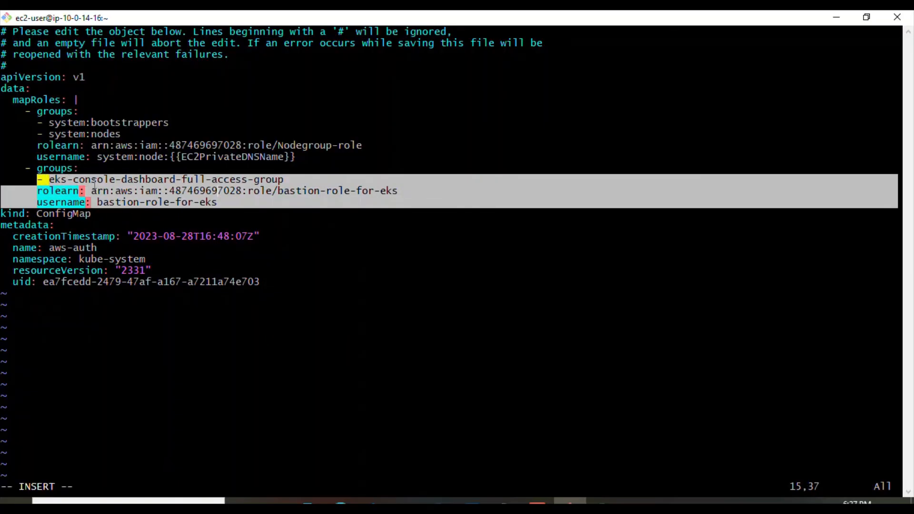
click(245, 205)
drag(234, 207, 30, 181)
drag(305, 157, 260, 157)
drag(141, 130, 157, 136)
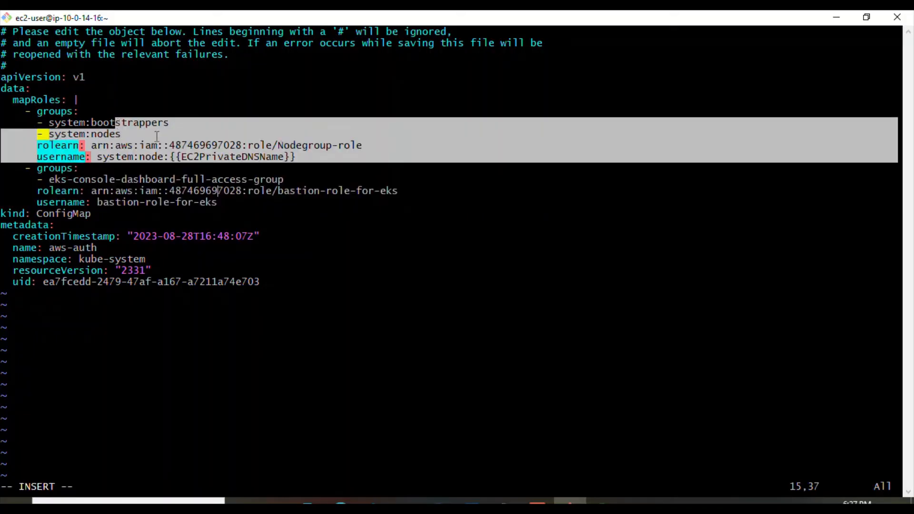
Step: Replace the eks-console-dashboard-full-access-group group of the bastion-role-for-eks entry with "system: masters"
click(244, 193)
key(Up)
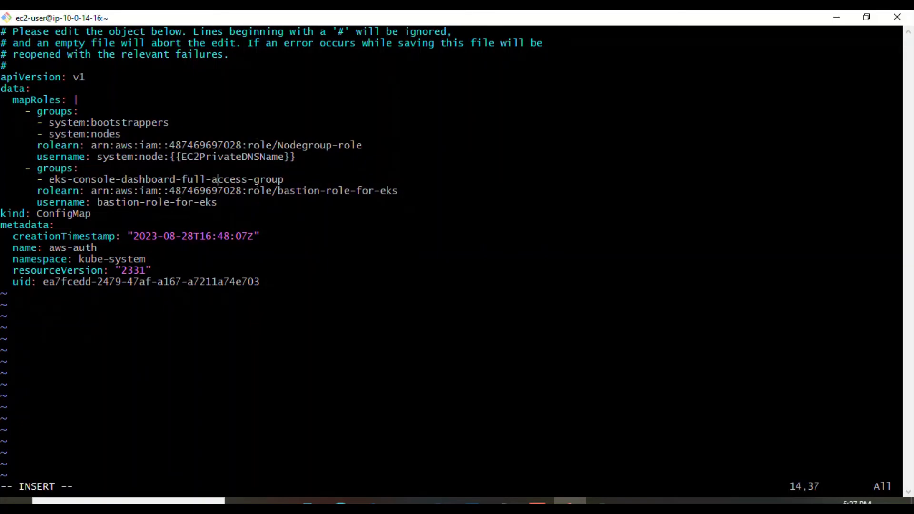
key(Up)
key(Down)
key(Right)
key(Right)
key(Right)
key(Right)
key(Right)
key(Right)
key(Right)
key(Right)
key(Right)
key(Right)
key(Right)
key(BackSpace)
key(BackSpace)
key(BackSpace)
key(BackSpace)
key(BackSpace)
key(BackSpace)
key(BackSpace)
key(BackSpace)
key(BackSpace)
key(BackSpace)
key(BackSpace)
key(BackSpace)
key(BackSpace)
key(BackSpace)
key(BackSpace)
key(BackSpace)
key(BackSpace)
key(BackSpace)
key(BackSpace)
key(BackSpace)
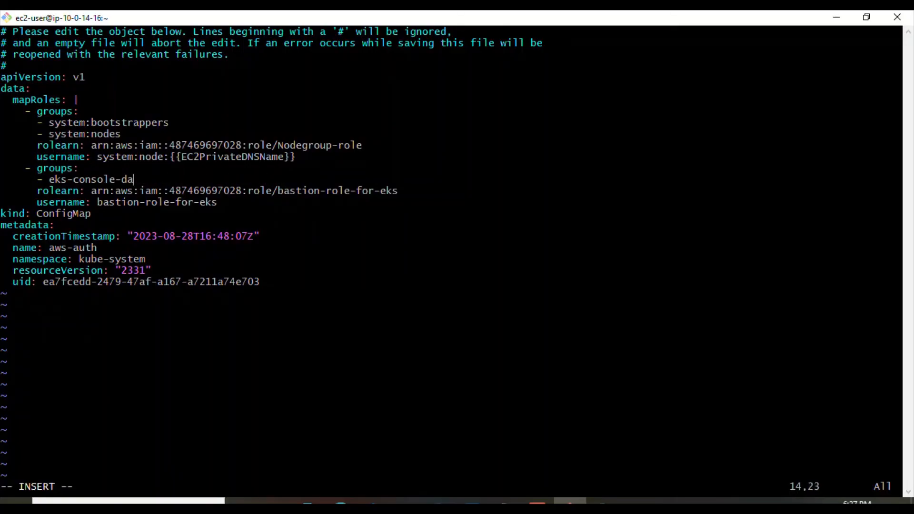
key(BackSpace)
key(BackSpace)
key(BackSpace)
key(BackSpace)
key(BackSpace)
text(system)
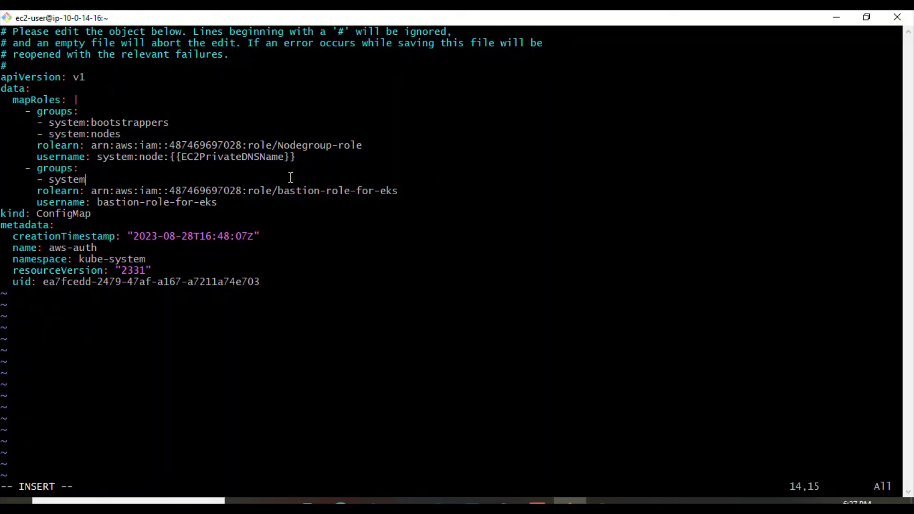
text(:masters)
Step: Check the new group line, try to save the aws-auth ConfigMap edit and leave the editor
key(Left)
key(Left)
key(Left)
key(Left)
key(Left)
key(Left)
key(Left)
key(Left)
key(Right)
key(Escape)
text(:q!)
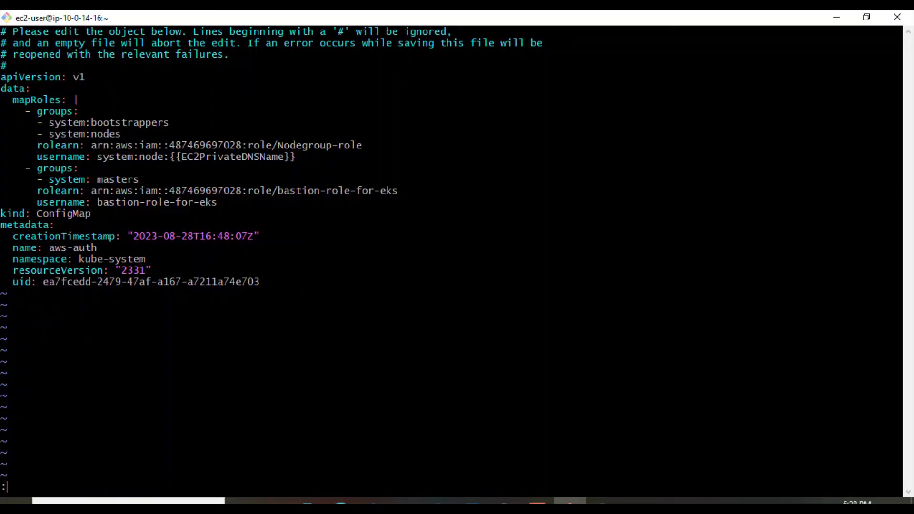
key(Return)
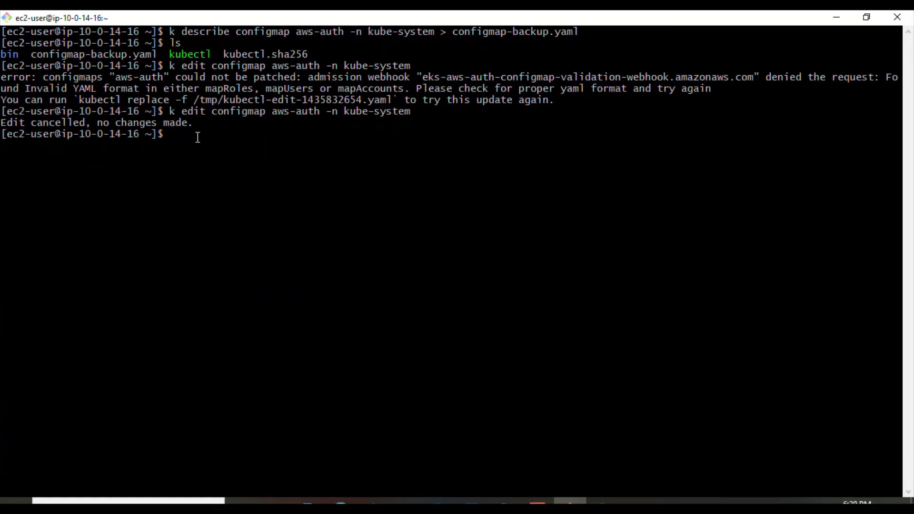
Step: Start editing the aws-auth ConfigMap again and check how the EKS guide in the browser writes the masters group under mapUsers
key(Up)
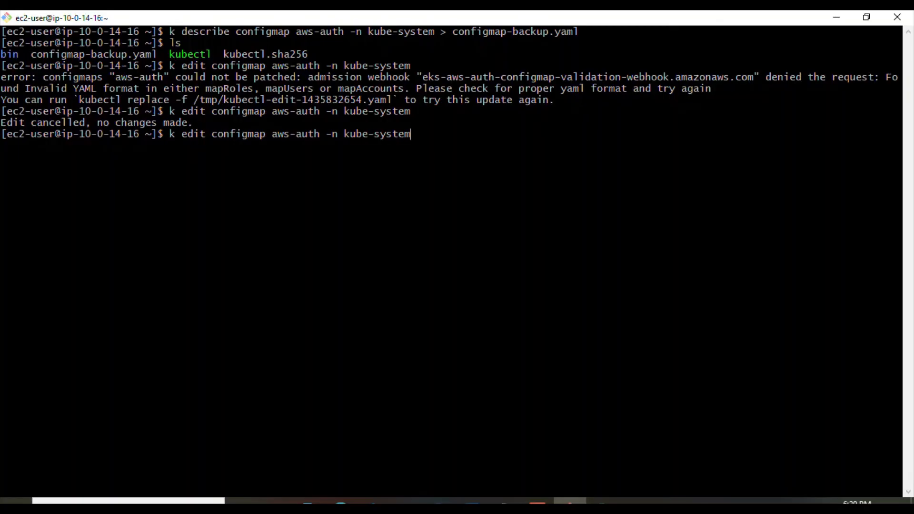
key(alt+Tab)
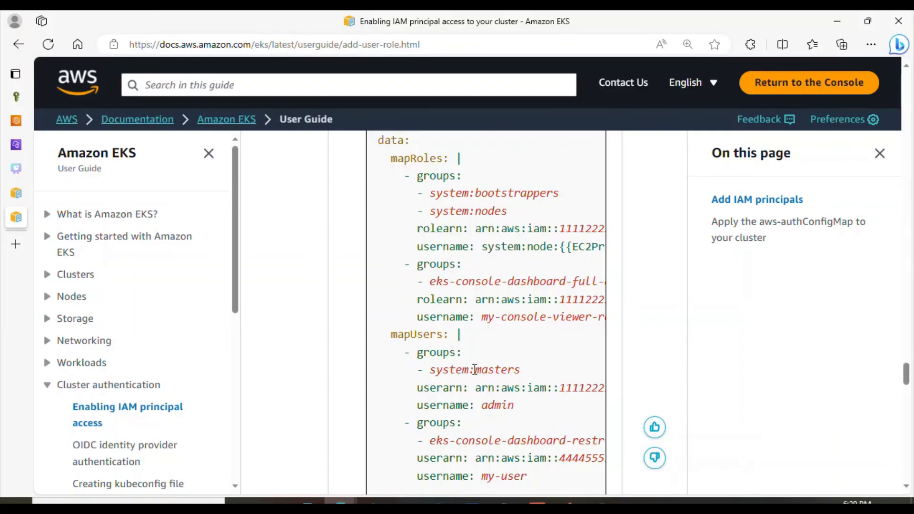
drag(475, 370, 487, 370)
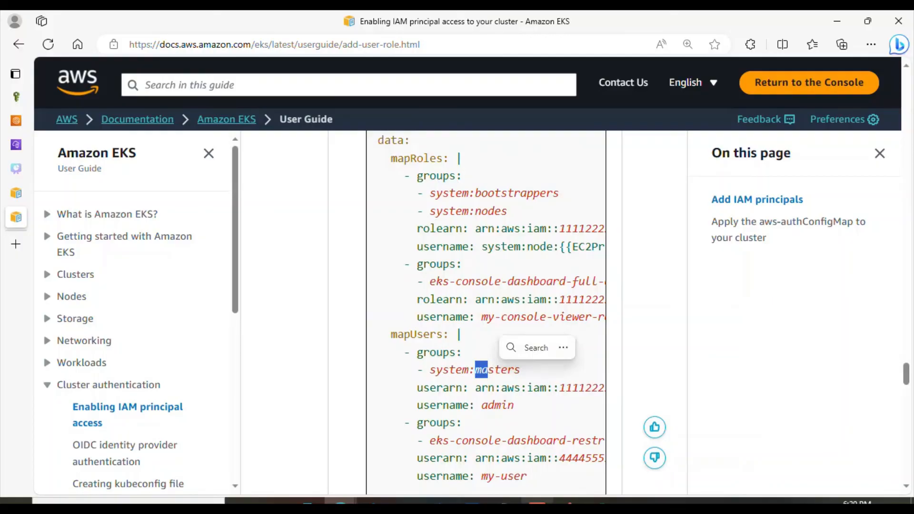
key(alt+Tab)
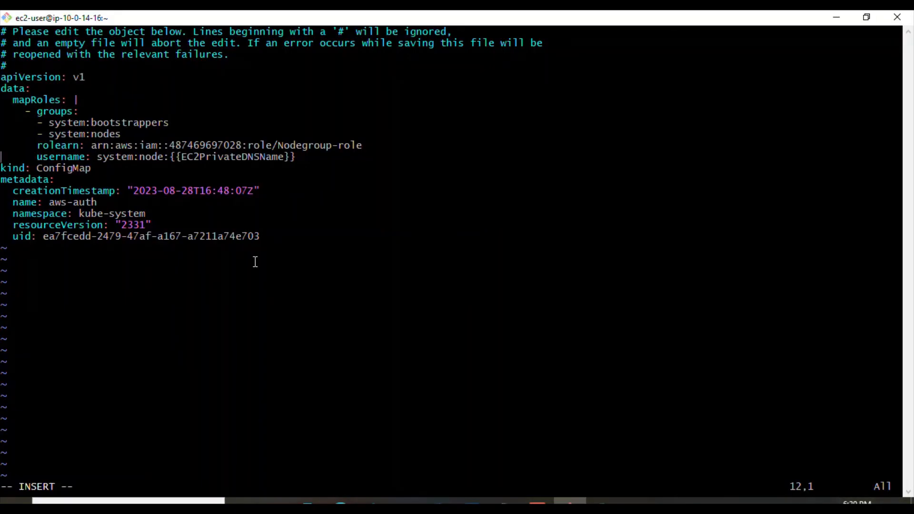
Step: Leave the reopened aws-auth ConfigMap editor without saving
key(Escape)
text(:)
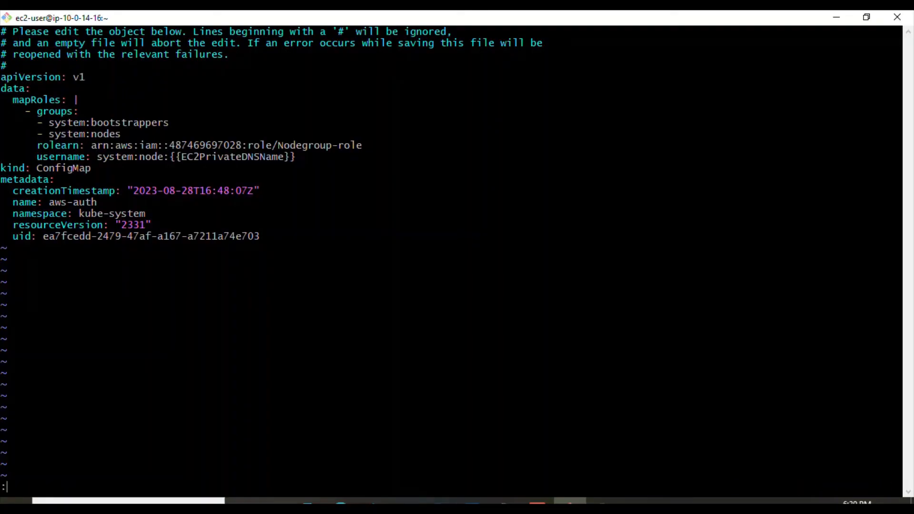
text(q!)
key(Return)
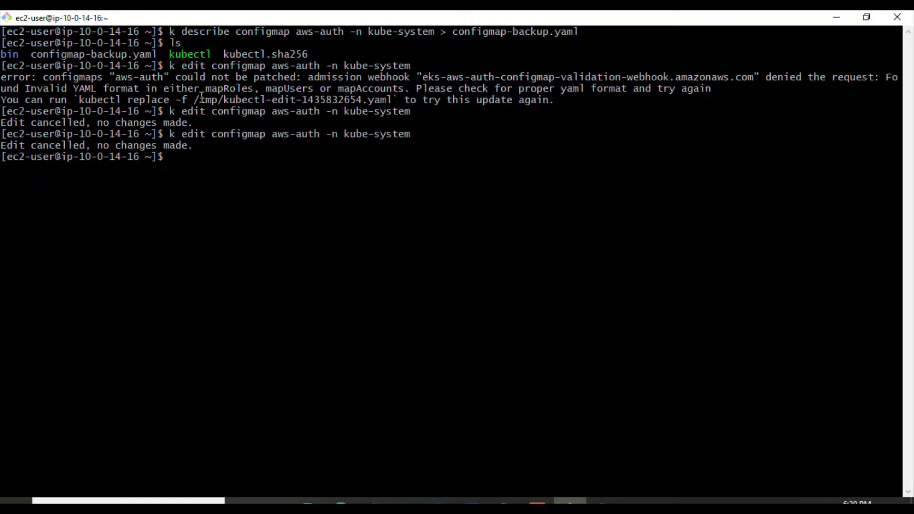
Step: Open the temporary edit file /tmp/kubectl-edit-1435832654.yaml in vim, copying its path from the earlier error message
drag(195, 100, 391, 100)
right_click(390, 100)
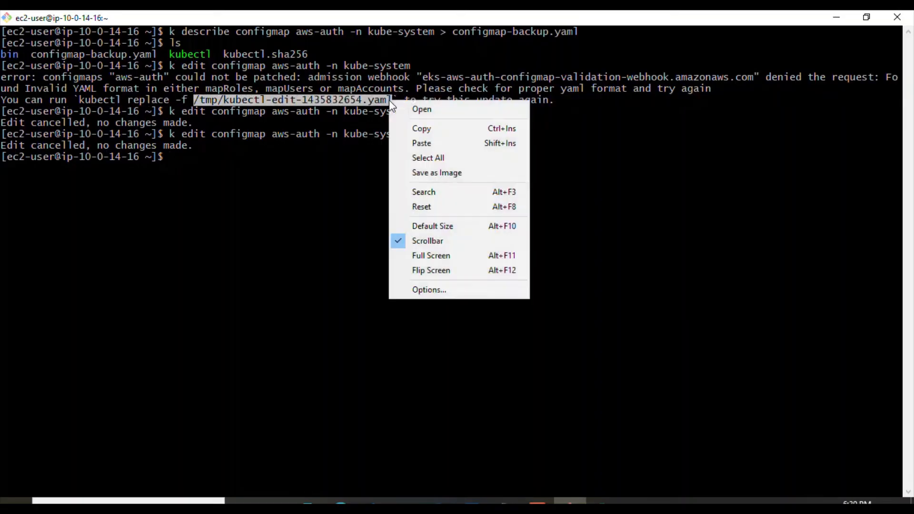
click(425, 129)
click(243, 158)
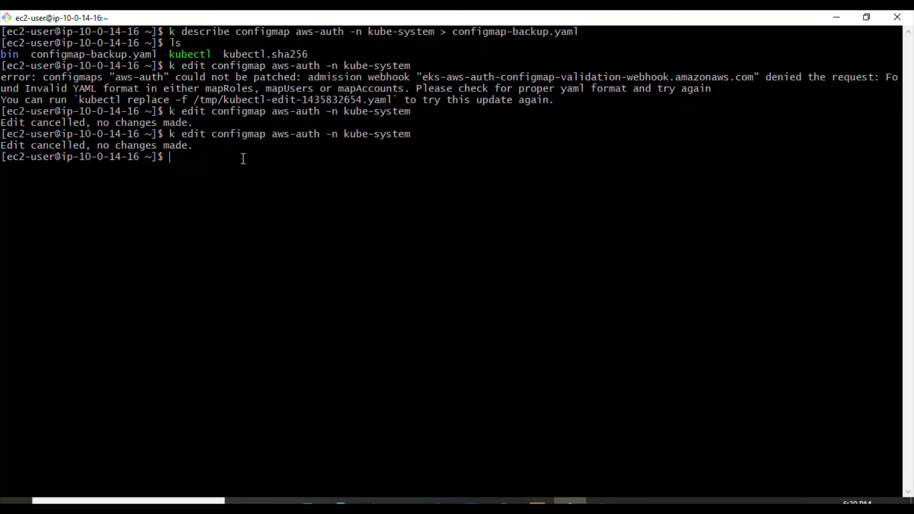
text(vim)
right_click(242, 158)
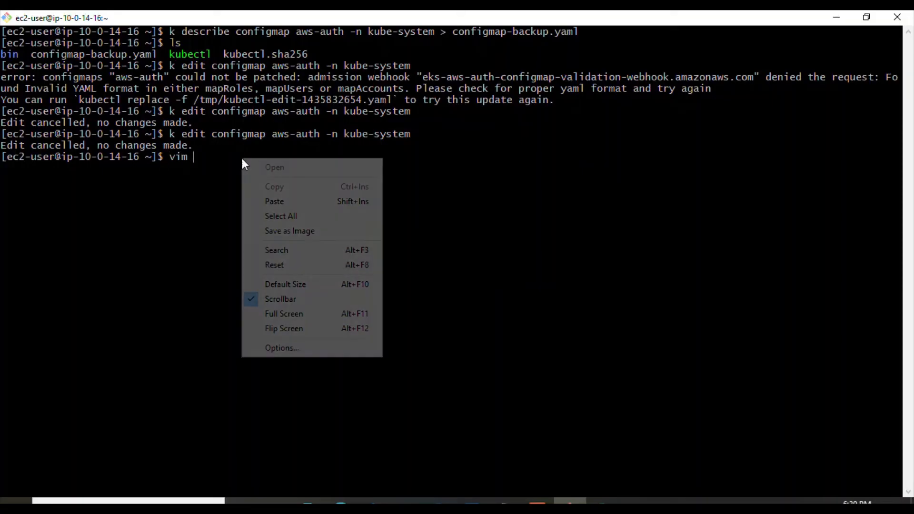
click(280, 202)
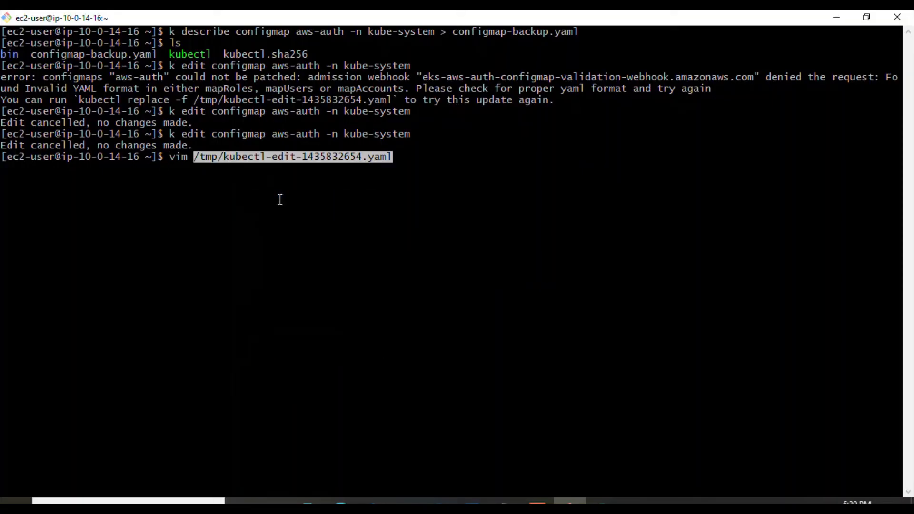
key(Return)
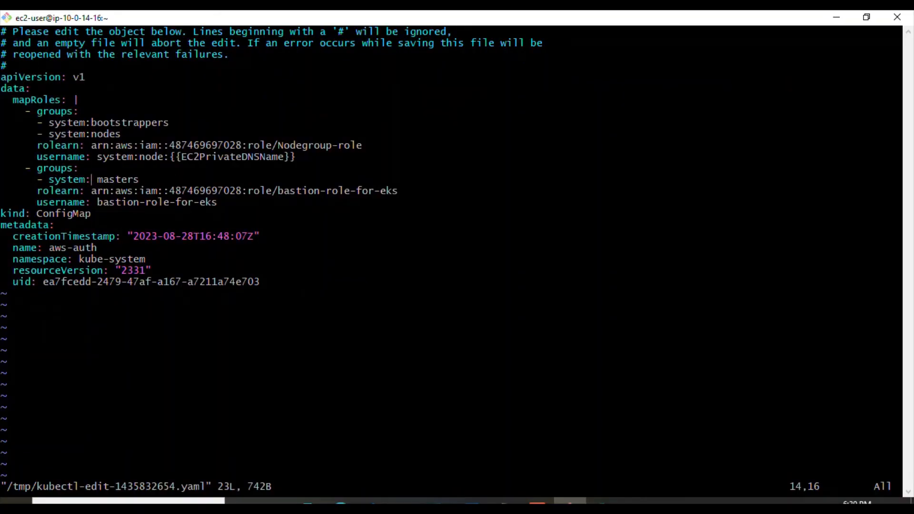
Step: Remove the space in the bastion entry's group so it reads system:masters, then save and close the file
key(Up)
key(Down)
key(i)
key(Right)
key(Right)
key(Right)
key(Right)
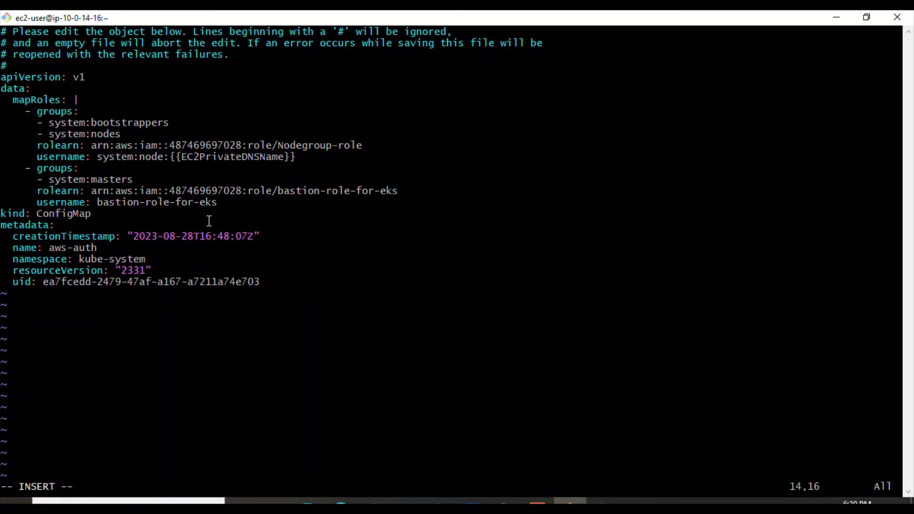
key(Escape)
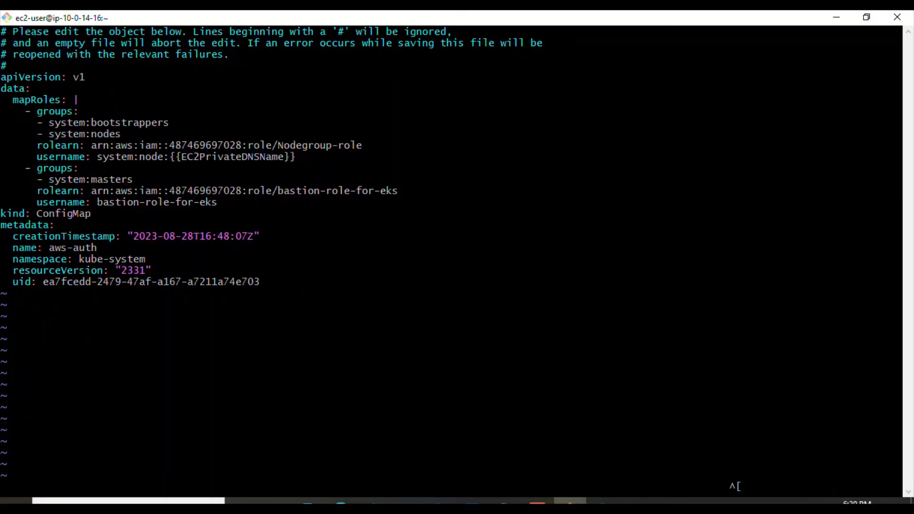
text(:wq!)
key(Return)
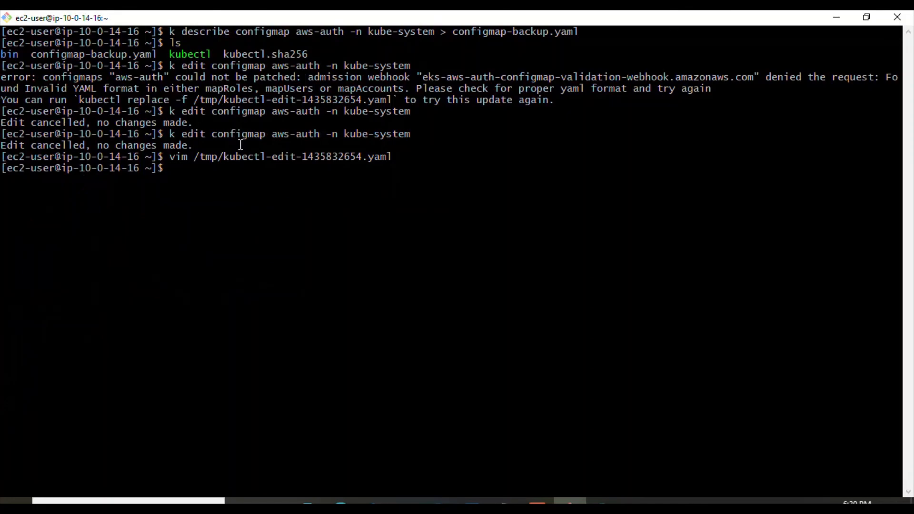
Step: Force-replace the aws-auth ConfigMap from the corrected file with k replace --force -f /tmp/kubectl-edit-1435832654.yaml
text(replace)
key(Left)
key(Left)
key(Left)
key(Left)
key(Left)
text(k)
key(Right)
key(Right)
key(Right)
text(--force)
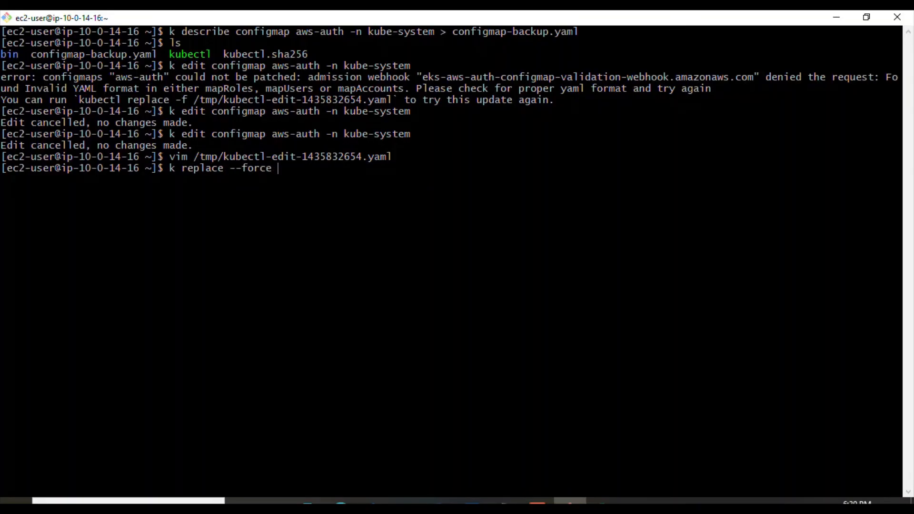
text( -f)
double_click(334, 157)
right_click(348, 175)
click(383, 213)
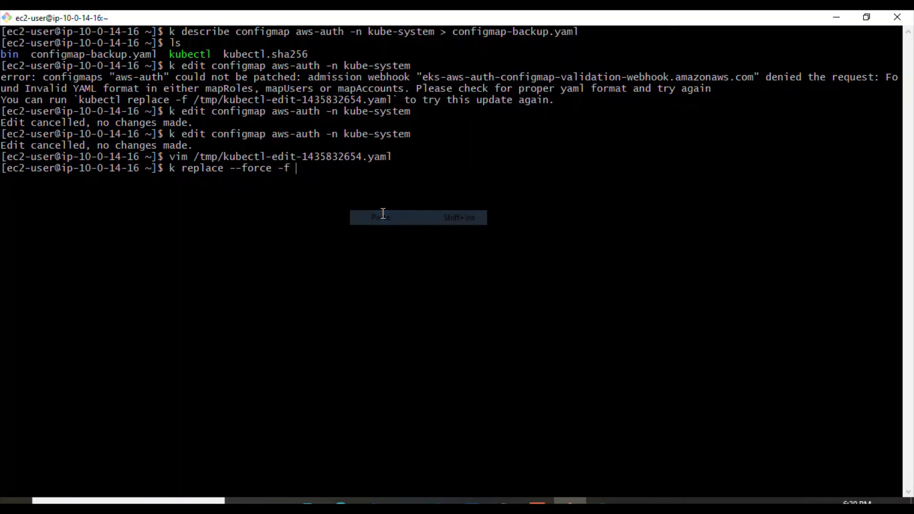
key(Return)
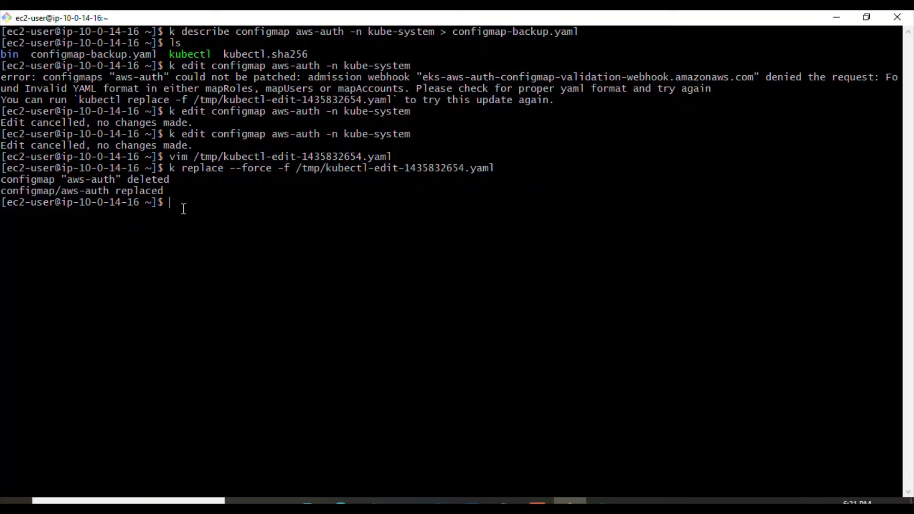
Step: Get the aws-auth ConfigMap in the kube-system namespace and examine its age
text(k get configmap aws-auth -n kube-sy)
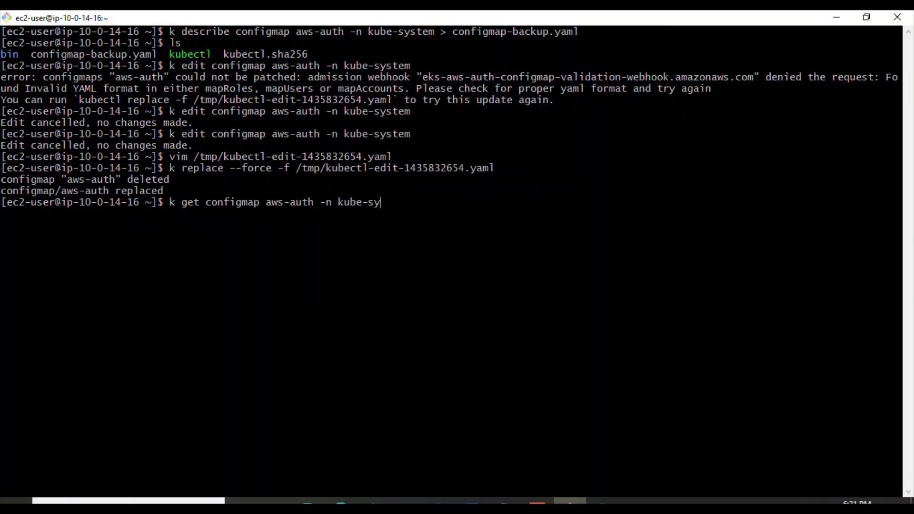
text(stem)
triple_click(151, 222)
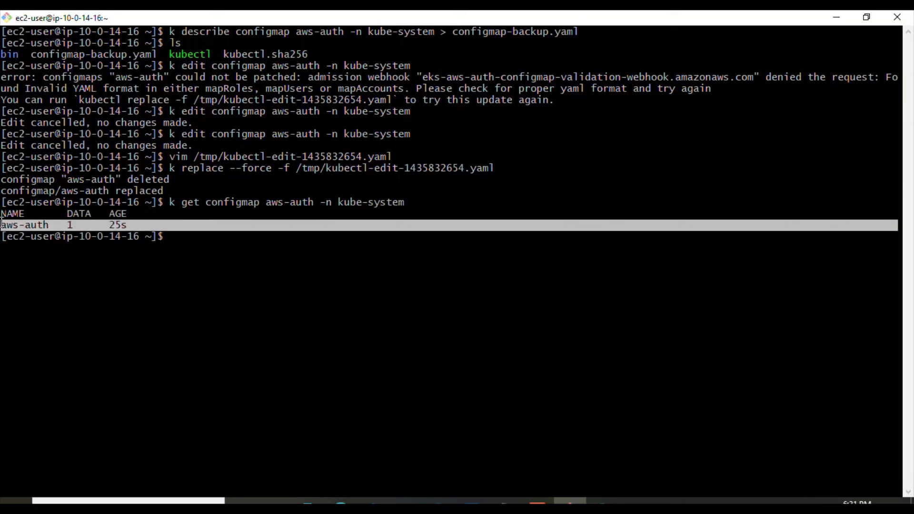
click(180, 242)
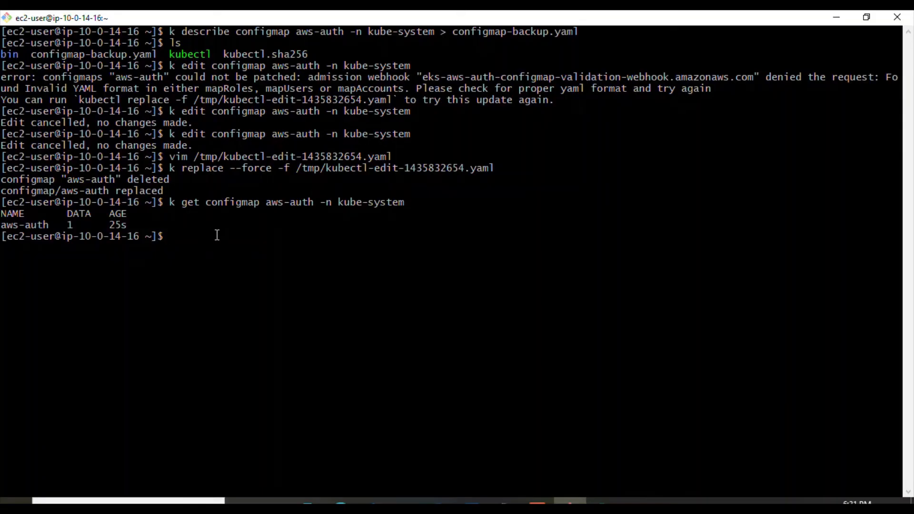
Step: List the active AWS CLI configuration with aws configure list
text(aws cond)
key(BackSpace)
text(fire)
key(BackSpace)
key(BackSpace)
key(BackSpace)
text(ure)
key(BackSpace)
key(BackSpace)
key(BackSpace)
text(igure list)
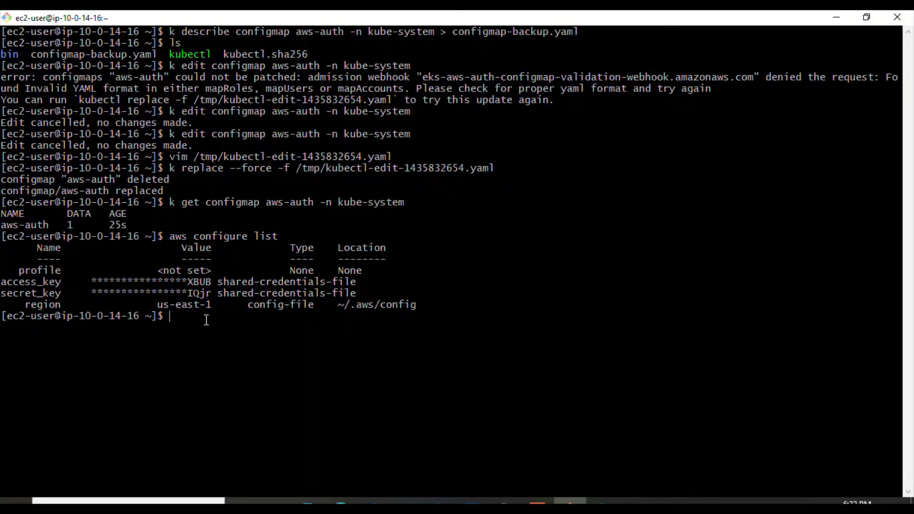
Step: Empty the stored AWS CLI files ~/.aws/config and ~/.aws/credentials
text(>)
text(~/.aws.config)
key(BackSpace)
text(/)
key(Return)
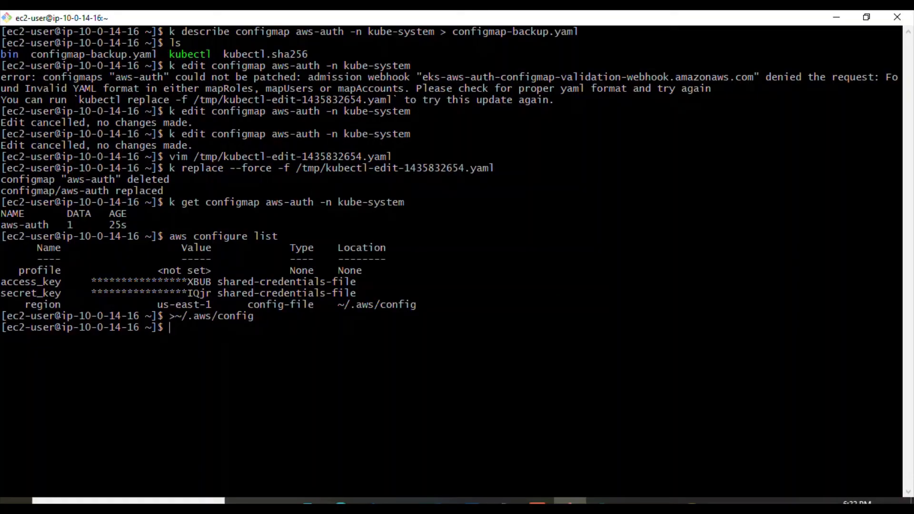
text(>~/.aws/credentials)
key(Return)
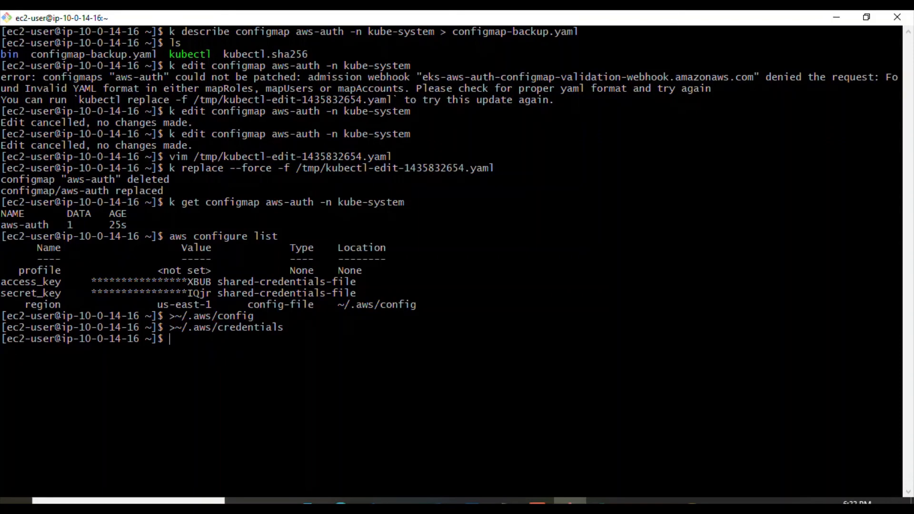
Step: List the AWS CLI configuration again and compare the credential sources with those in the earlier listing
key(Up)
key(Up)
key(Up)
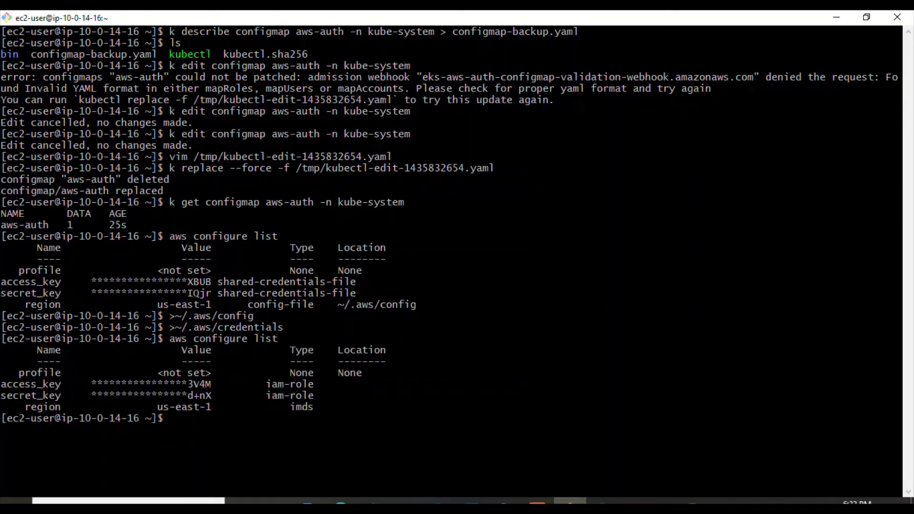
drag(320, 387, 277, 396)
click(326, 396)
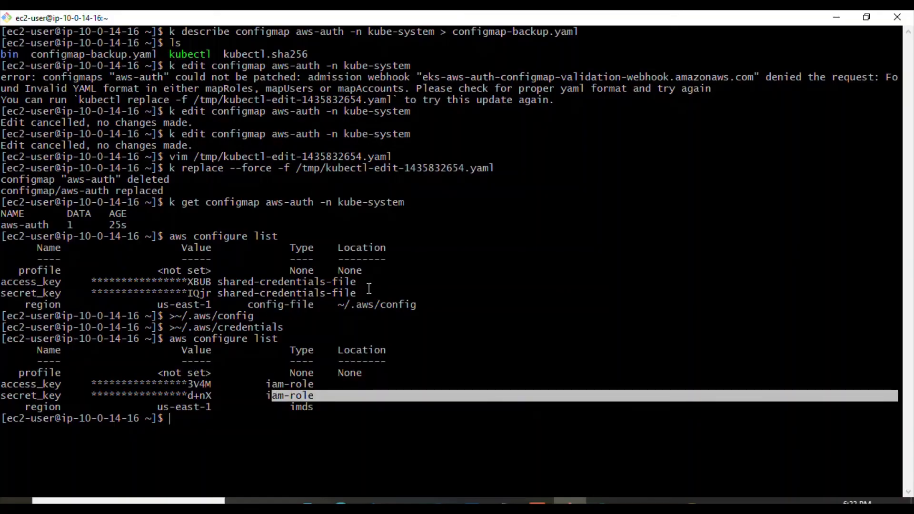
drag(370, 290, 195, 286)
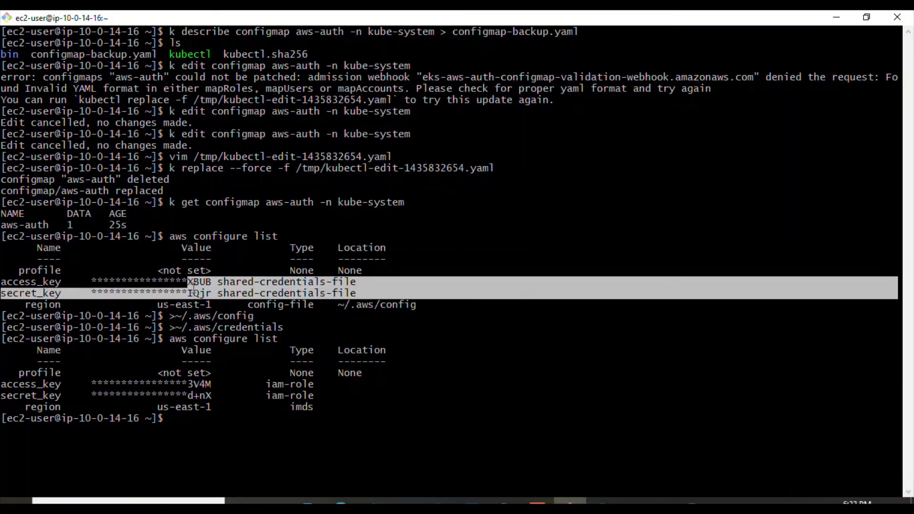
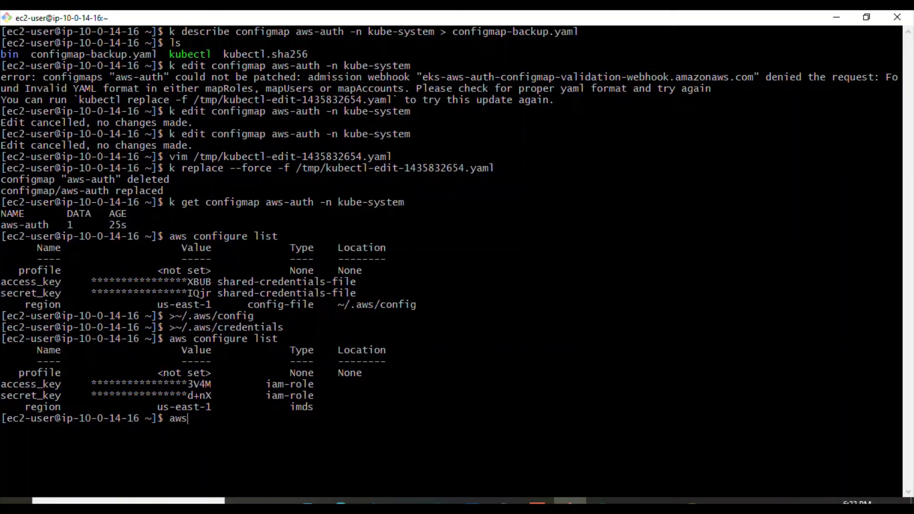
Step: Query the current AWS identity with aws sts get-caller-identity and examine the assumed role in its ARN
text( sts get-caller-identitu)
key(BackSpace)
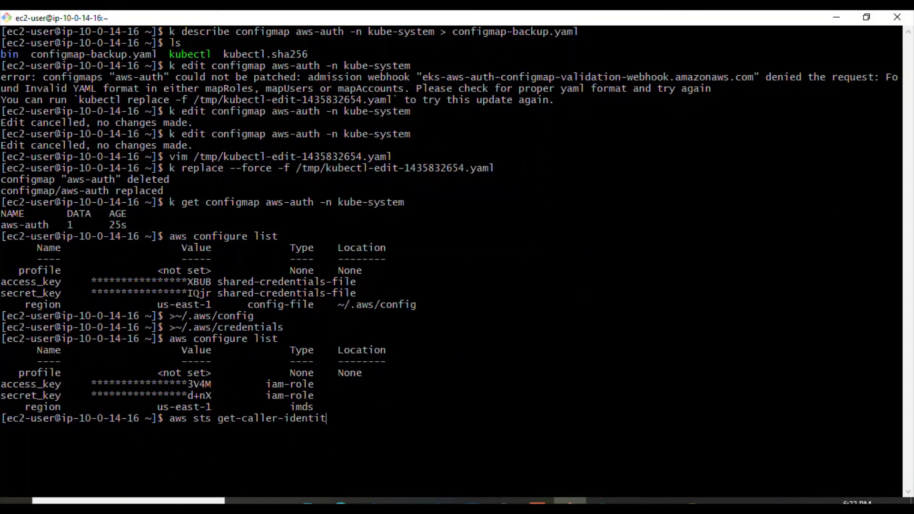
text(y)
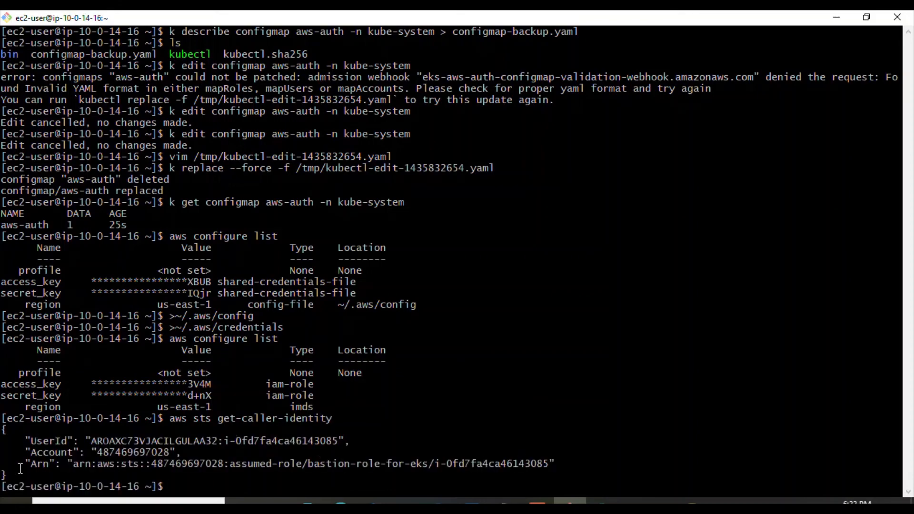
drag(30, 464, 524, 467)
click(383, 469)
drag(316, 467, 431, 465)
Step: List the pods in all namespaces to test the cluster access through the bastion role
click(651, 458)
text(k get pods -A)
key(Return)
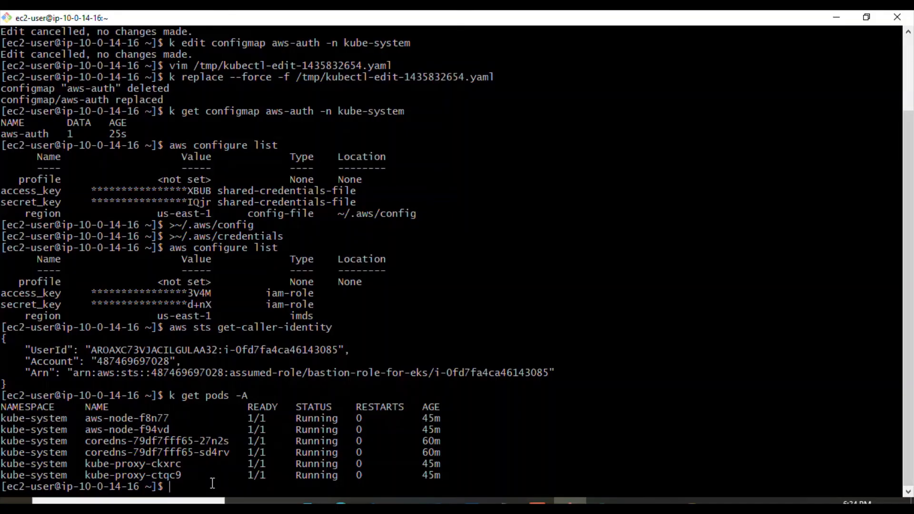
Step: Create a pod named mypod from the nginx image and list the pods in the default namespace
text(k run mypod --image-)
key(BackSpace)
text(=nginx)
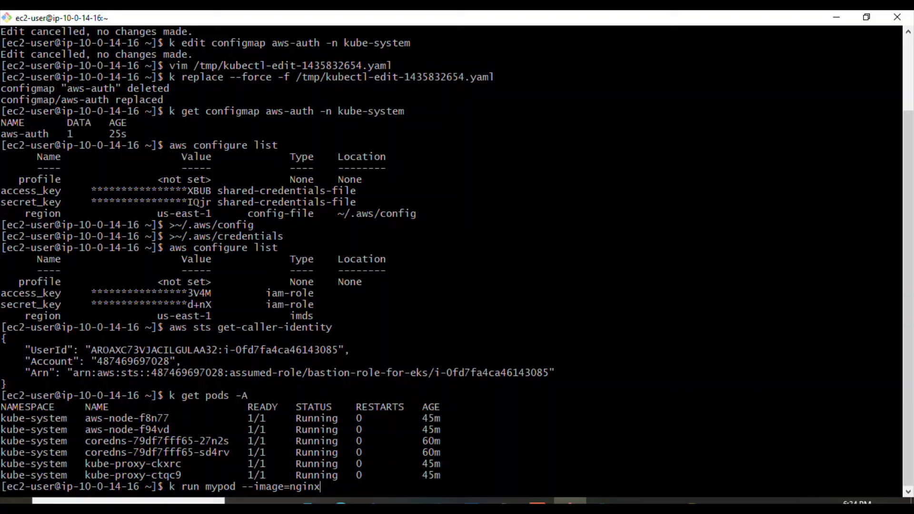
key(Return)
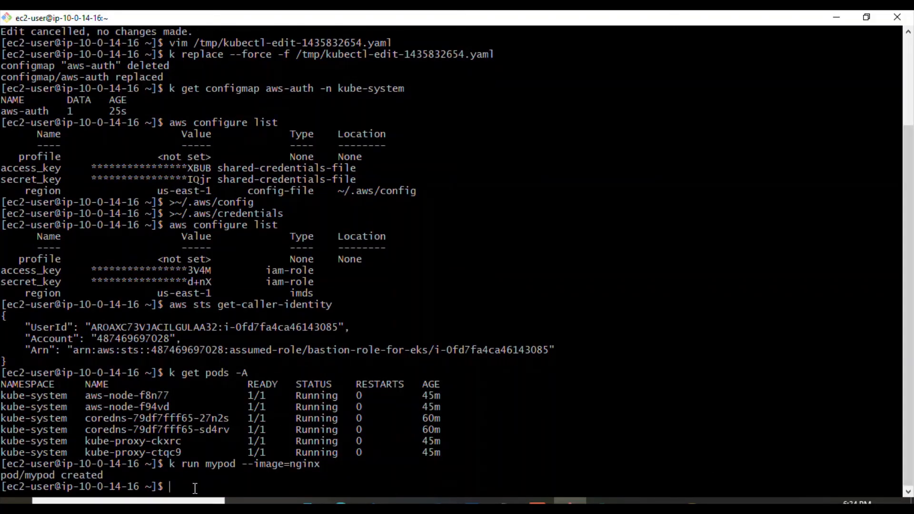
text(k get pod)
key(Return)
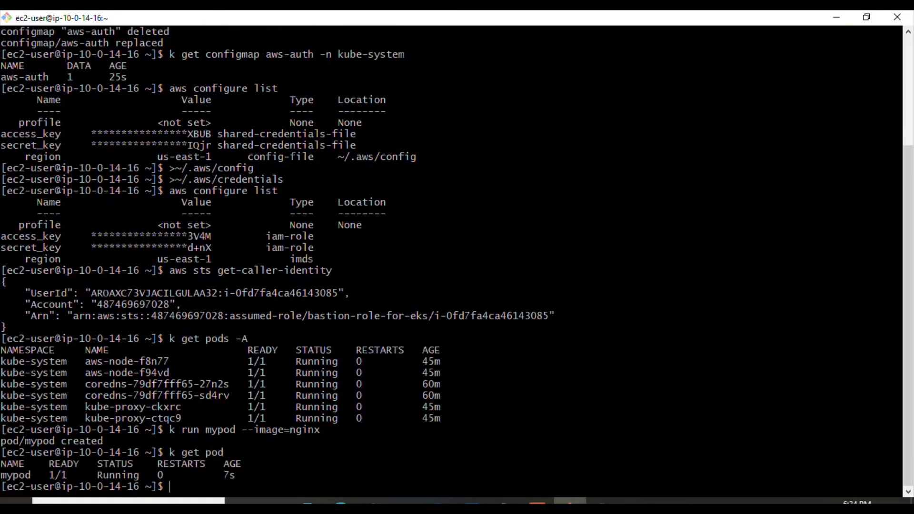